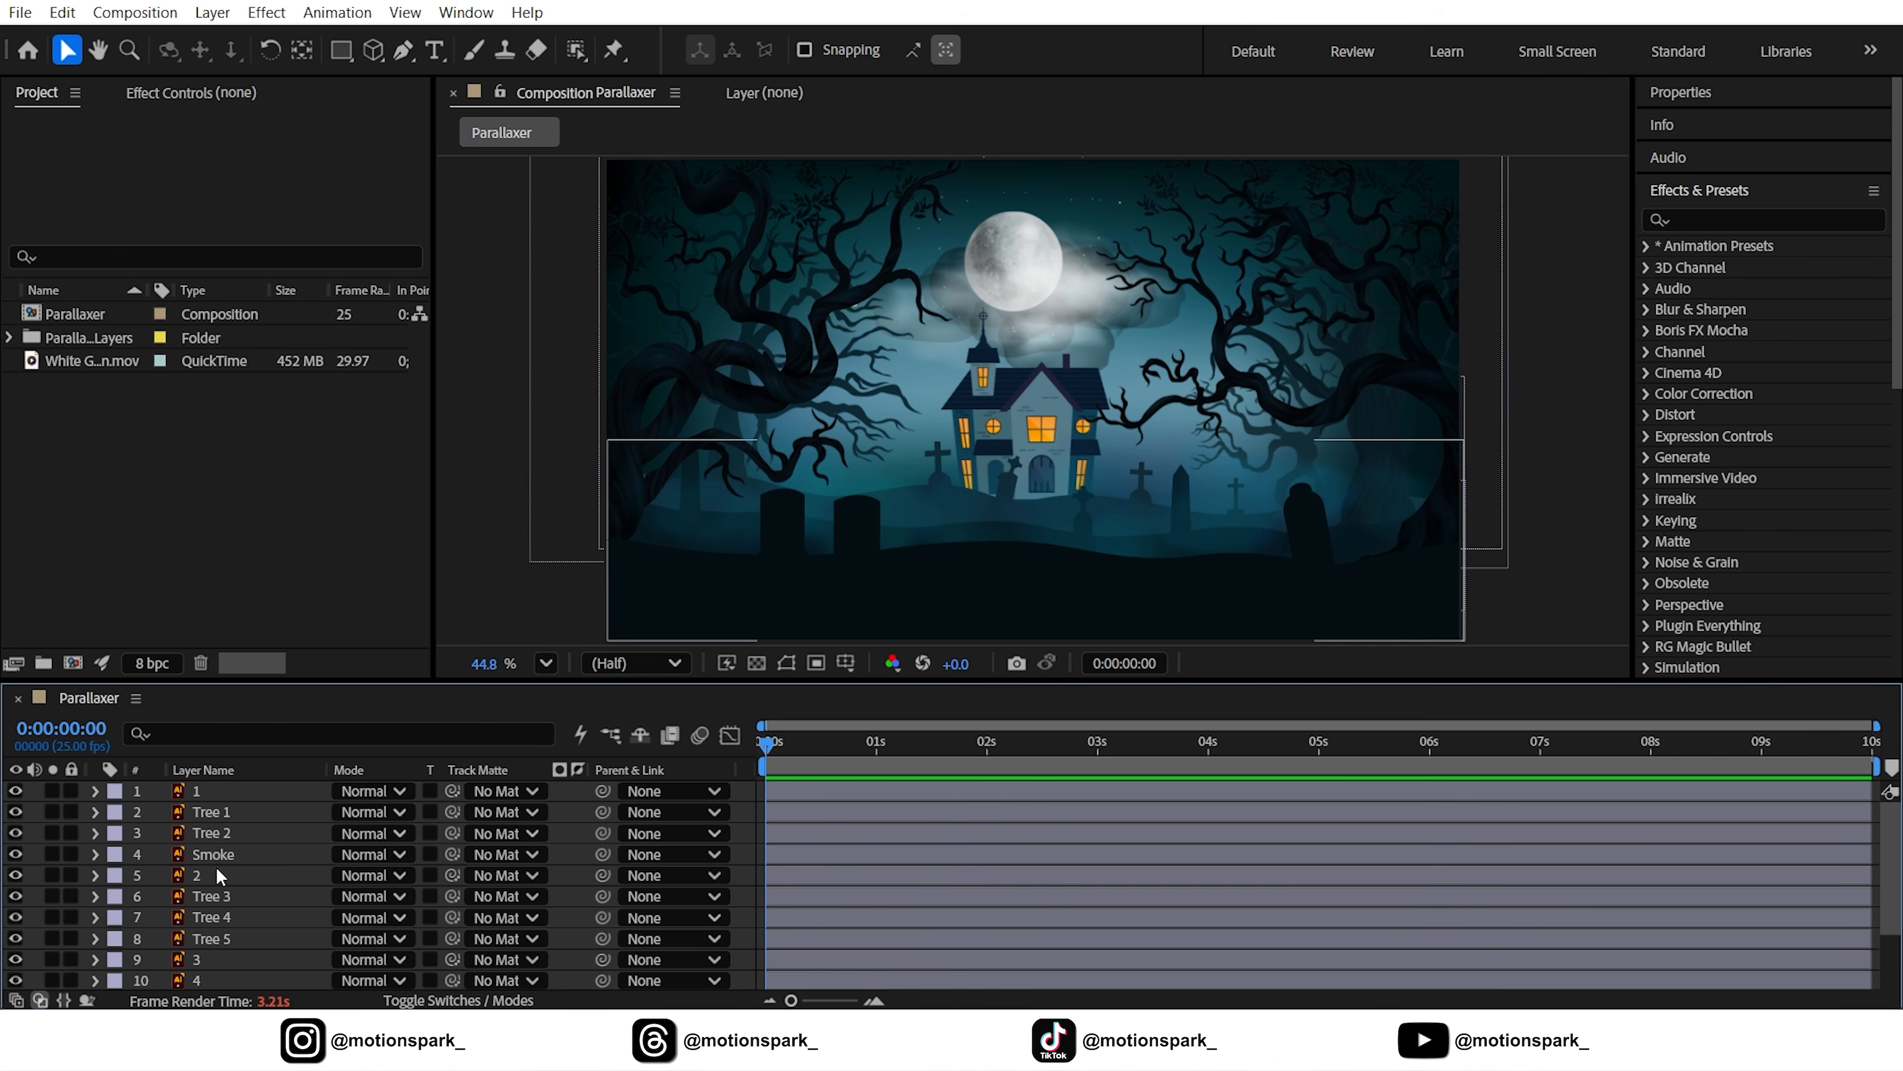
# Change the Month layer's mode, then the Smoke layer's mode, to Screen, and deselect all
pyautogui.scroll(-2, 187, 885)
pyautogui.click(221, 960)
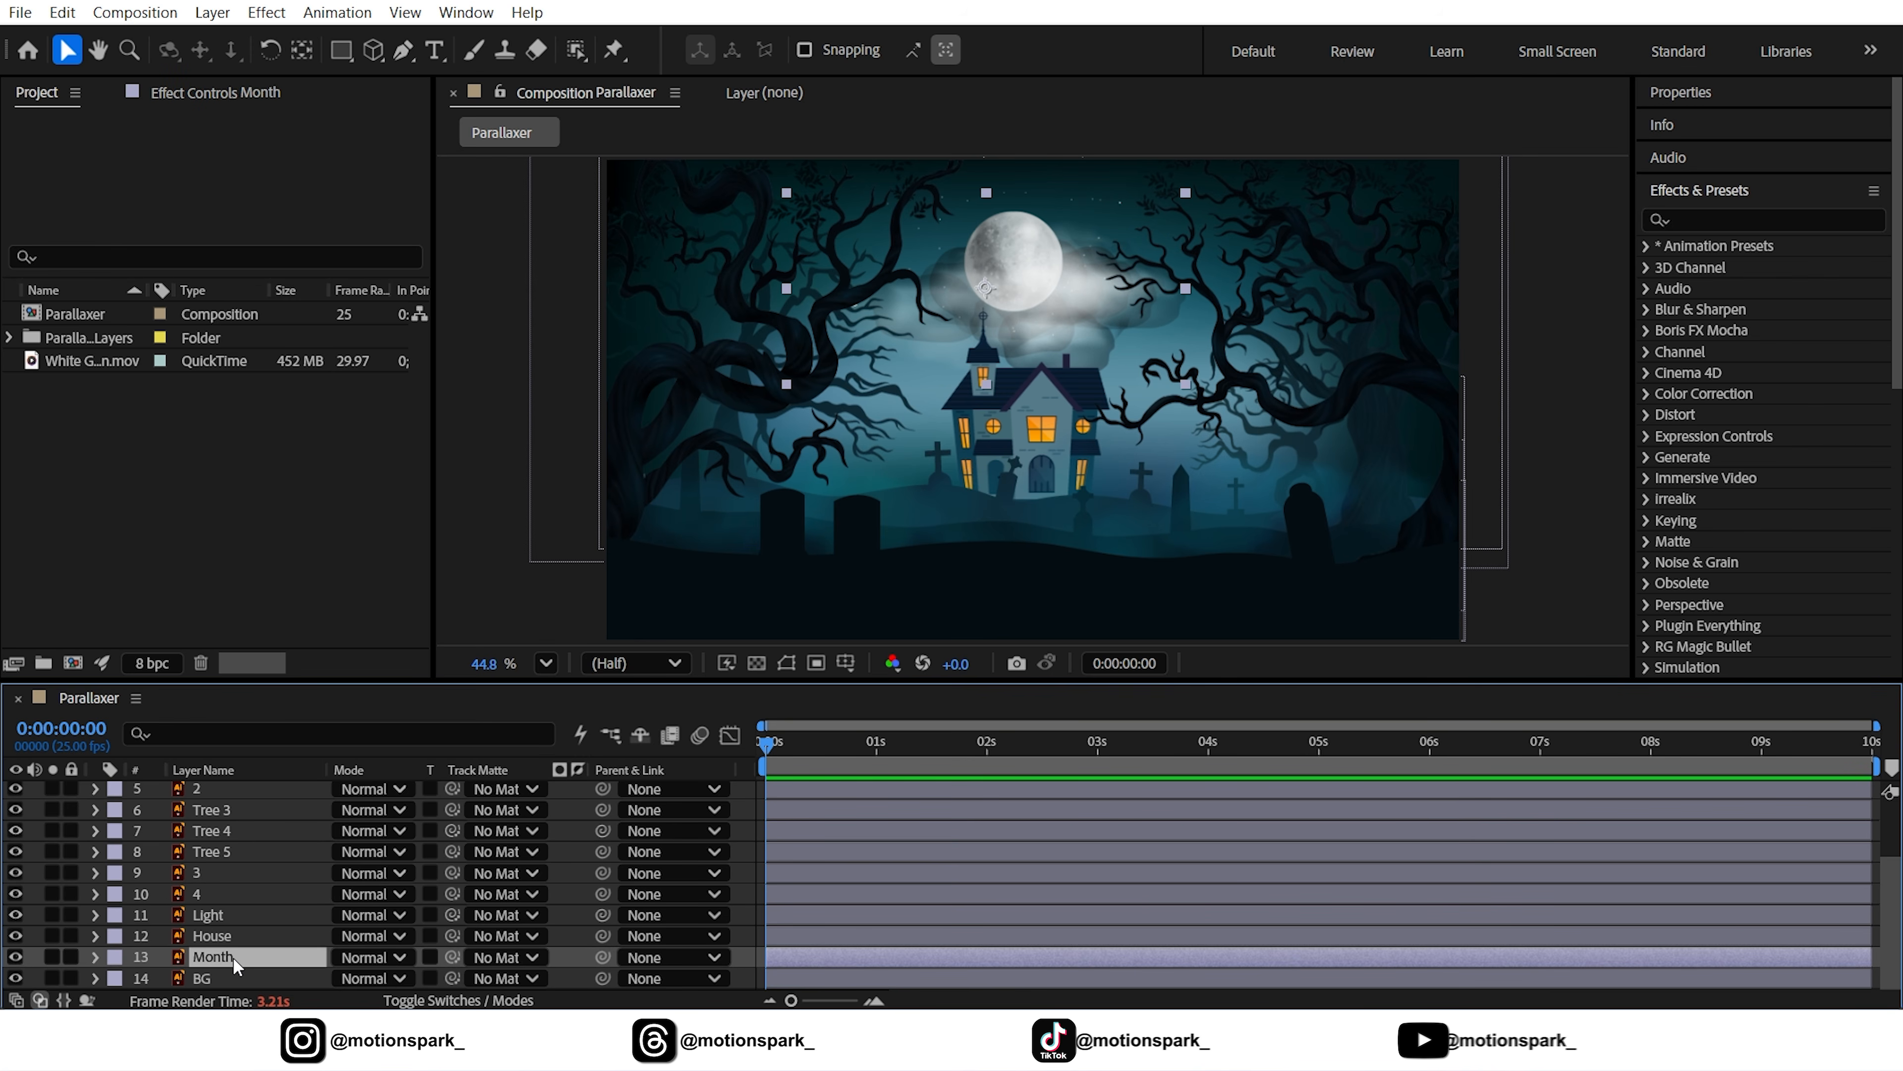
pyautogui.click(352, 958)
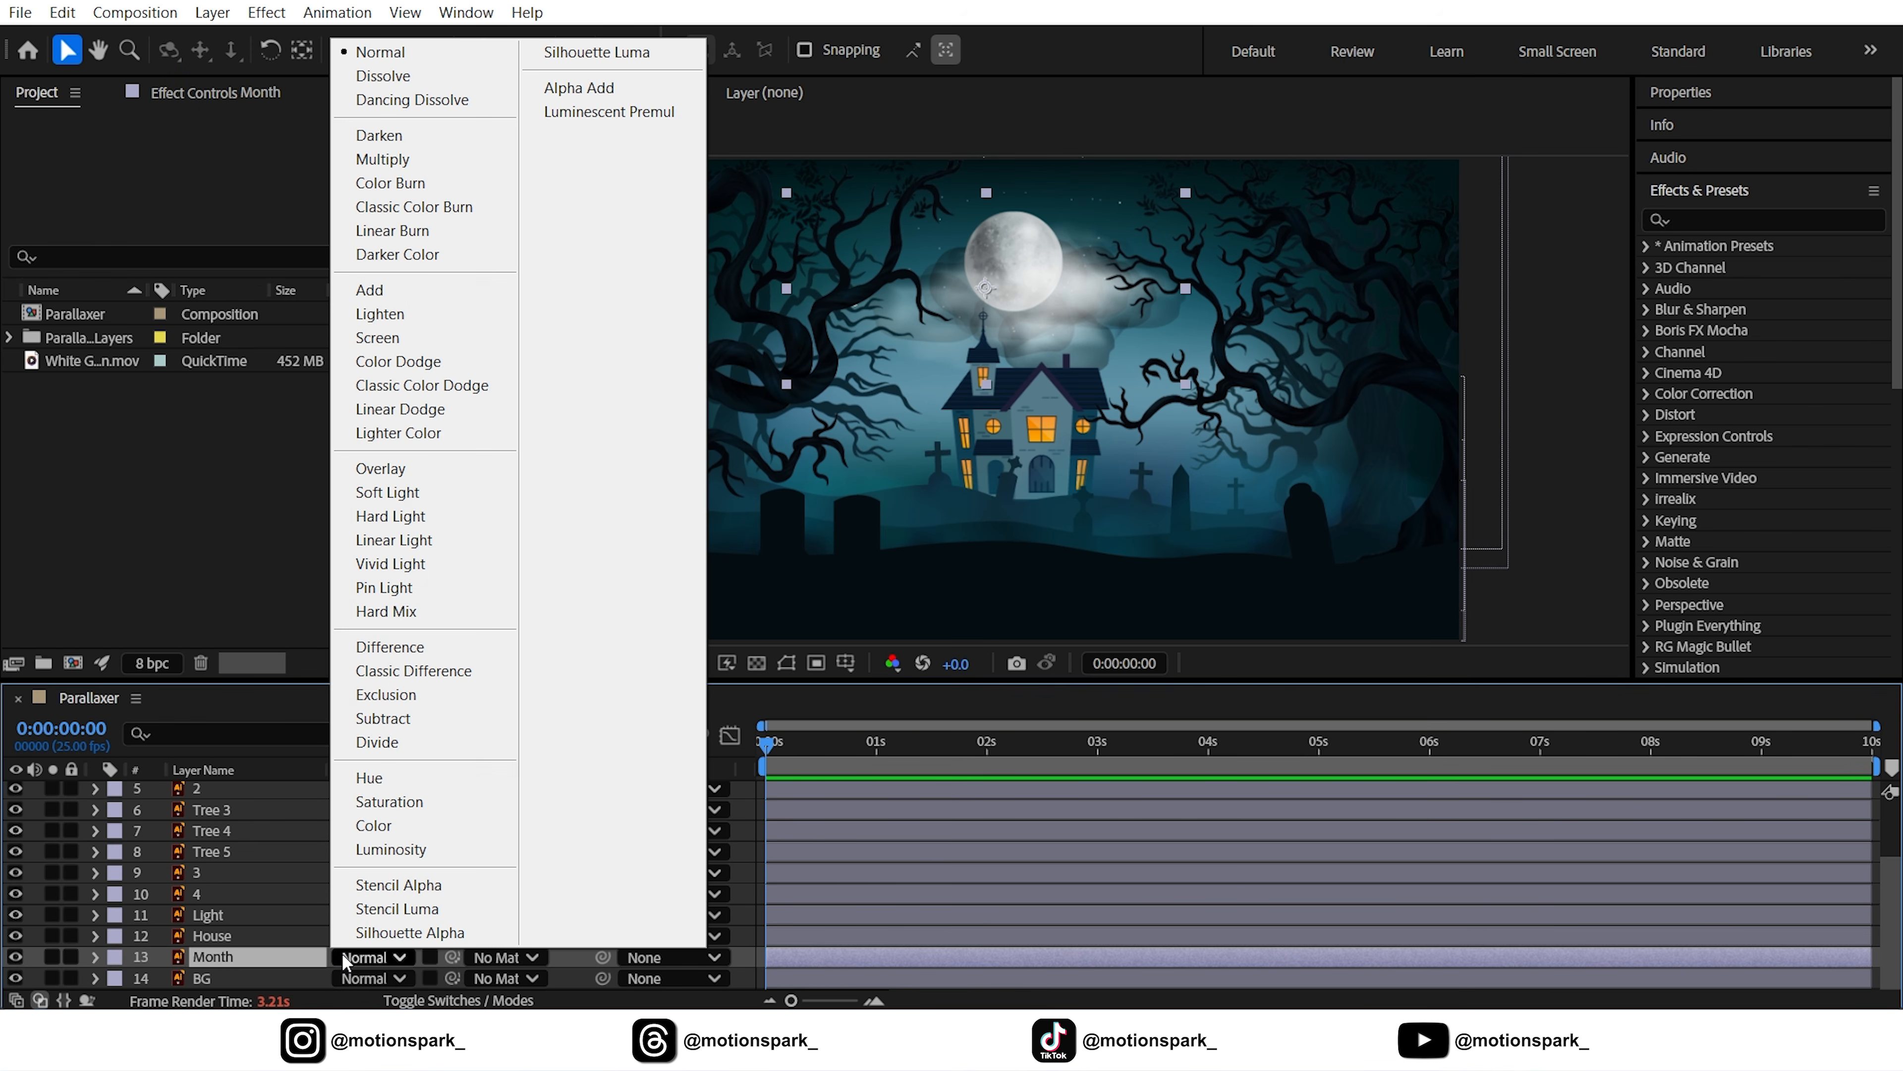
pyautogui.click(380, 339)
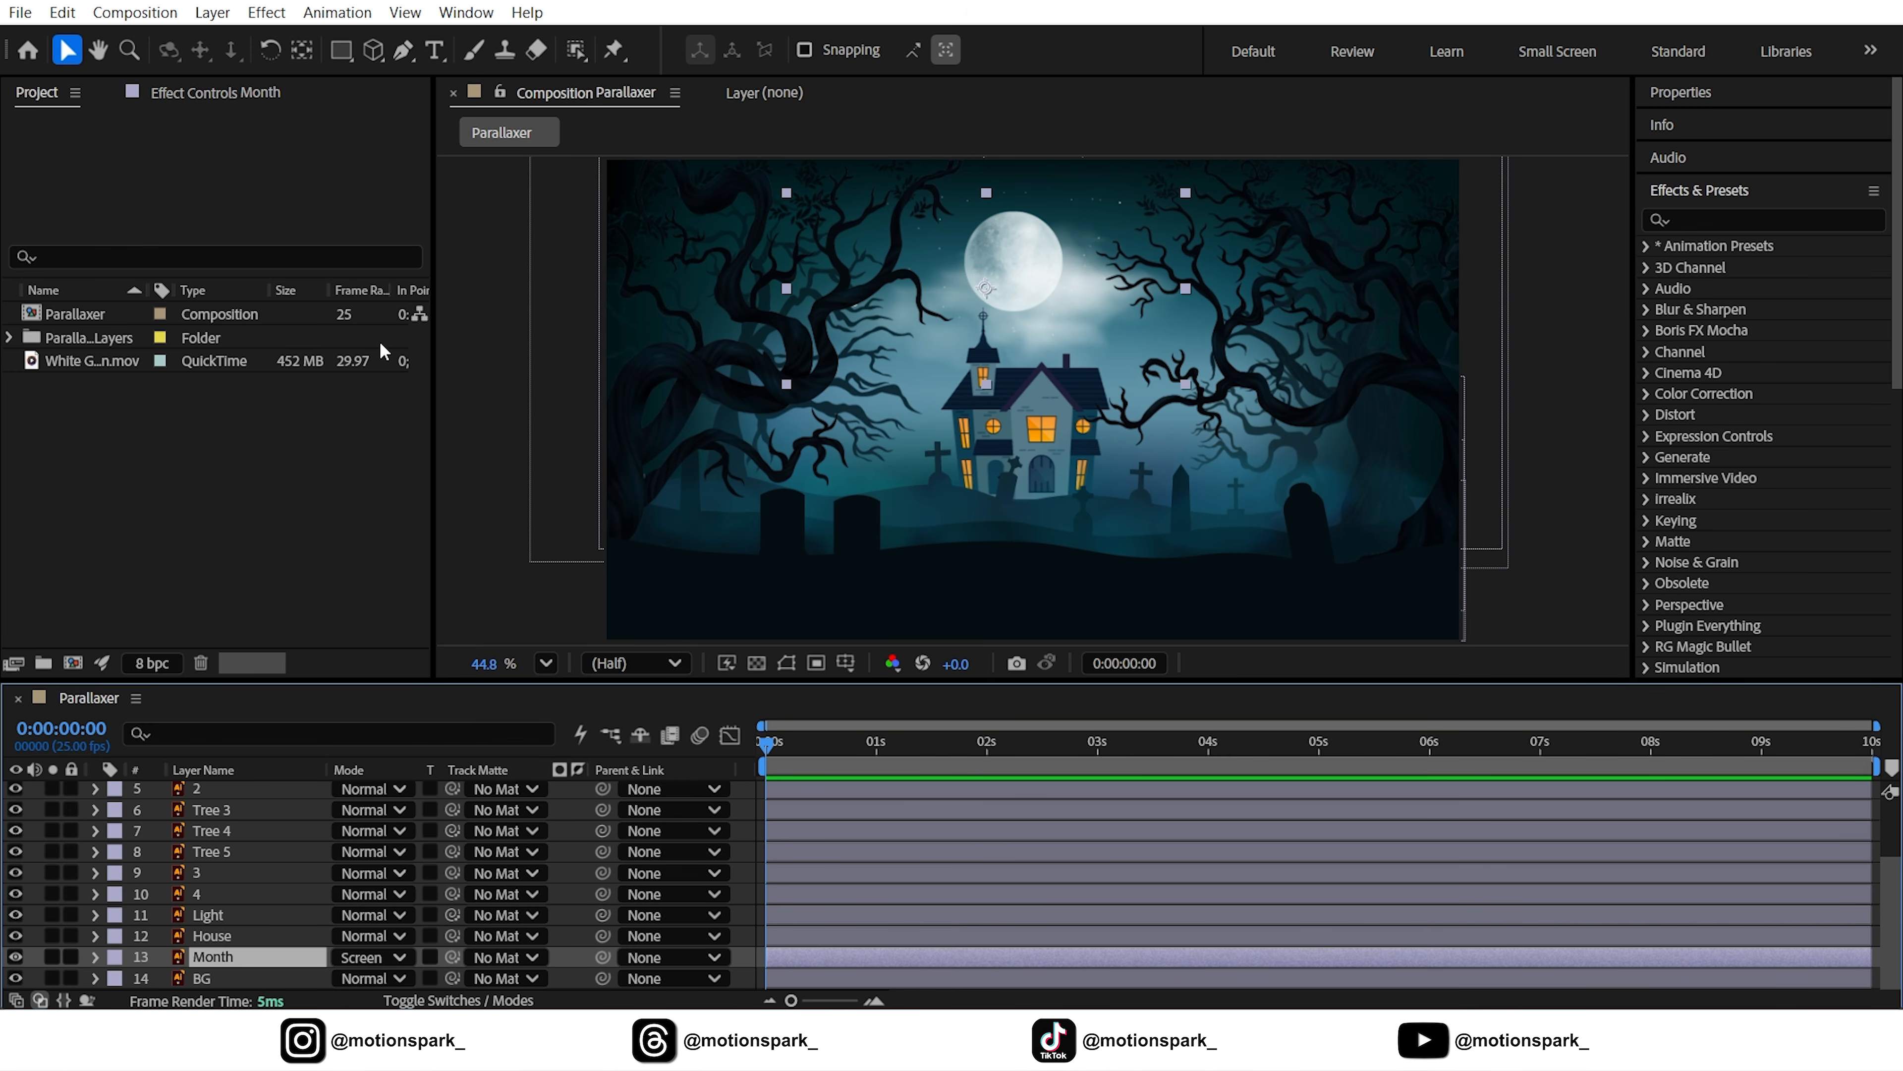
pyautogui.scroll(2, 250, 884)
pyautogui.click(217, 854)
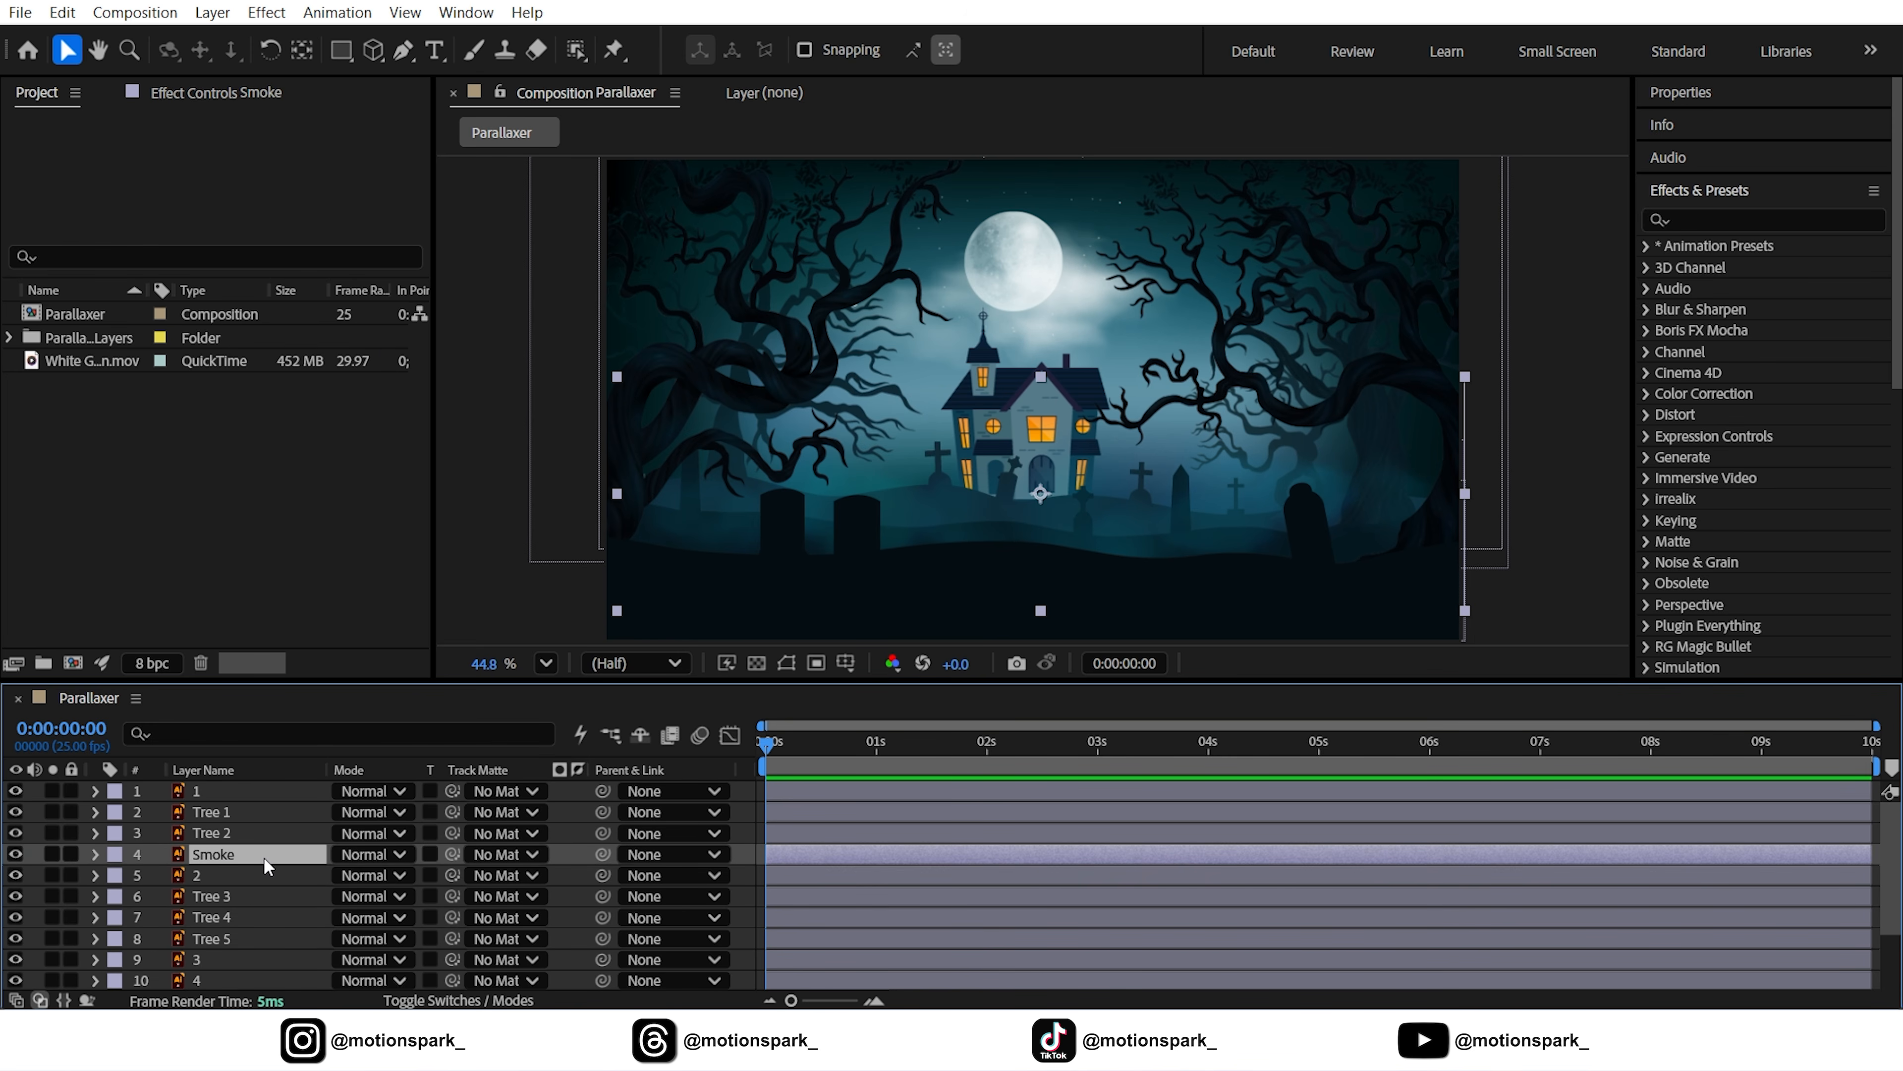
pyautogui.click(367, 854)
pyautogui.click(472, 408)
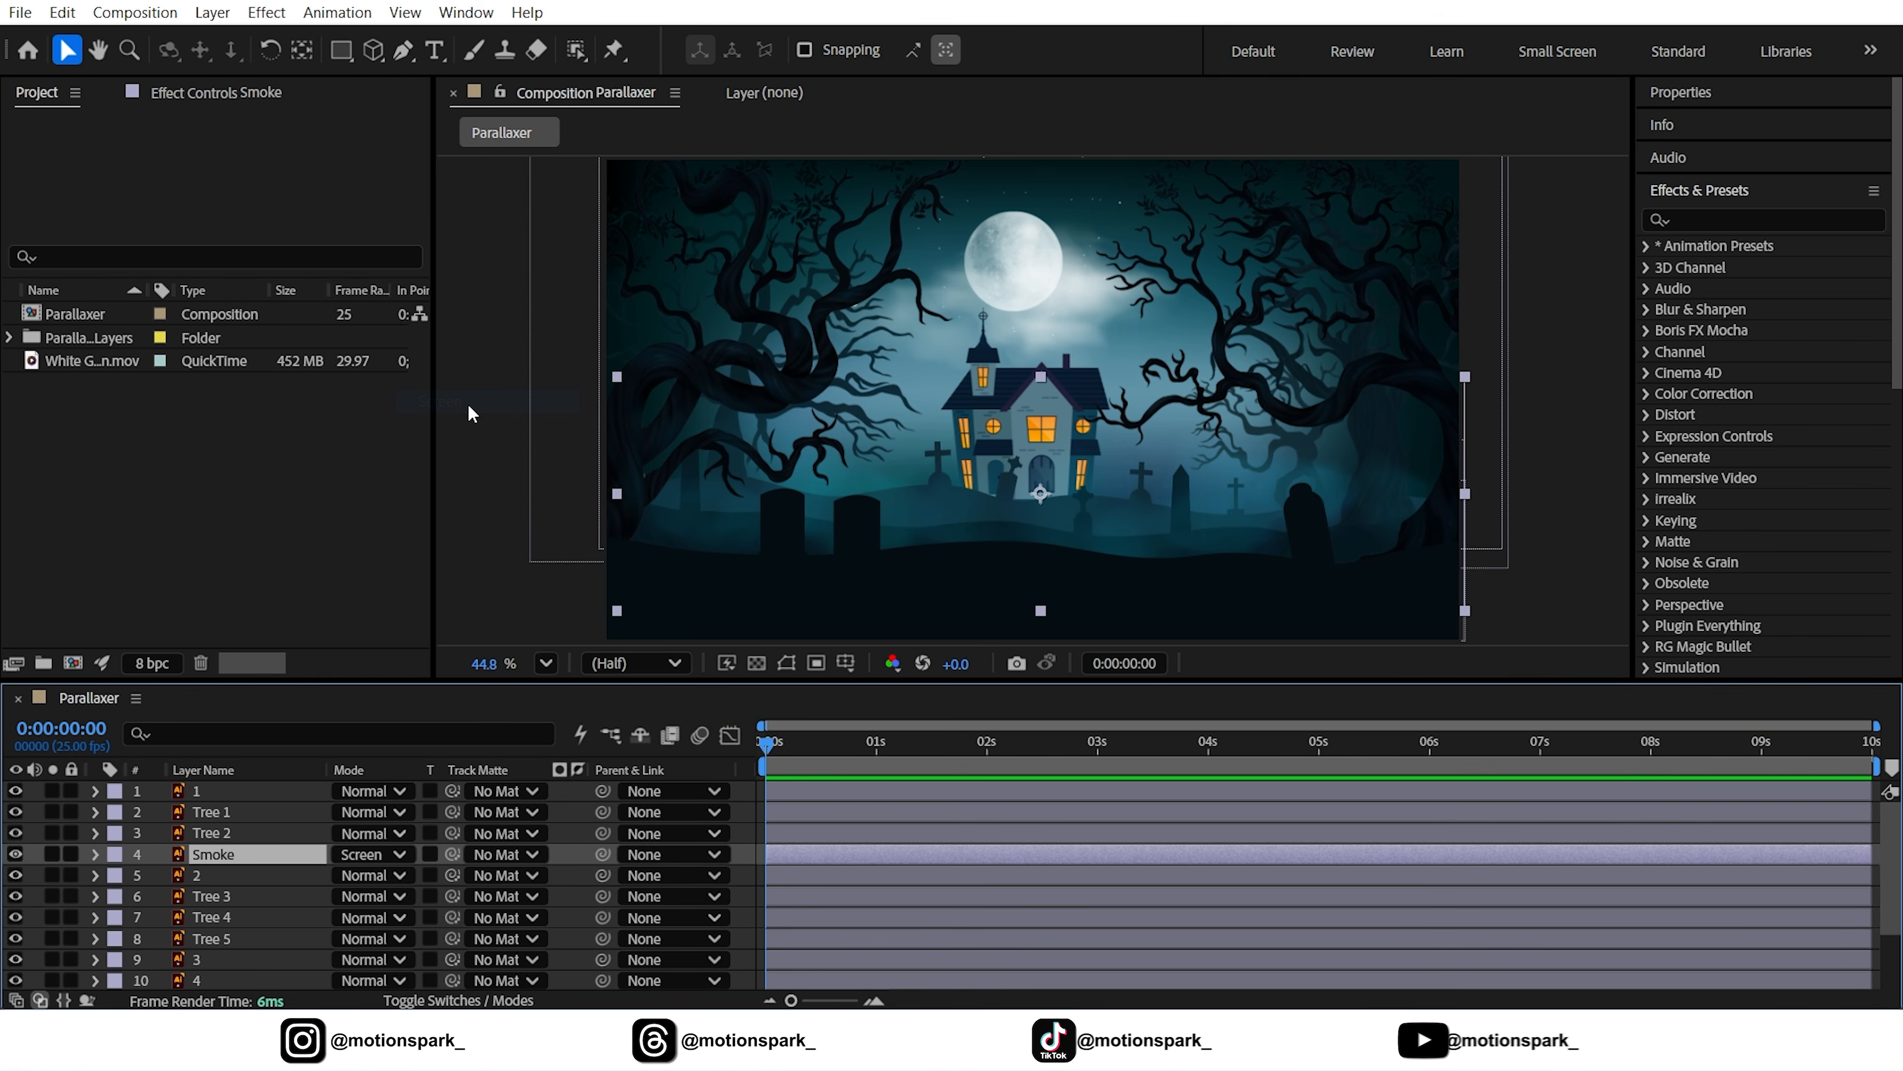
pyautogui.press('F2')
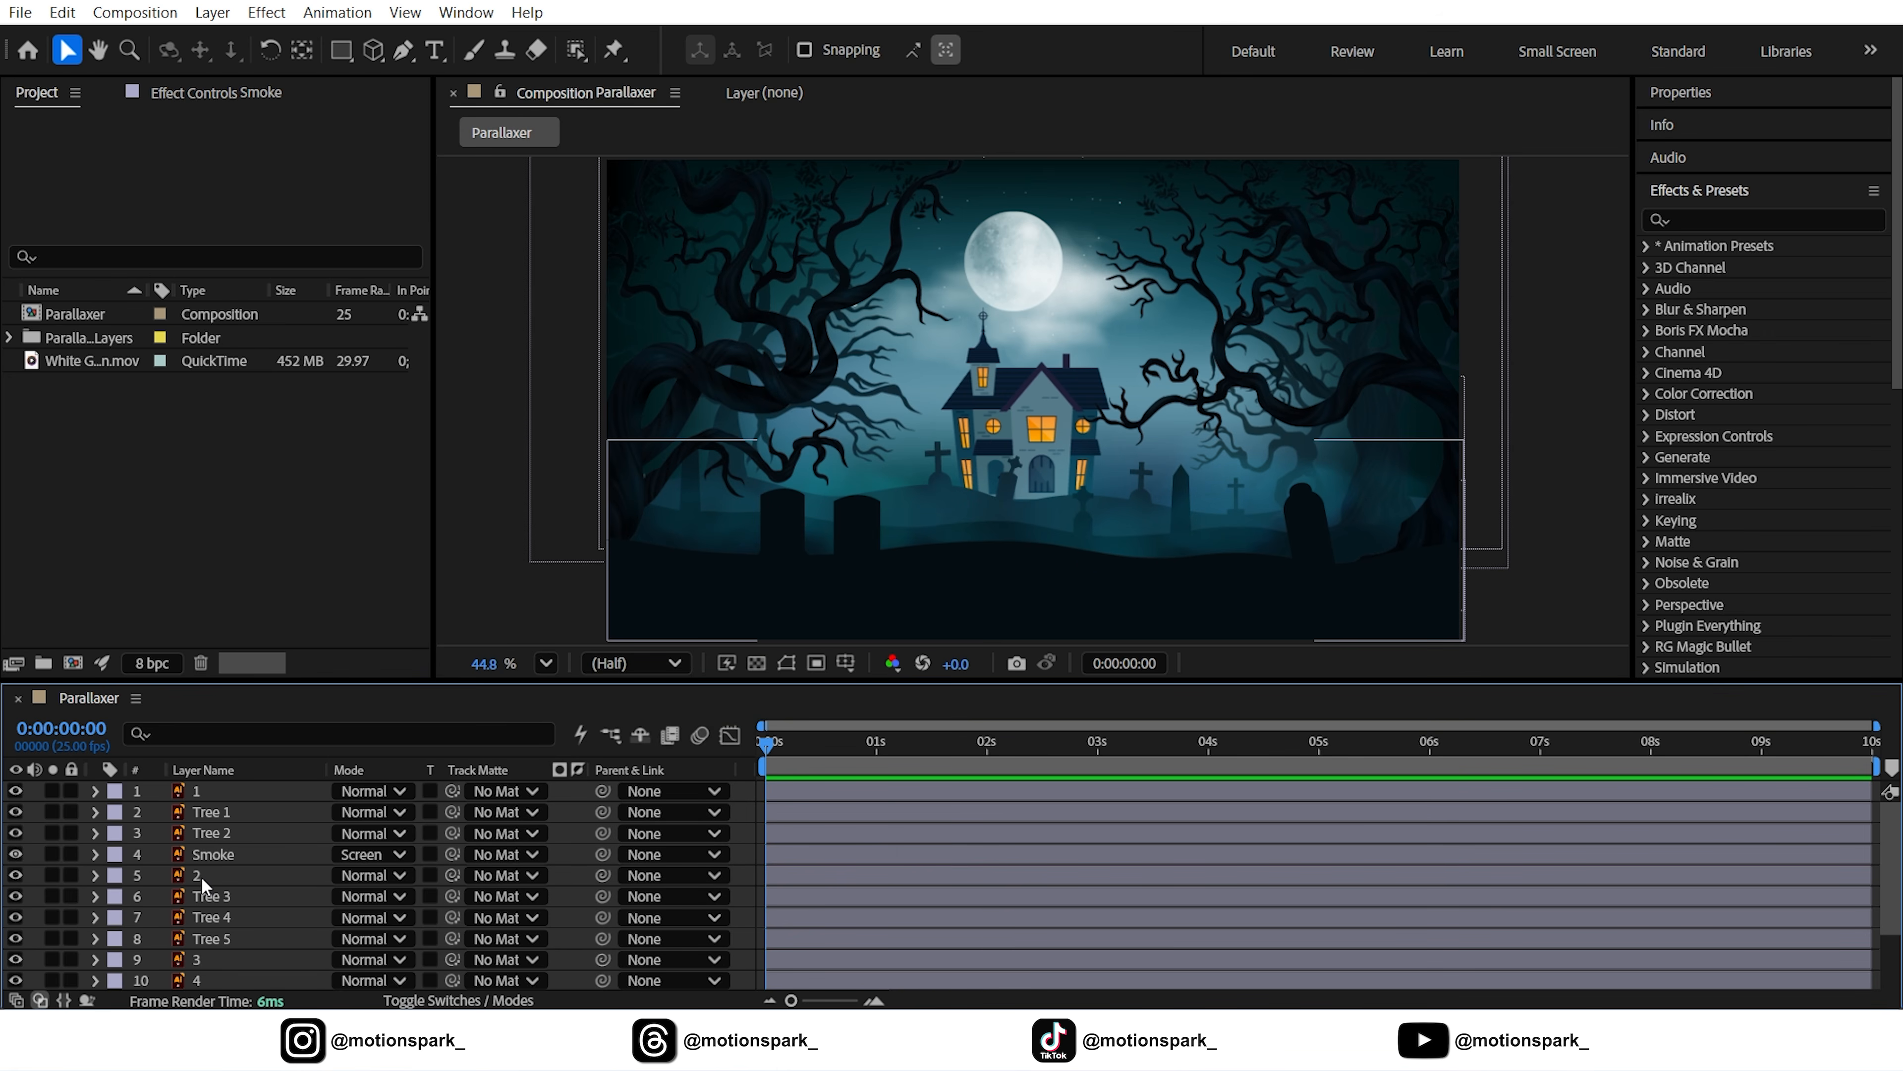
pyautogui.scroll(-2, 196, 775)
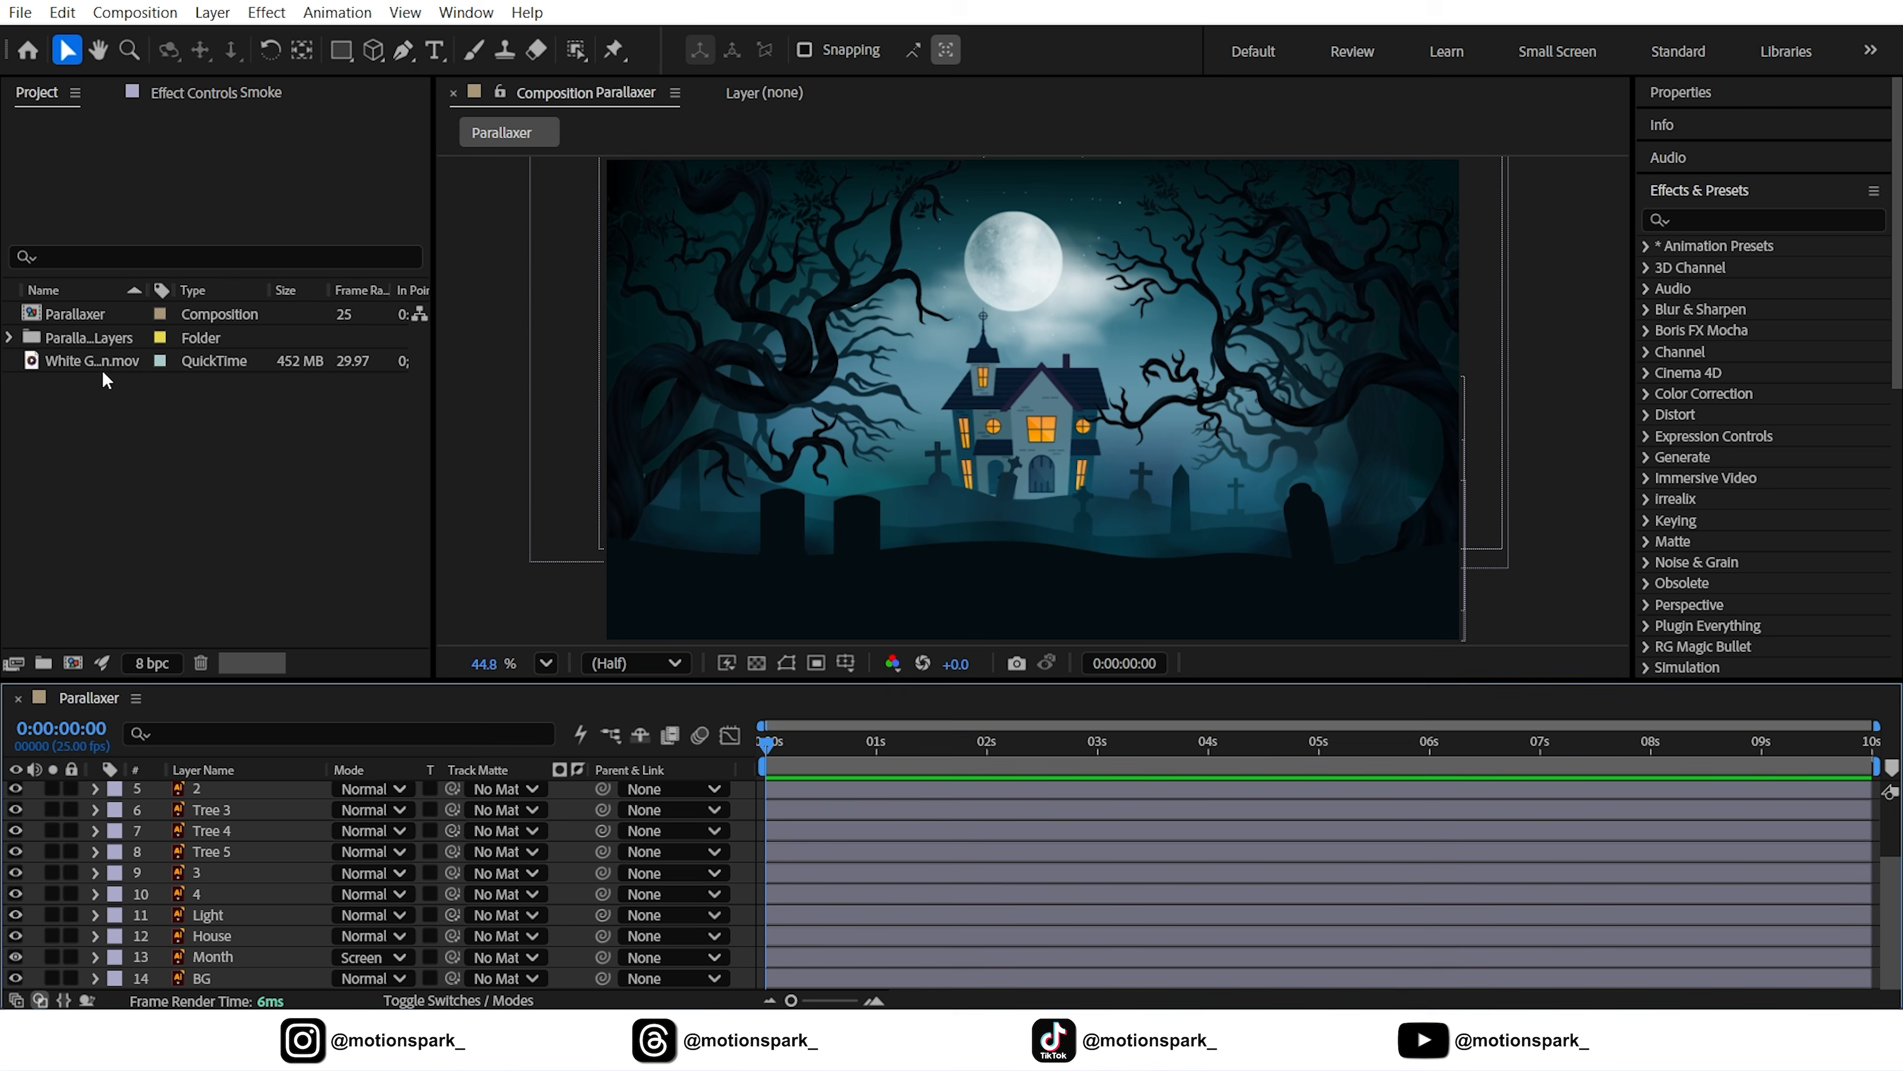
# Drop the White Ghost .mov above Month, scale it to 70% and drag it up behind the house
pyautogui.moveTo(103, 373); pyautogui.dragTo(234, 939)
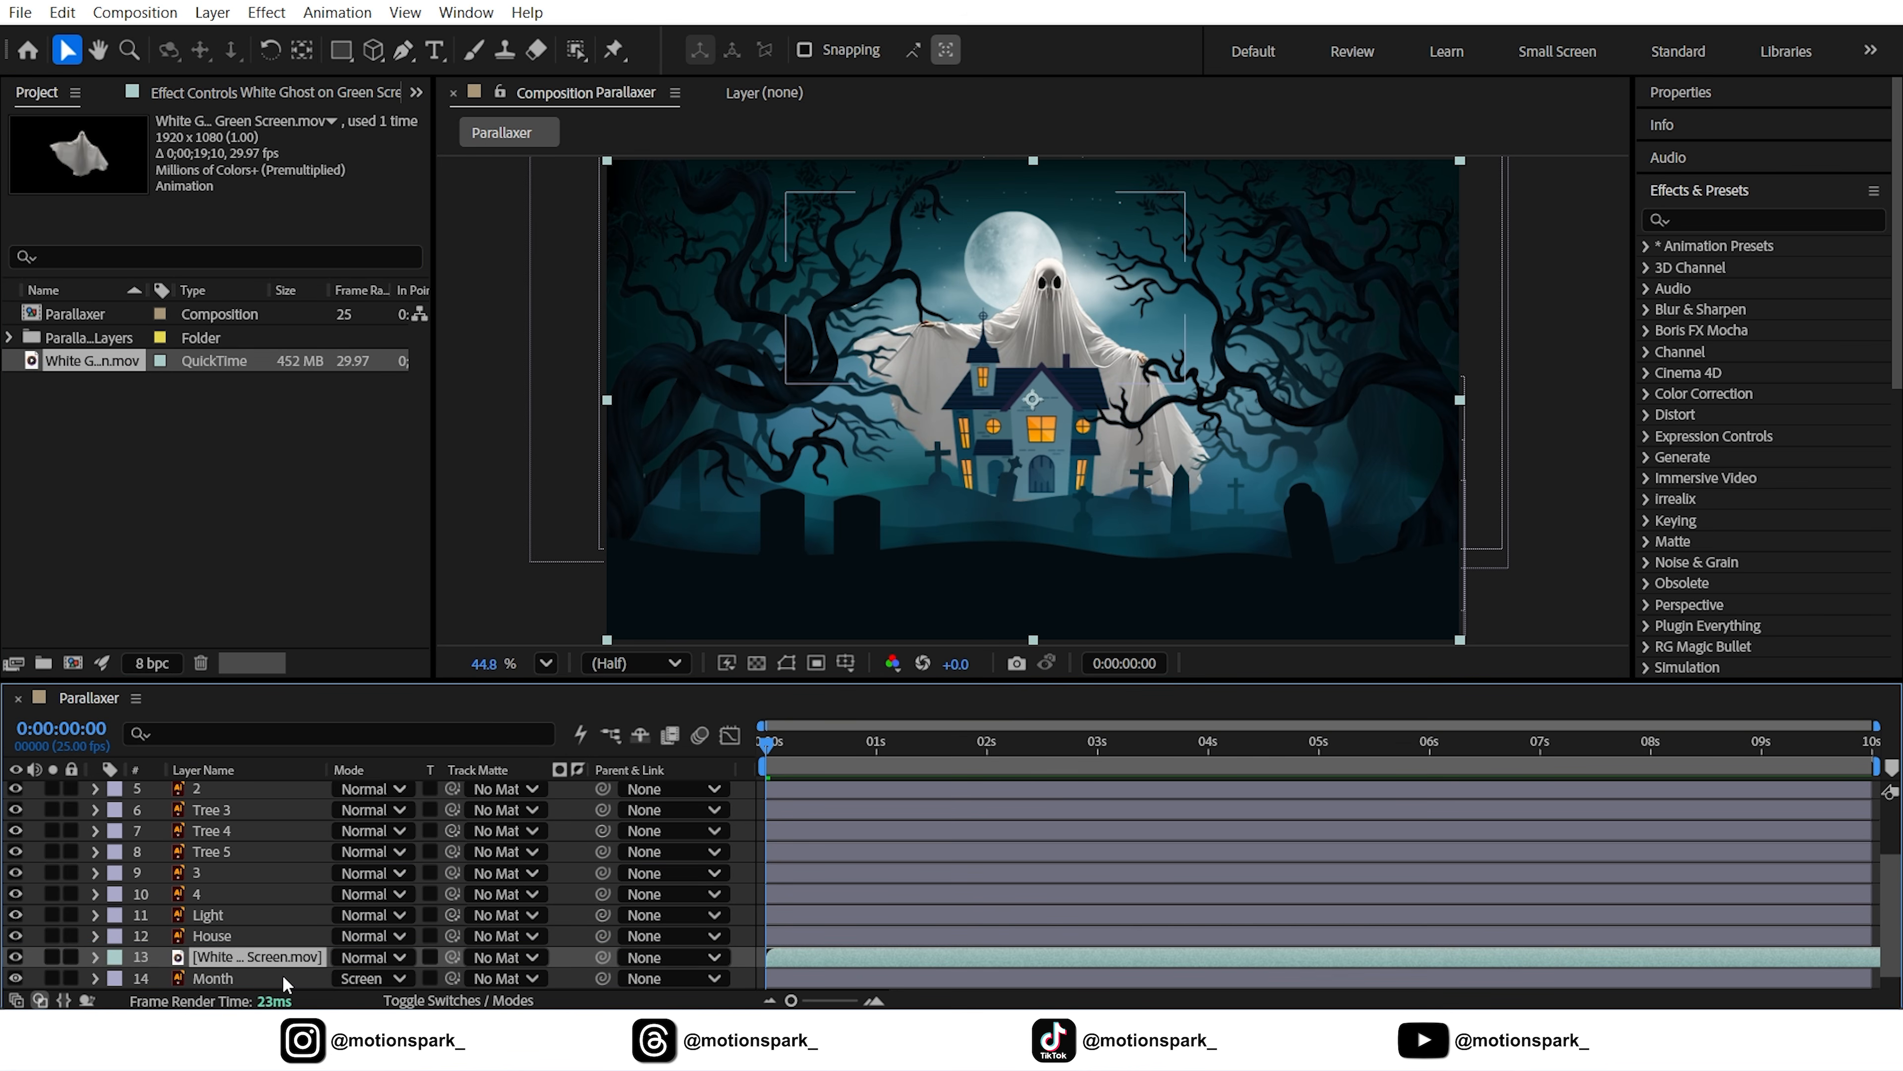
pyautogui.press('s')
pyautogui.click(370, 980)
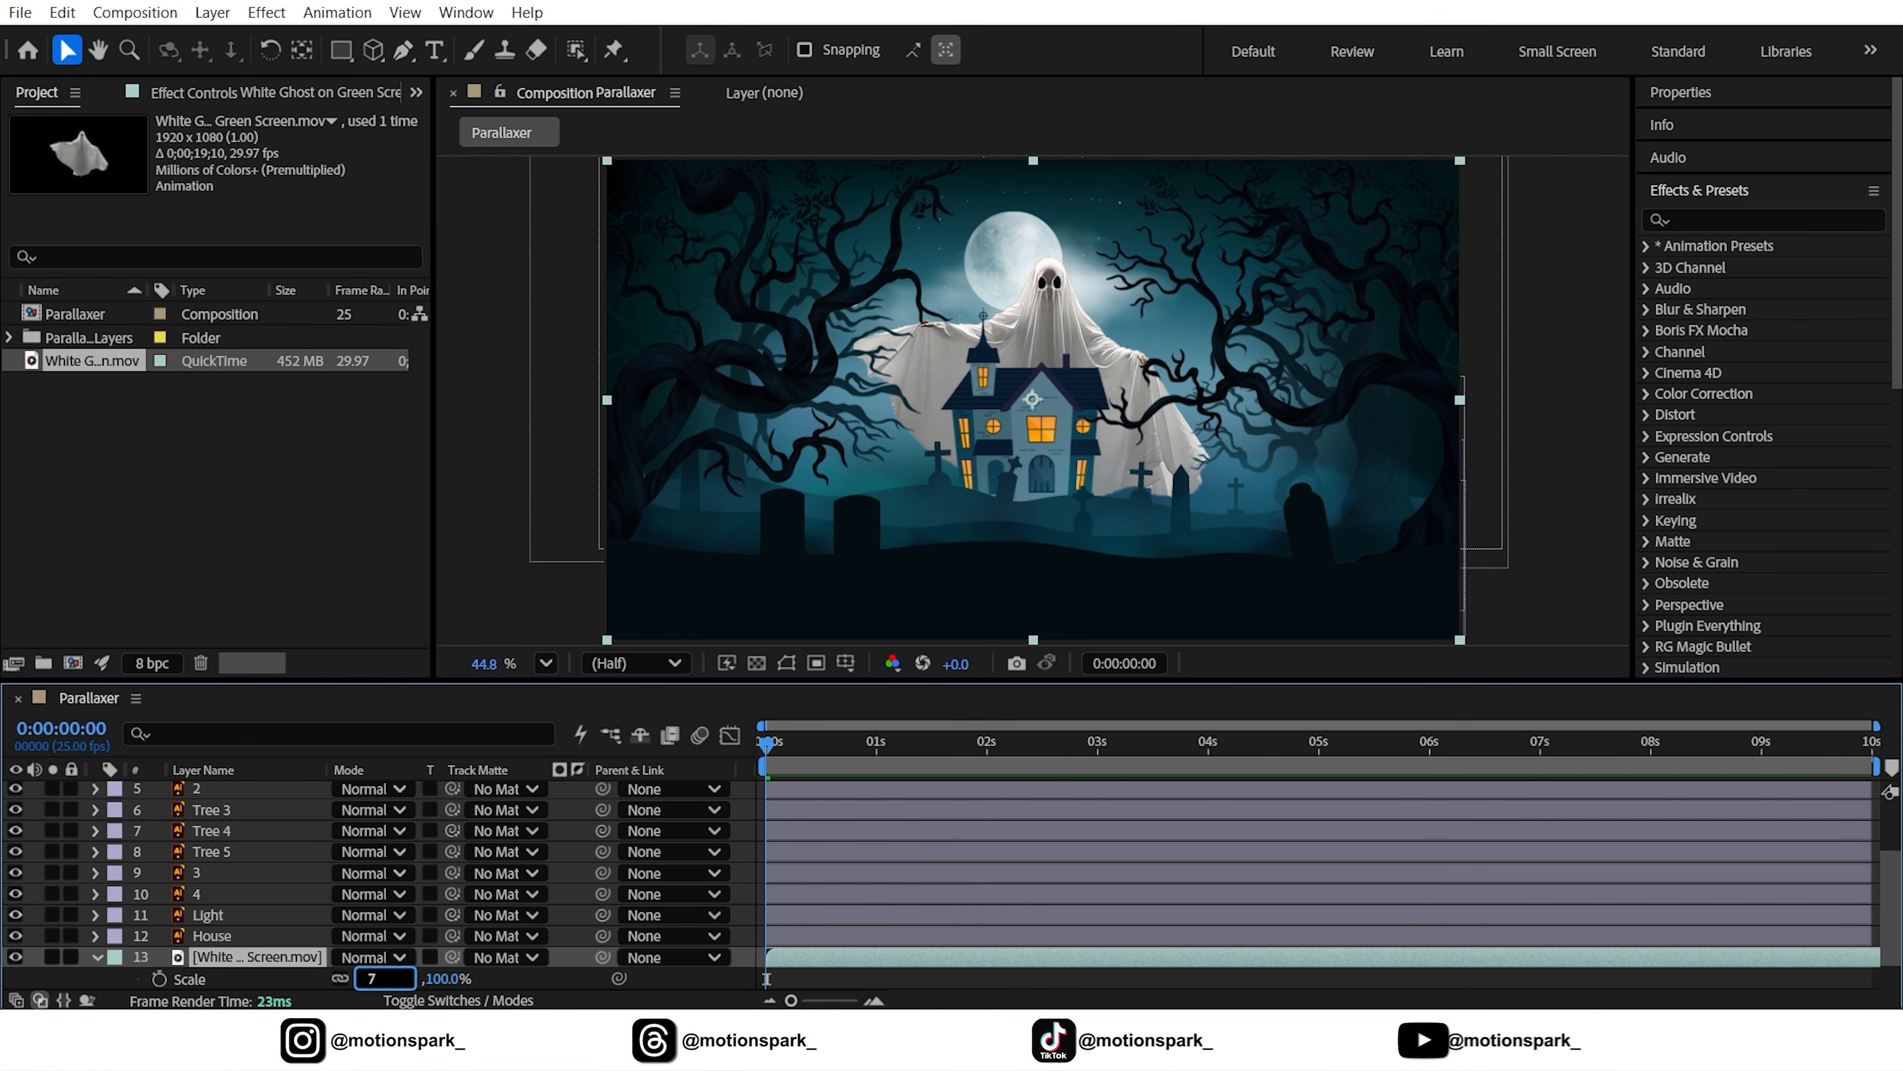
pyautogui.write('70')
pyautogui.press('Return')
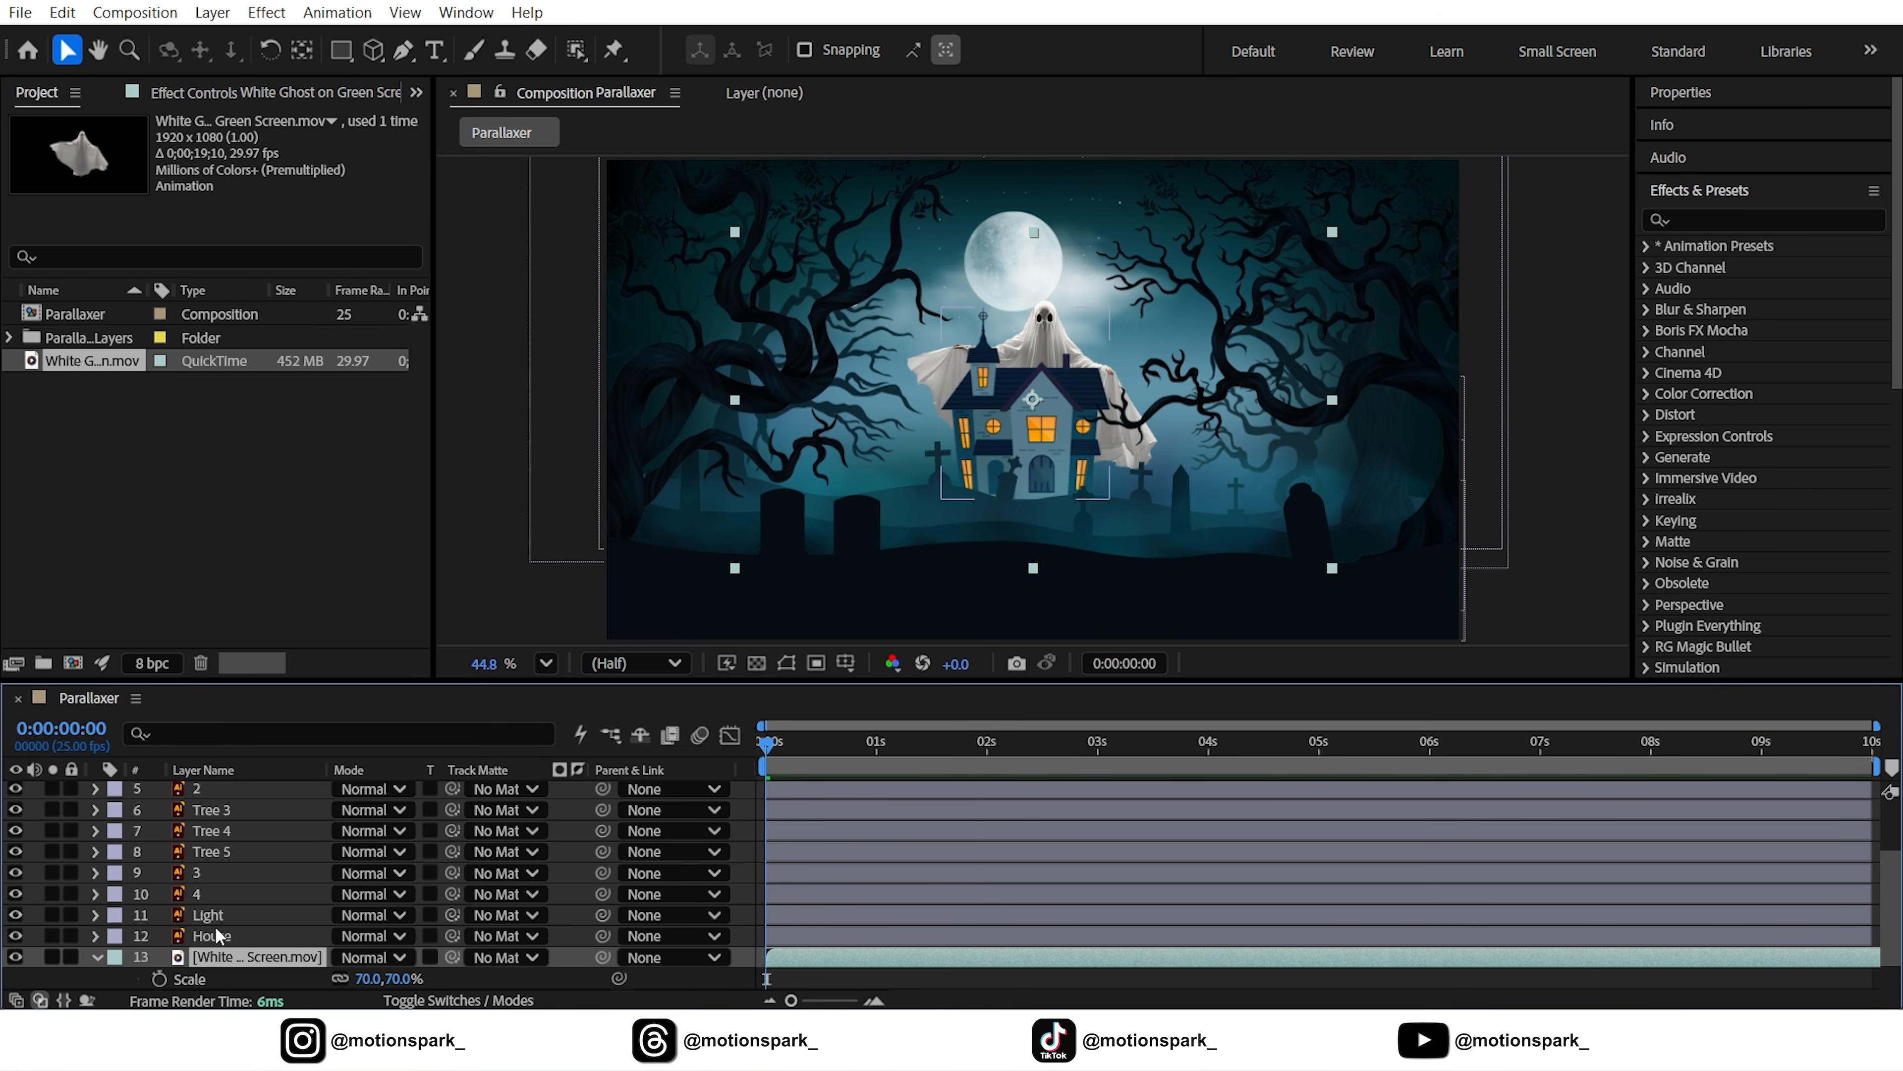
pyautogui.moveTo(1034, 381); pyautogui.dragTo(1029, 328)
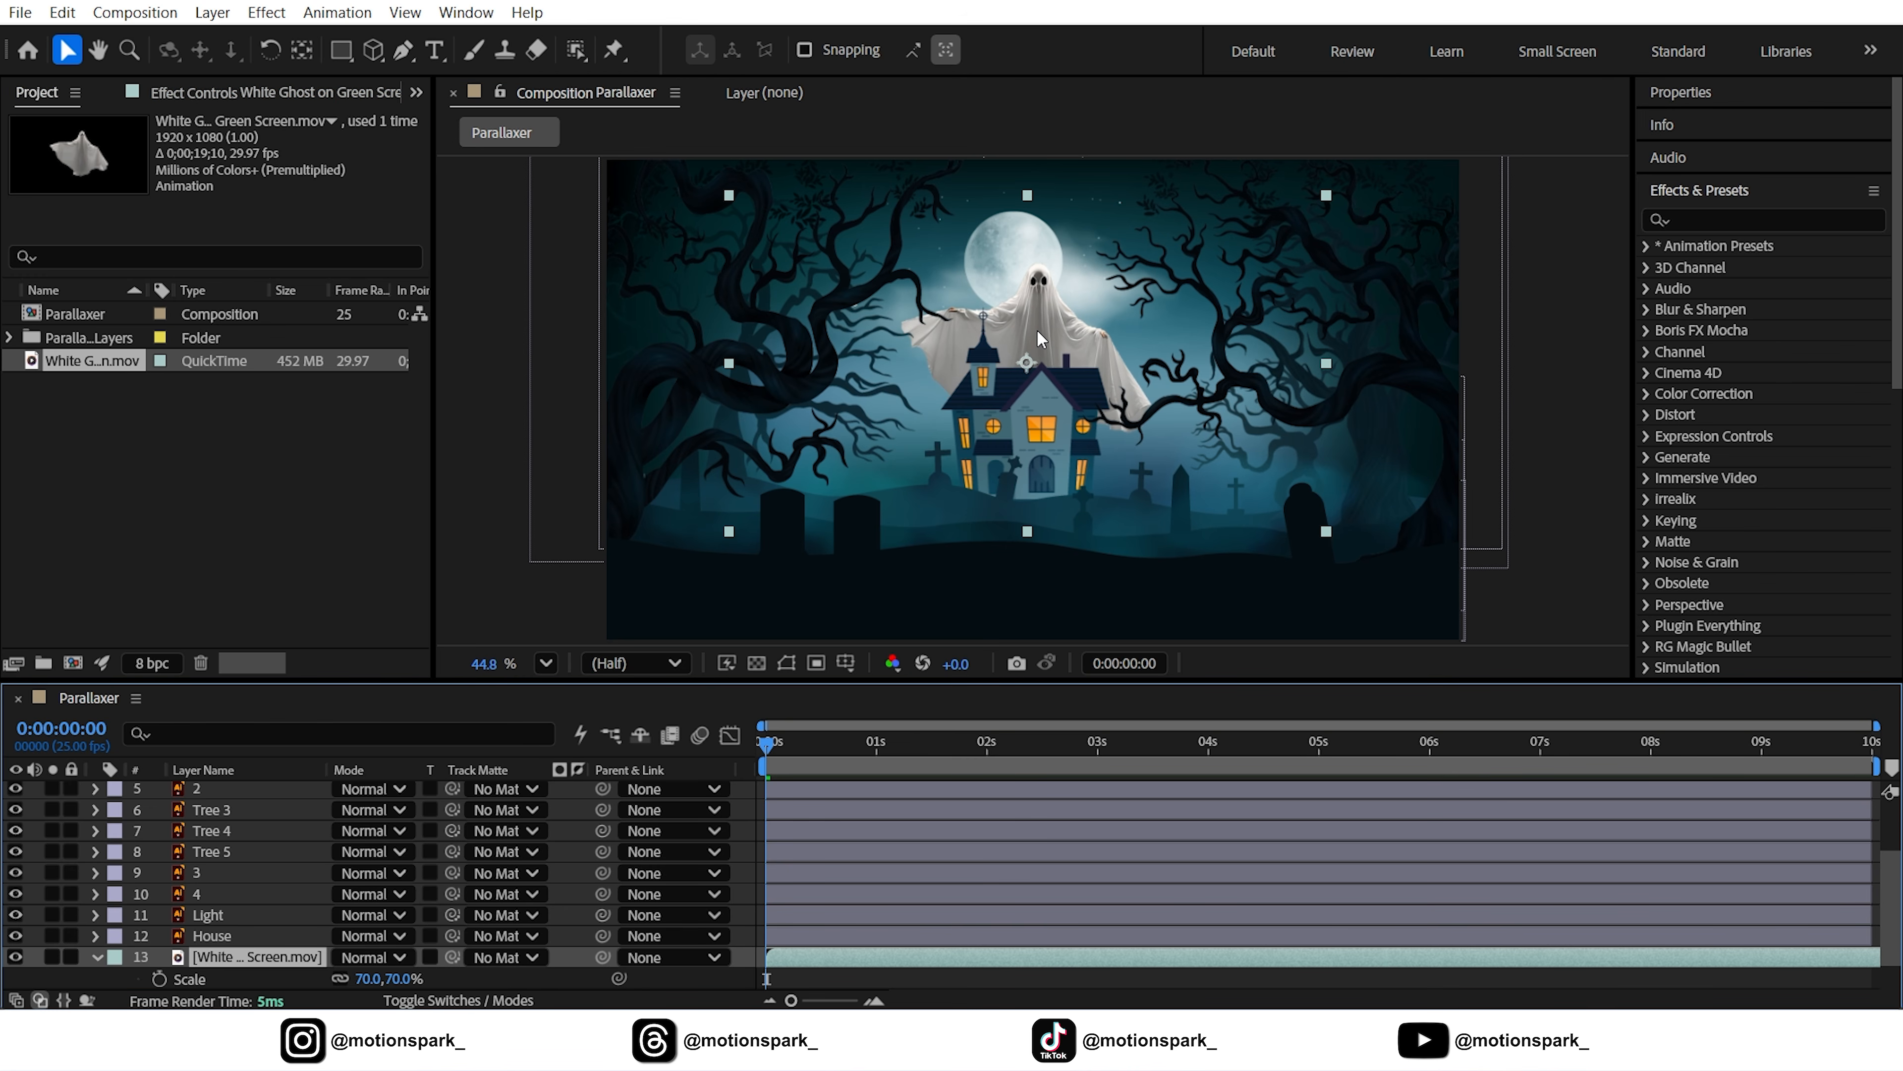
pyautogui.click(1701, 219)
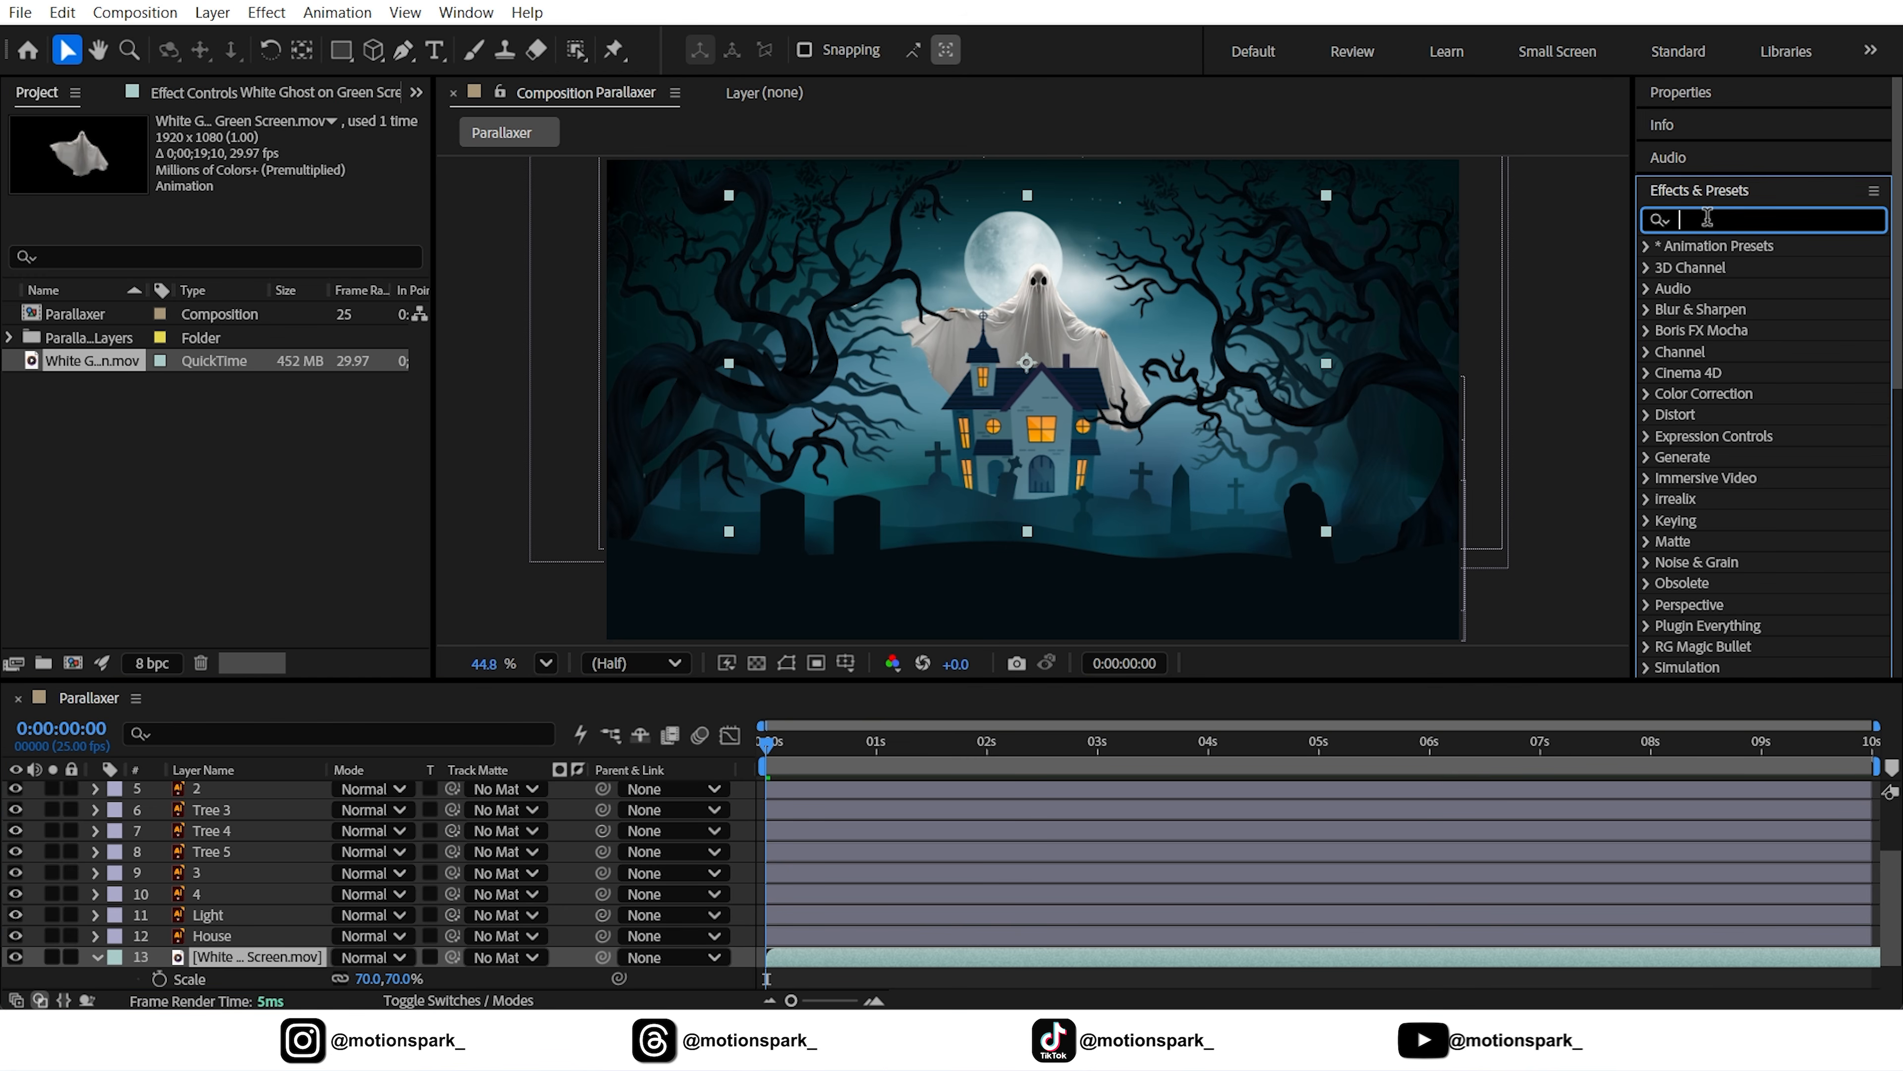
# Apply Curves to the White Ghost layer and pull the RGB curve down to darken it
pyautogui.write('cur')
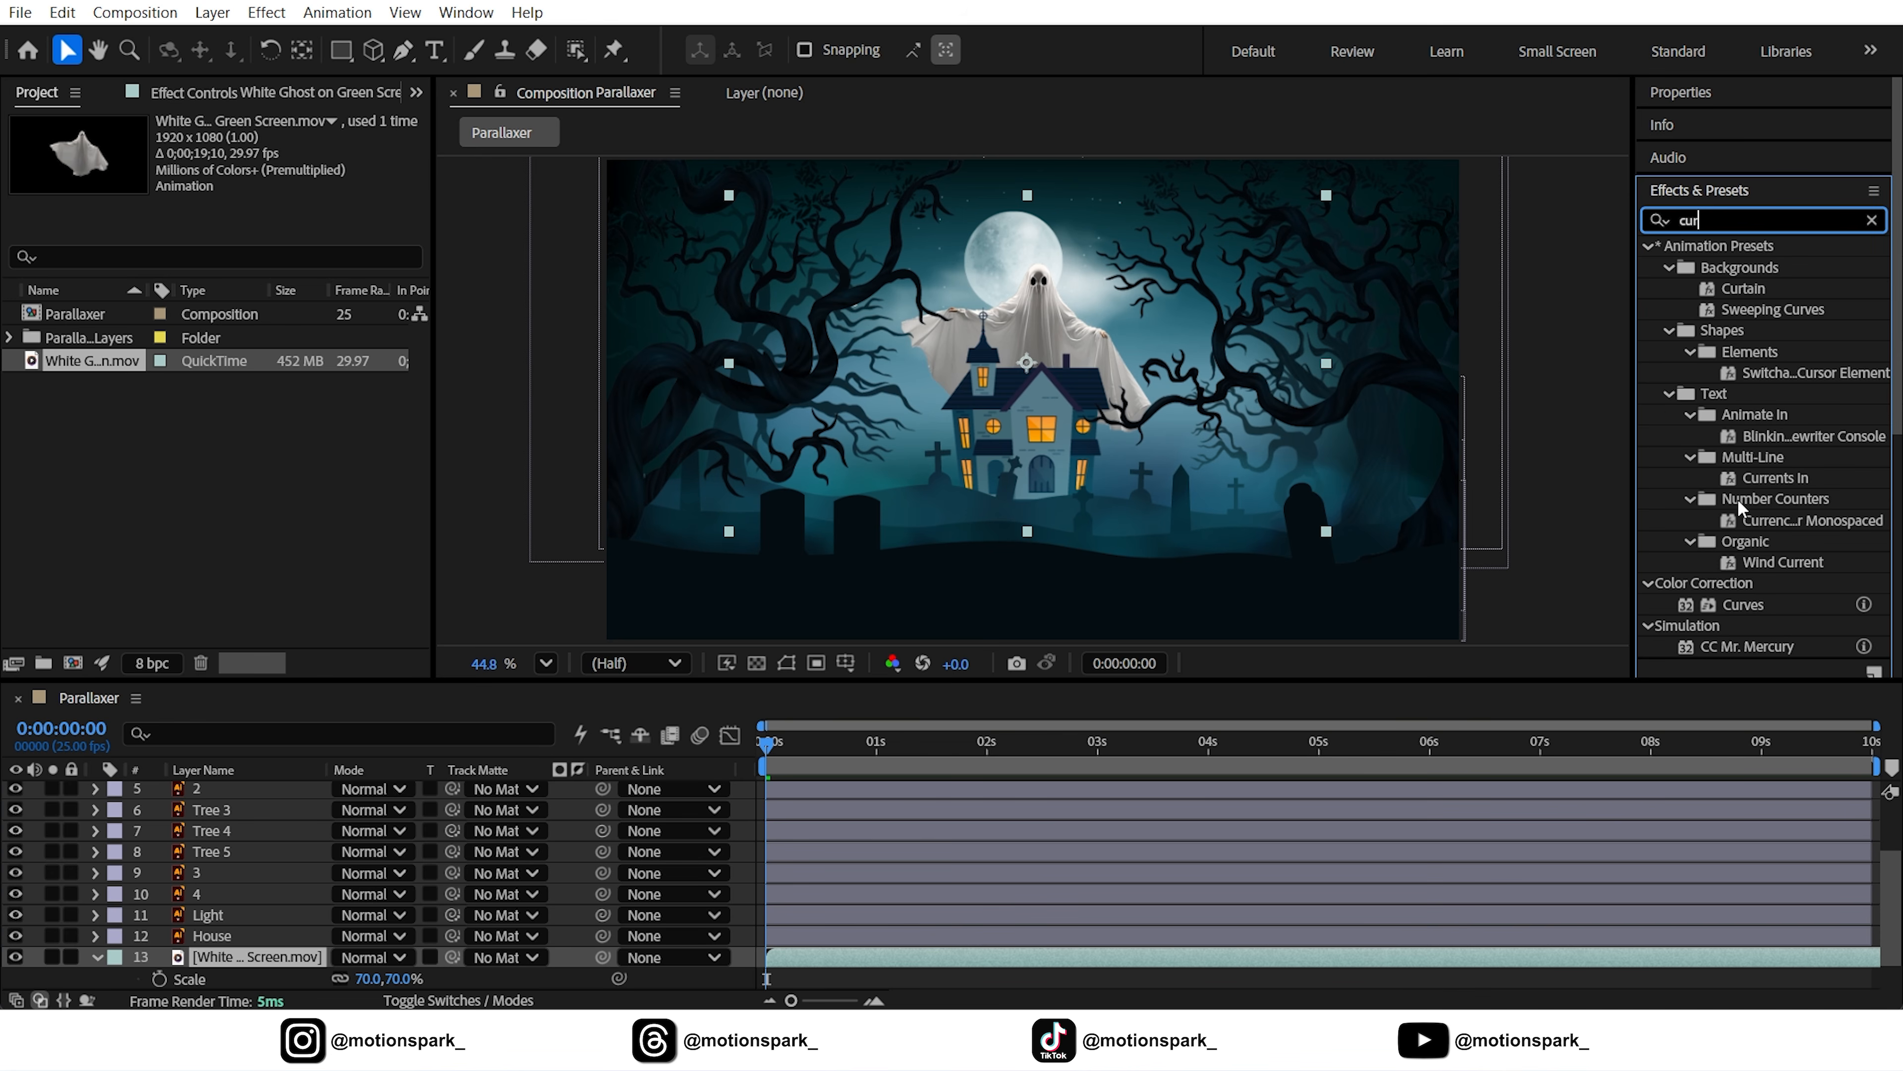
pyautogui.moveTo(1739, 606); pyautogui.dragTo(248, 957)
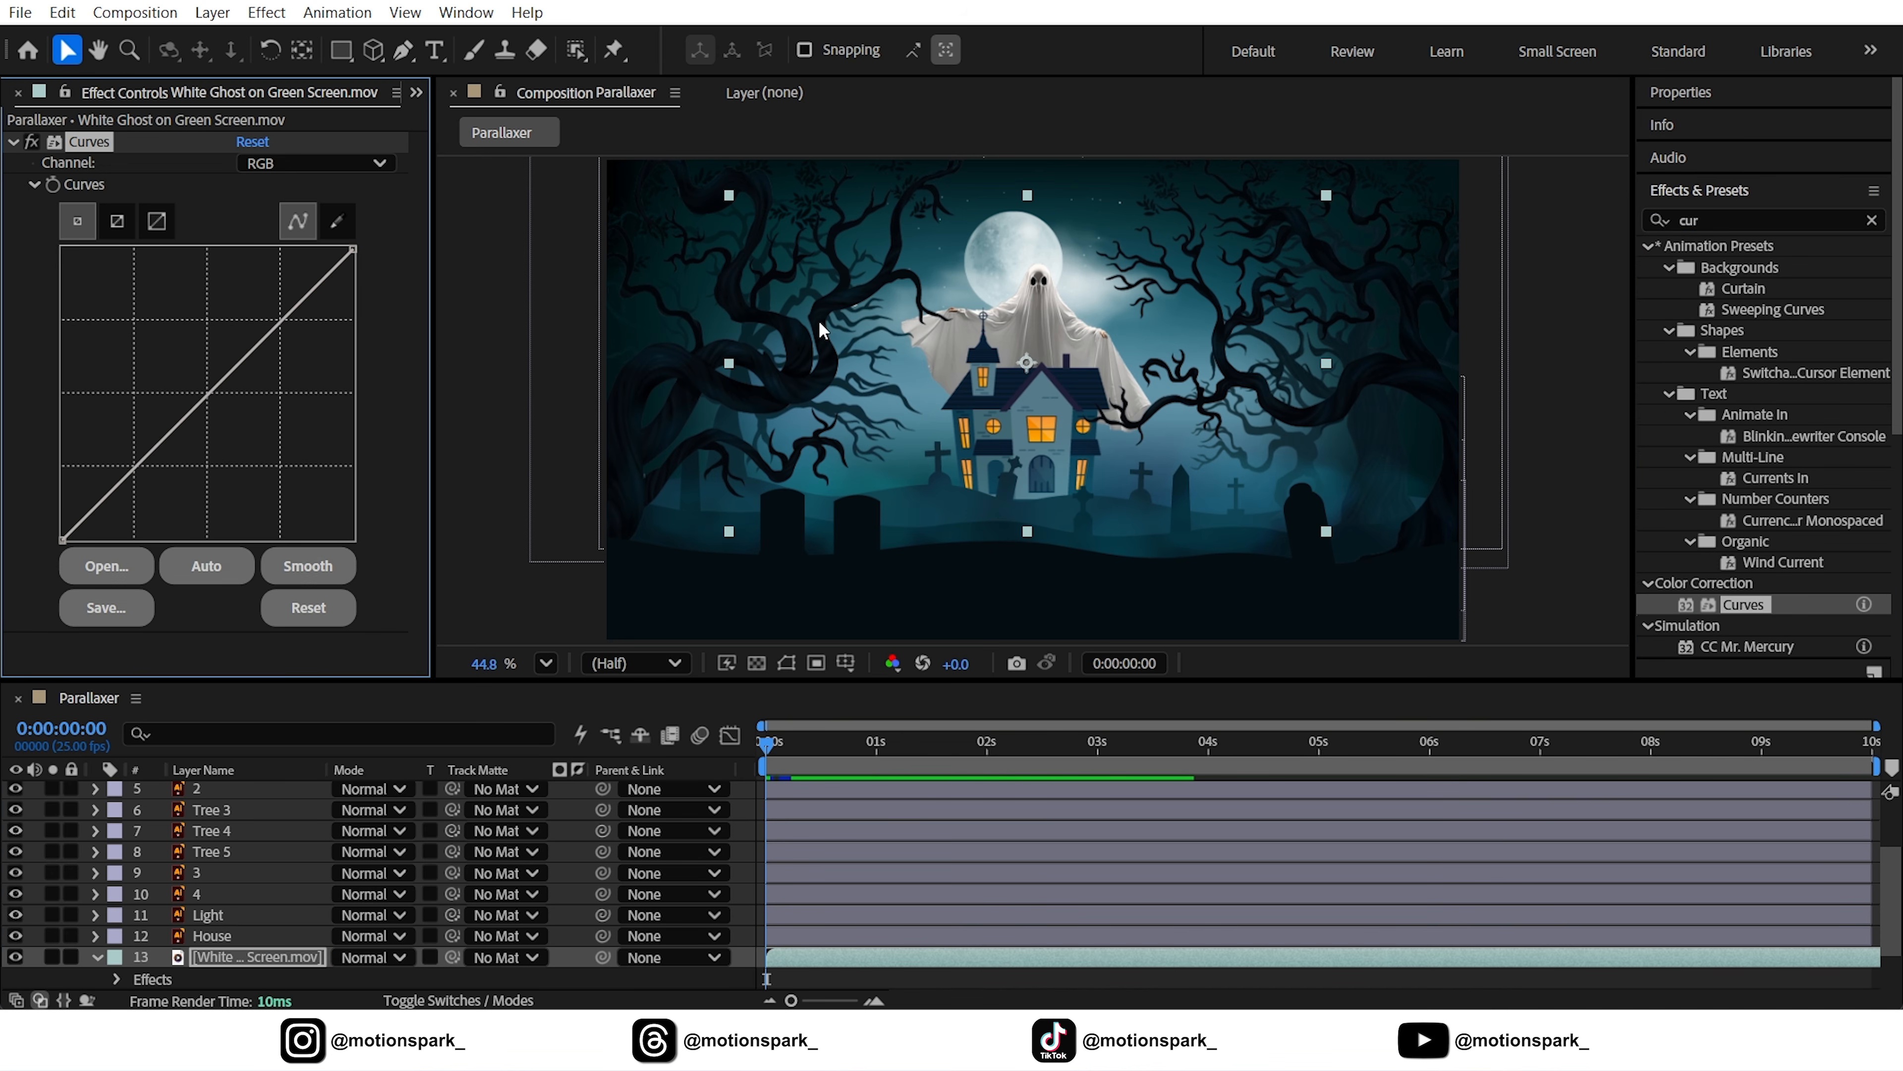
pyautogui.scroll(1, 1048, 284)
pyautogui.scroll(2, 1050, 285)
pyautogui.moveTo(207, 395)
pyautogui.mouseDown()
pyautogui.moveTo(237, 454)
pyautogui.moveTo(207, 394)
pyautogui.mouseUp()
# Adjust the Red, Blue and Green curves for a cool blue tint, then fit the viewer
pyautogui.click(307, 163)
pyautogui.click(300, 215)
pyautogui.click(307, 164)
pyautogui.click(295, 266)
pyautogui.click(307, 163)
pyautogui.click(295, 243)
pyautogui.click(238, 454)
pyautogui.click(546, 663)
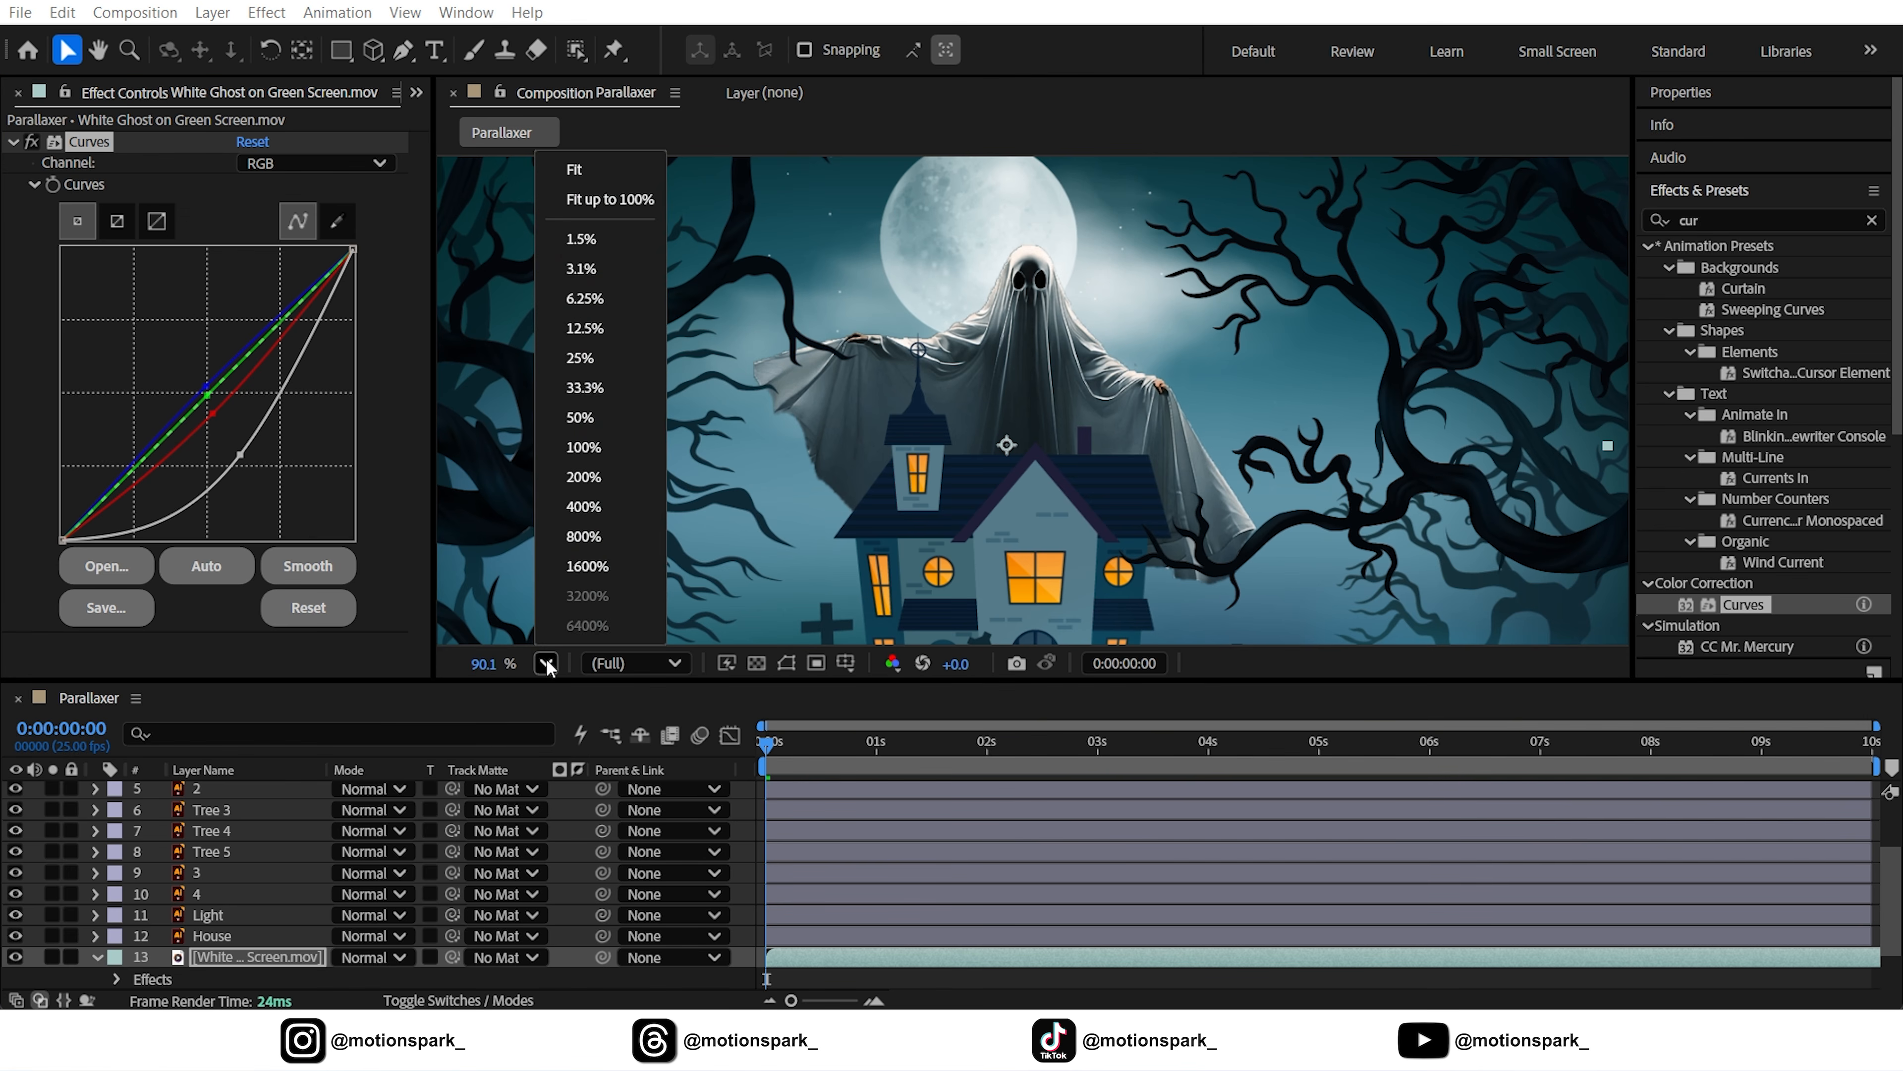
pyautogui.click(583, 198)
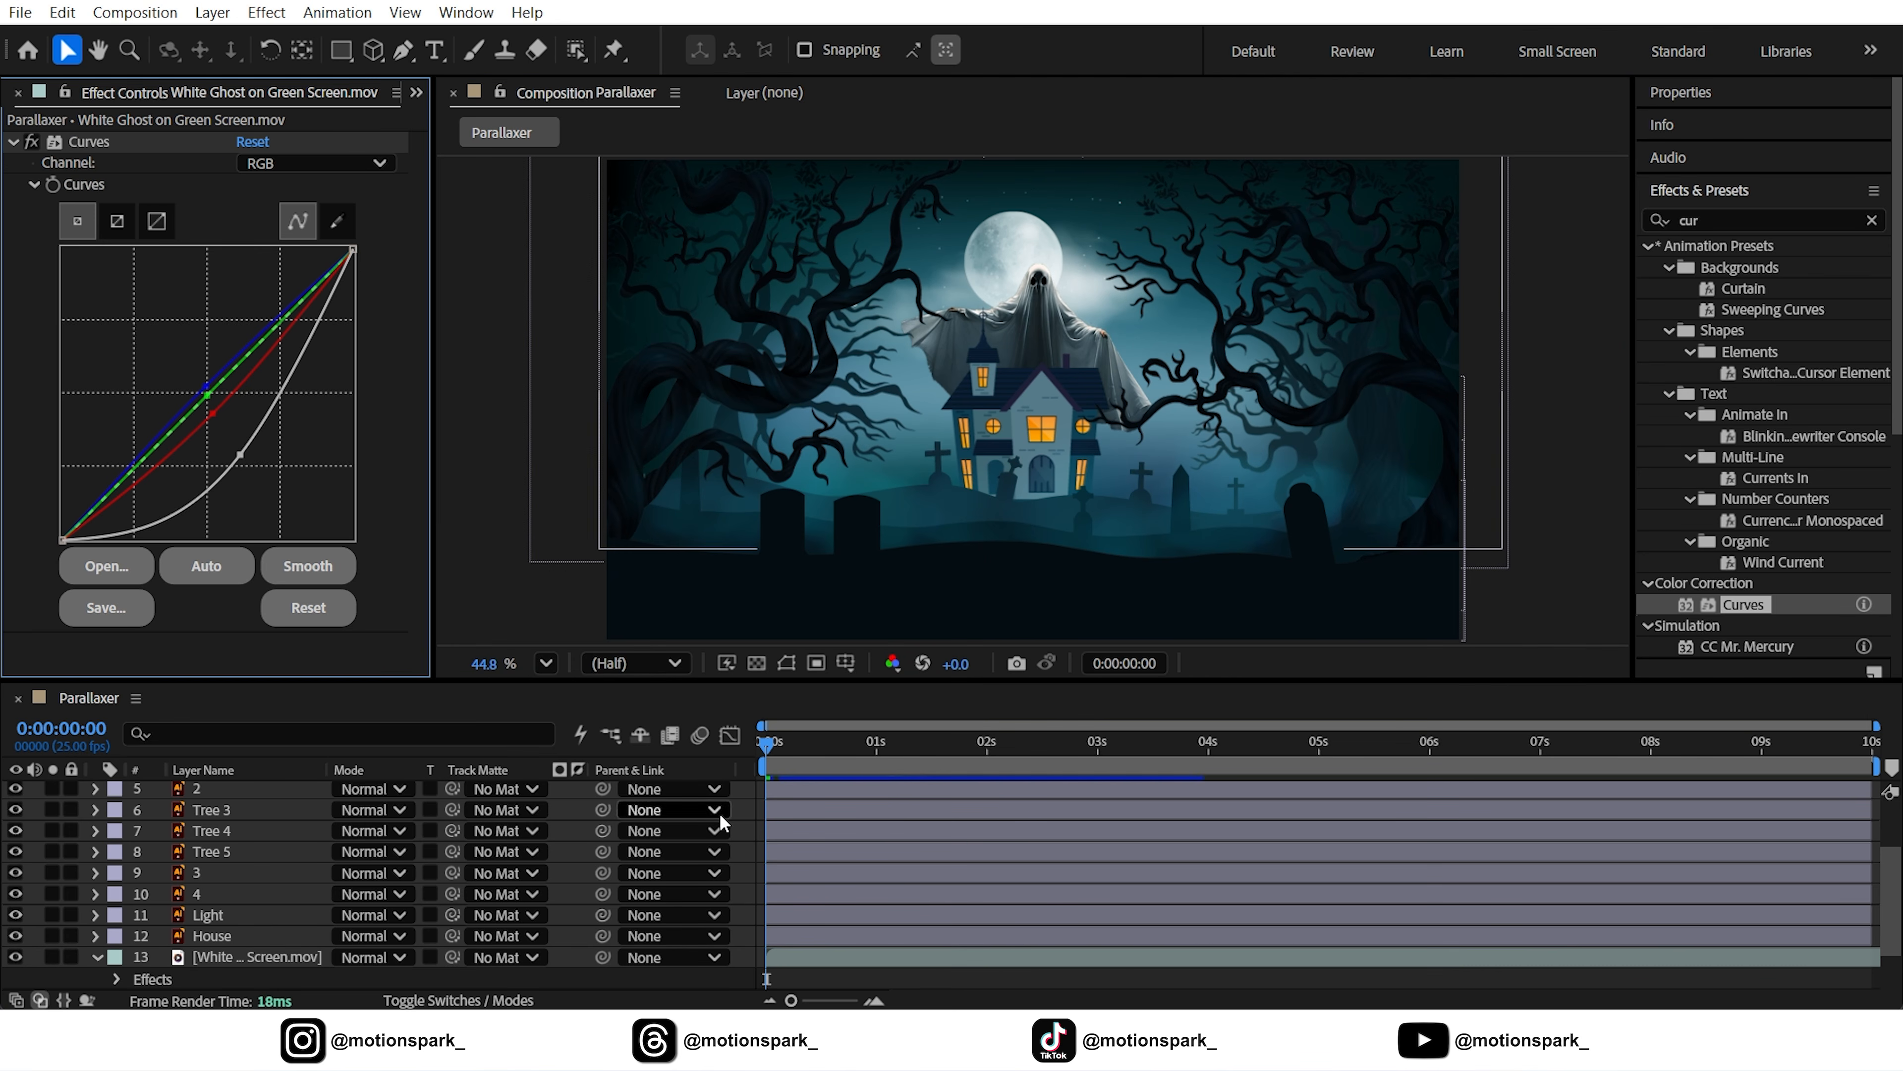
# Collapse the ghost layer and select the House and Light layers
pyautogui.click(97, 957)
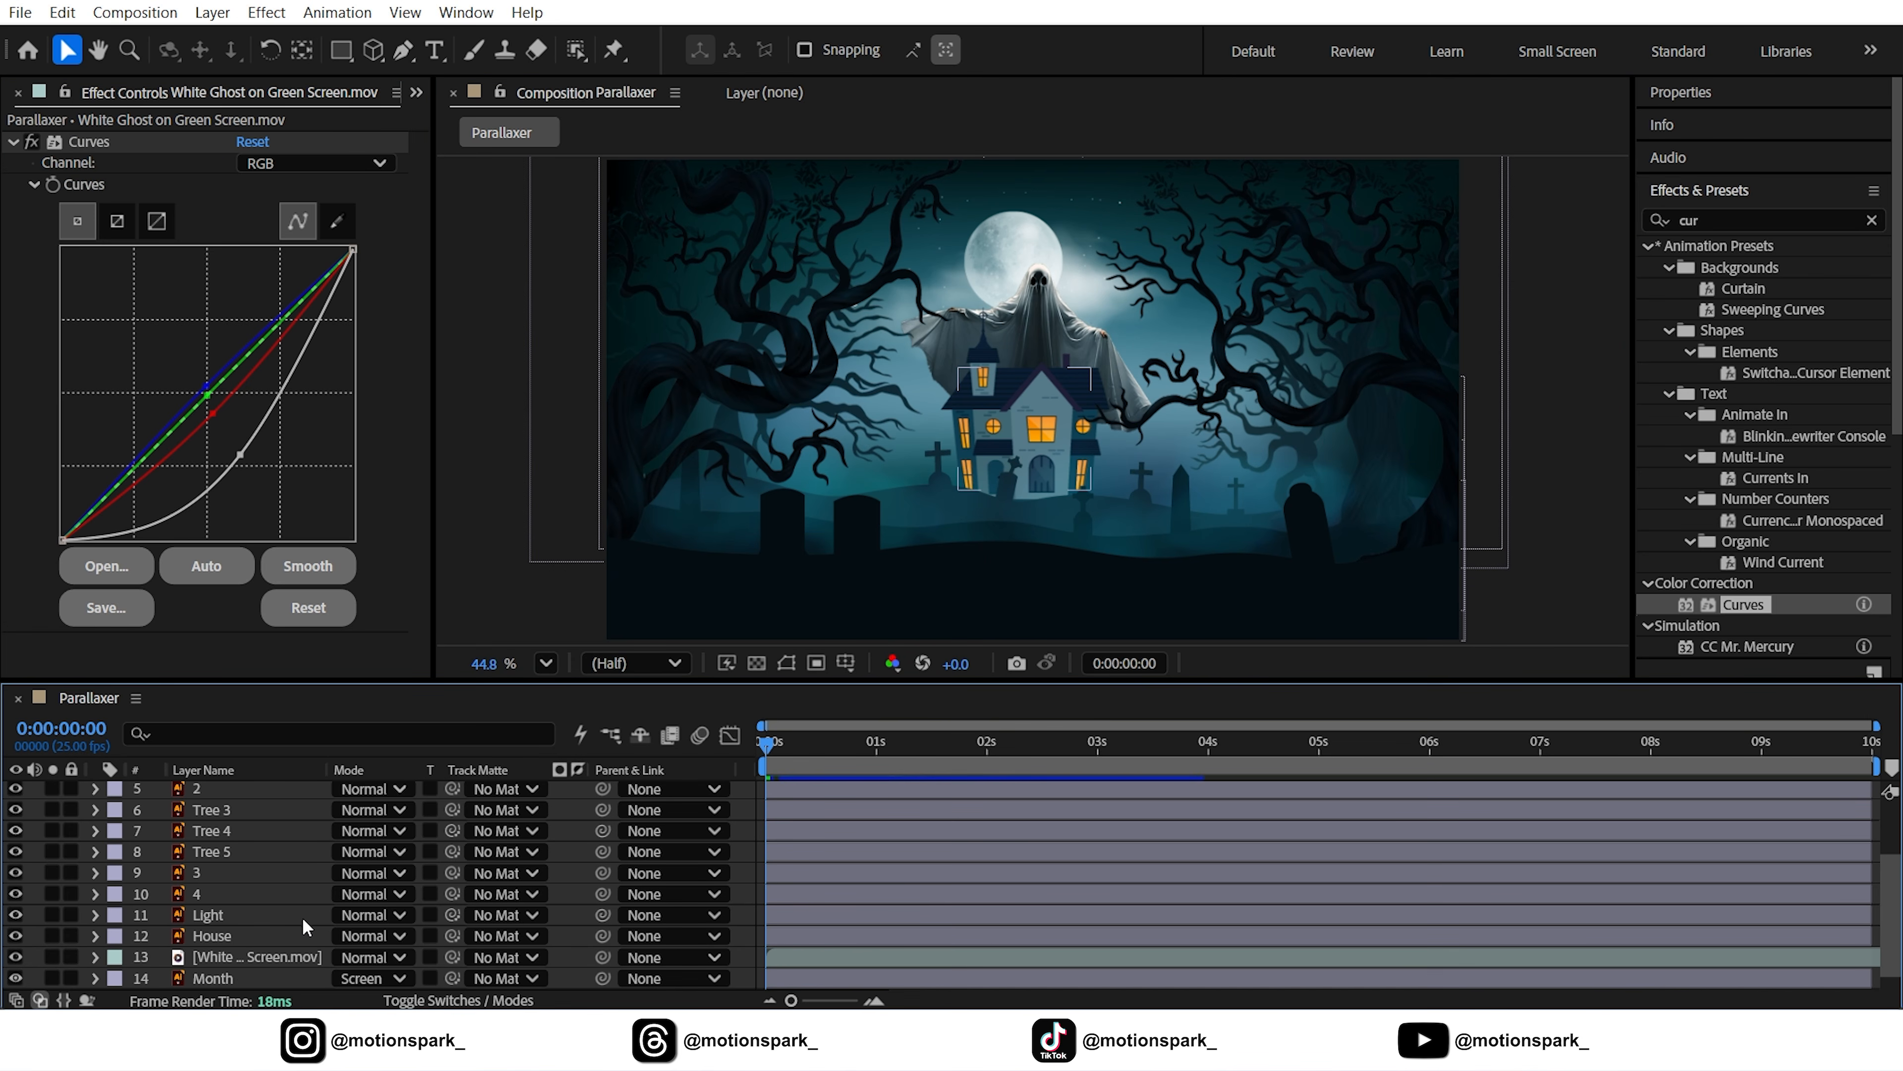
pyautogui.scroll(-1, 302, 916)
pyautogui.click(229, 918)
pyautogui.keyDown('ctrl'); pyautogui.click(214, 895); pyautogui.keyUp('ctrl')
# Pre-compose the house layers, including layer 4, into a precomp named 'House'
pyautogui.keyDown('ctrl'); pyautogui.click(209, 874); pyautogui.keyUp('ctrl')
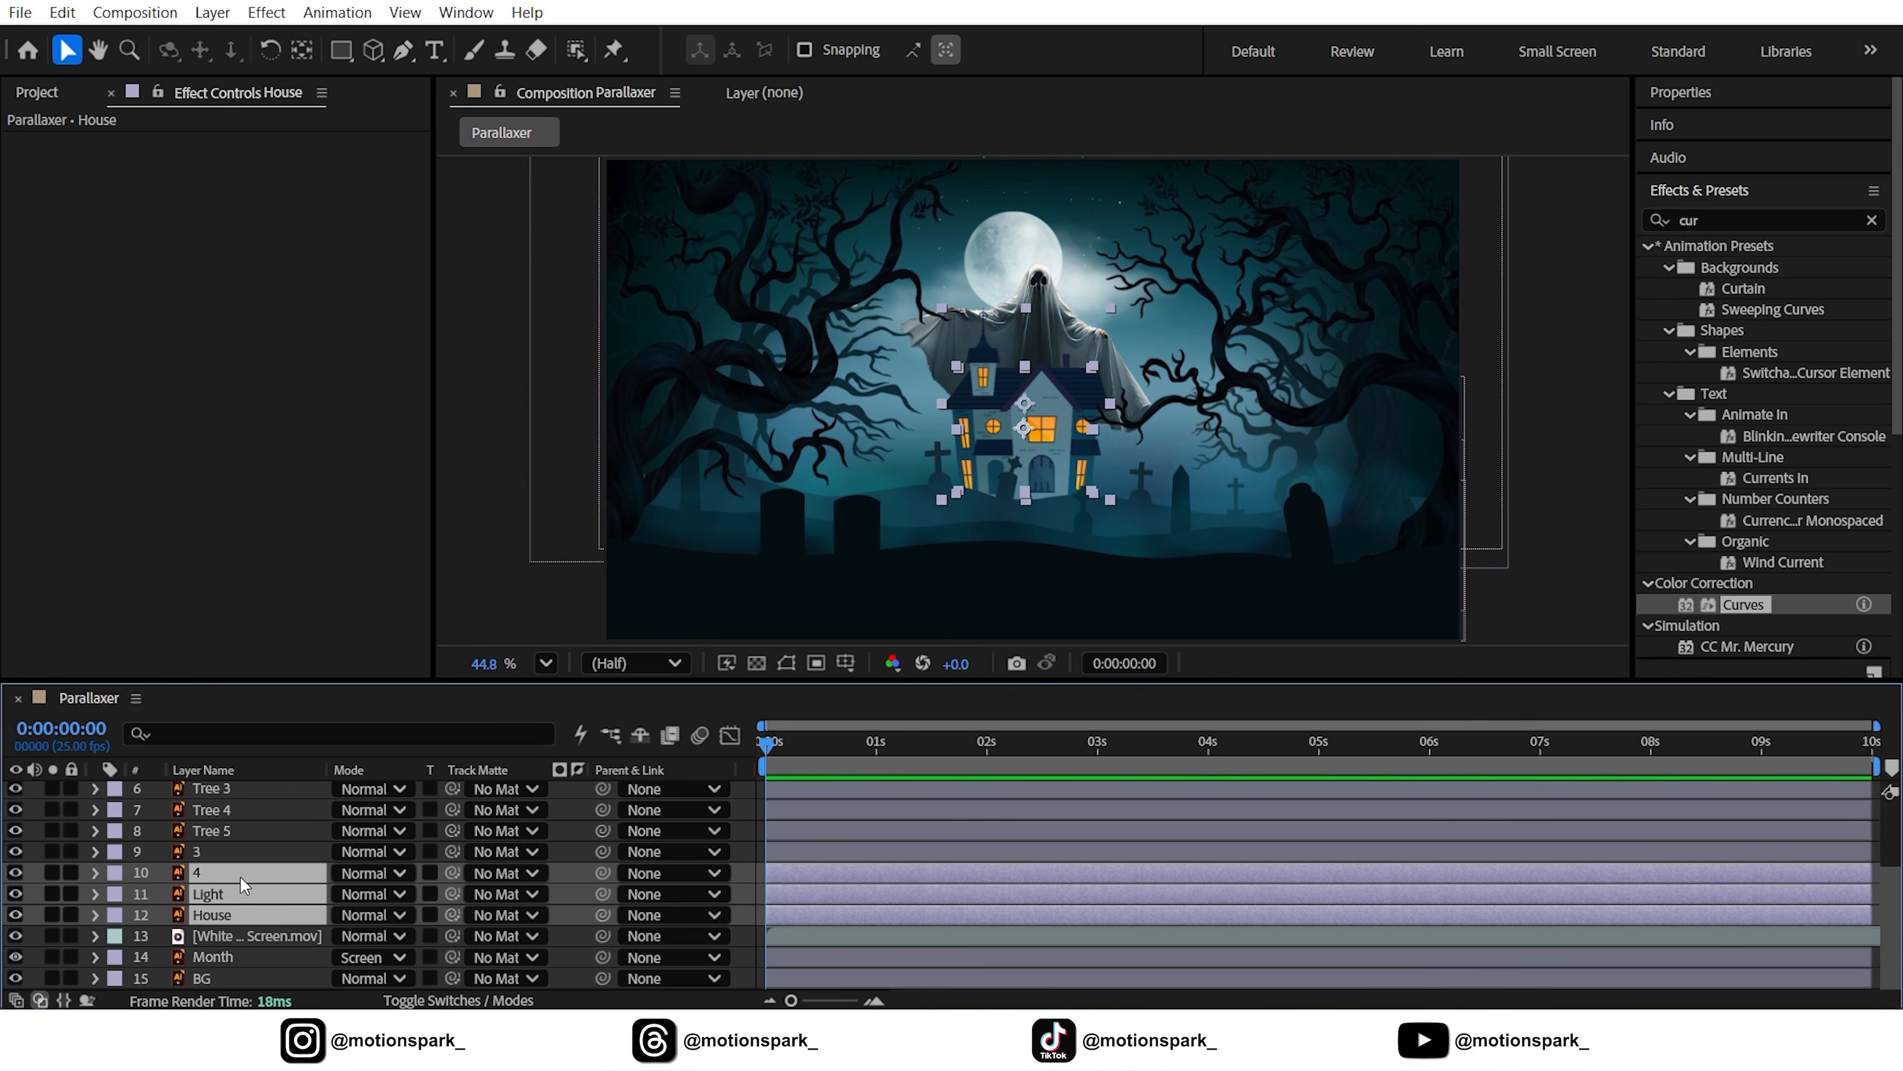
pyautogui.click(212, 12)
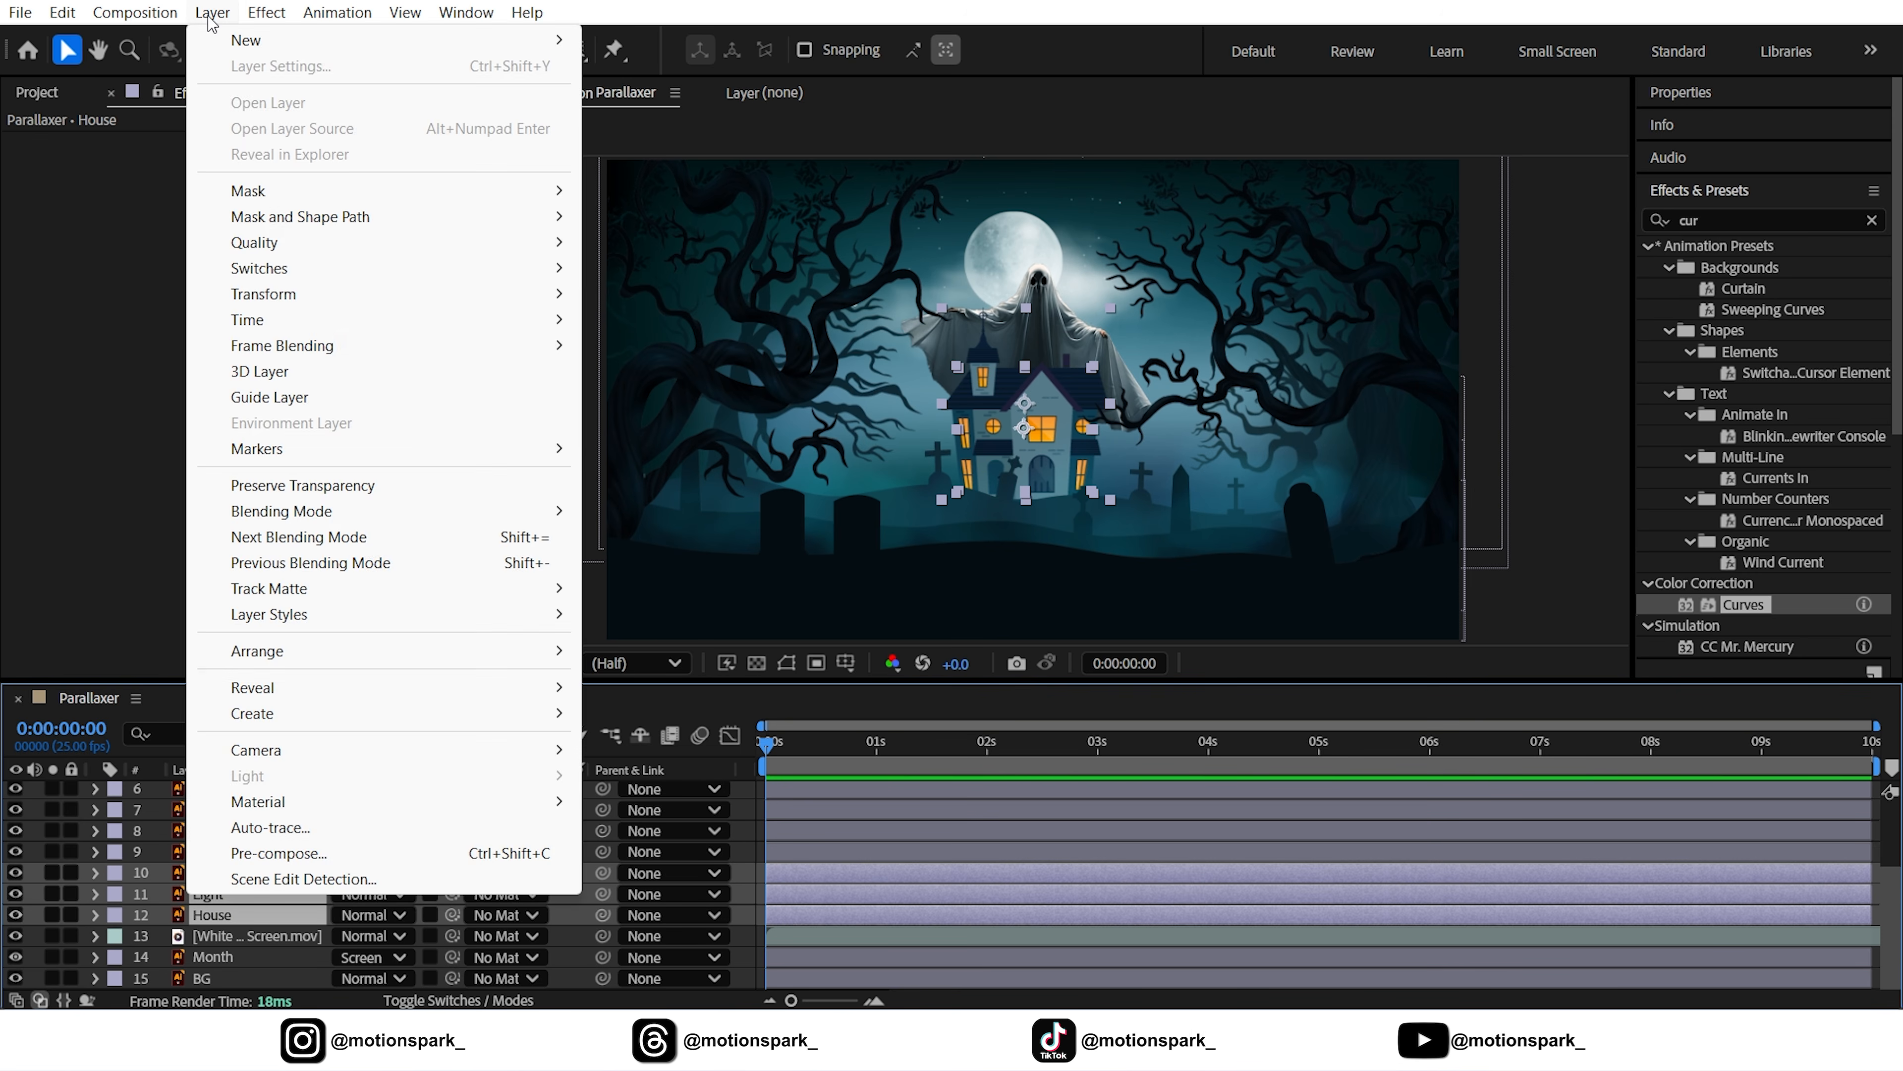
pyautogui.click(272, 856)
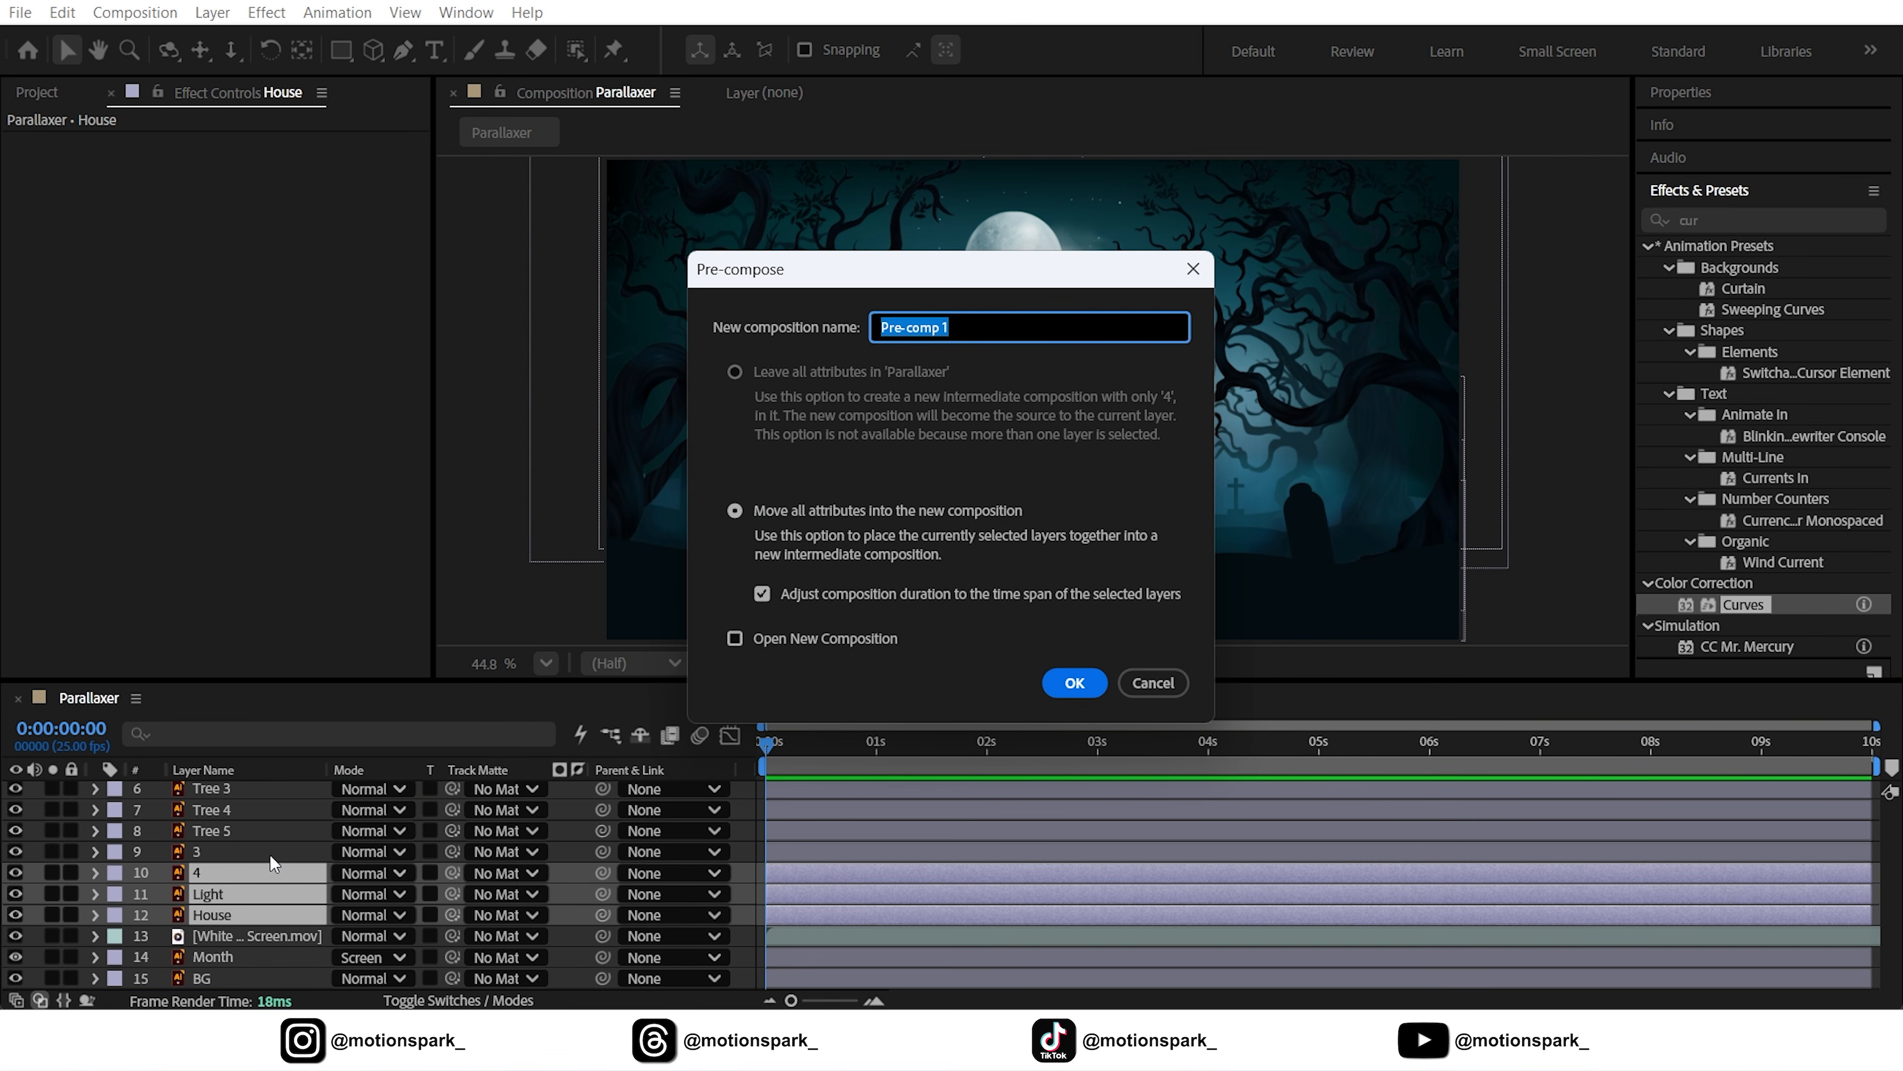
pyautogui.write('House')
pyautogui.press('Return')
# Inside the House precomp, add Deep Glow 2 to the Light layer with radius 150
pyautogui.doubleClick(210, 913)
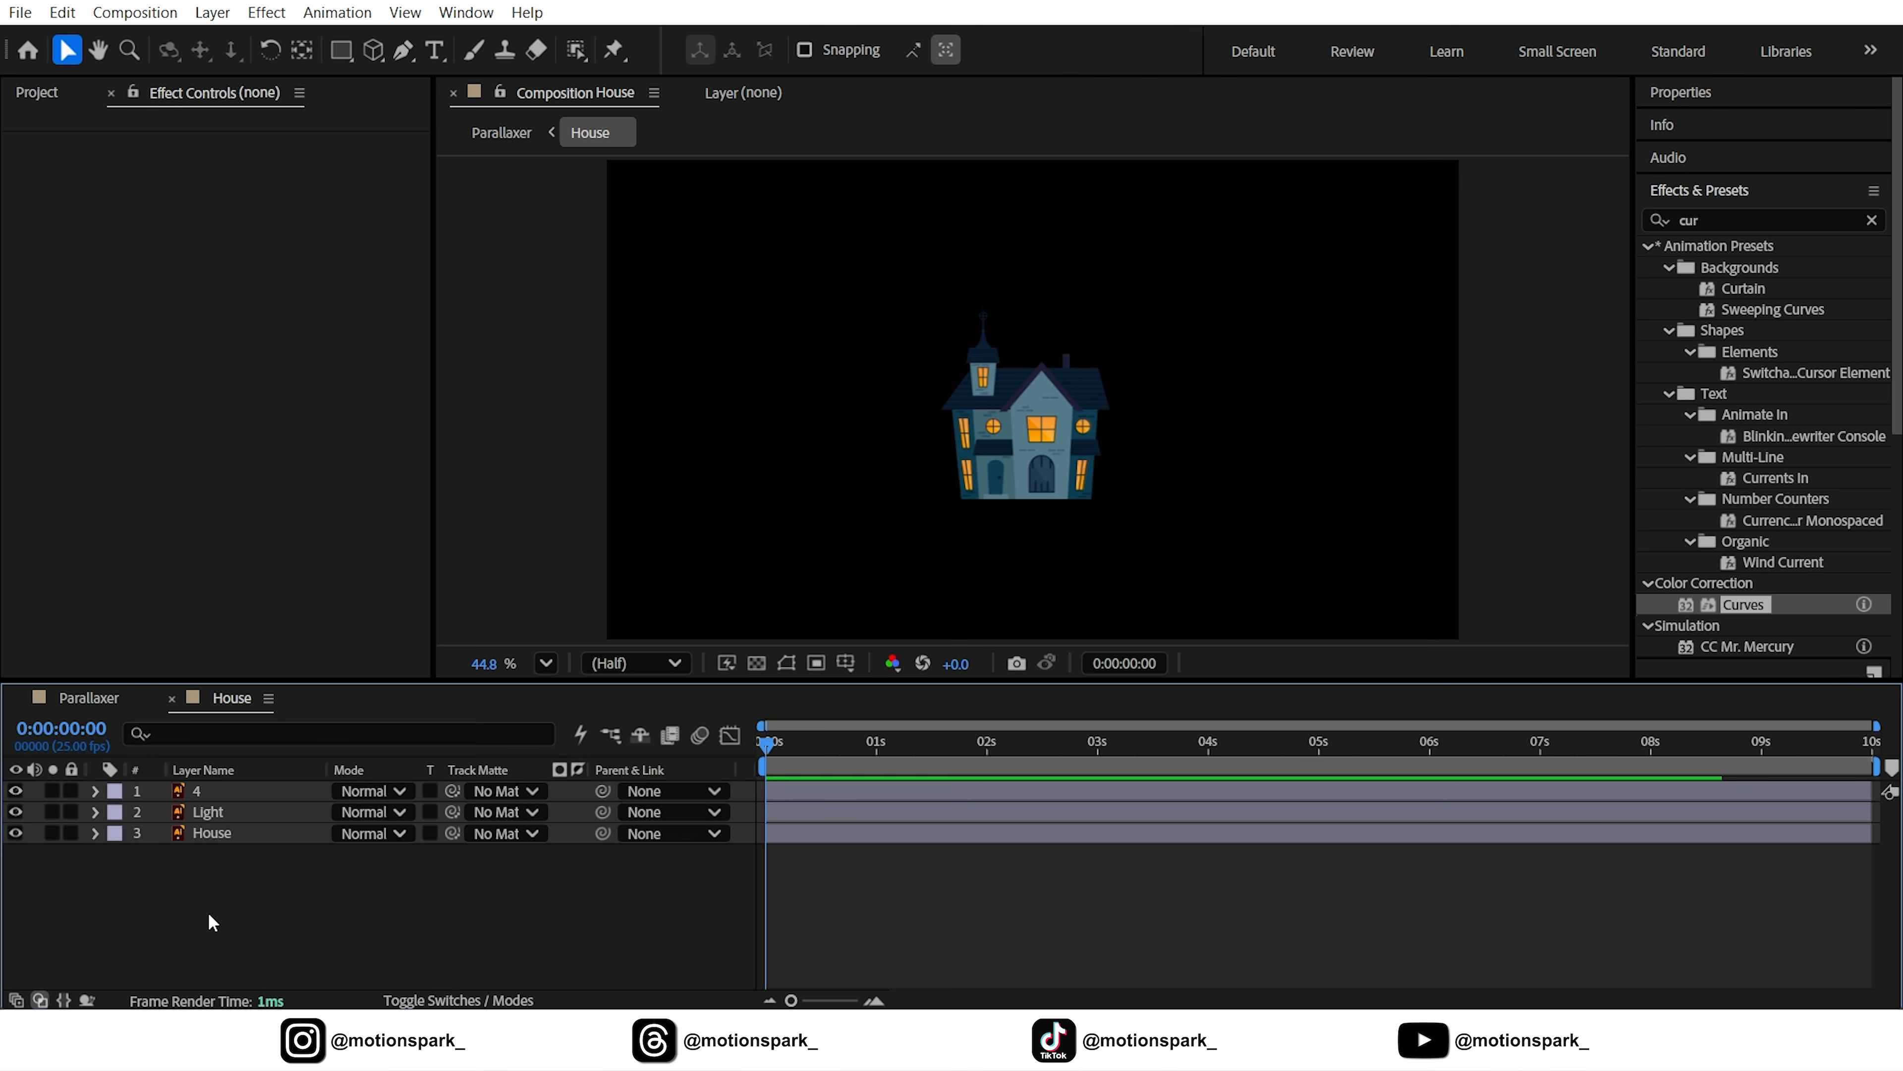
pyautogui.scroll(3, 1056, 423)
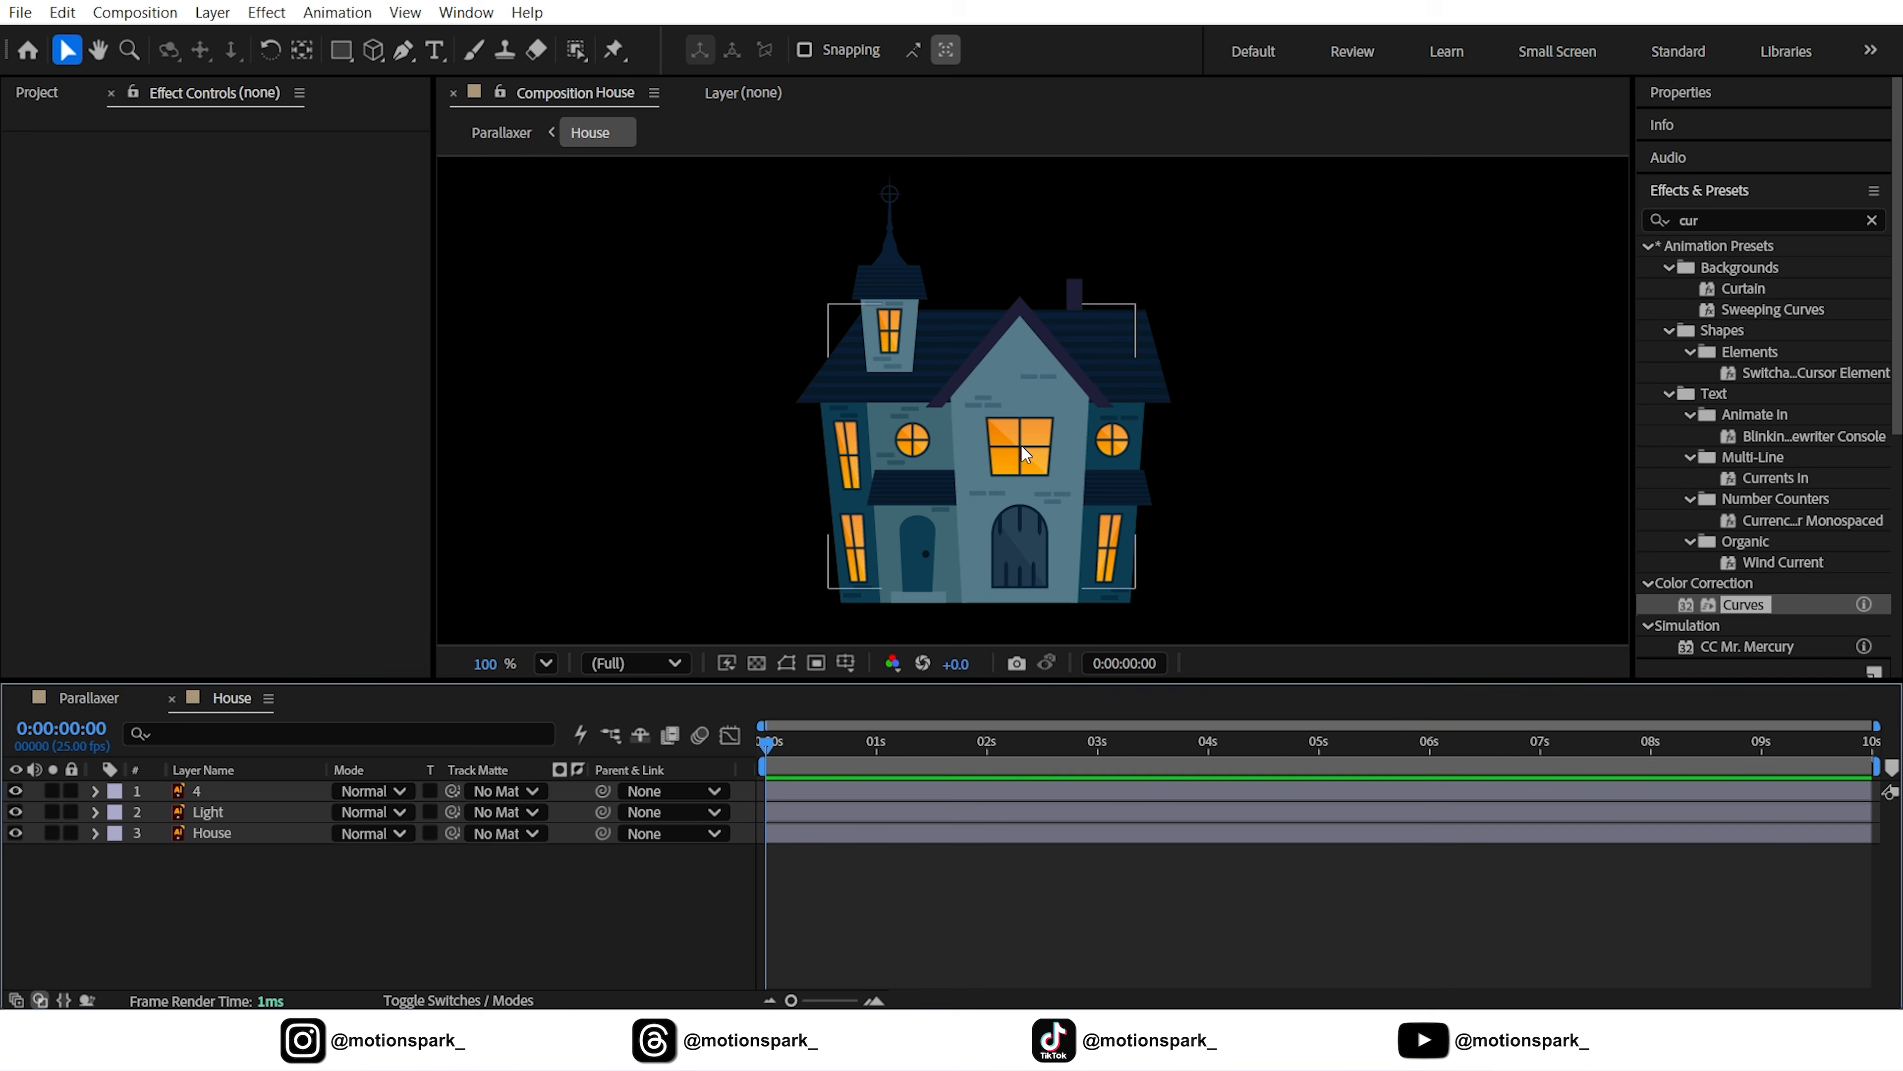
pyautogui.click(208, 811)
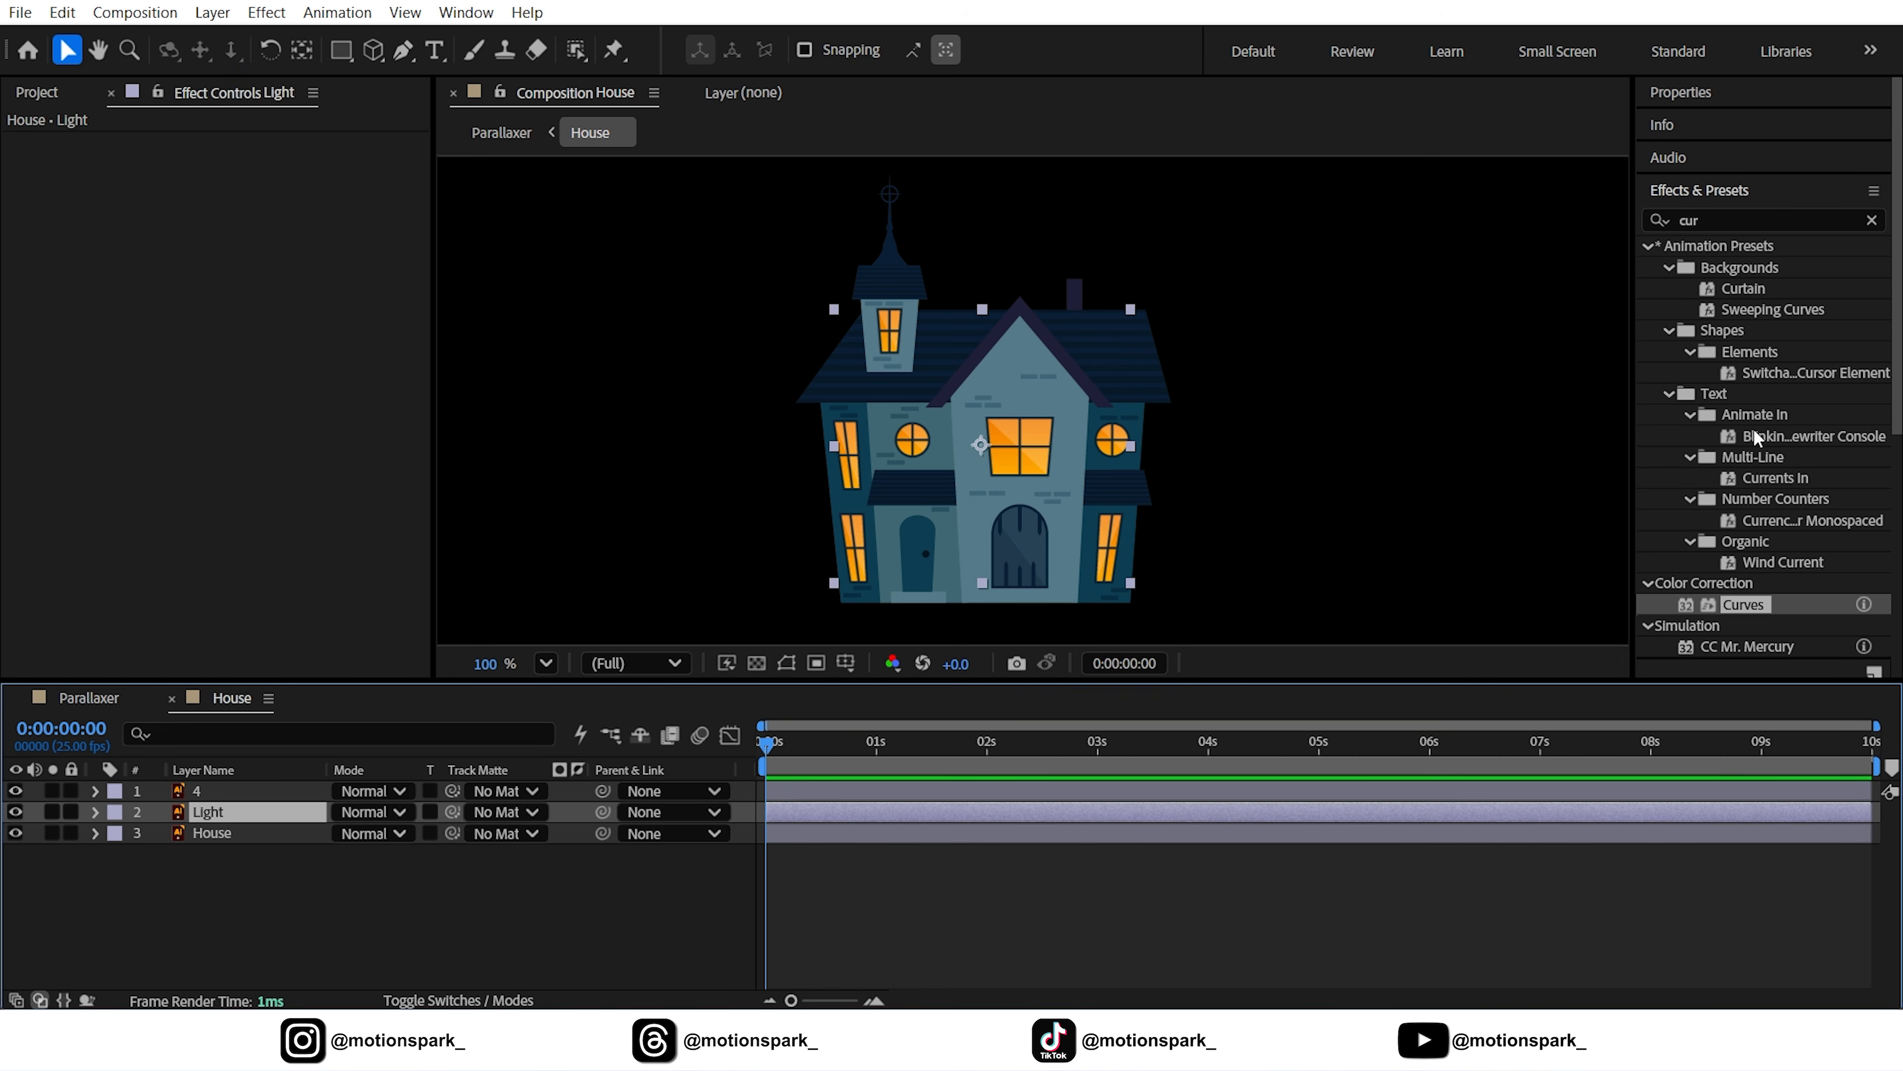
pyautogui.click(1762, 220)
pyautogui.write('deep')
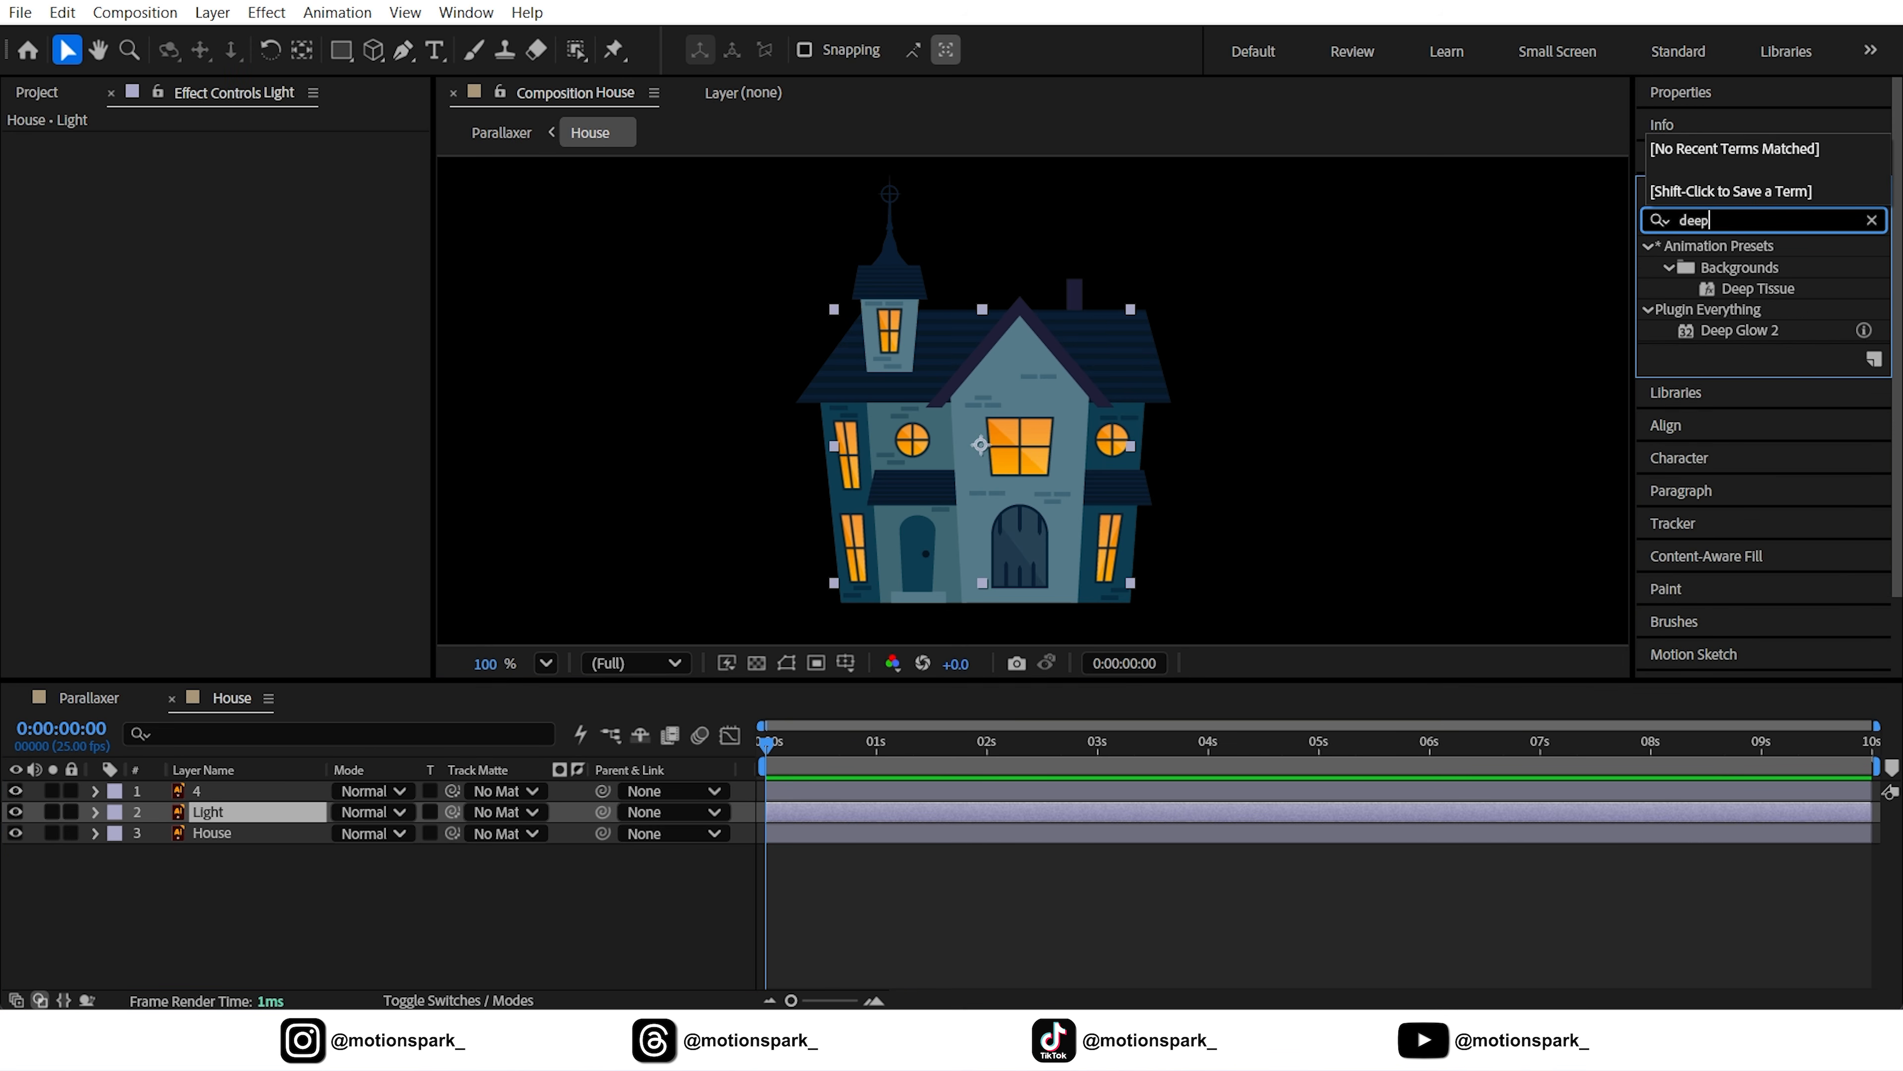
pyautogui.moveTo(1713, 344); pyautogui.dragTo(215, 816)
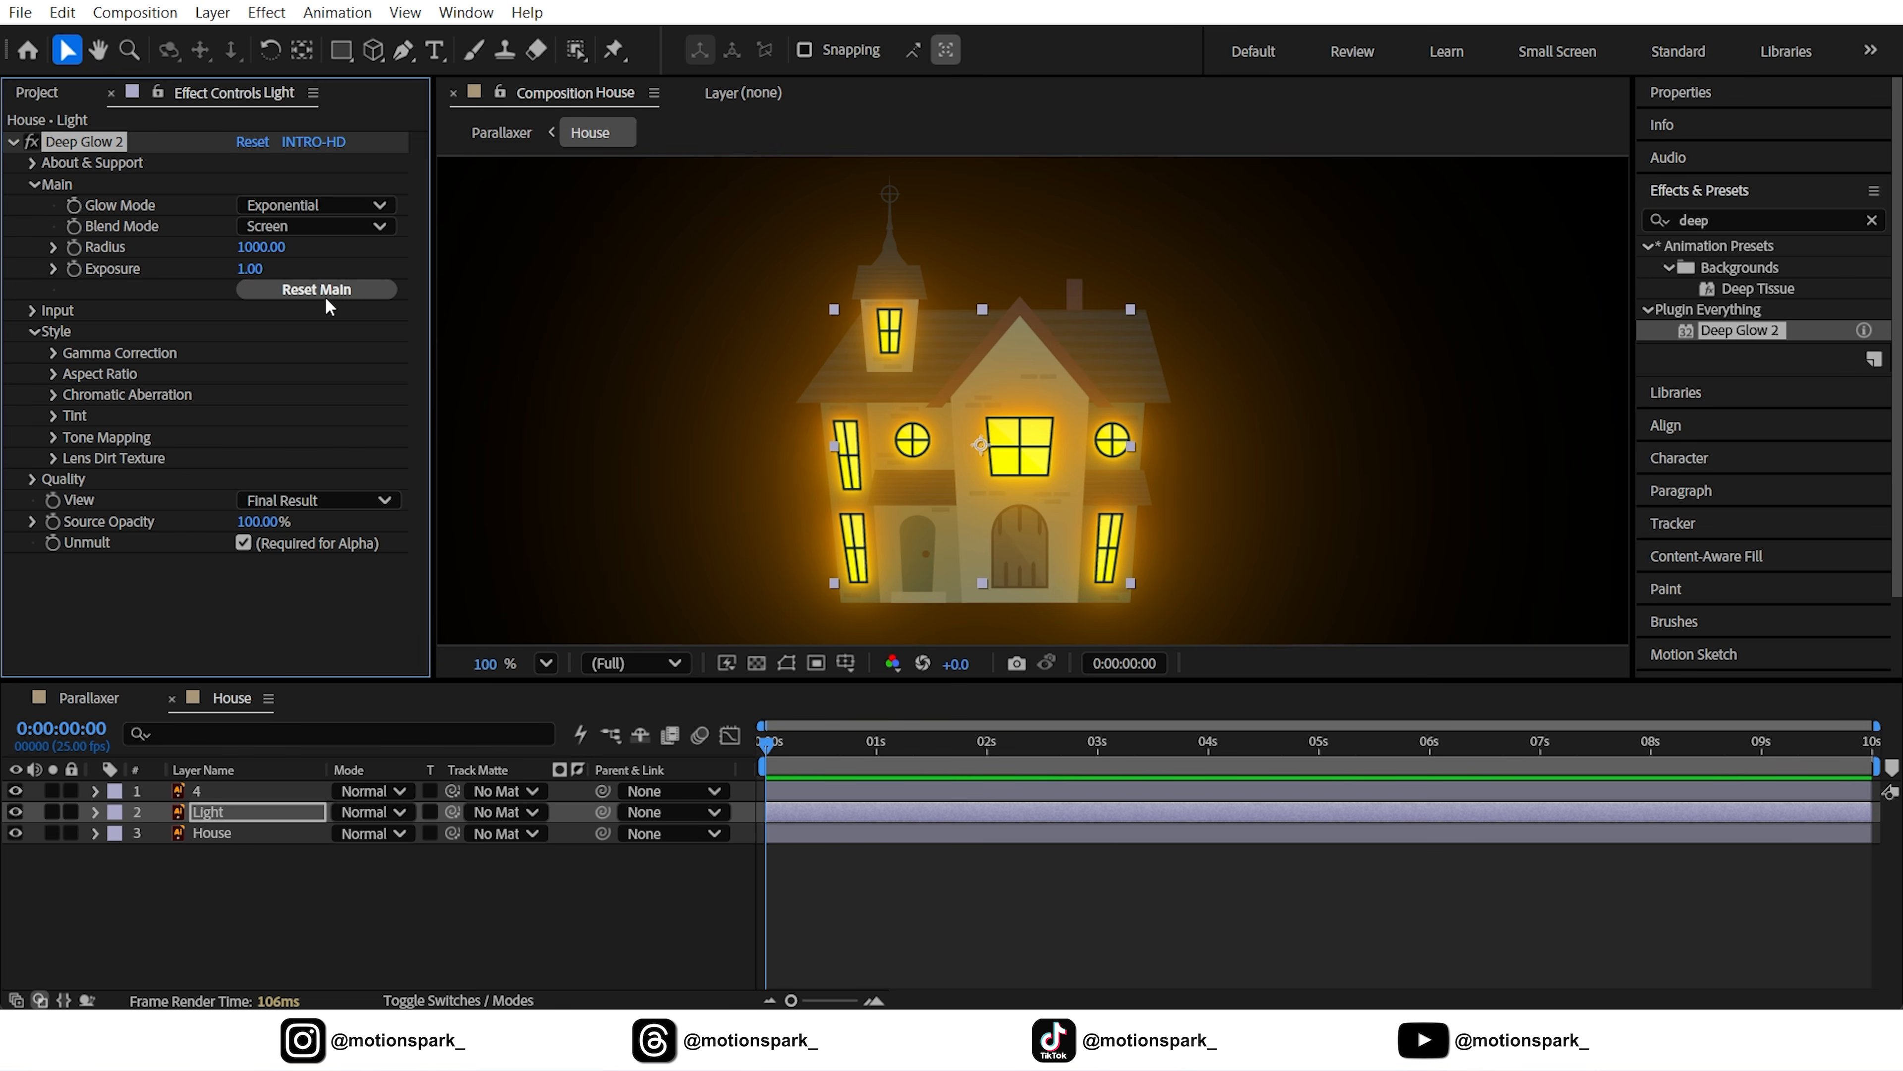
pyautogui.click(258, 247)
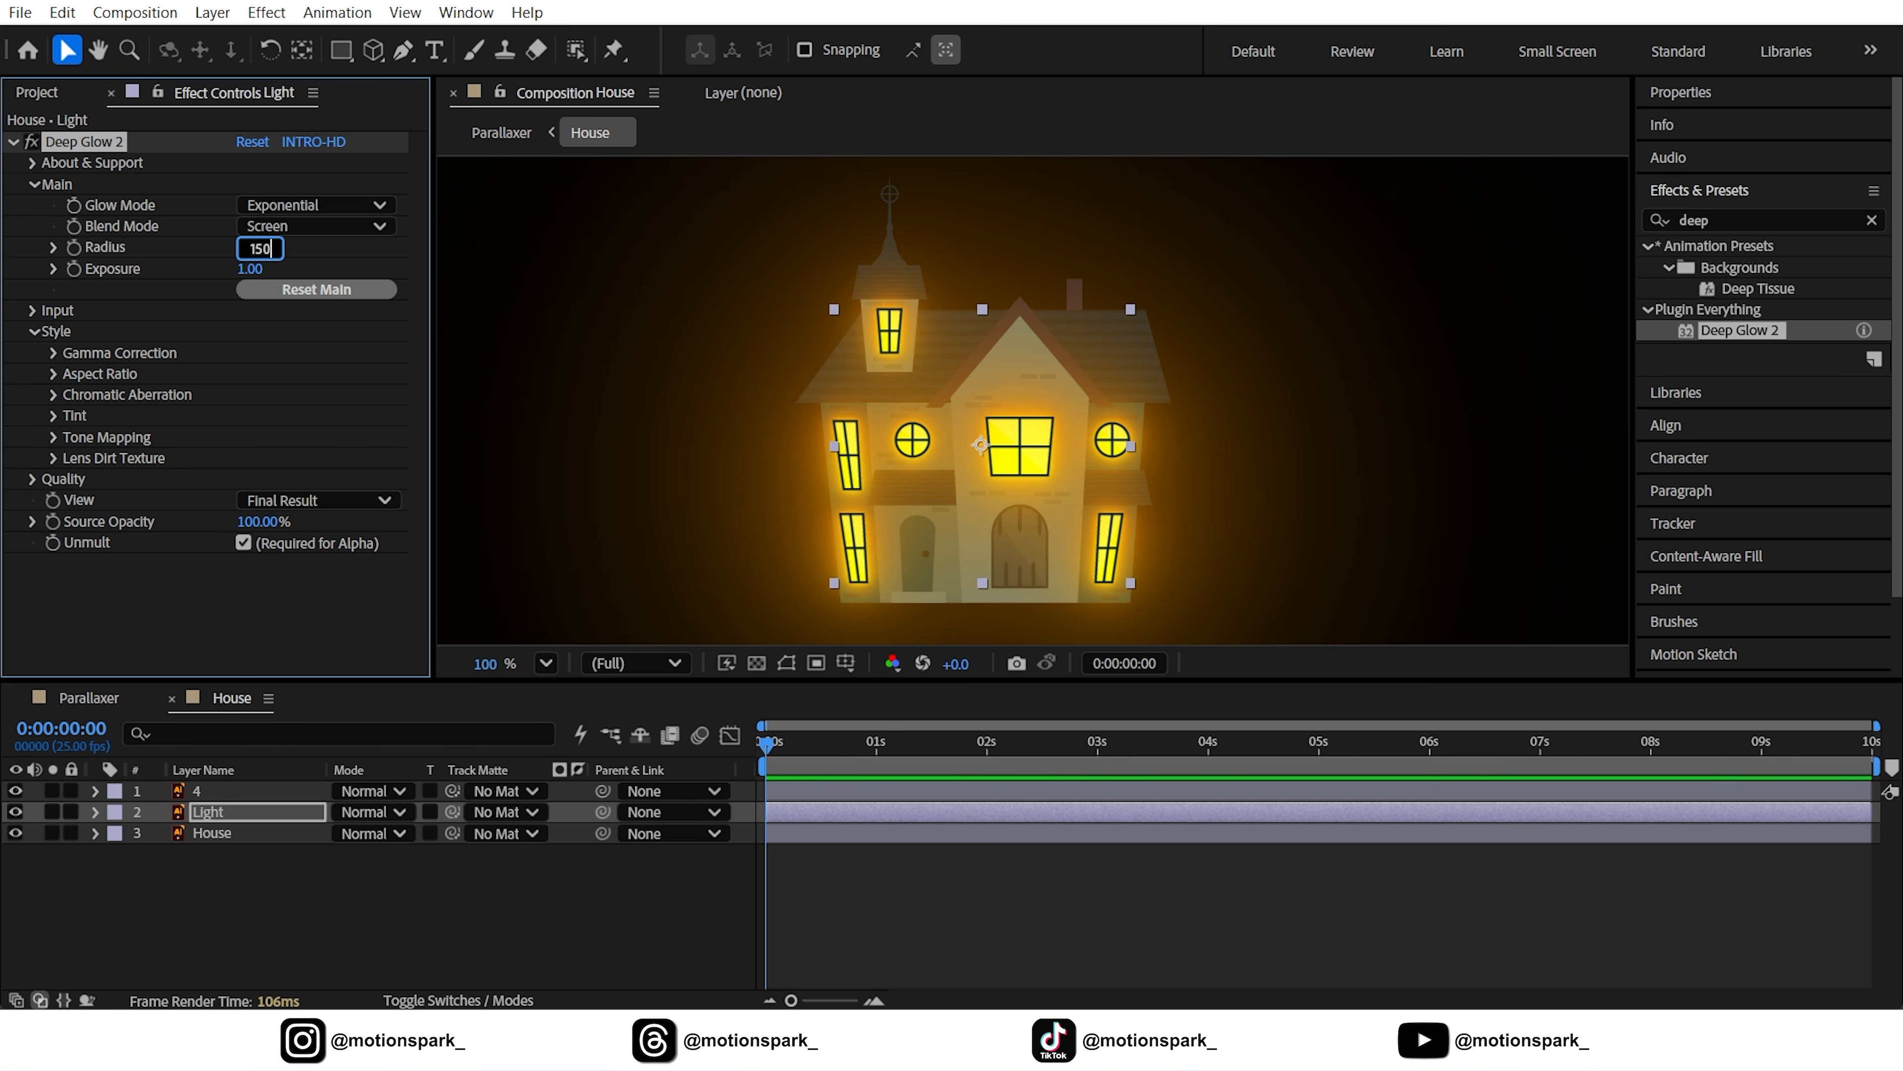
pyautogui.write('150')
pyautogui.press('Return')
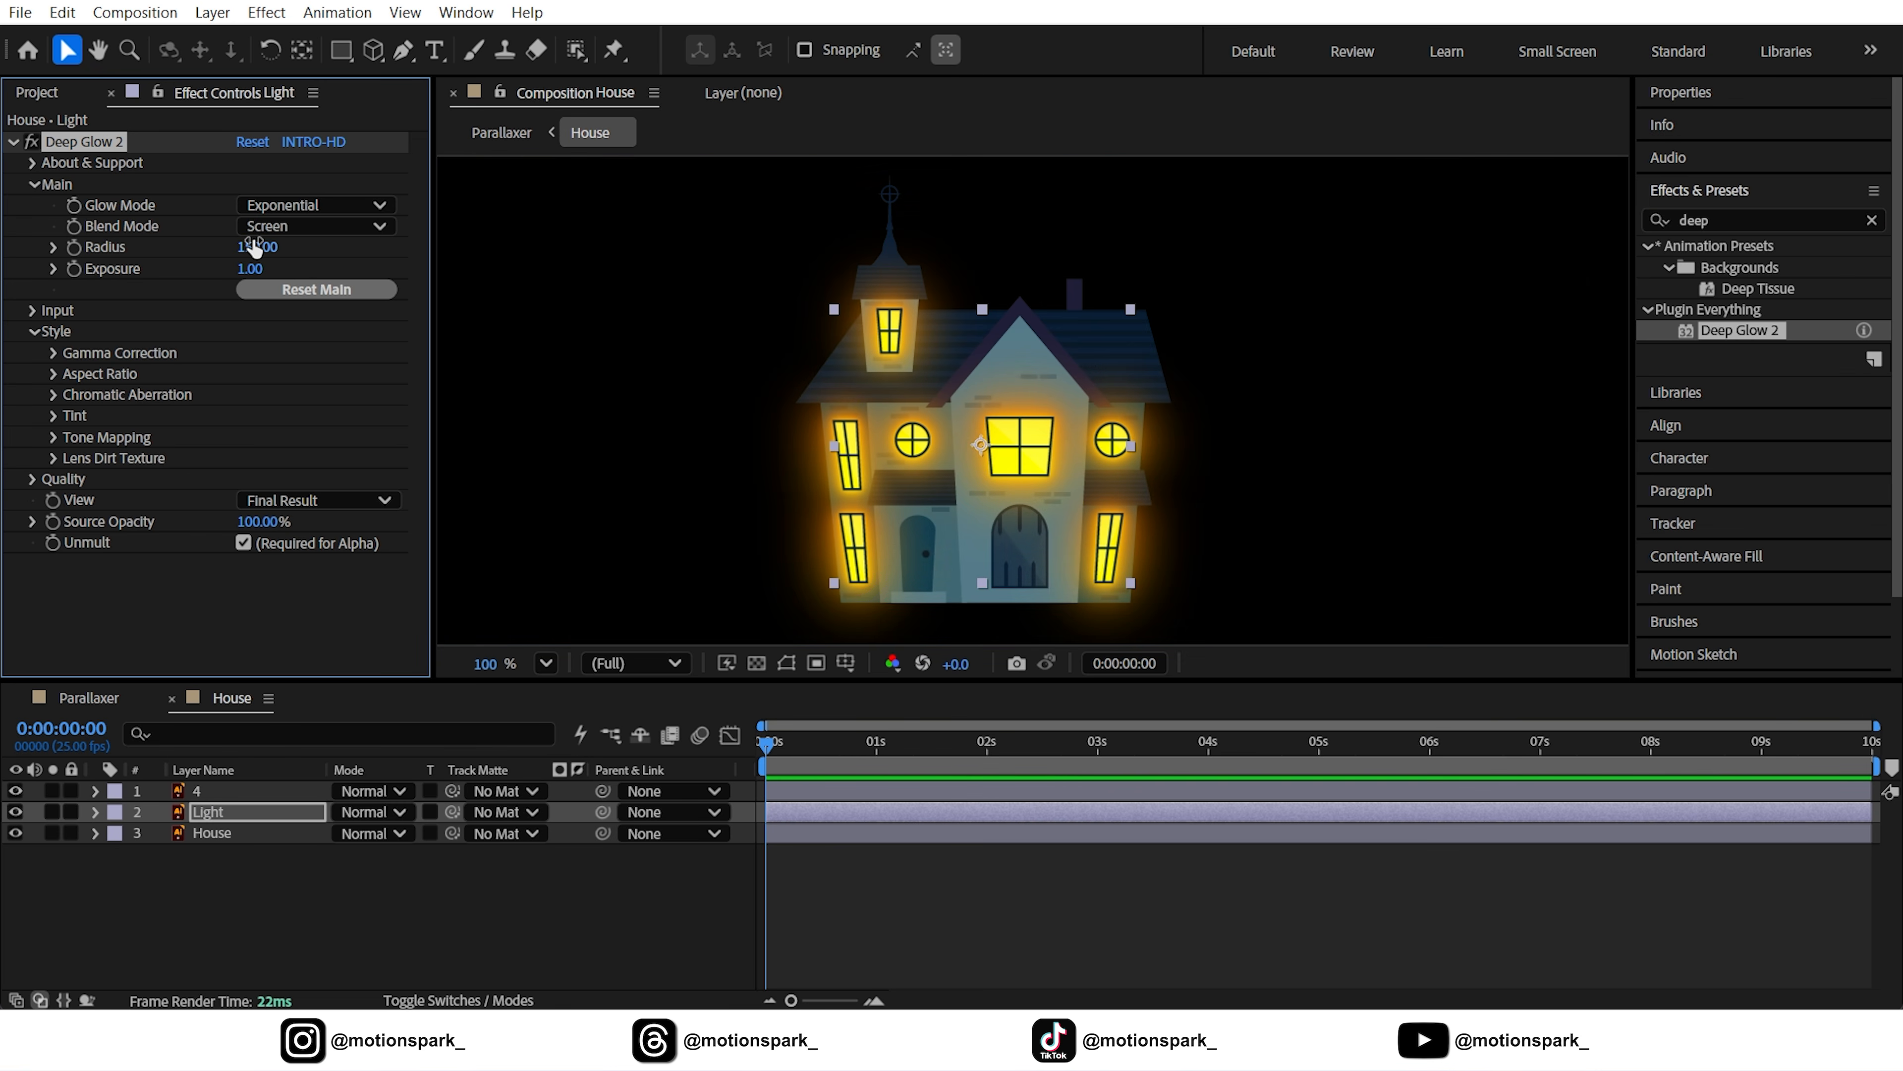
# Fit the viewer, deselect the Light layer and return to the Parallaxer composition
pyautogui.click(539, 663)
pyautogui.click(592, 197)
pyautogui.click(586, 906)
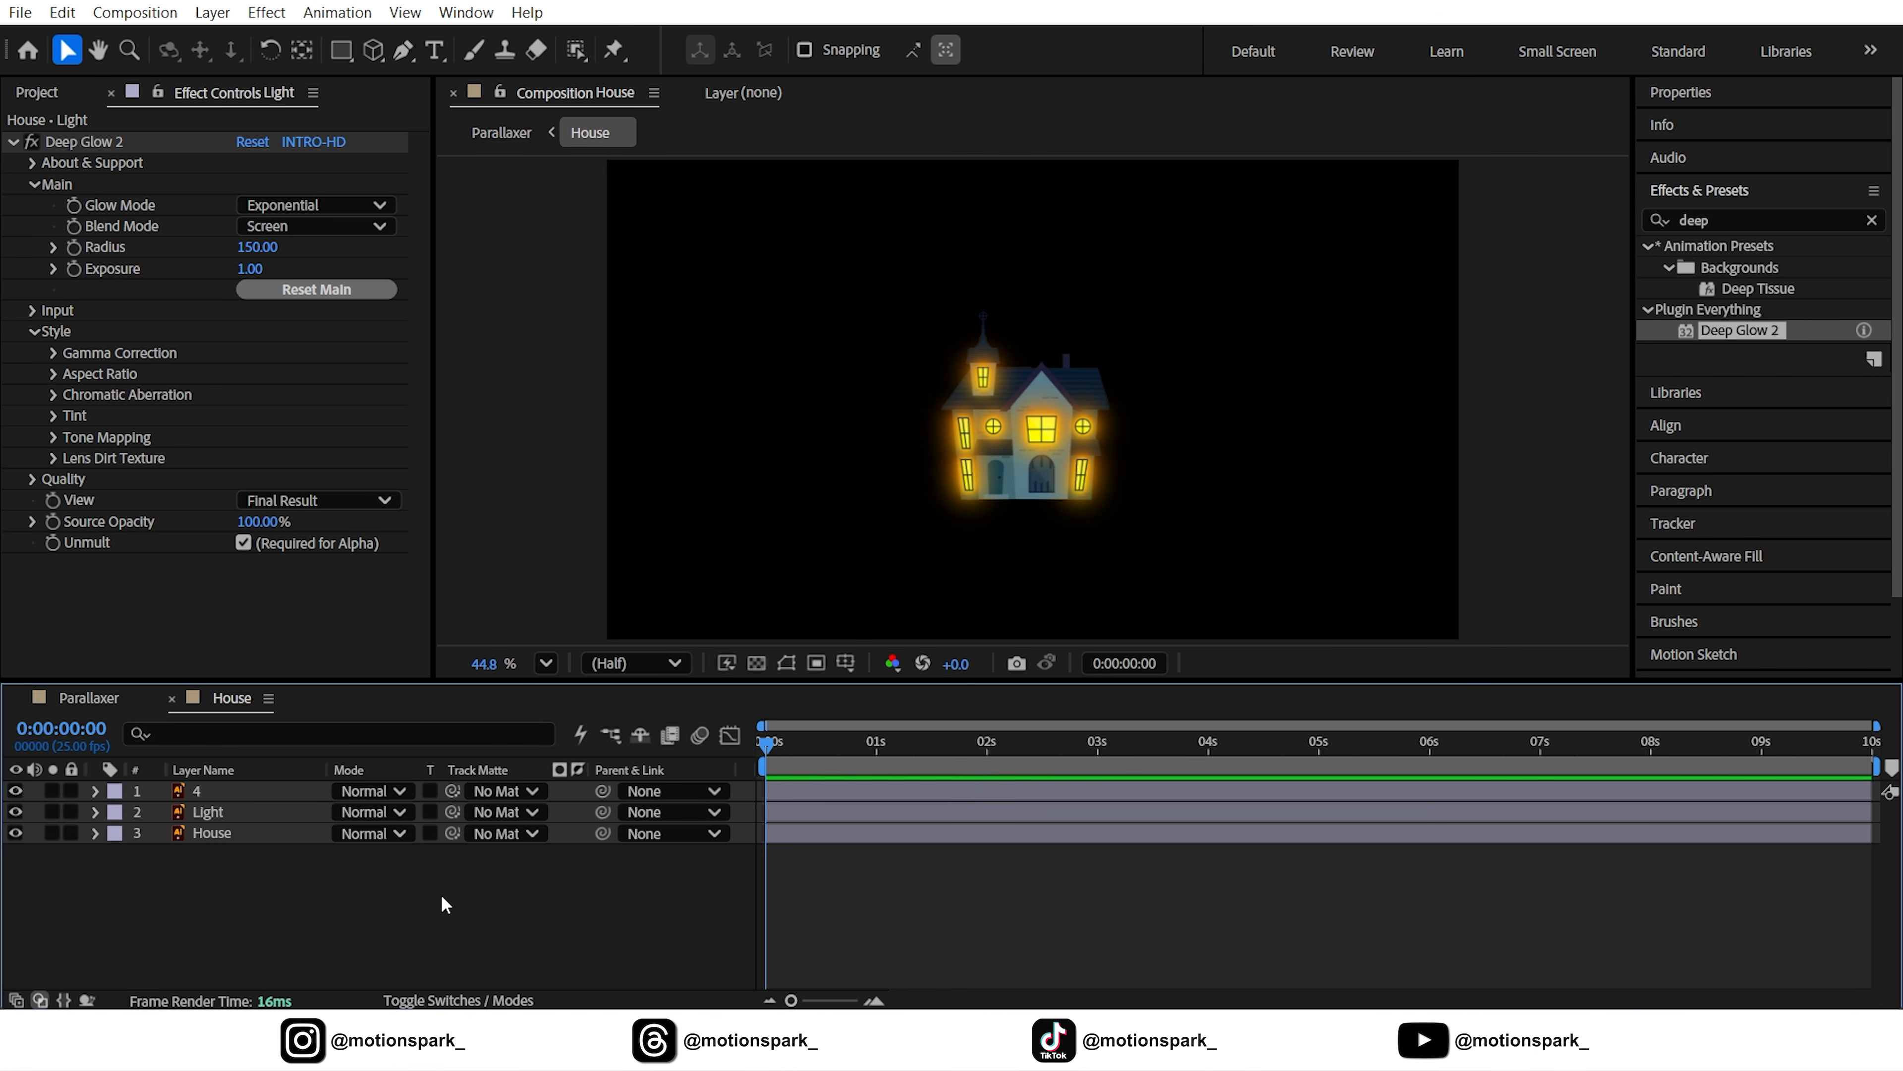
pyautogui.click(88, 697)
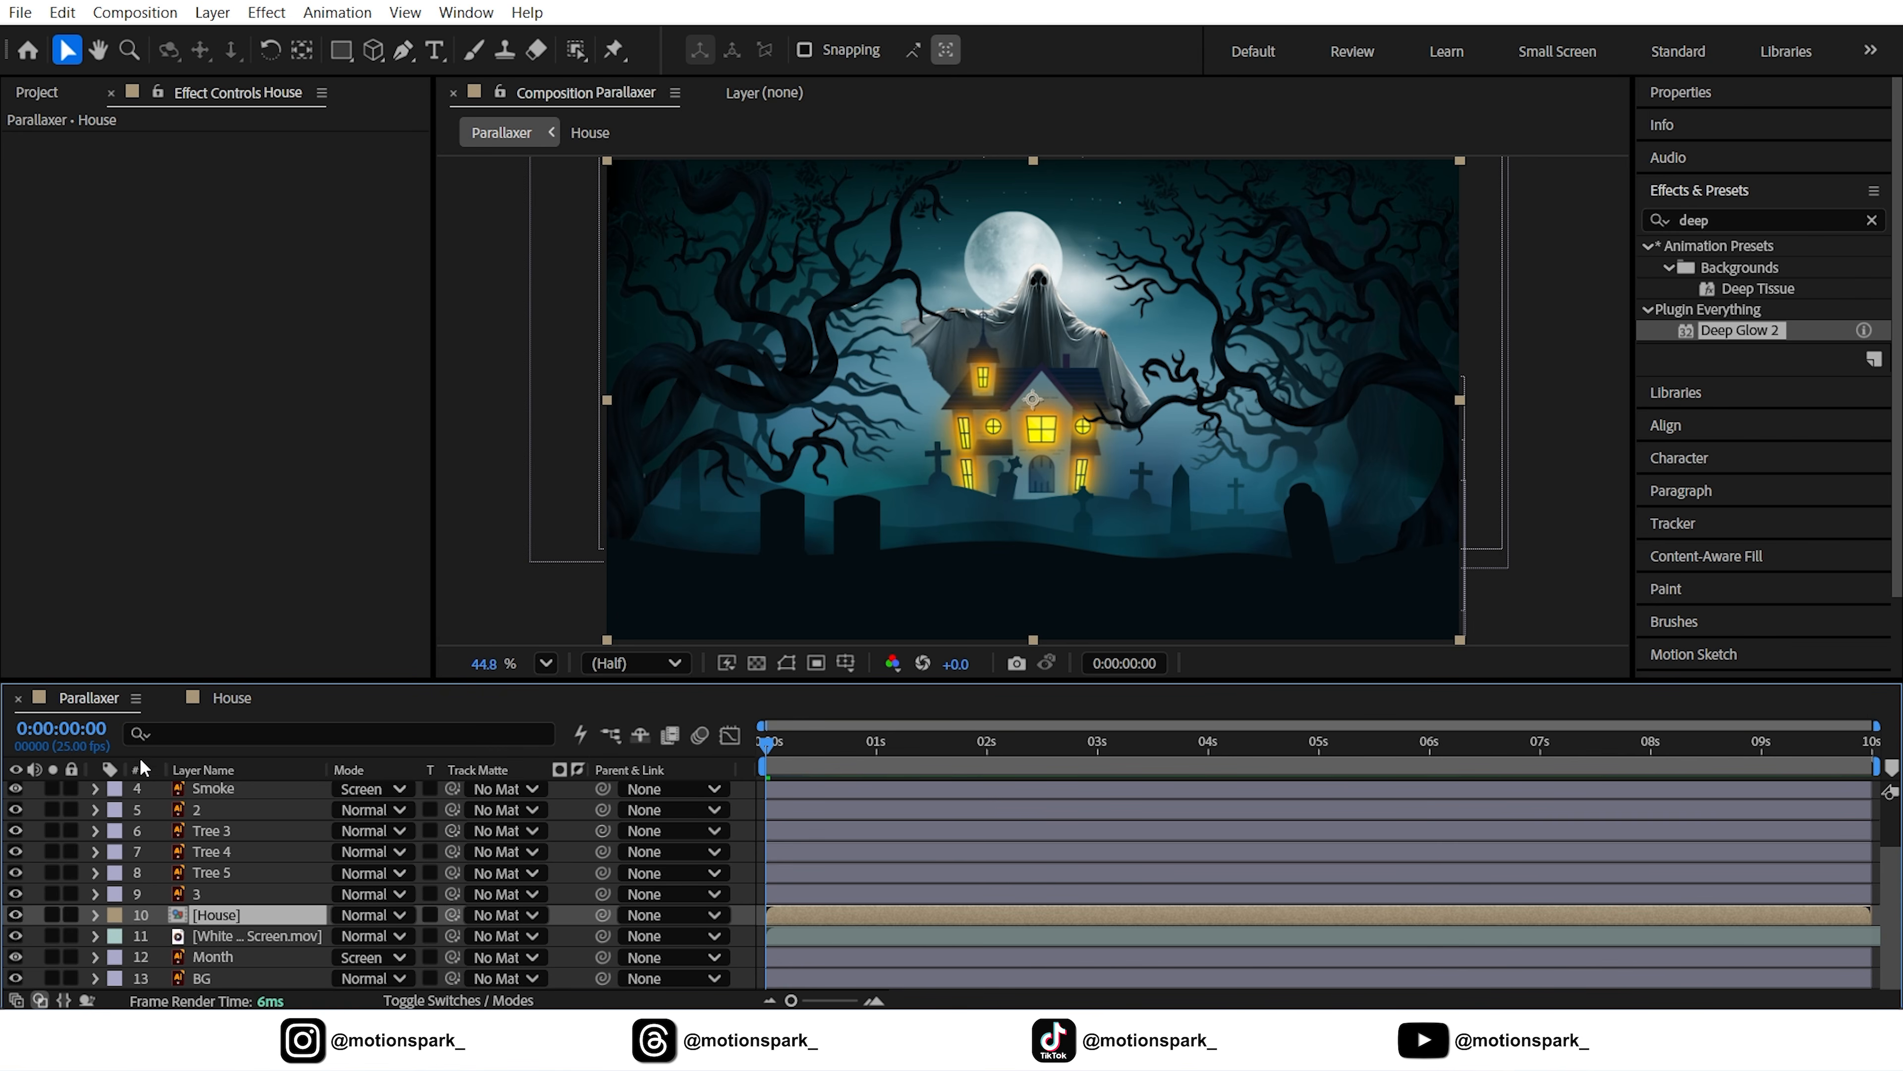
# Select all layers in the Parallaxer composition with Ctrl+A
pyautogui.scroll(3, 337, 840)
pyautogui.click(208, 795)
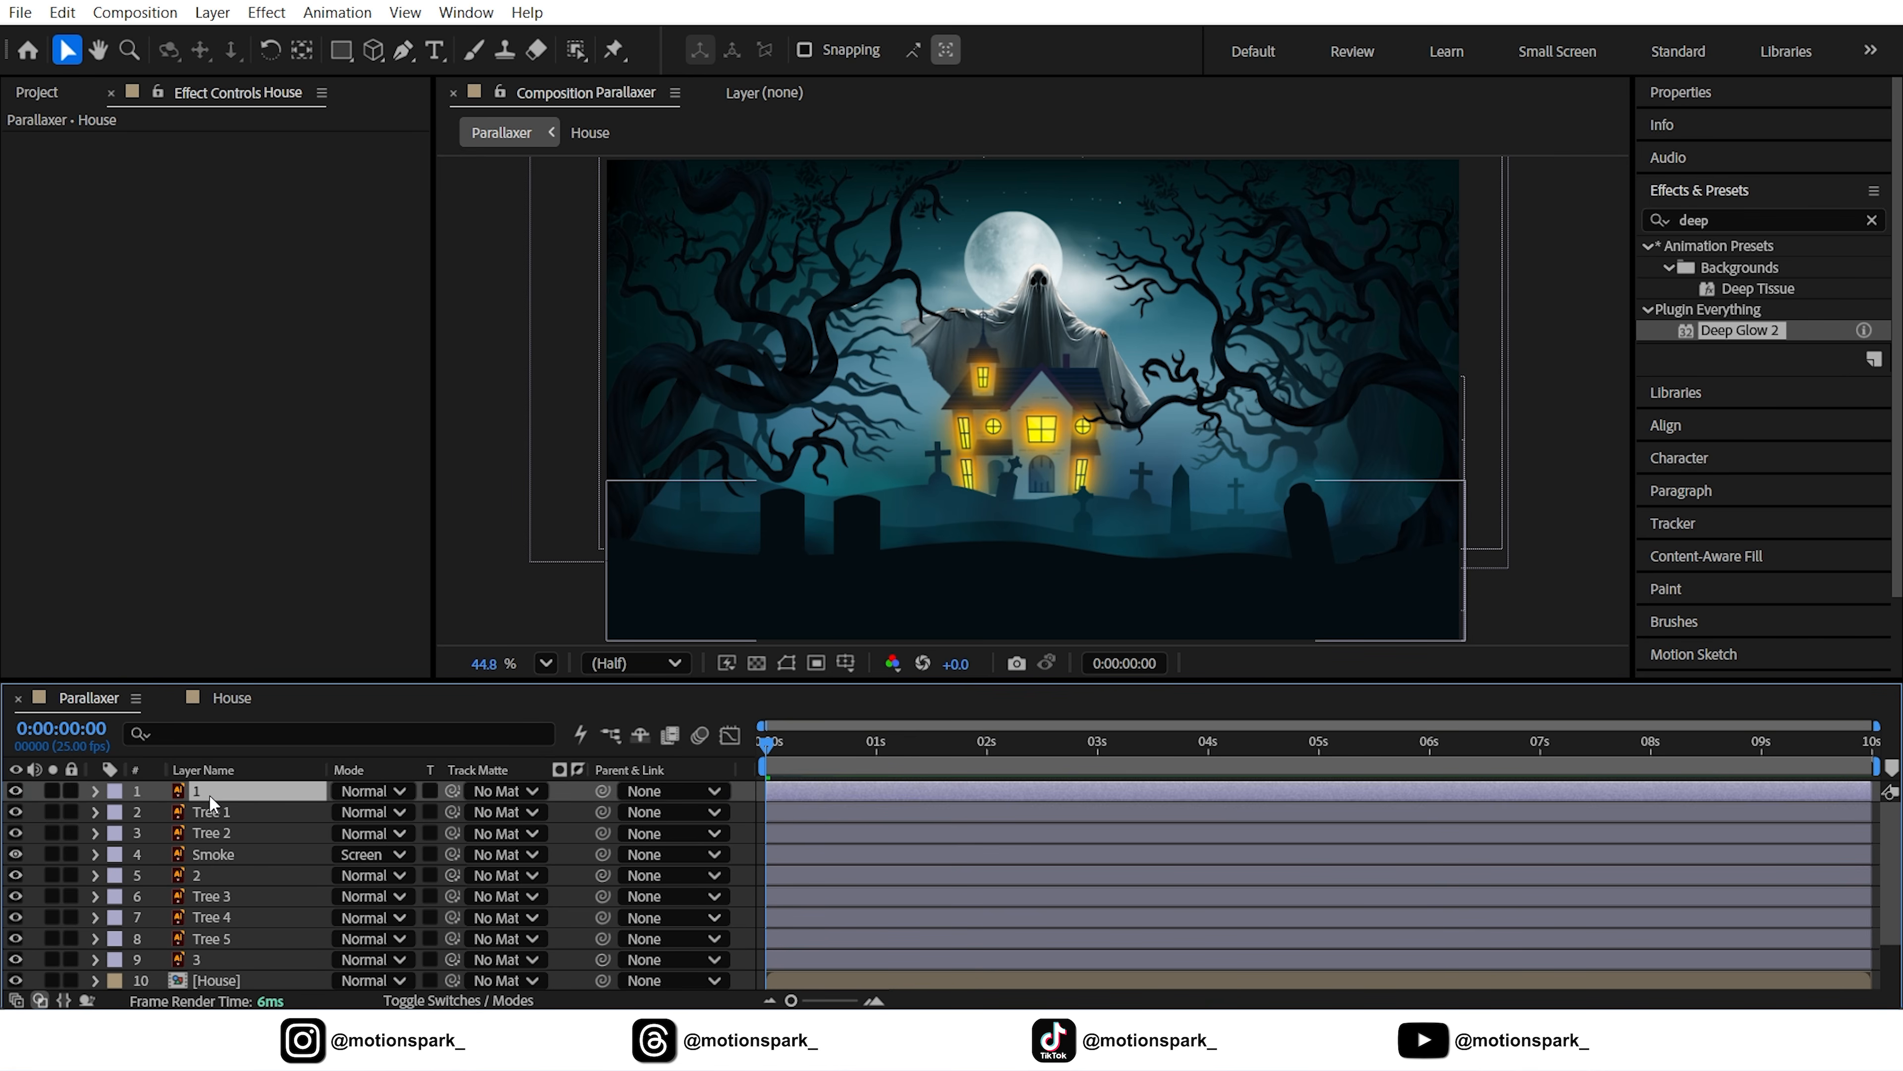
pyautogui.hotkey('ctrl', 'a')
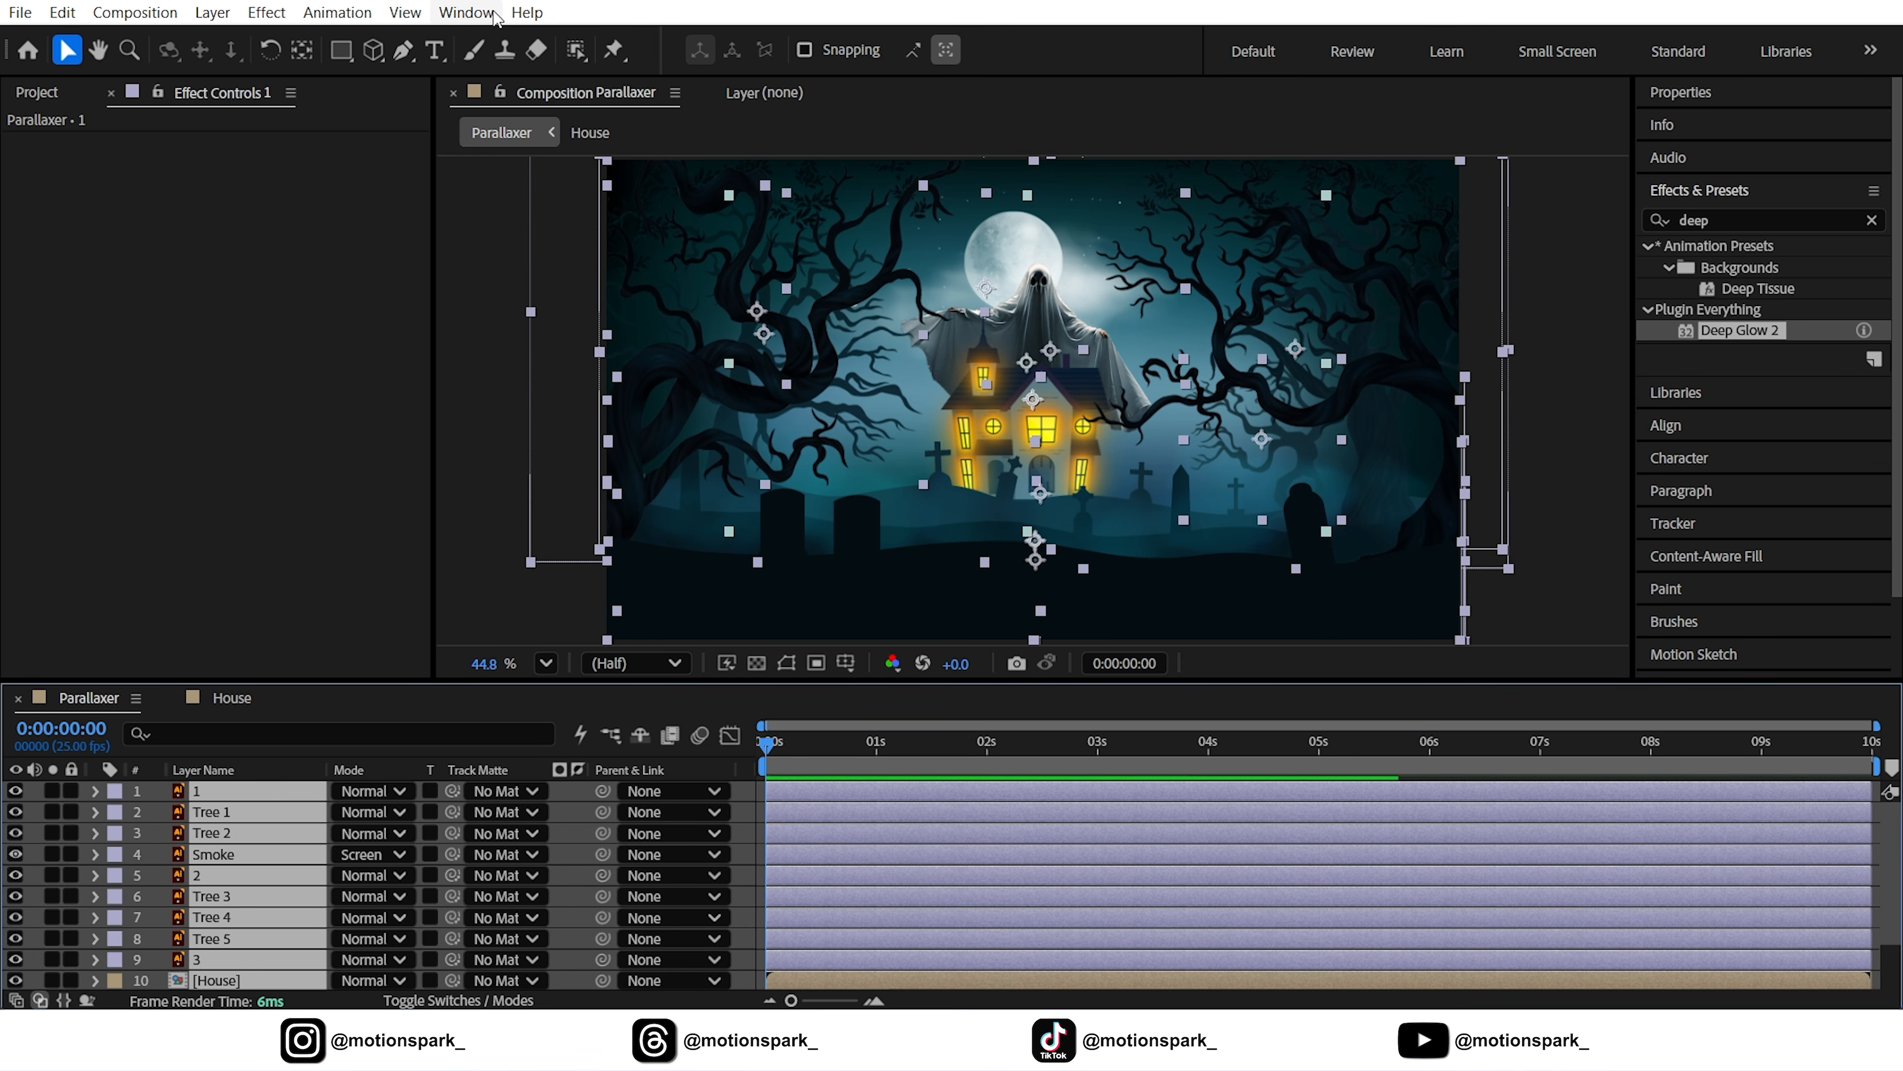
# Run the One Click Parallax script to create a Parallax Camera, then select that camera layer
pyautogui.click(464, 13)
pyautogui.moveTo(496, 69)
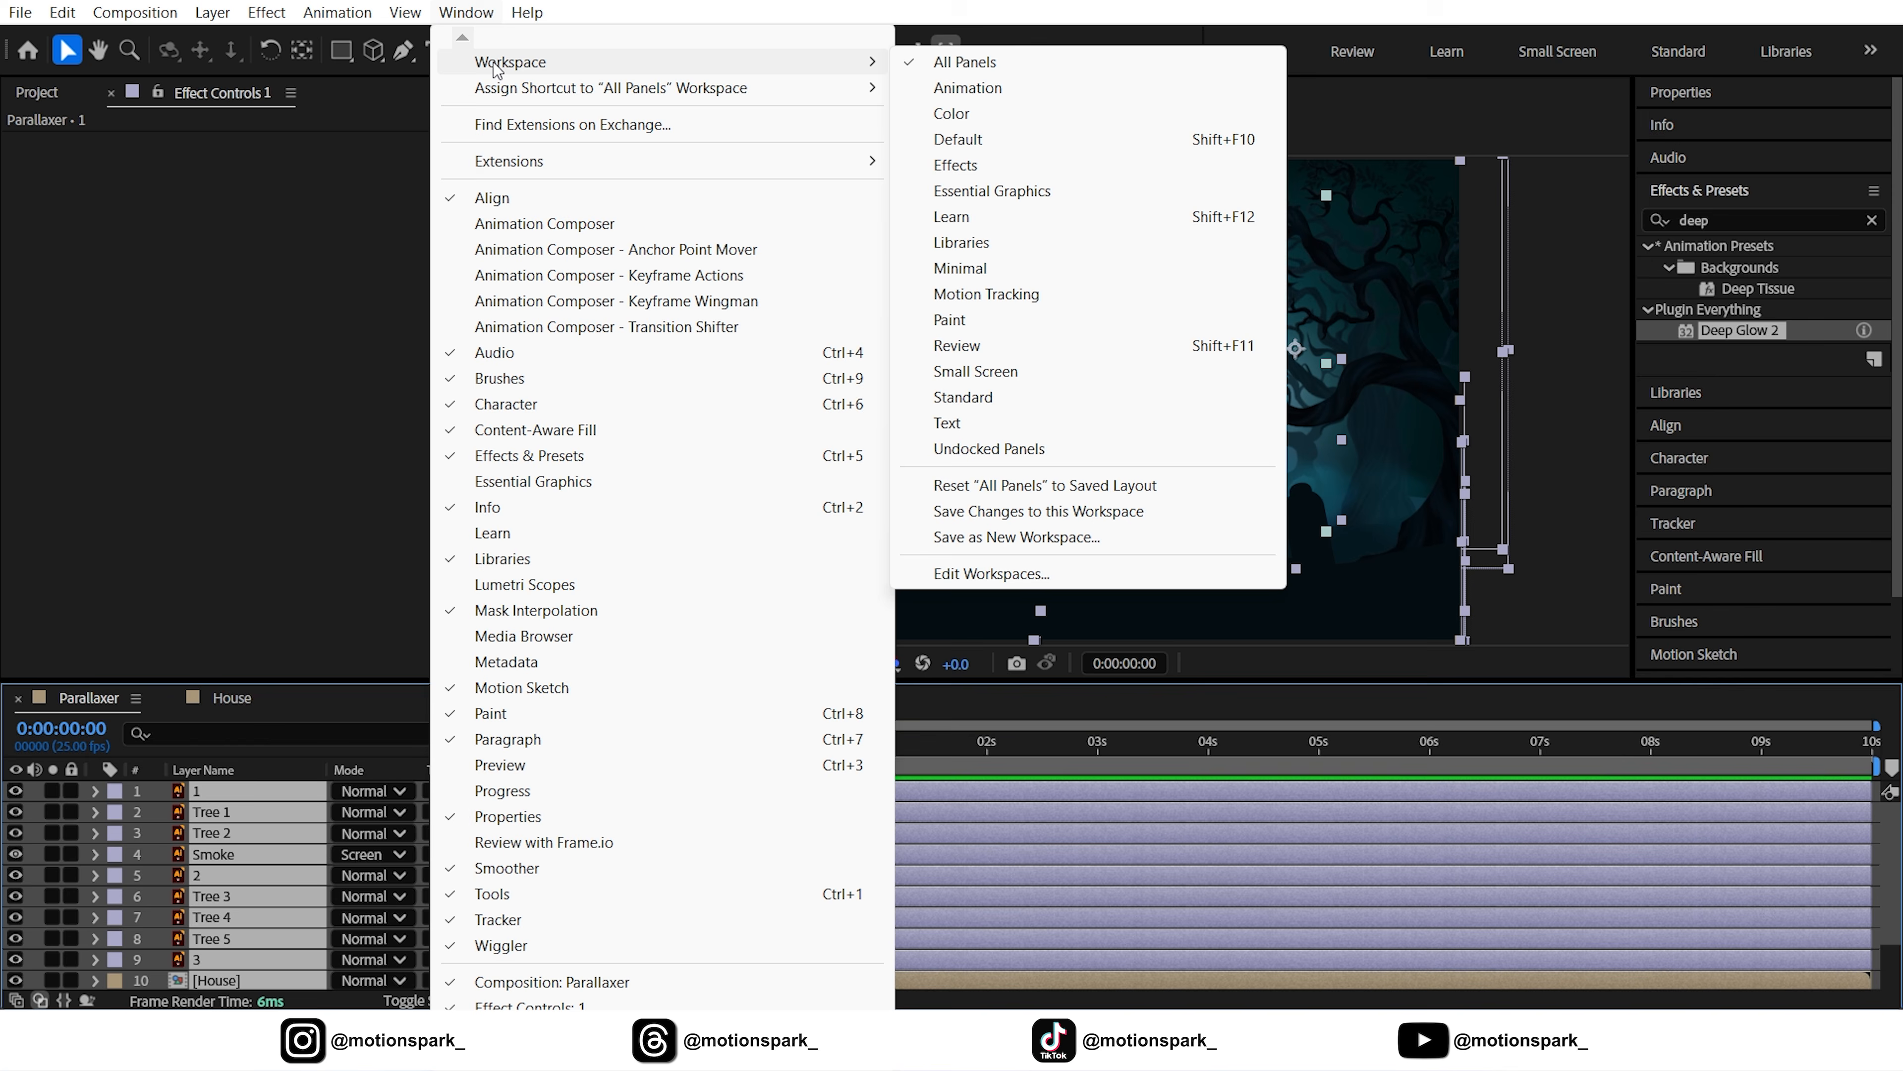
pyautogui.scroll(-10, 499, 70)
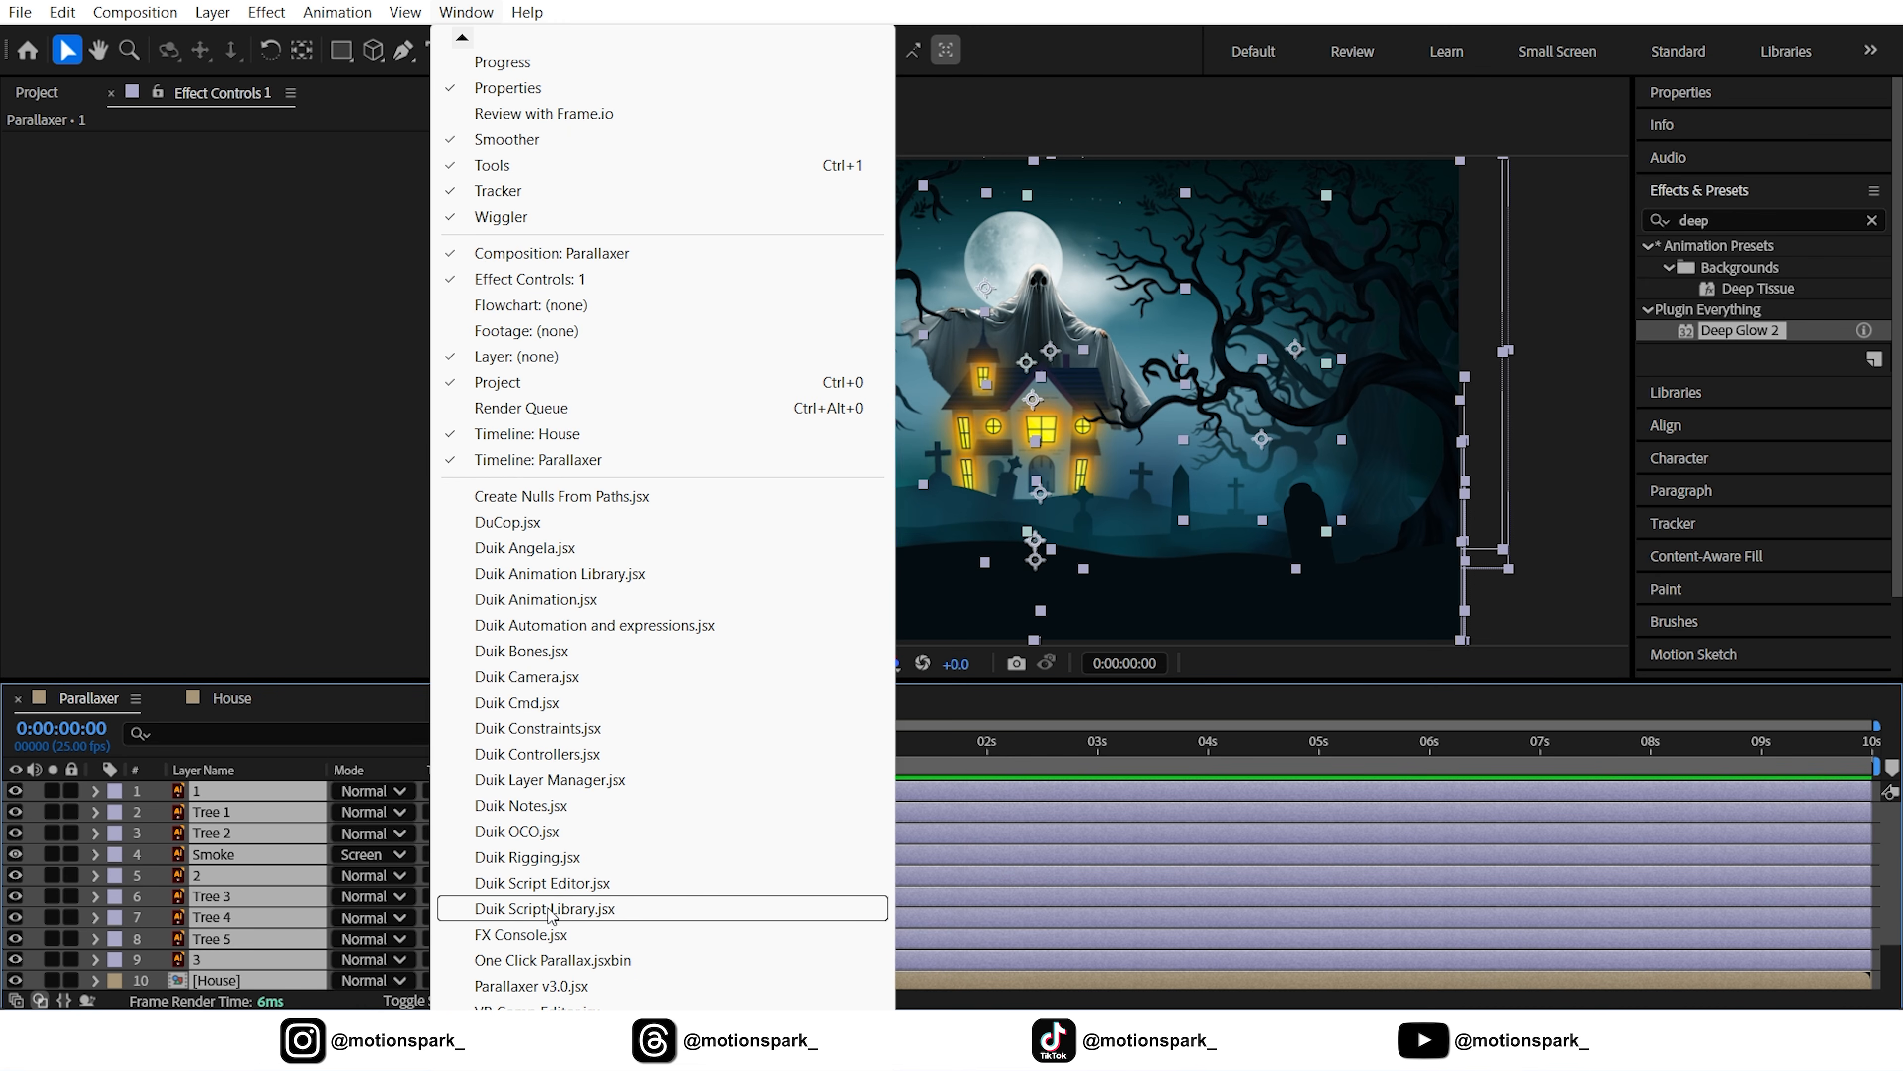
pyautogui.click(531, 961)
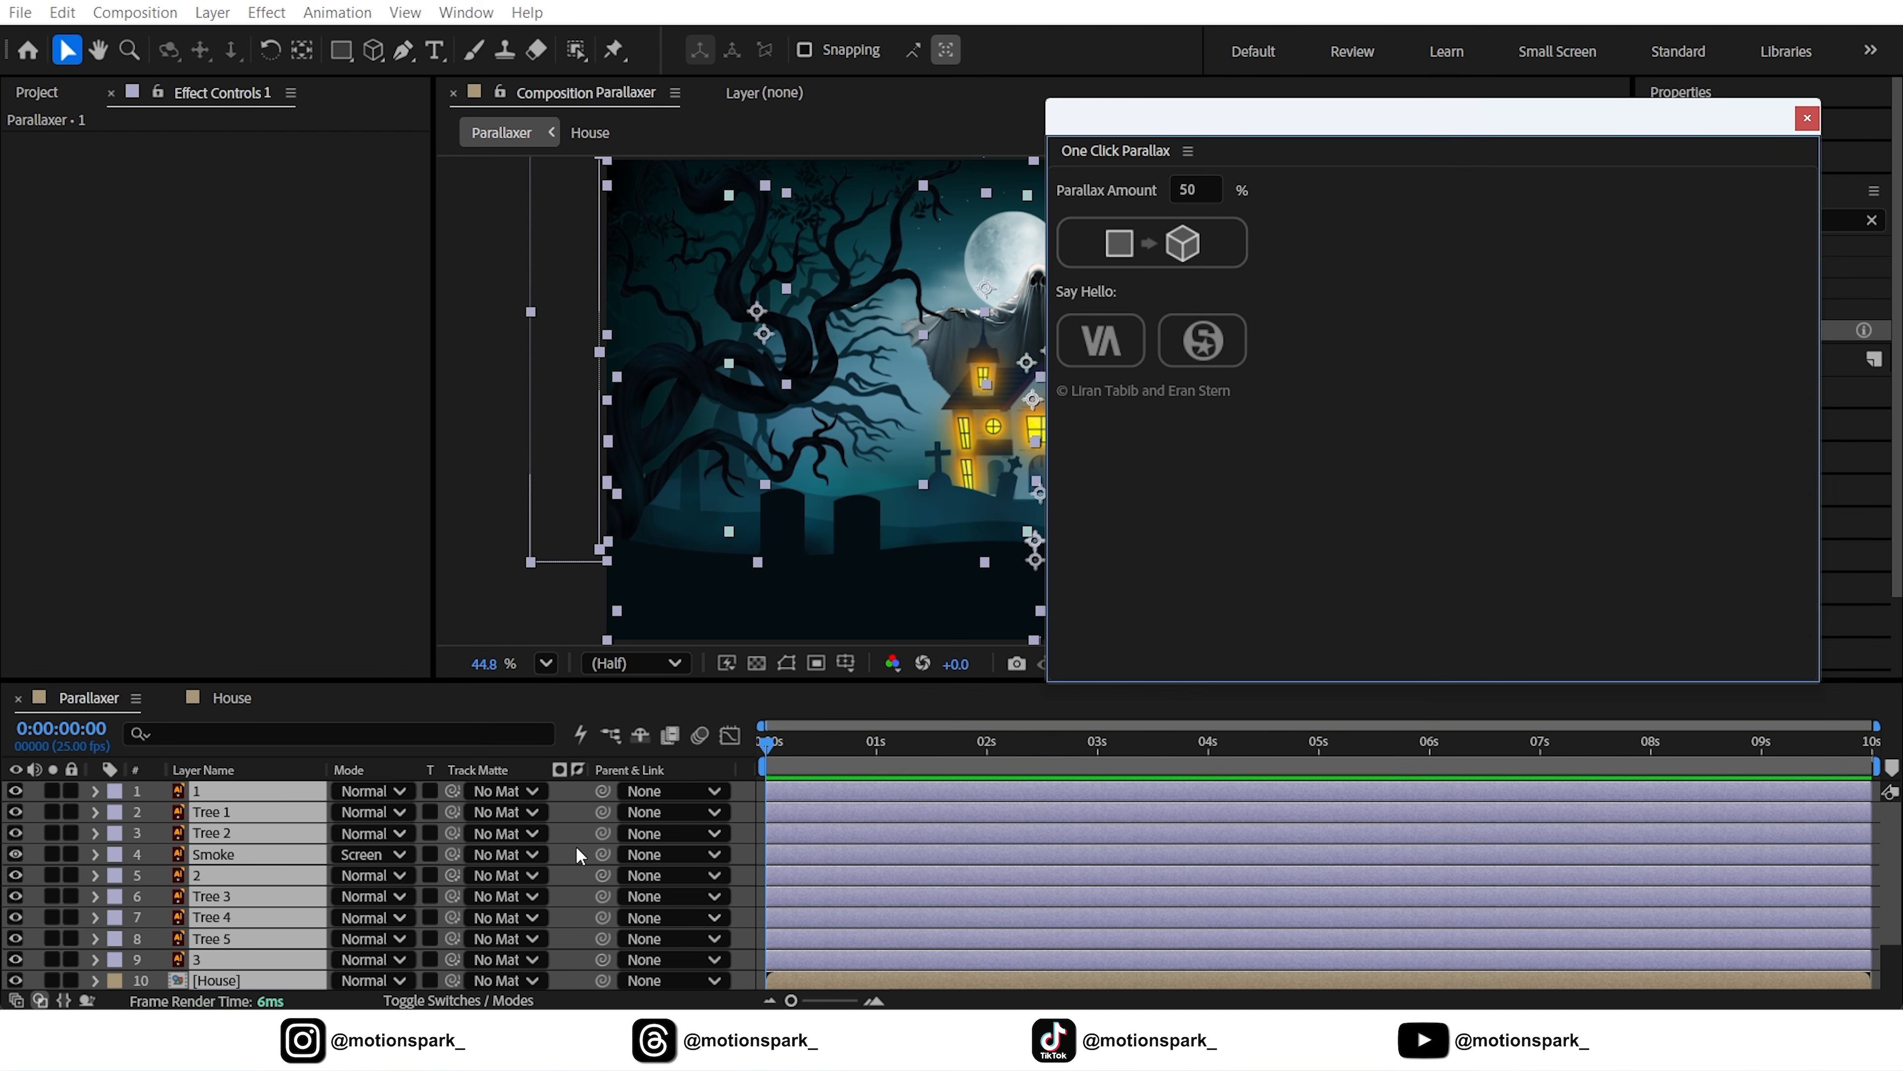
pyautogui.click(1160, 248)
pyautogui.click(1806, 119)
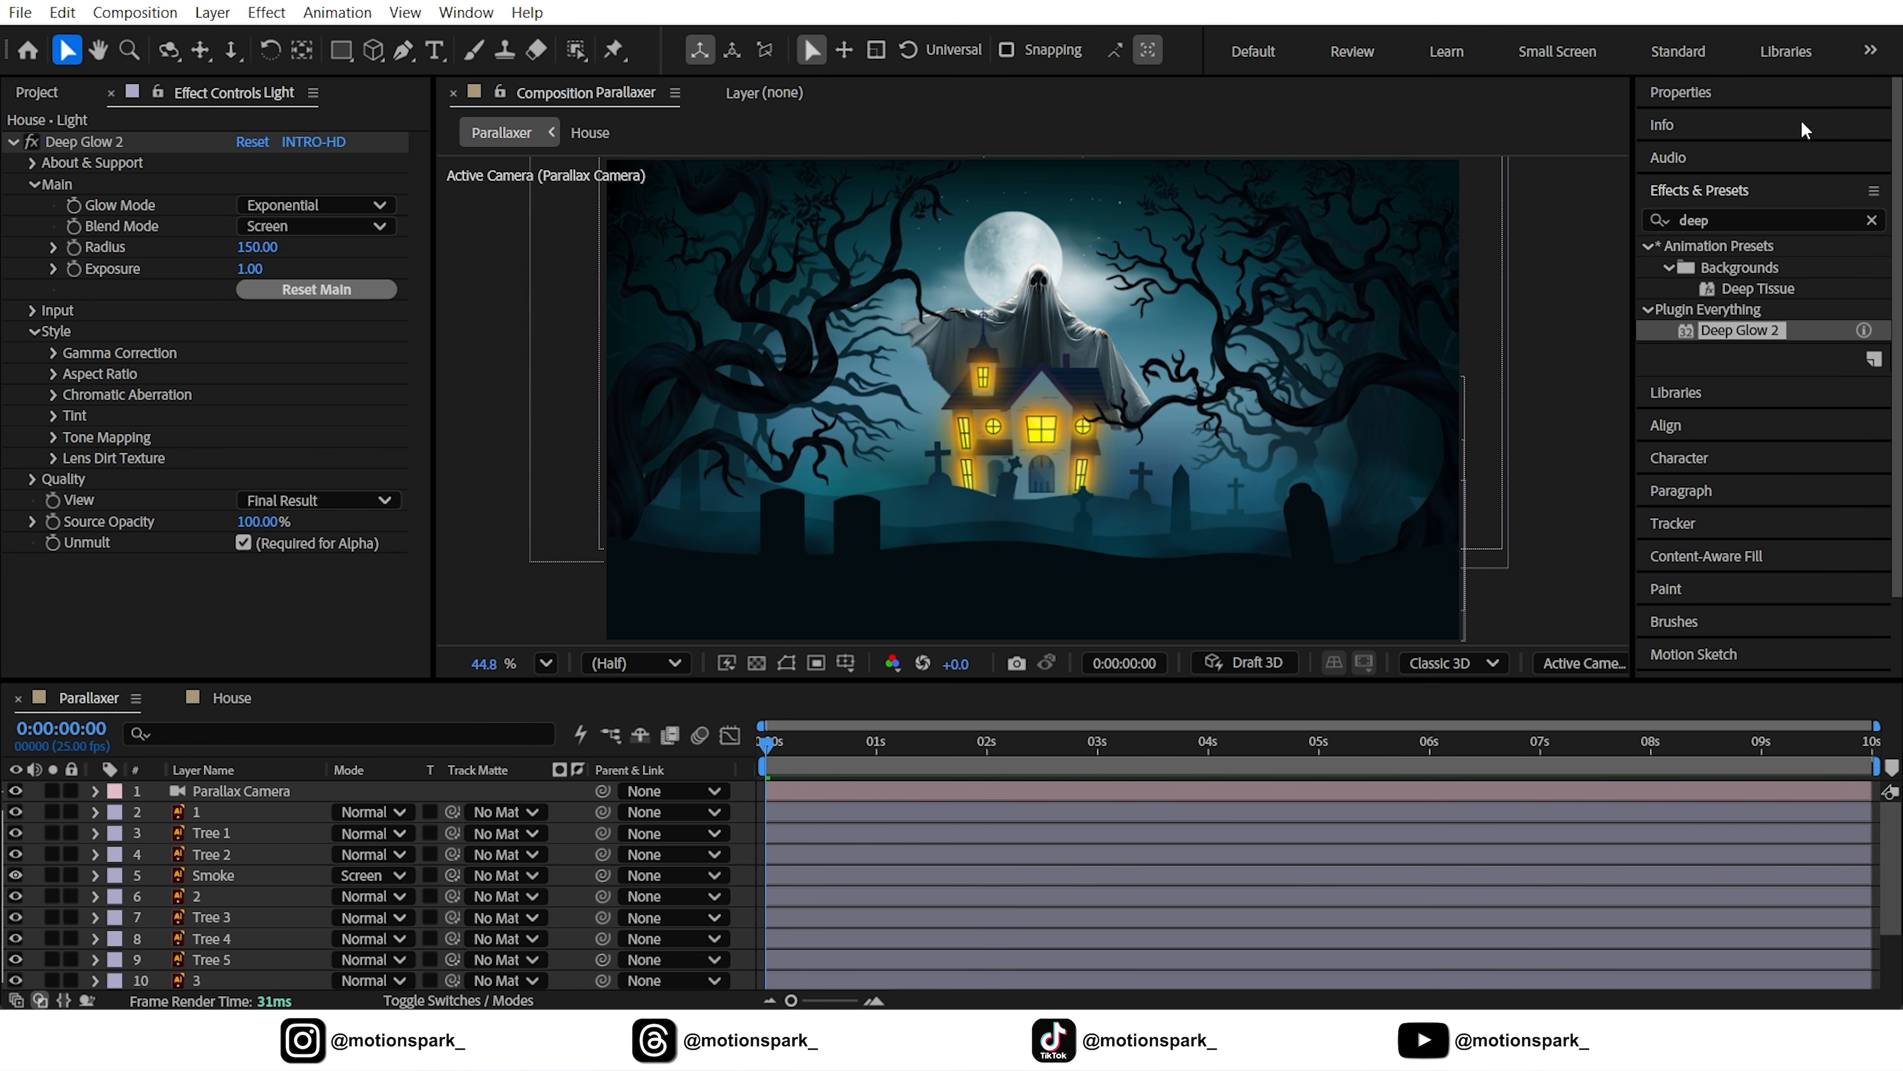
pyautogui.click(255, 792)
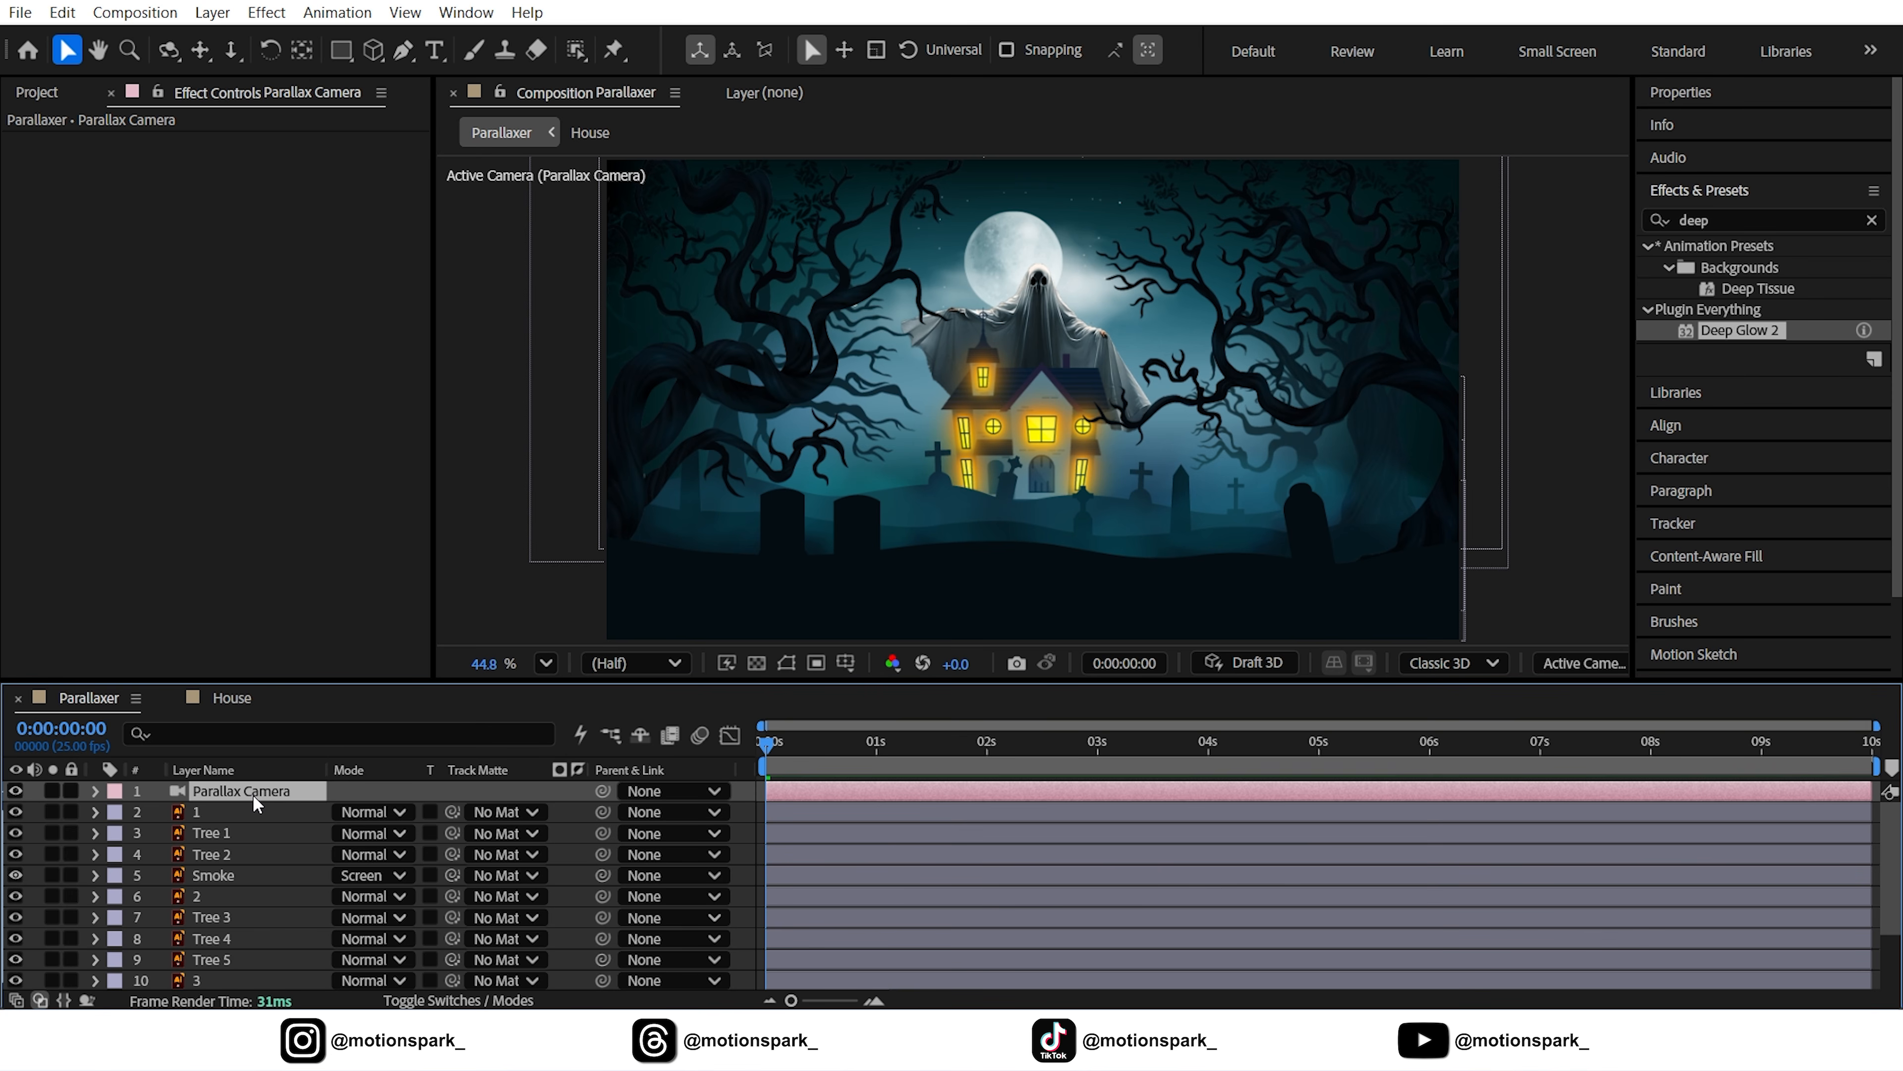
# Add a 3D Null 1 and parent the Parallax Camera to it
pyautogui.click(214, 16)
pyautogui.moveTo(243, 40)
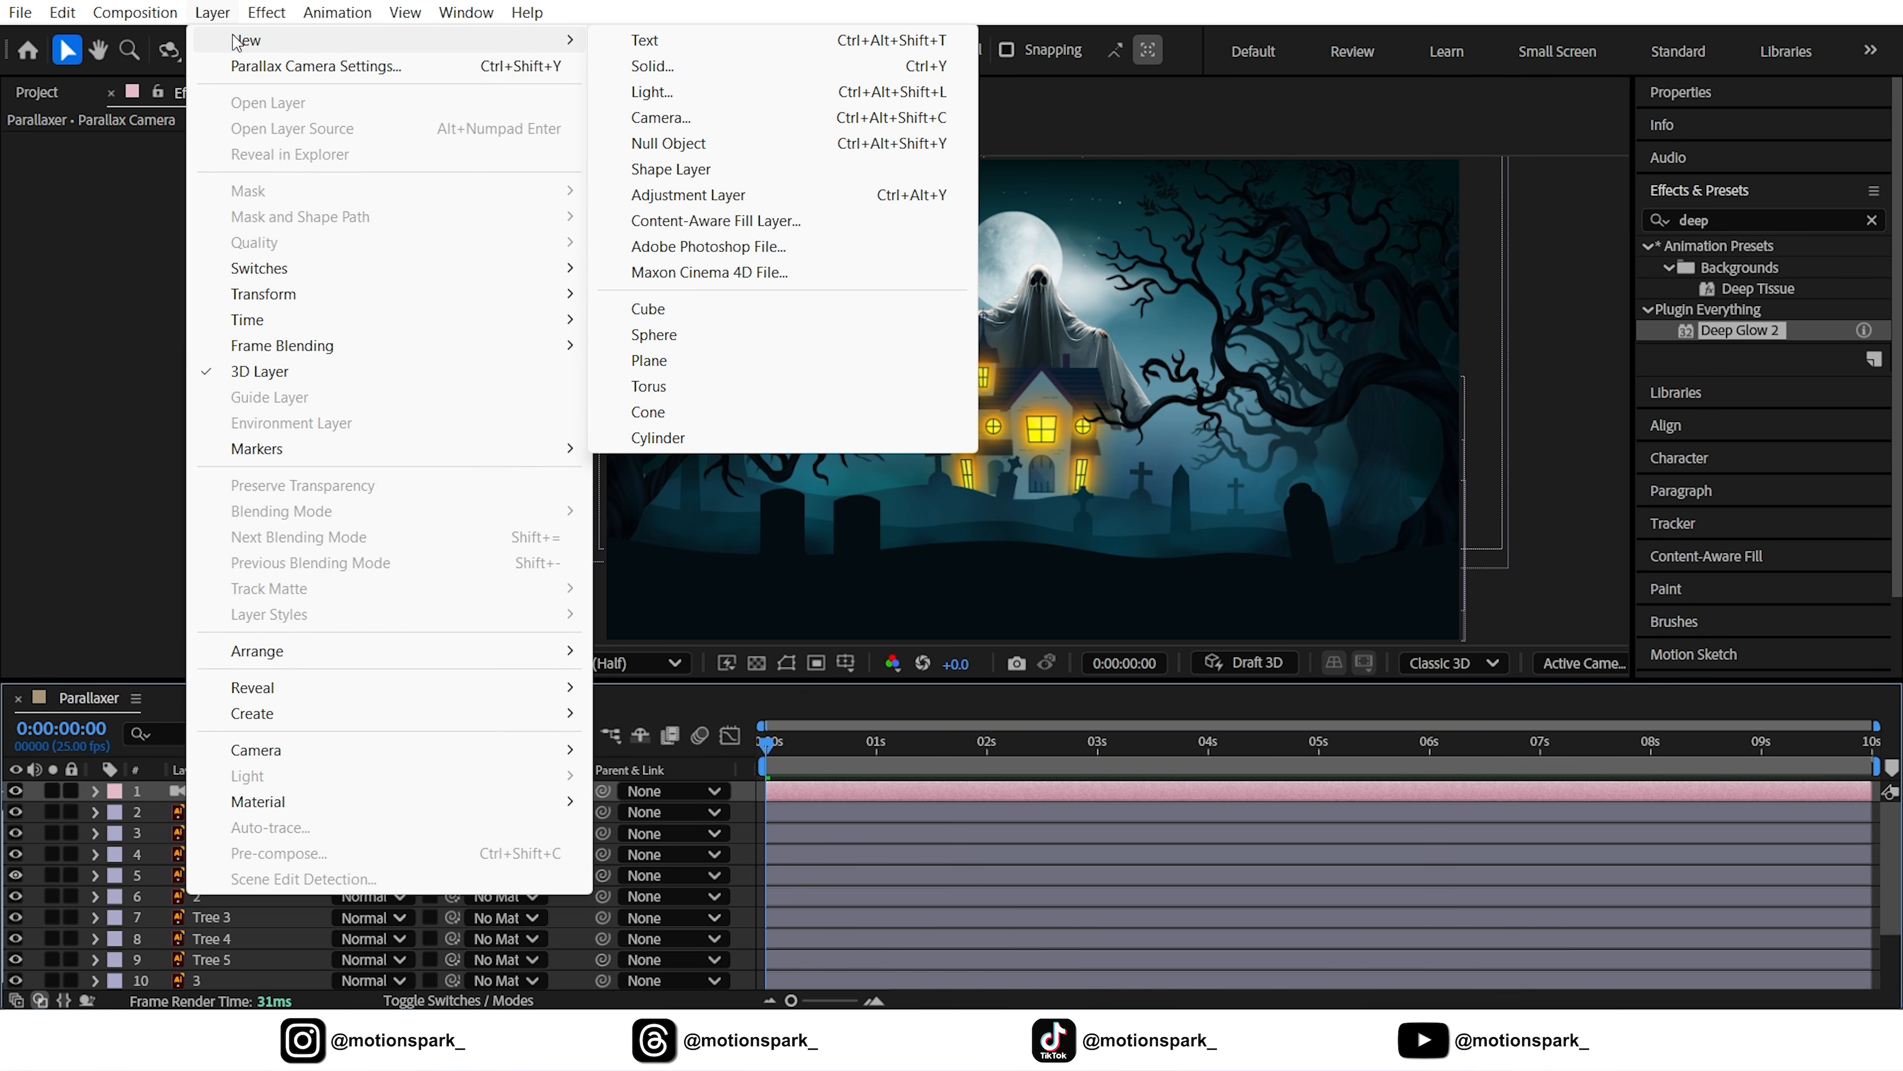
pyautogui.click(669, 147)
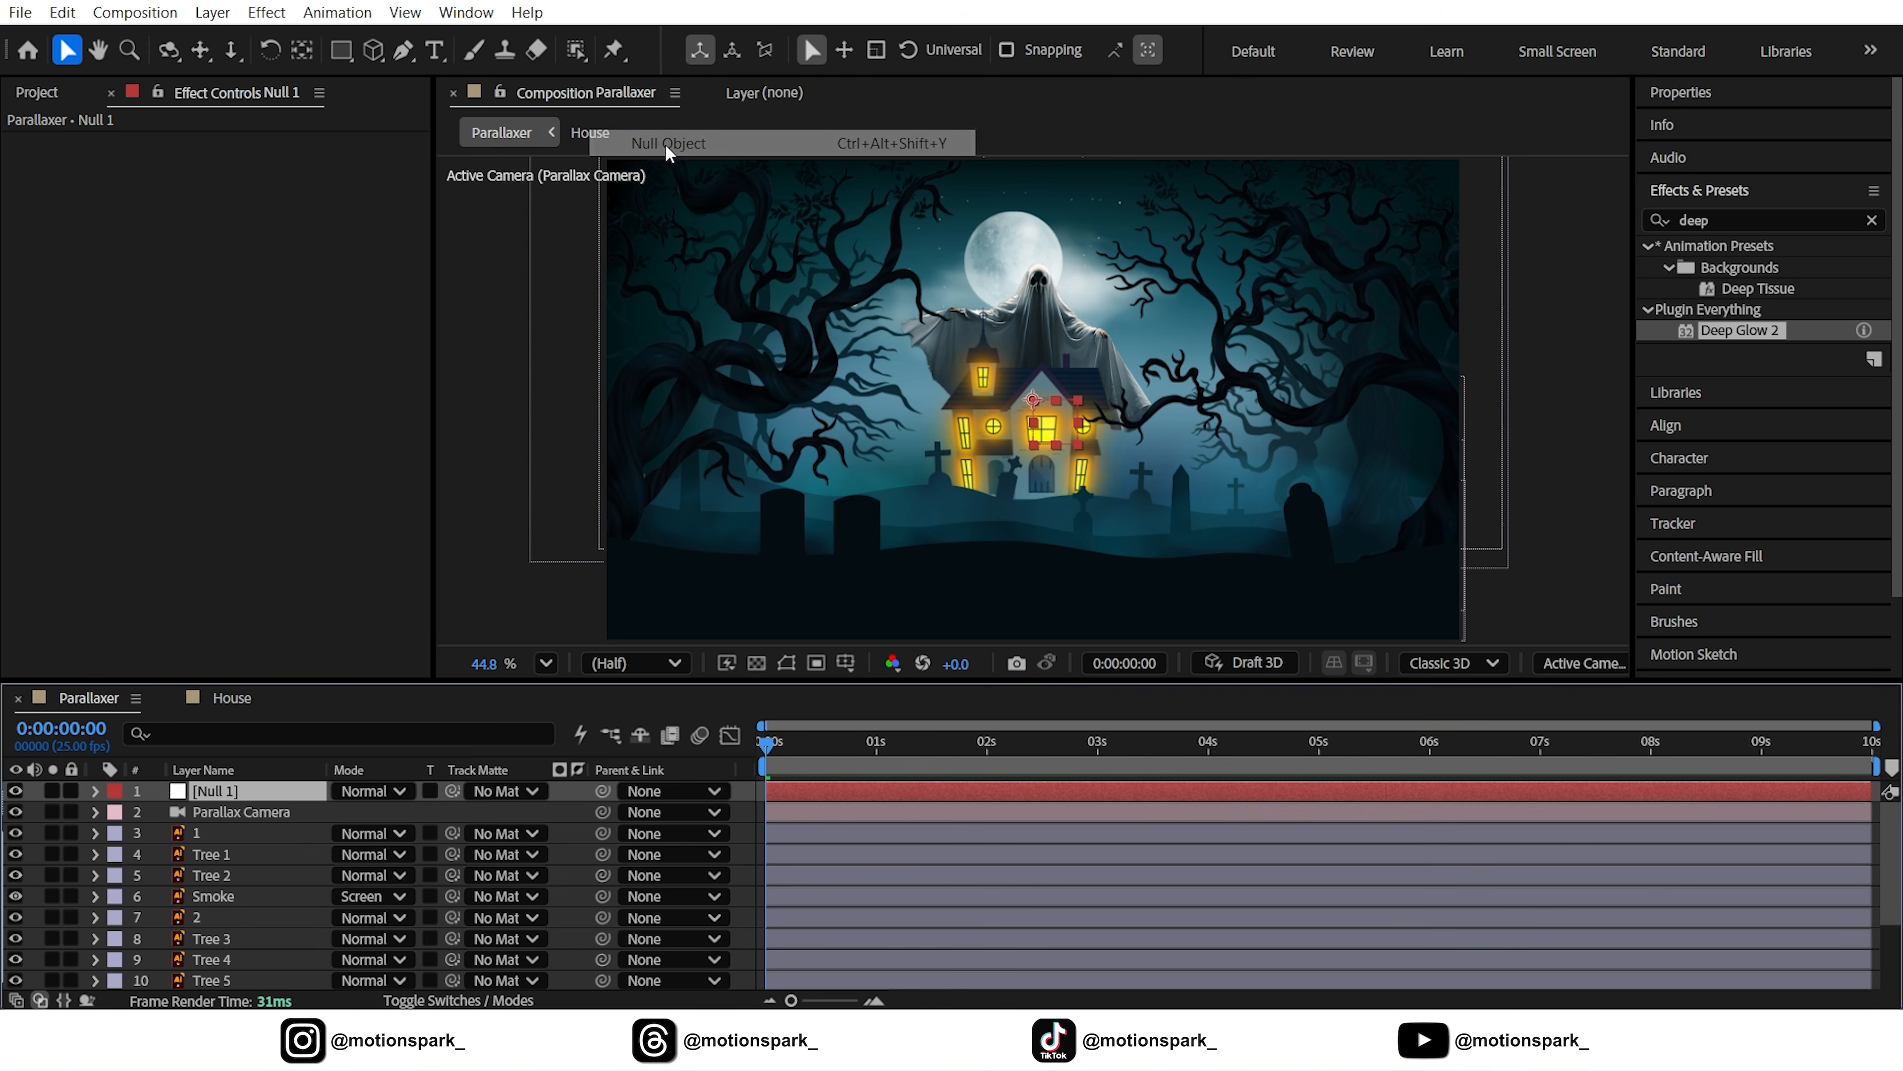
pyautogui.click(458, 1000)
pyautogui.click(472, 791)
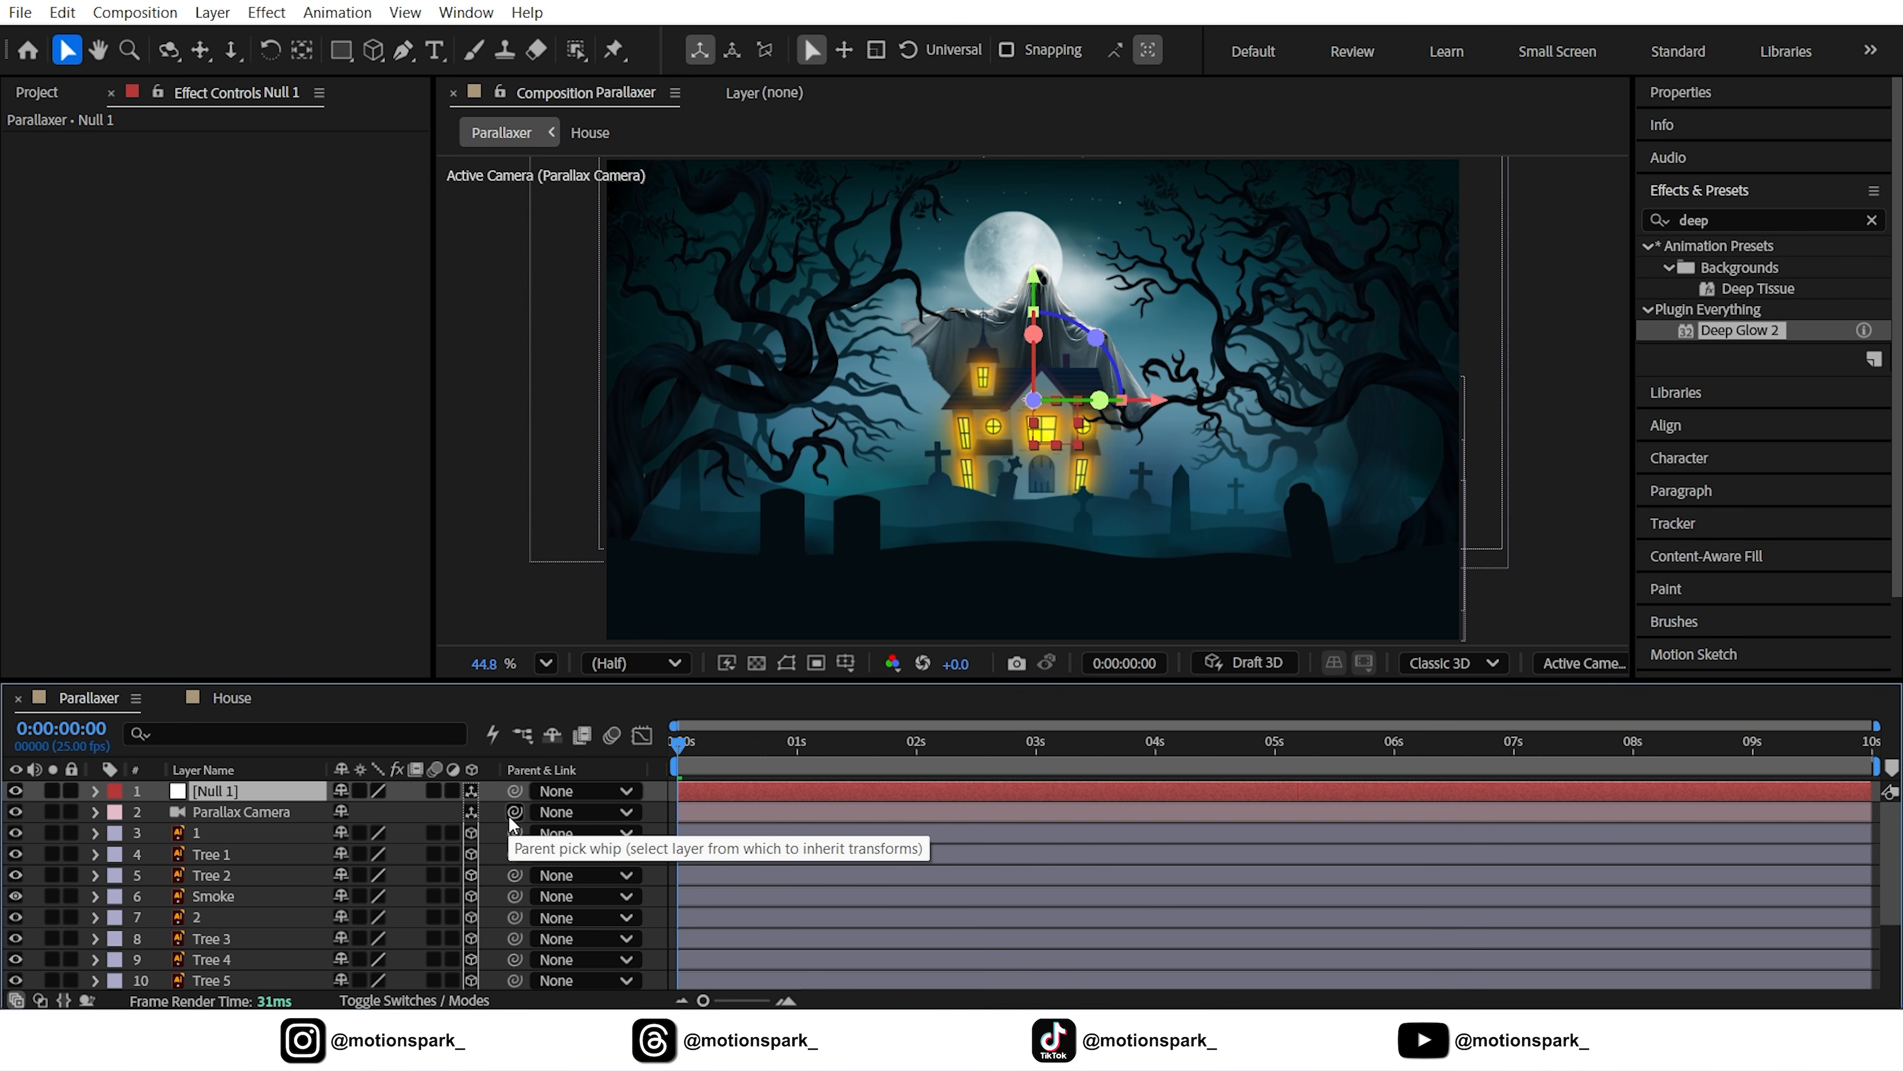
pyautogui.moveTo(514, 812); pyautogui.dragTo(254, 790)
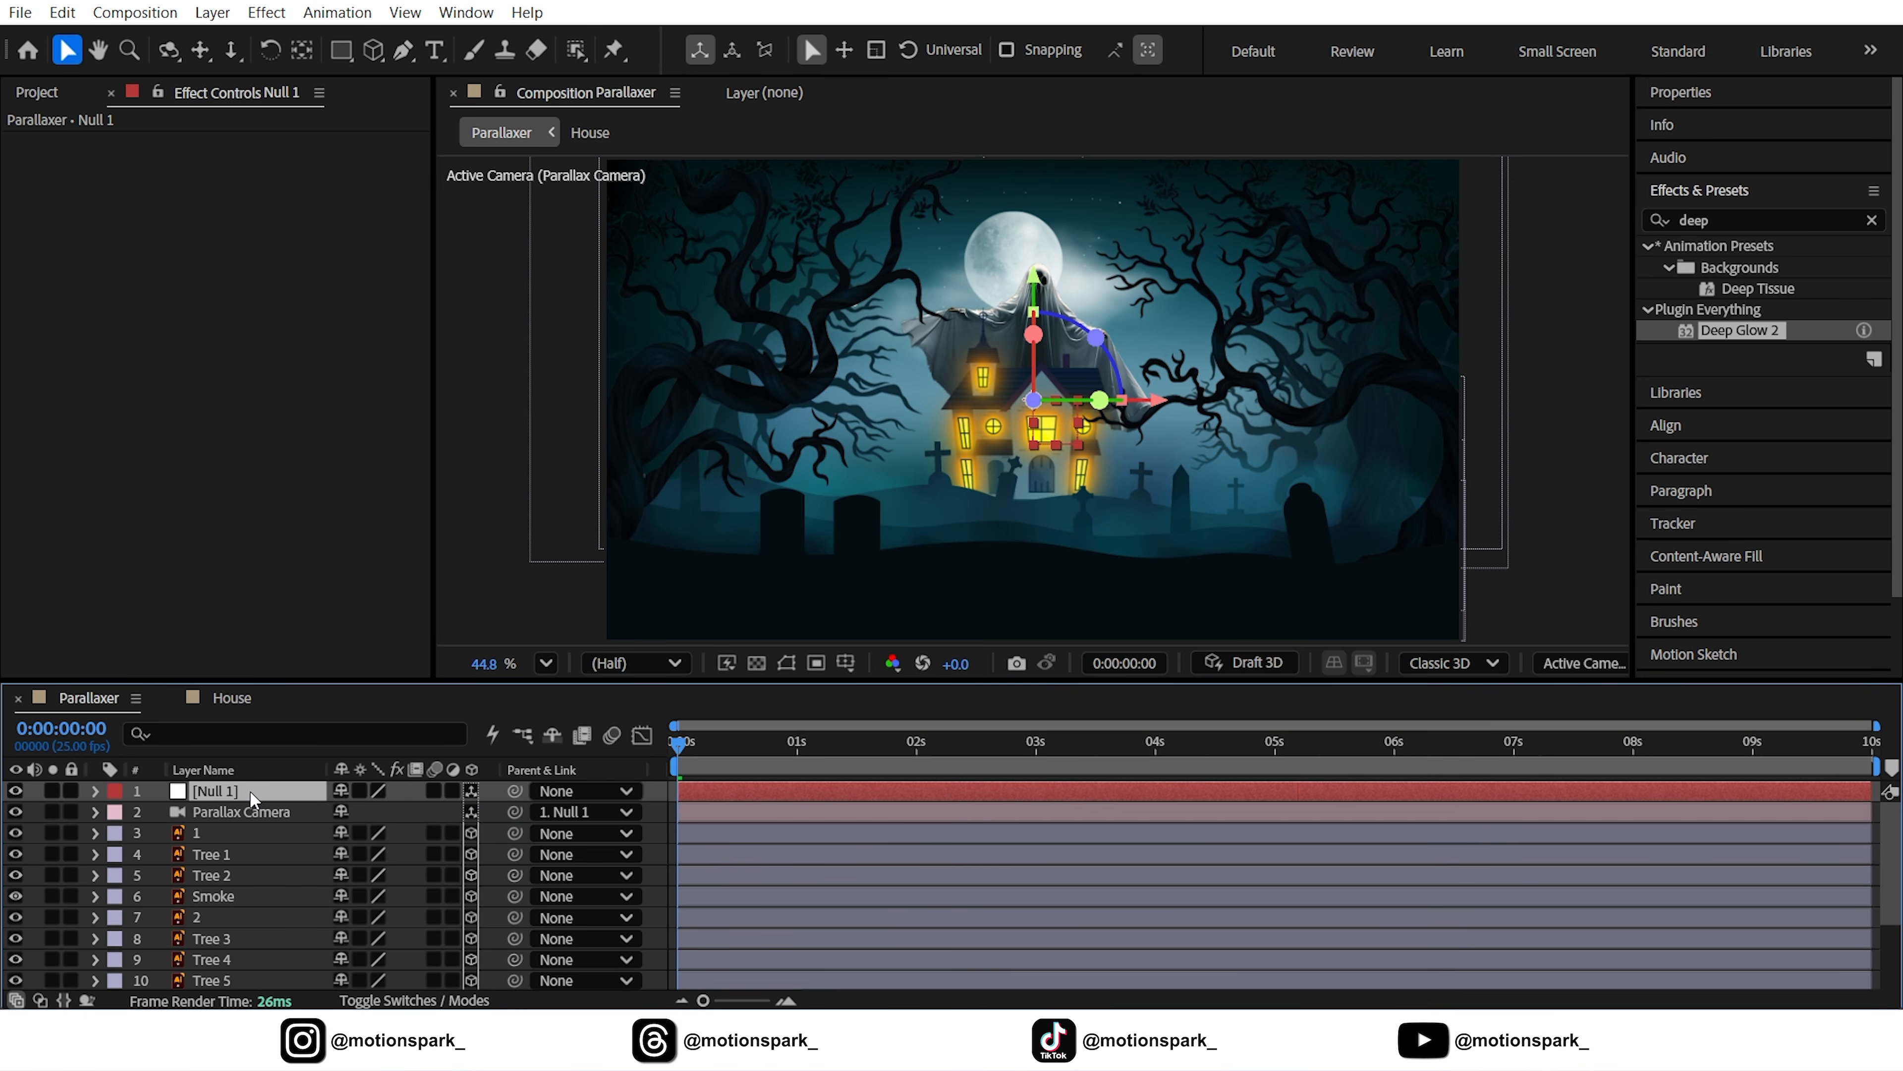
# Show Null 1's Position and Rotation and set starting Position and Z Rotation keyframes
pyautogui.press('p')
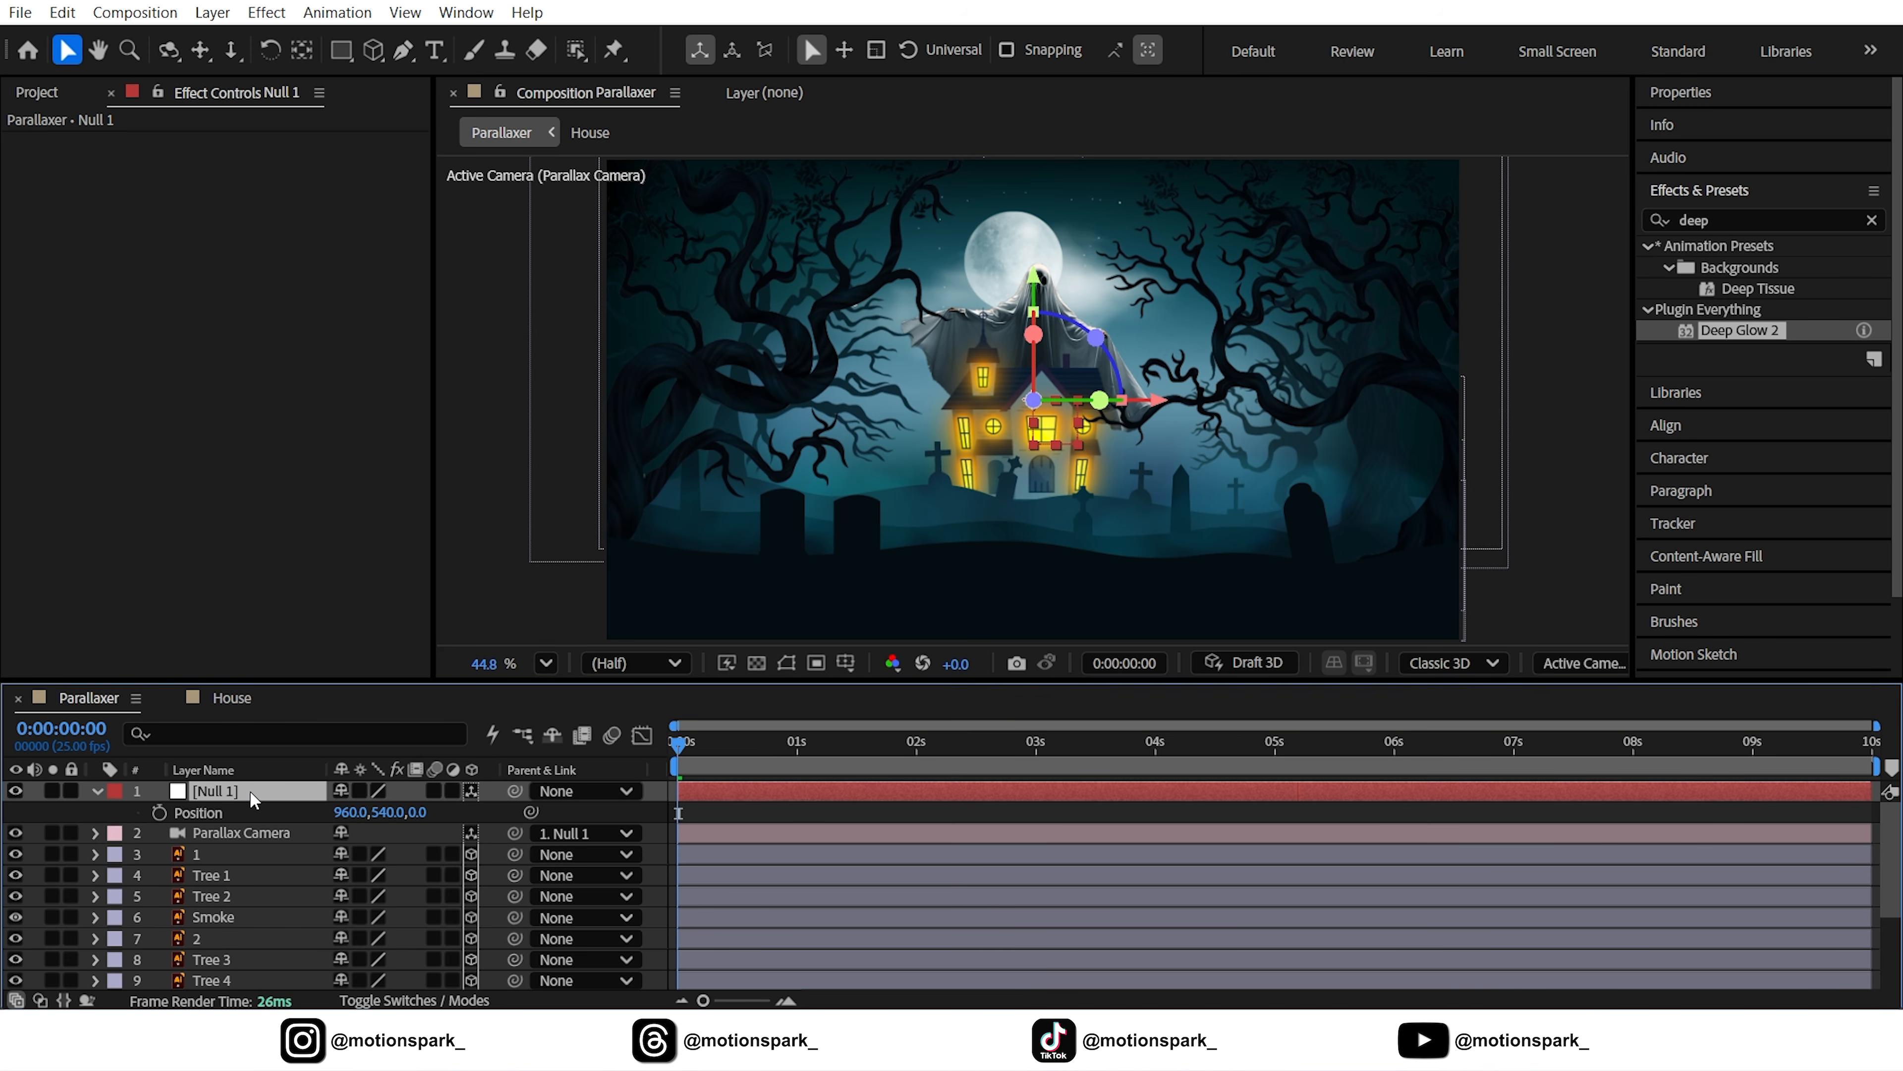
pyautogui.hotkey('shift', 'r')
pyautogui.click(479, 860)
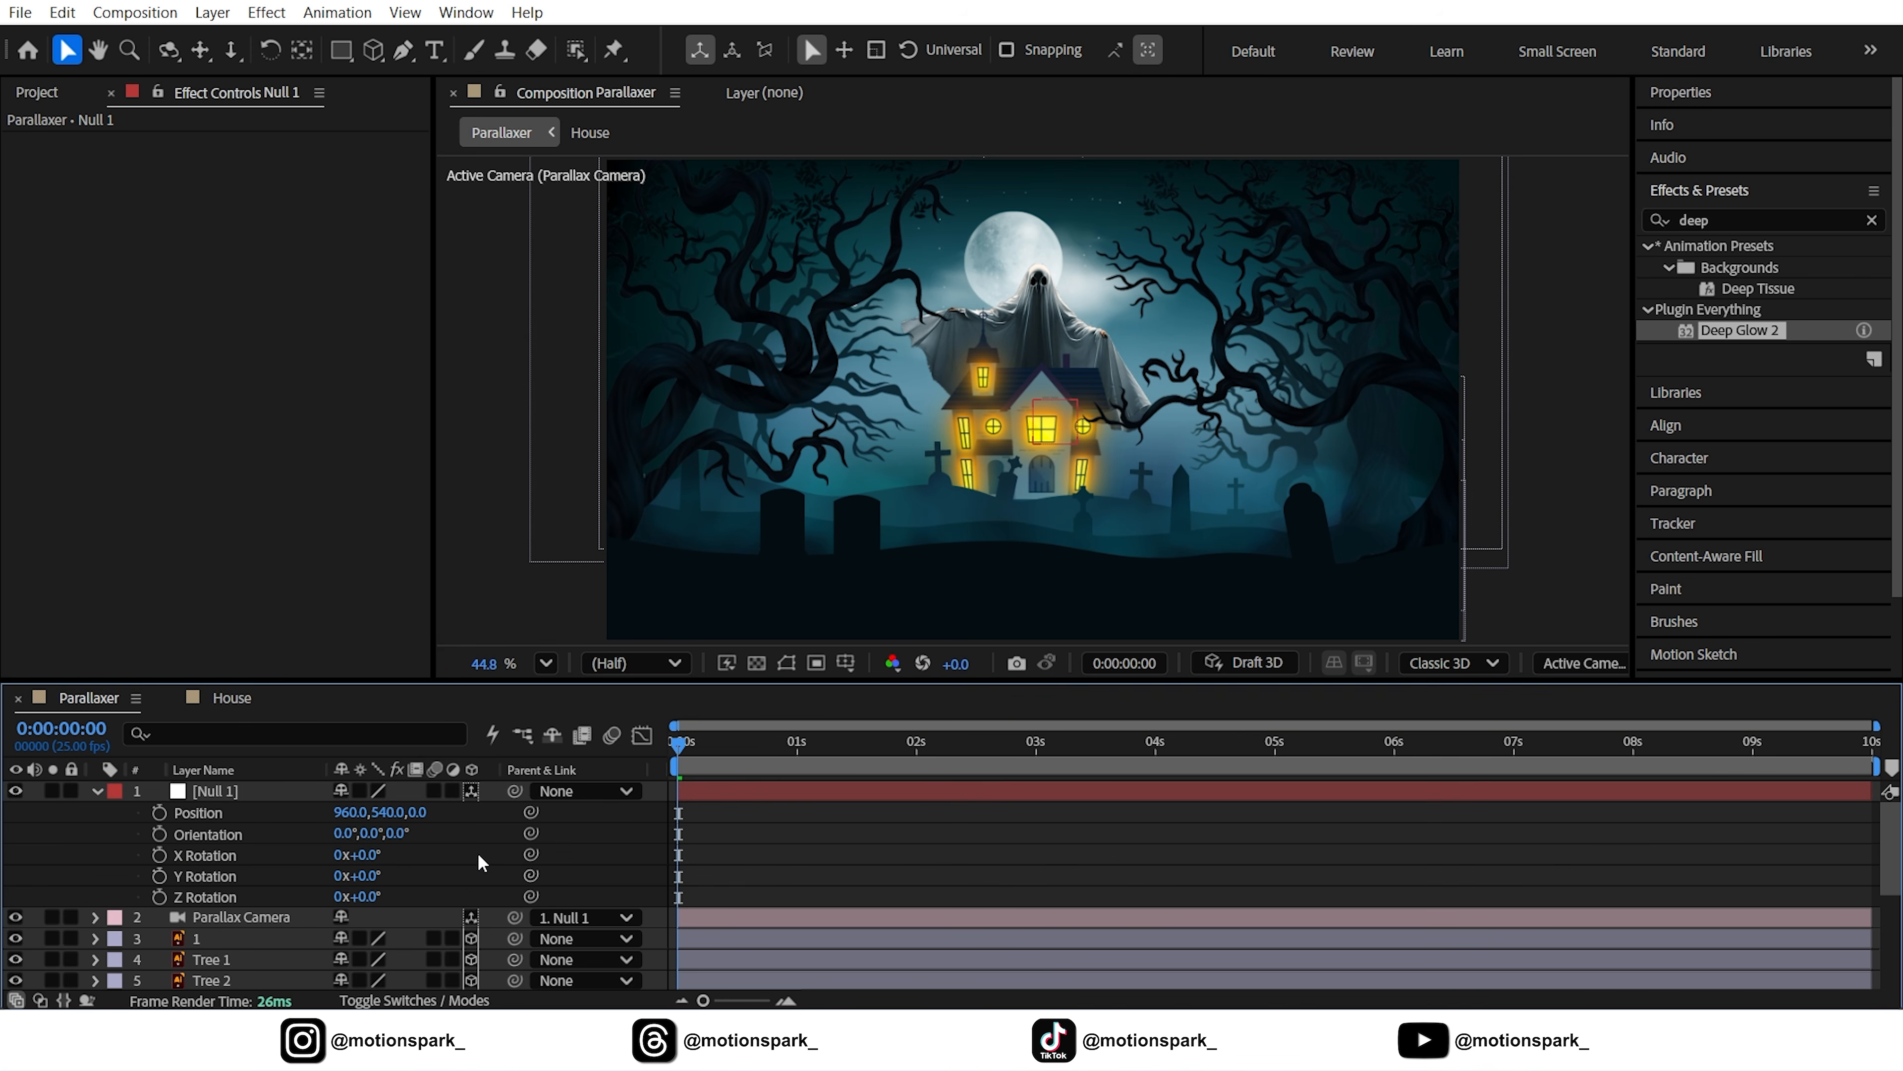
pyautogui.hotkey('shift', 'pagedown')
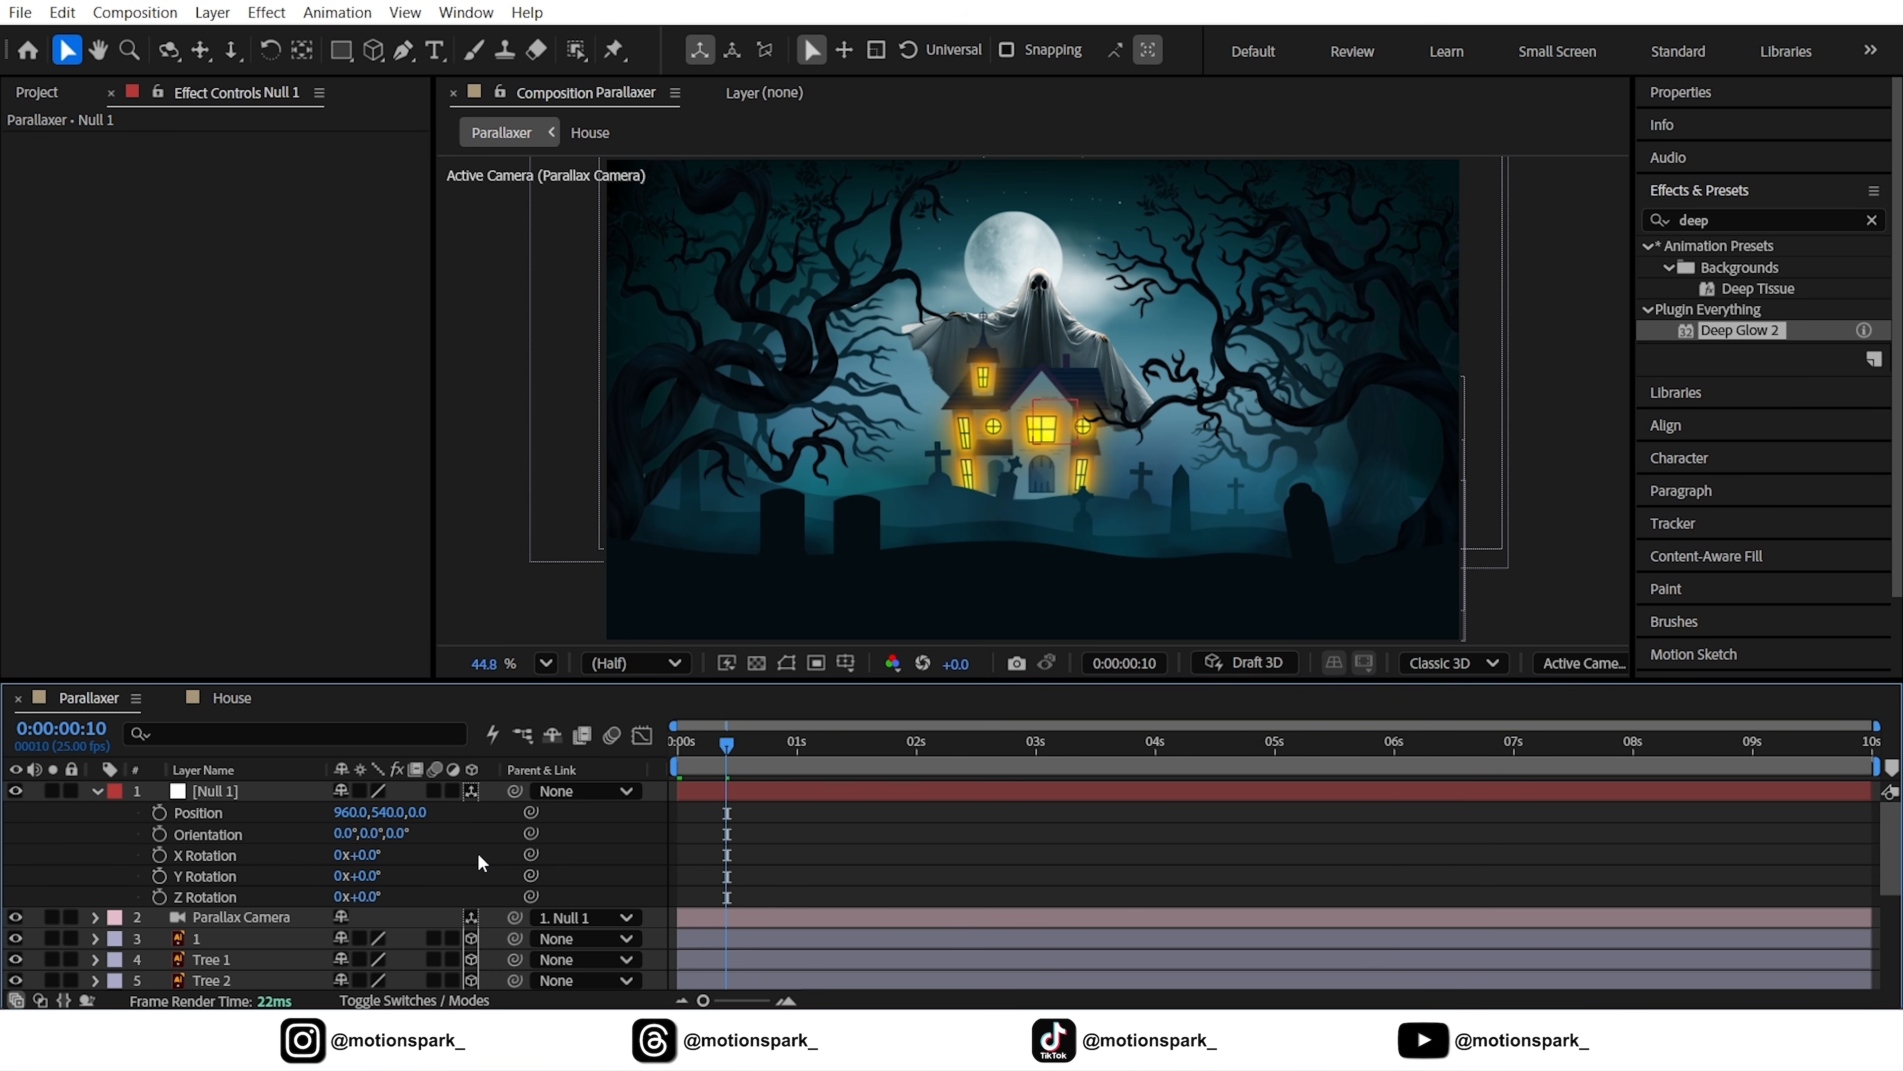
pyautogui.click(158, 812)
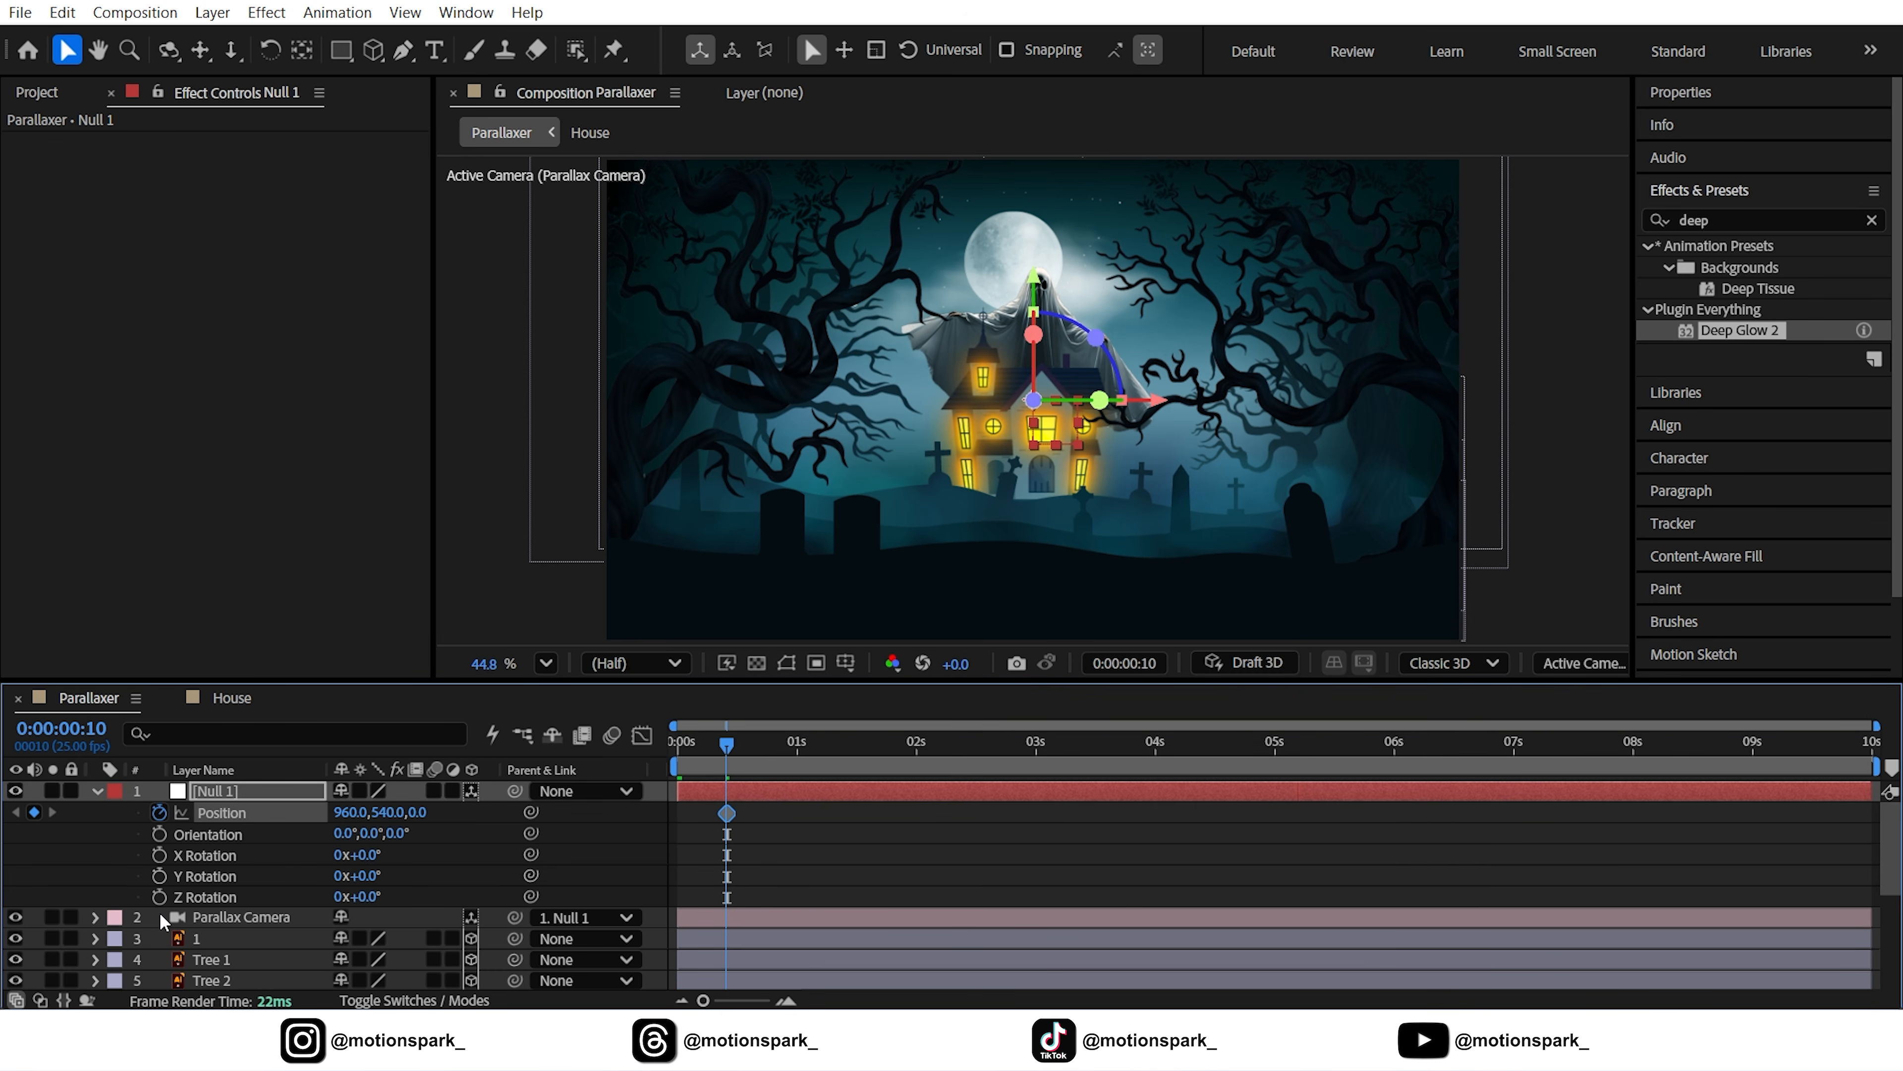
pyautogui.click(158, 896)
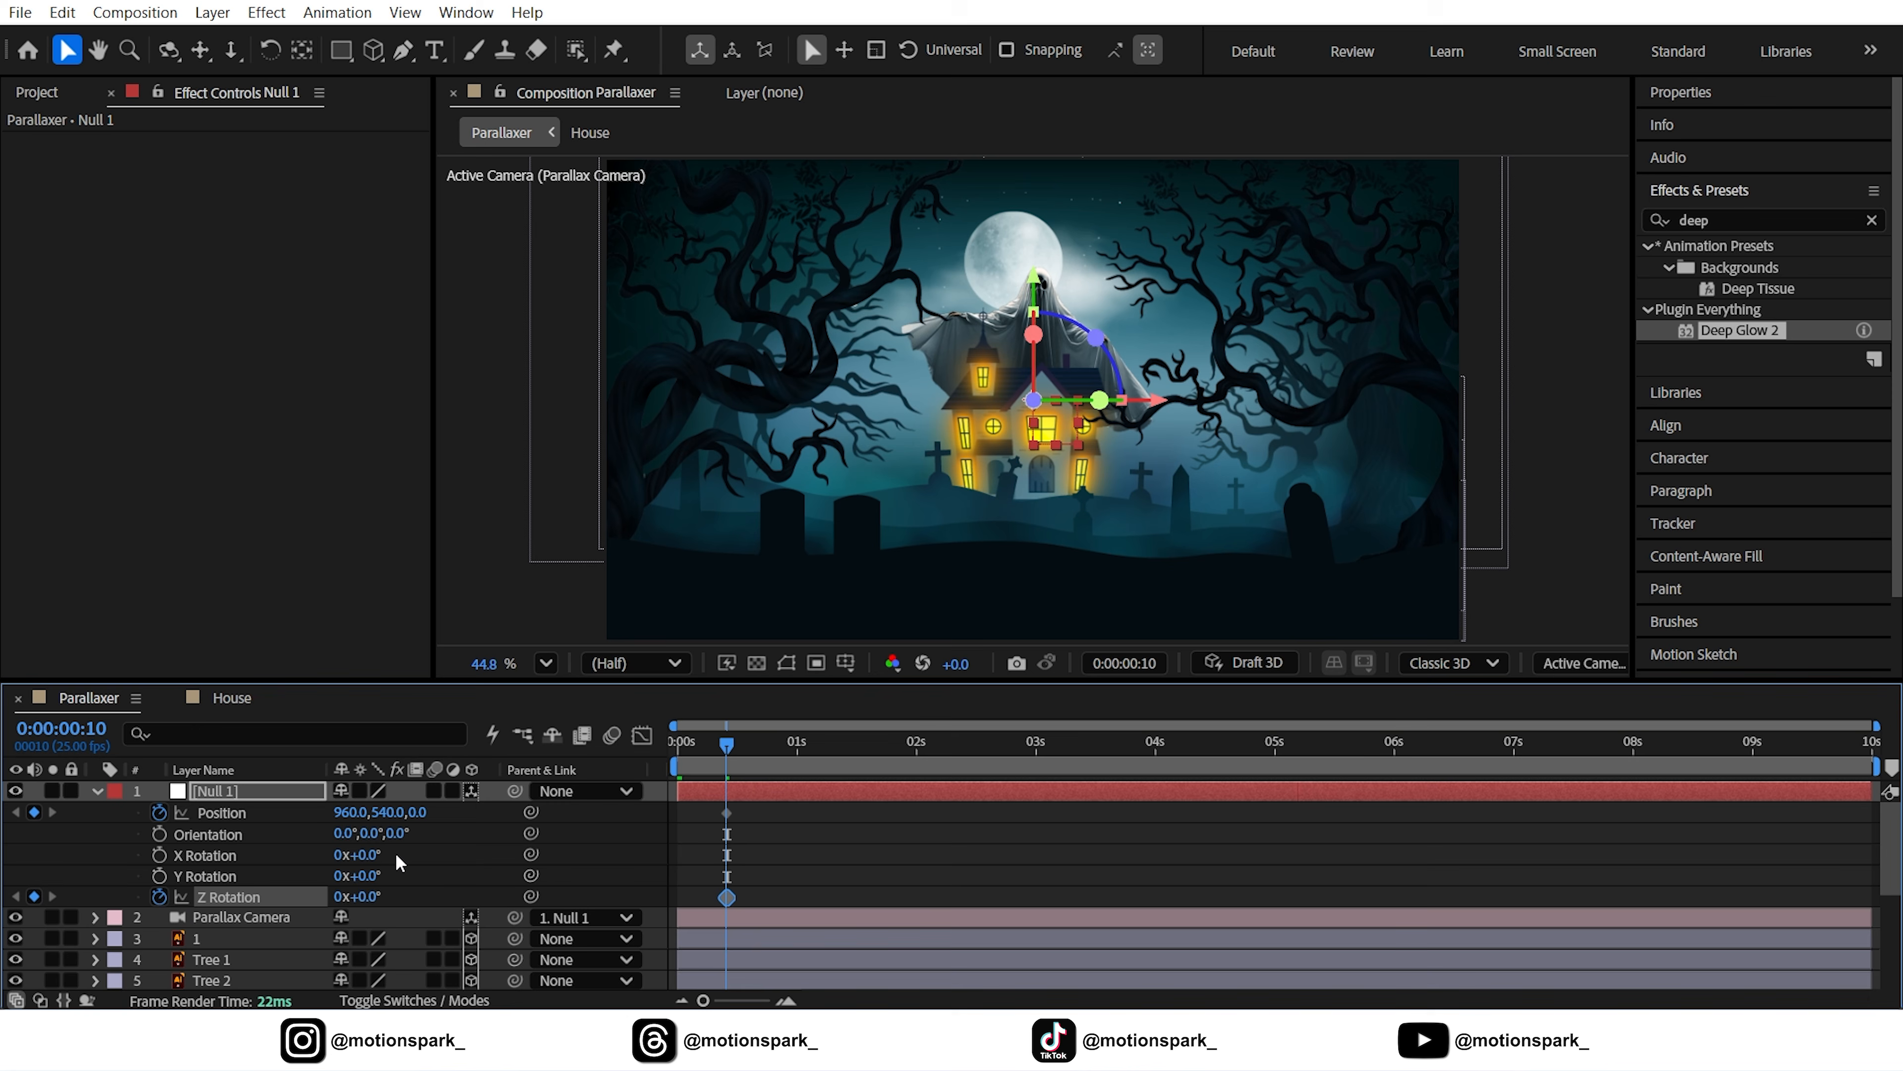
# At 1:05, push Null 1 forward to Z 6394 and set Z Rotation to 6°
pyautogui.hotkey('shift', 'pagedown')
pyautogui.hotkey('shift', 'pagedown')
pyautogui.press('F2')
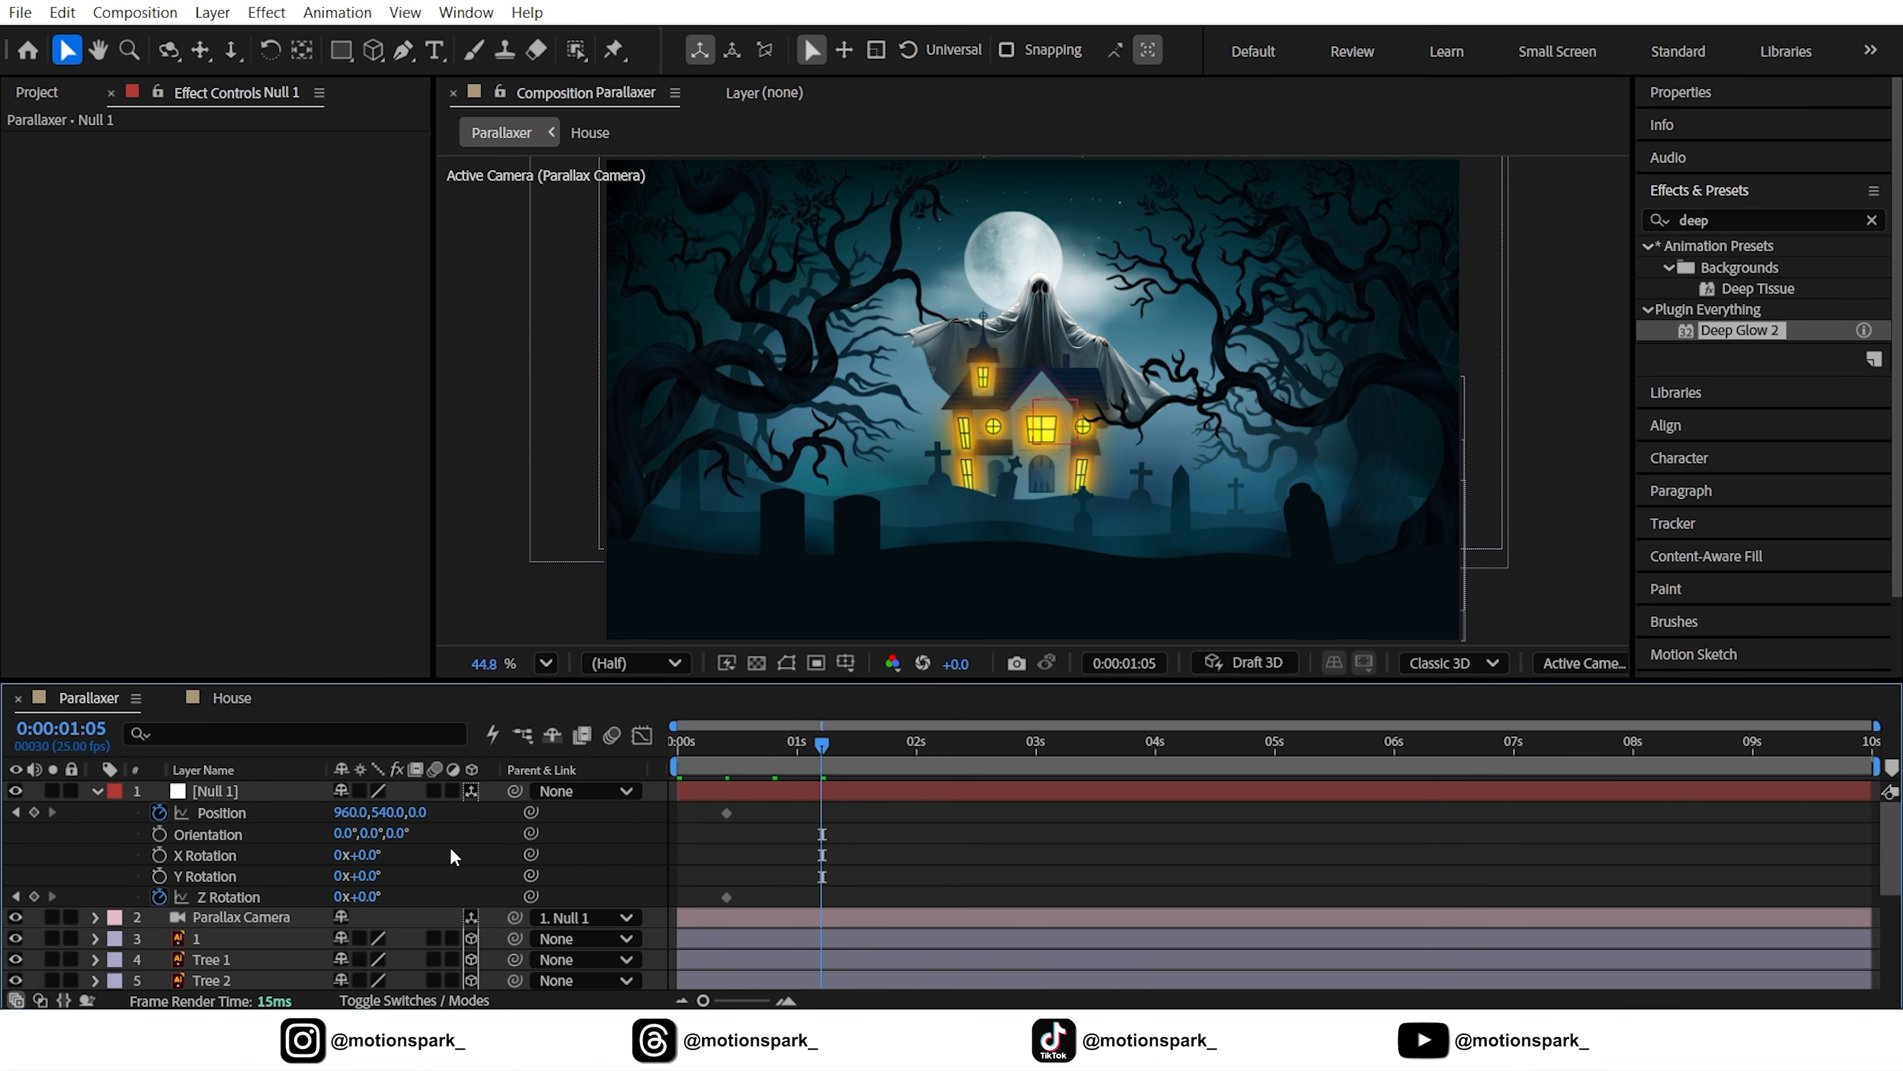
pyautogui.moveTo(417, 816); pyautogui.dragTo(1238, 841)
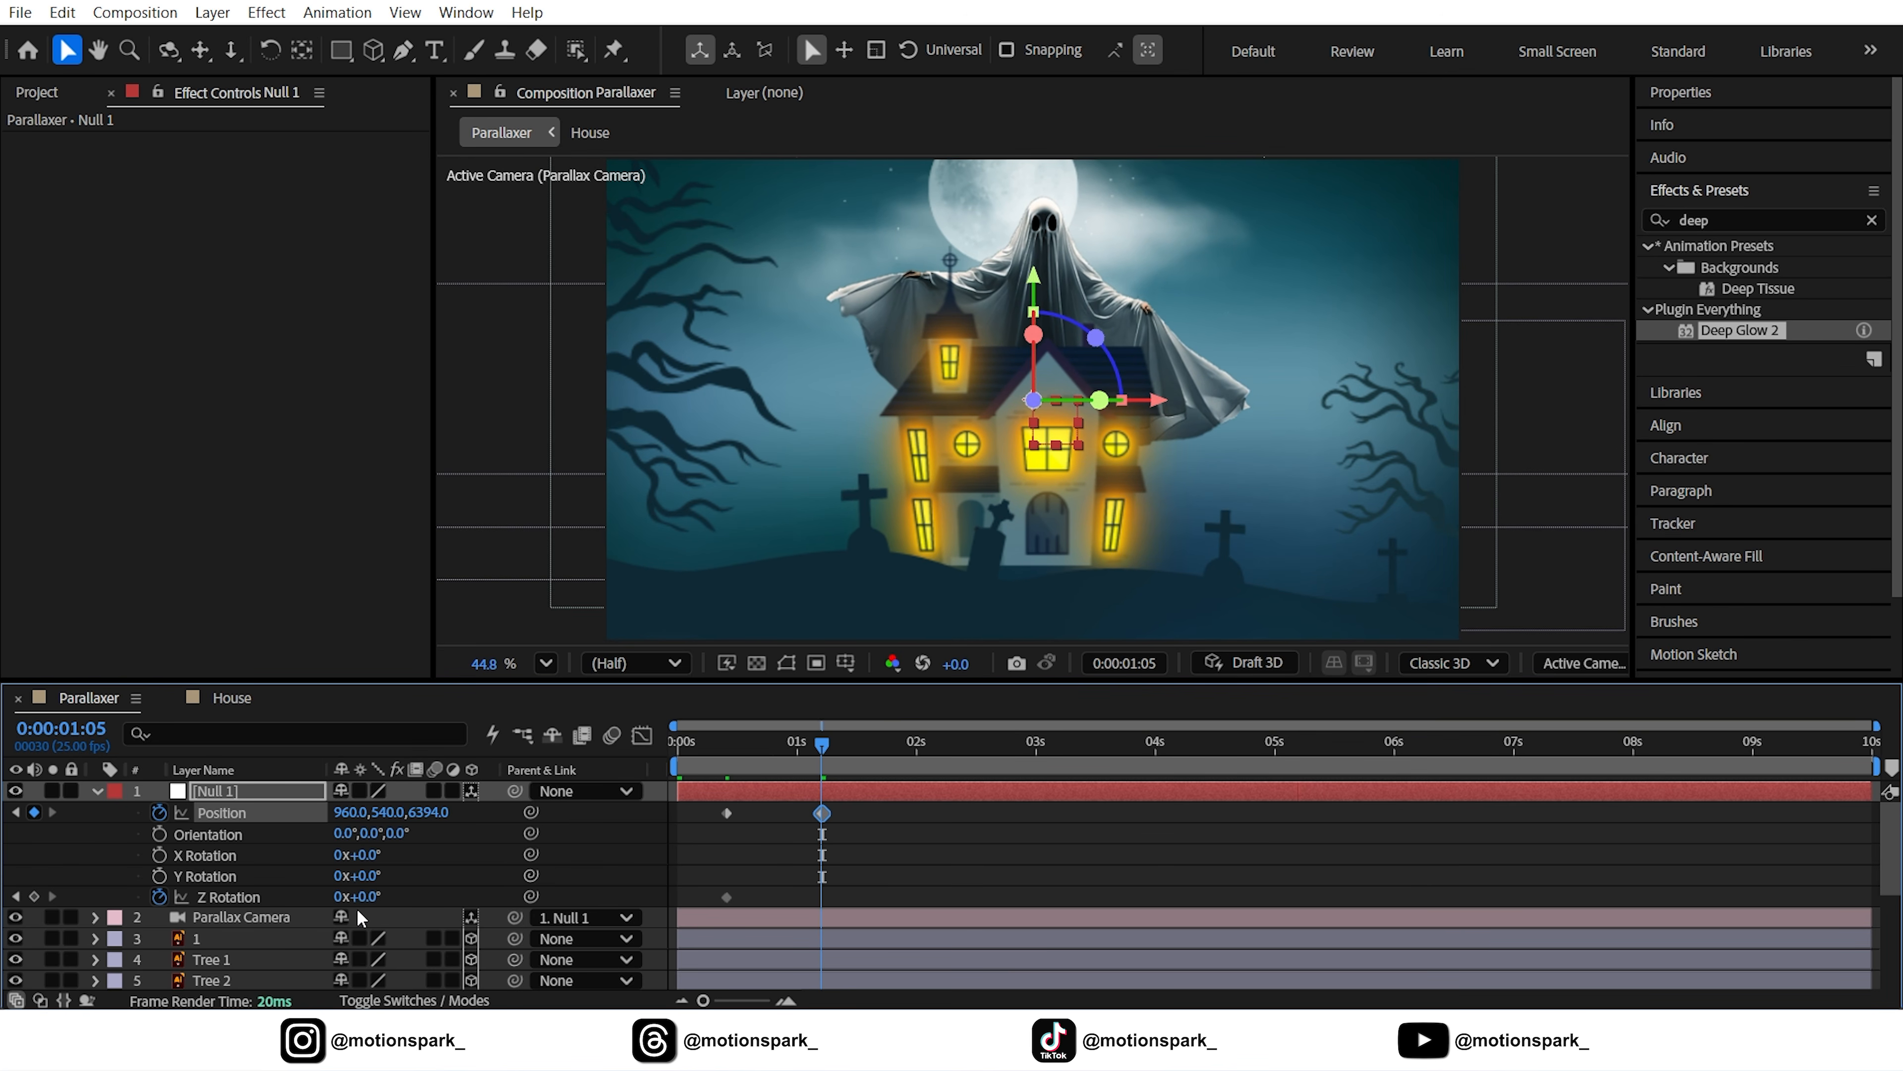
pyautogui.click(375, 895)
pyautogui.write('6')
pyautogui.press('Return')
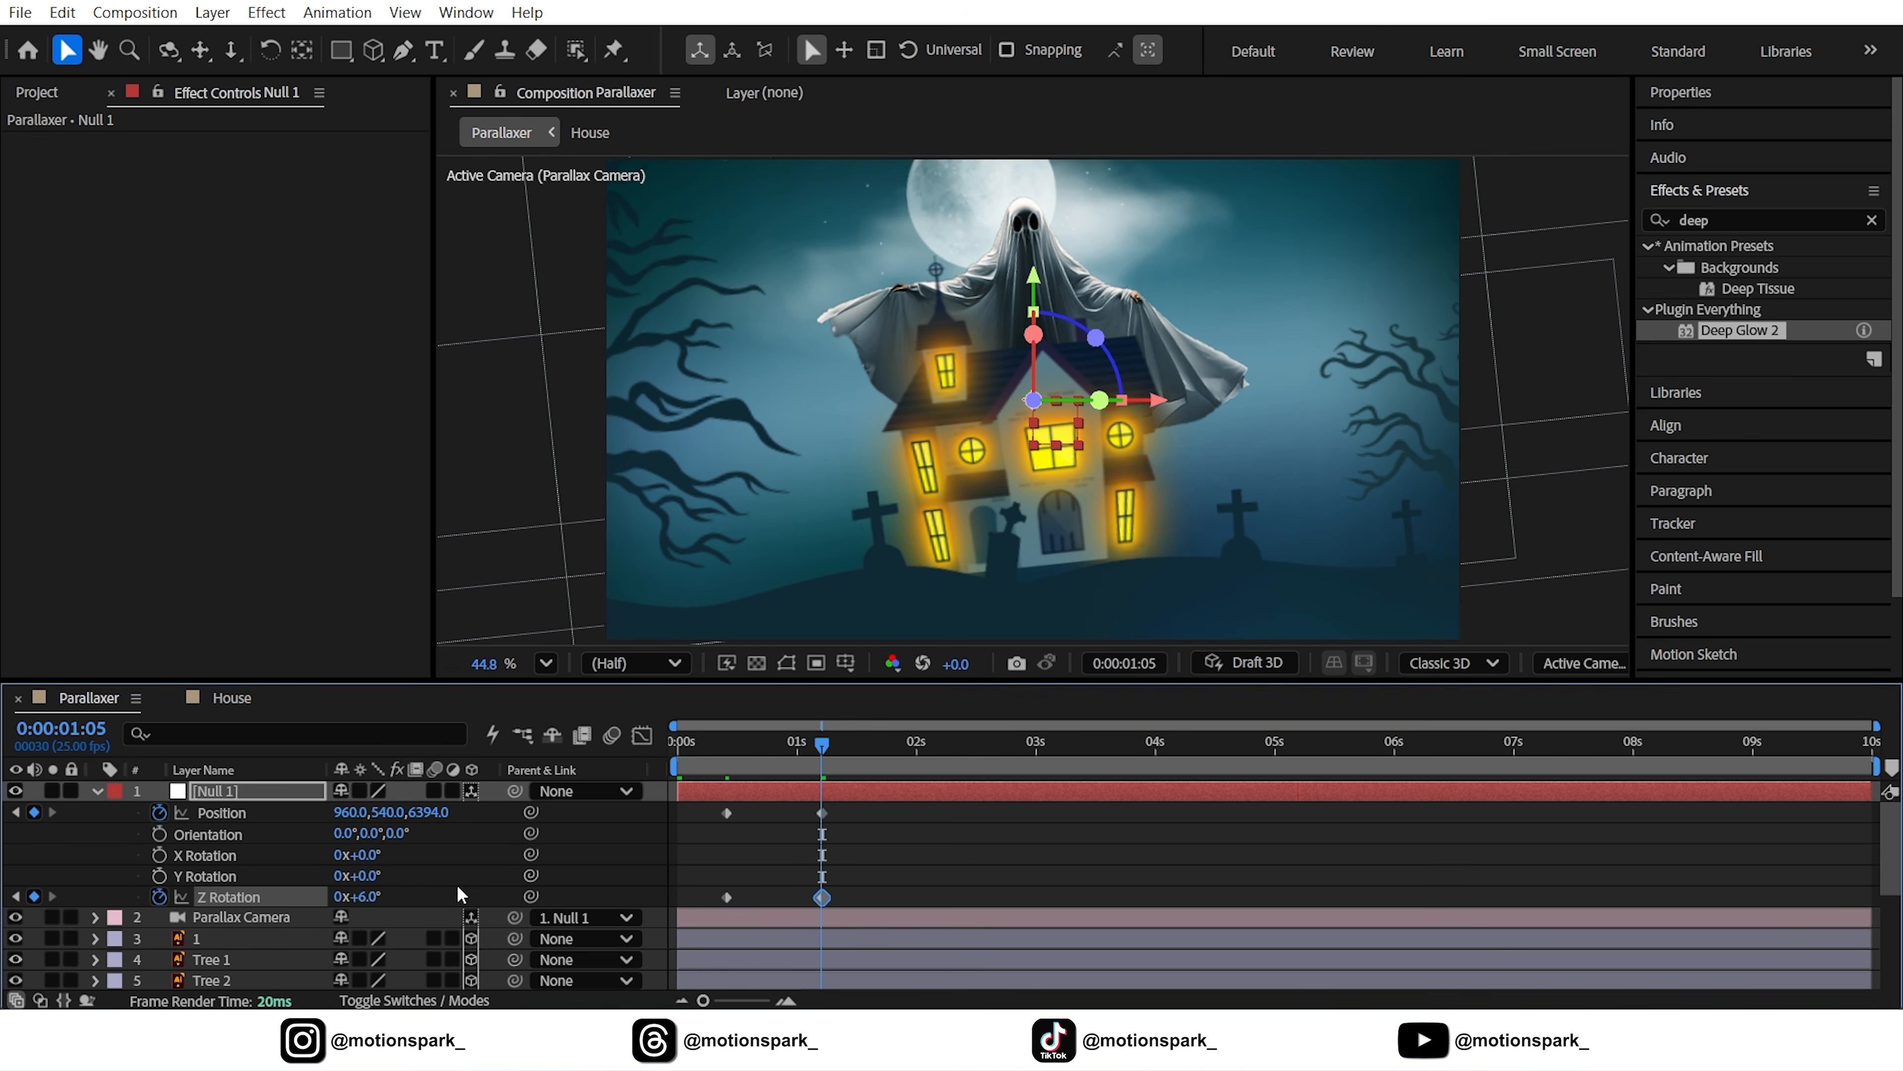
pyautogui.click(613, 860)
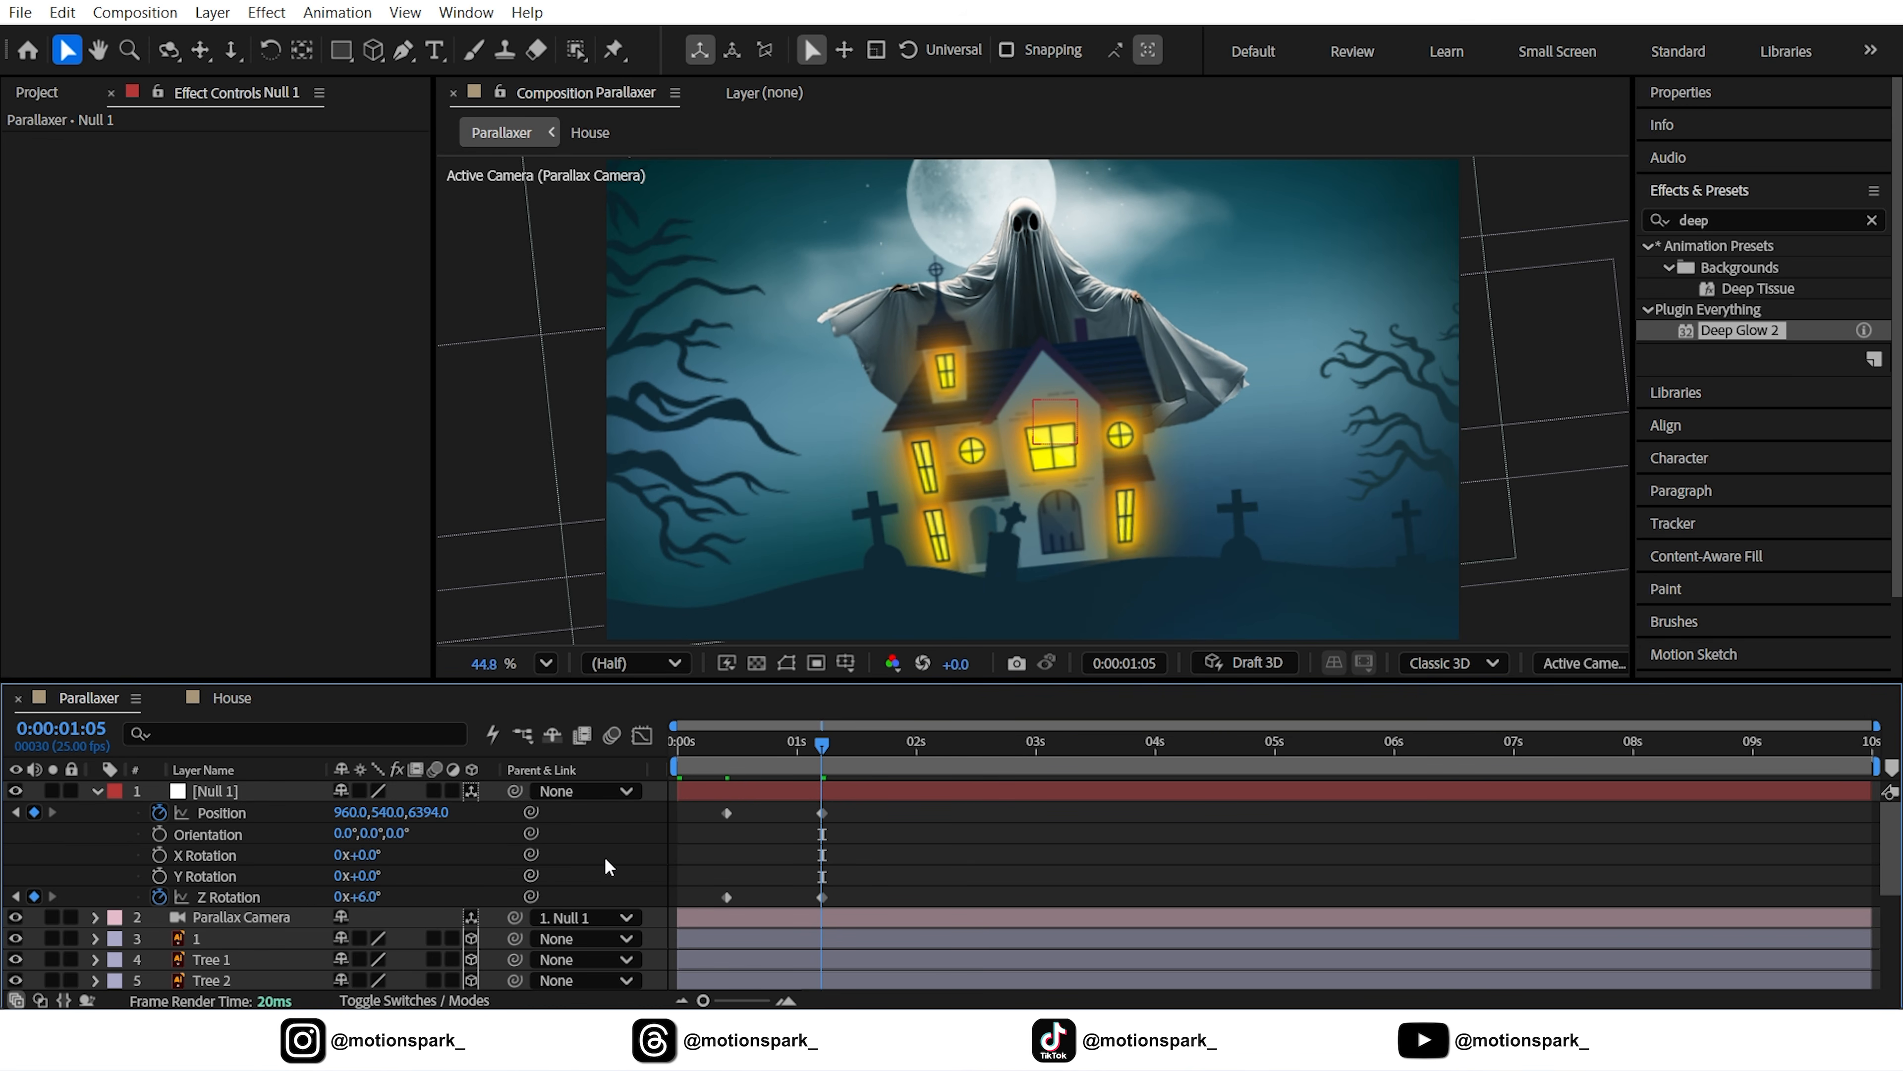
pyautogui.scroll(-5, 420, 878)
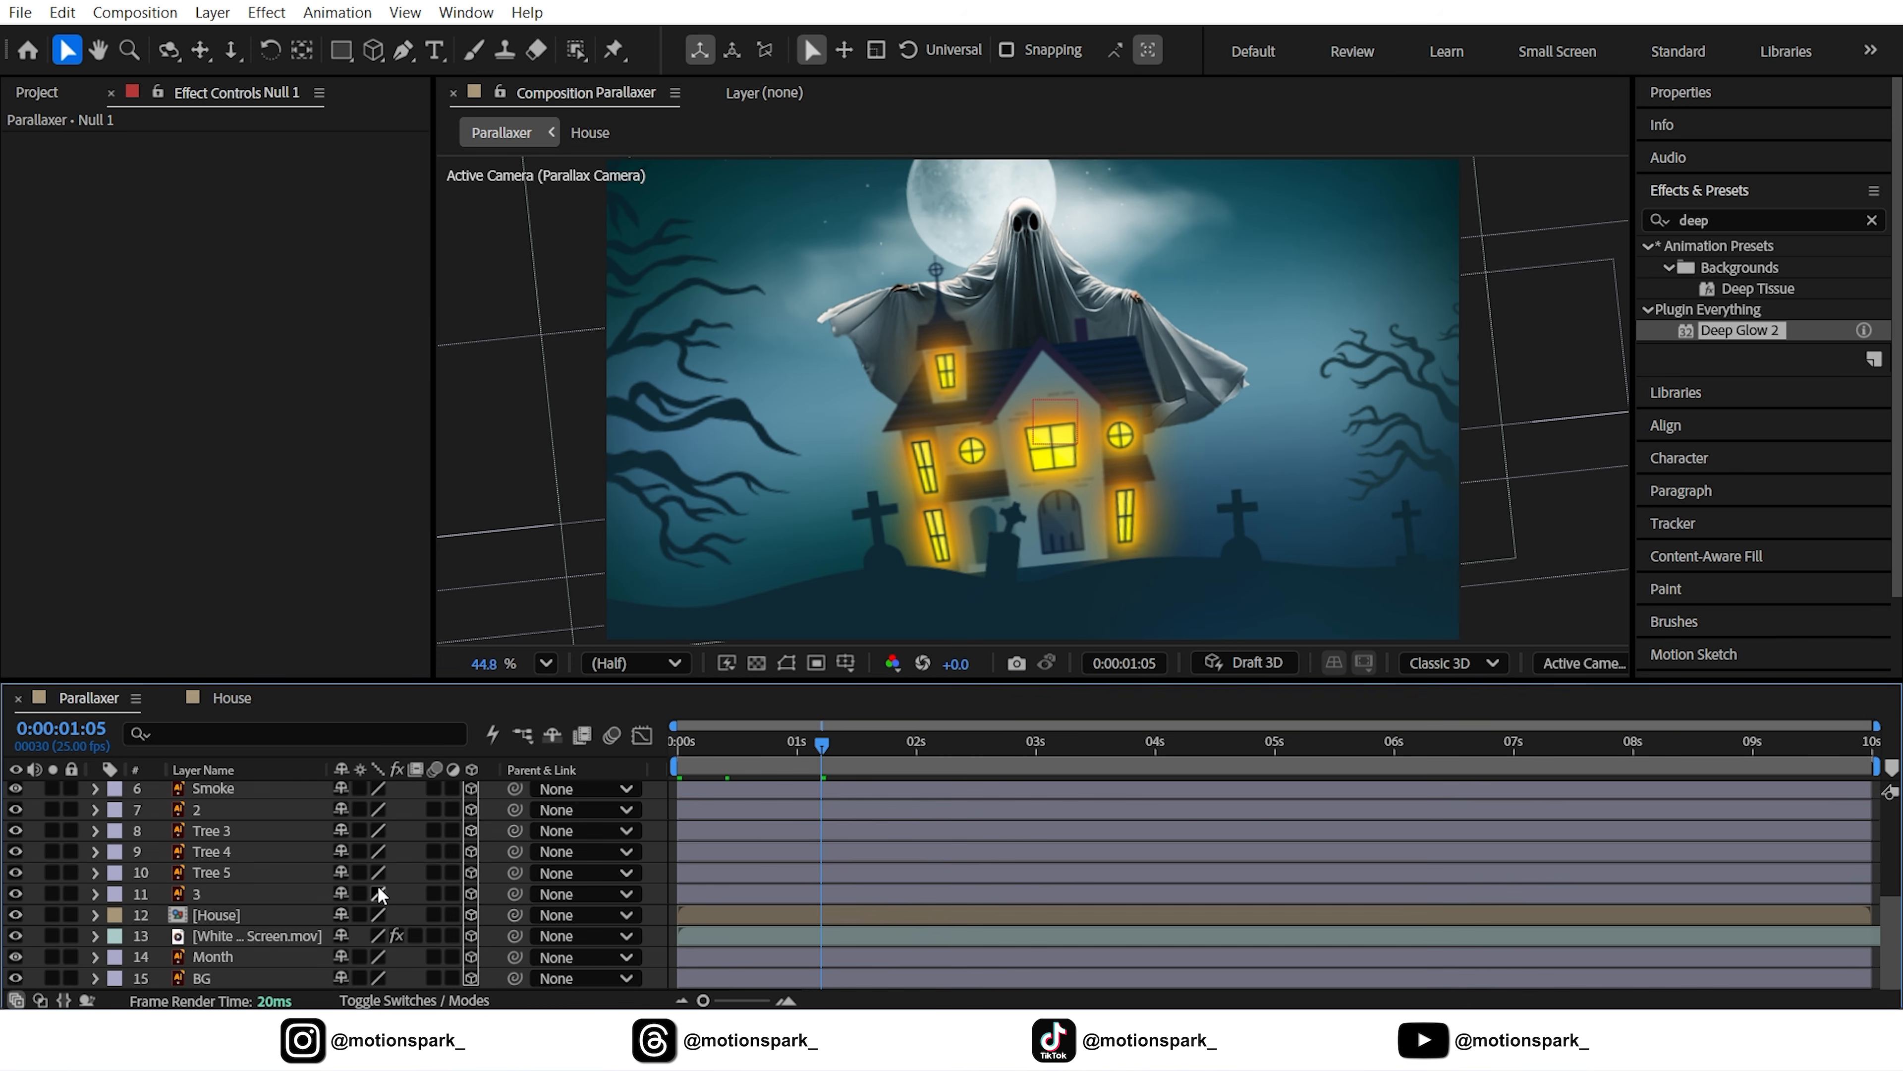
# Set a 0% Opacity keyframe on the White Ghost layer
pyautogui.click(262, 935)
pyautogui.press('t')
pyautogui.click(349, 958)
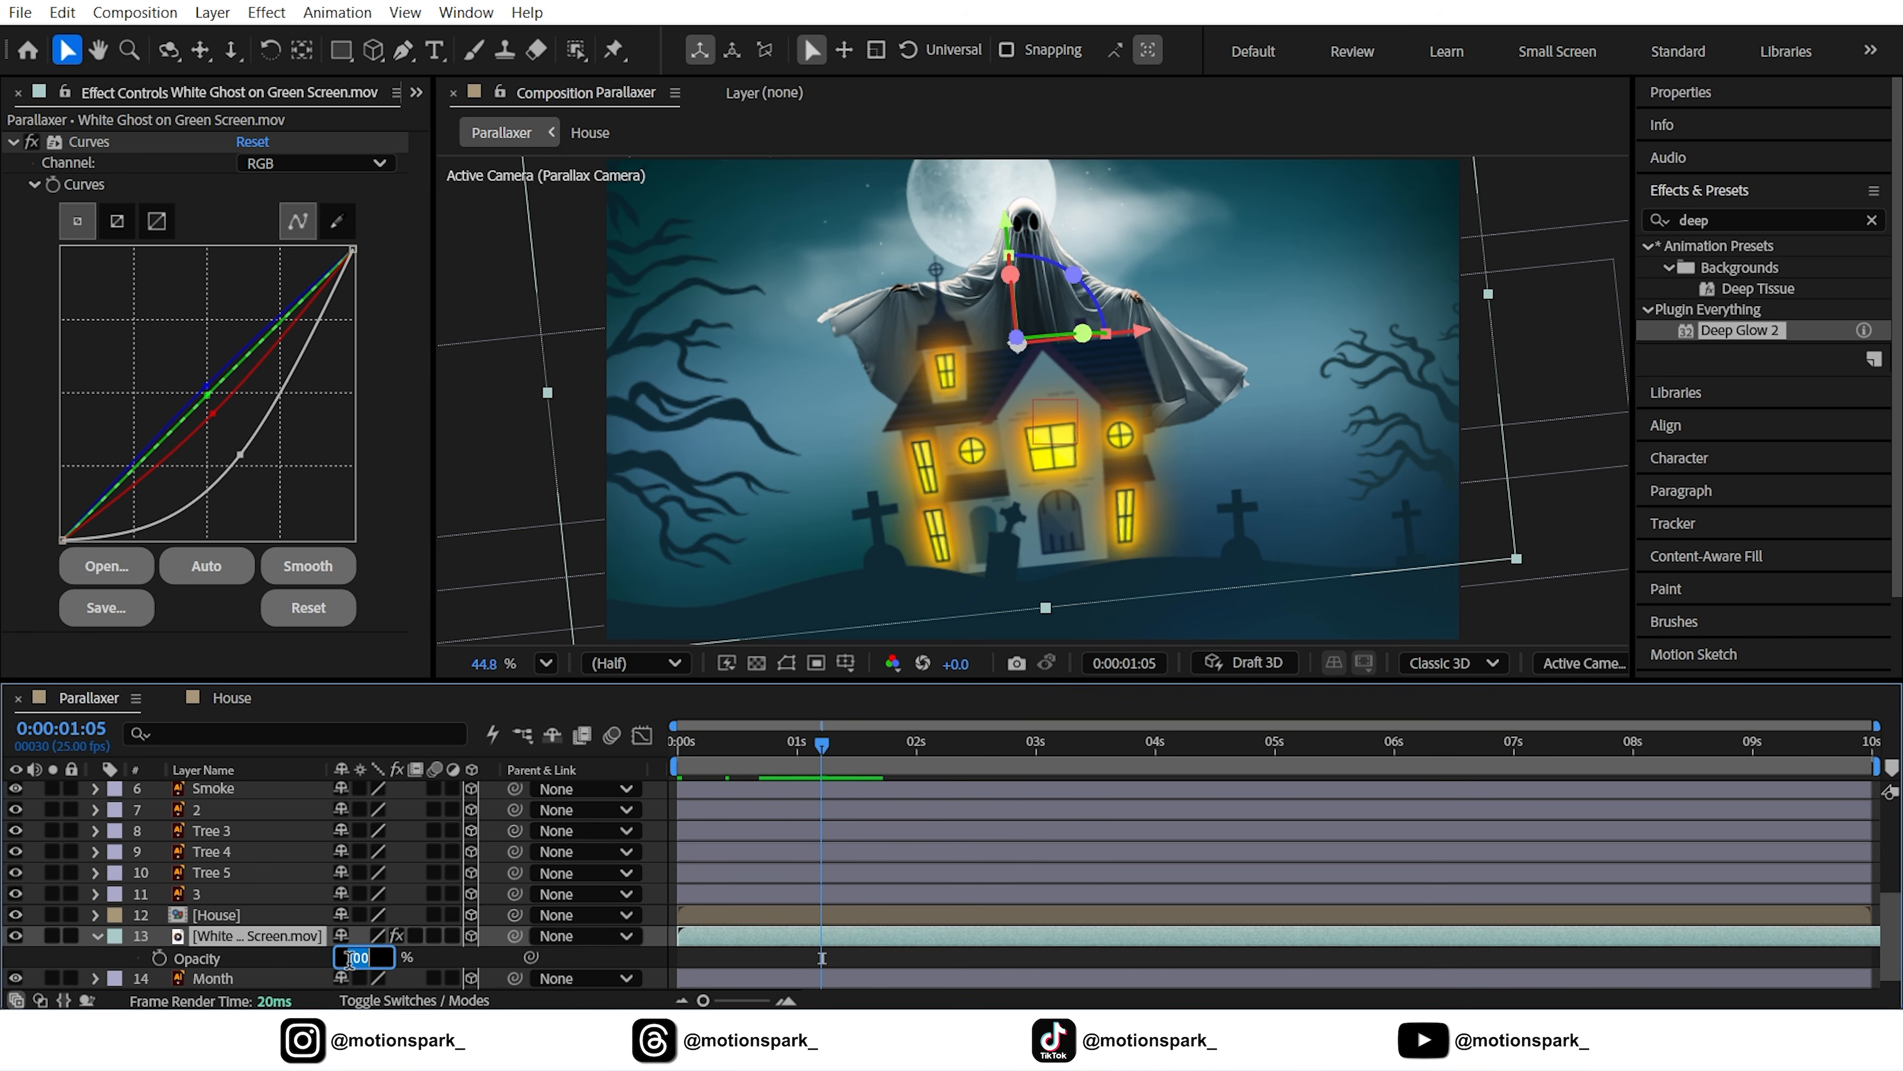
pyautogui.write('0')
pyautogui.click(437, 969)
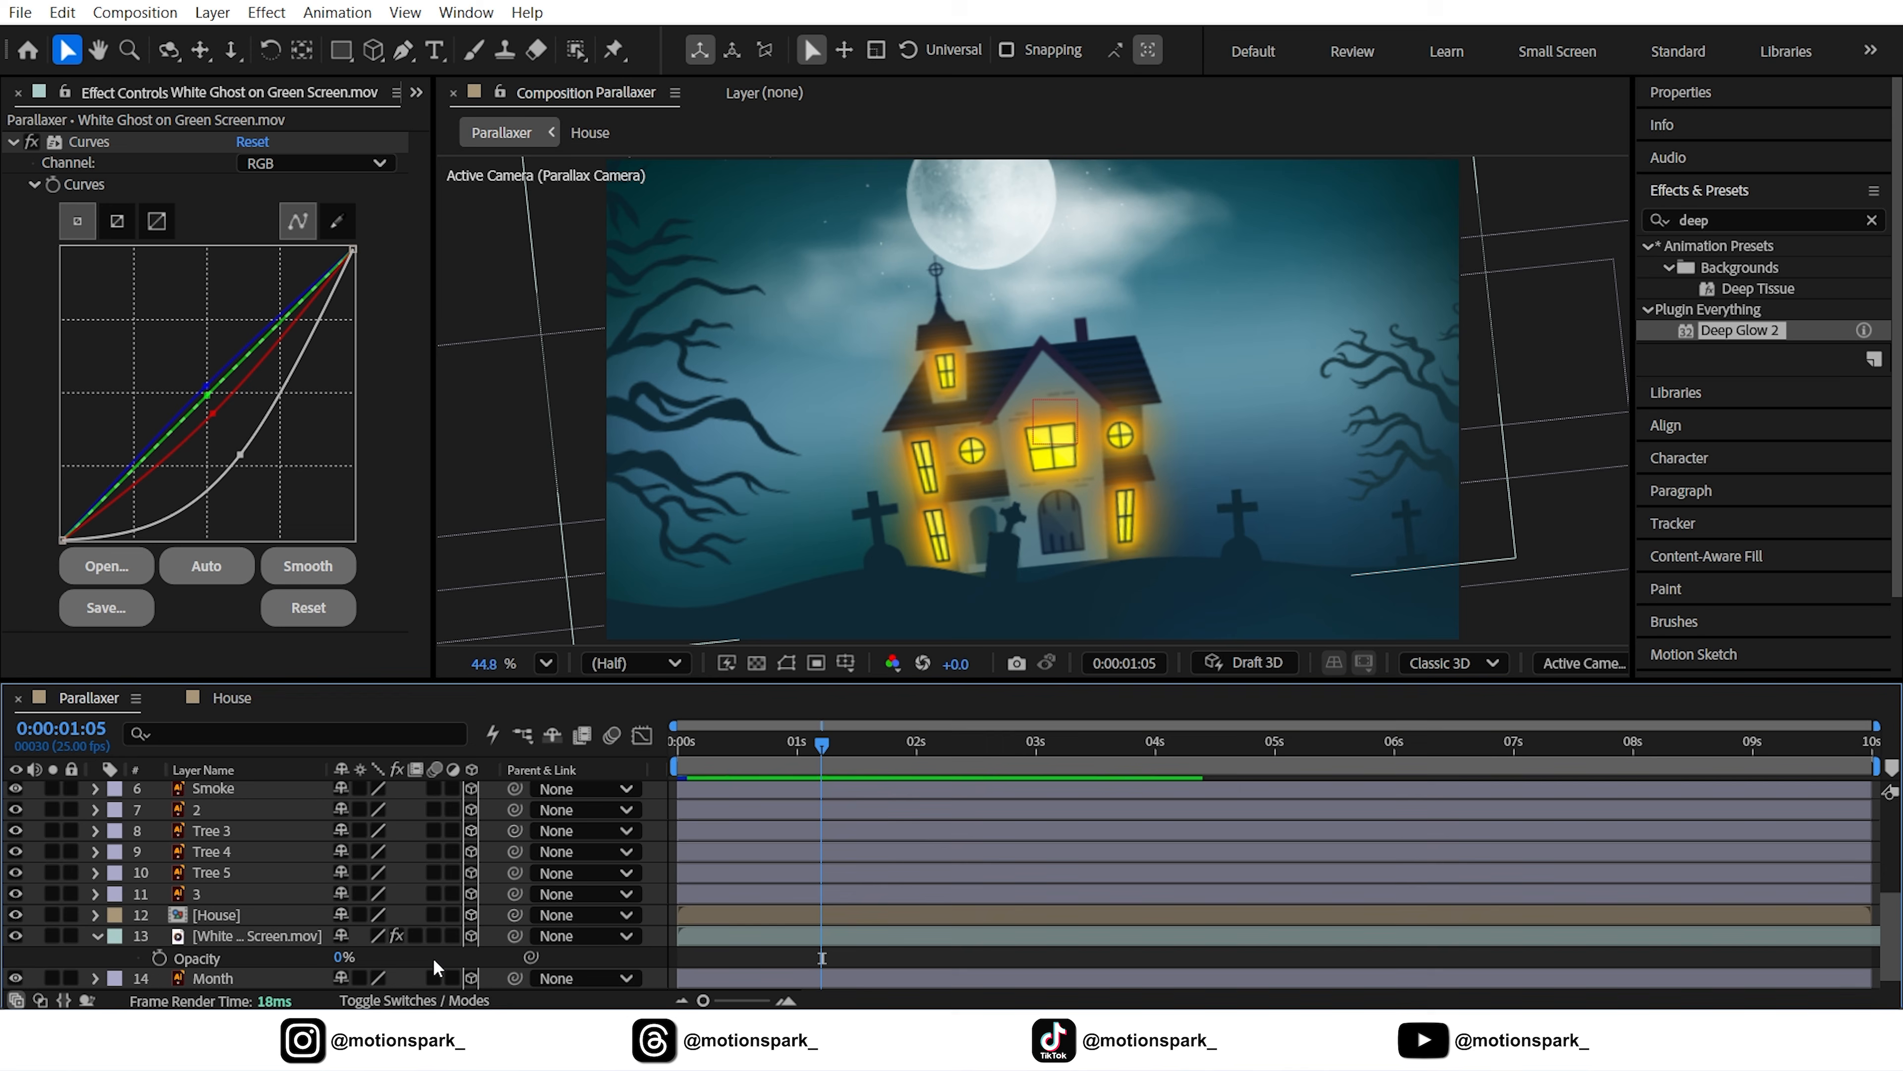
pyautogui.click(159, 959)
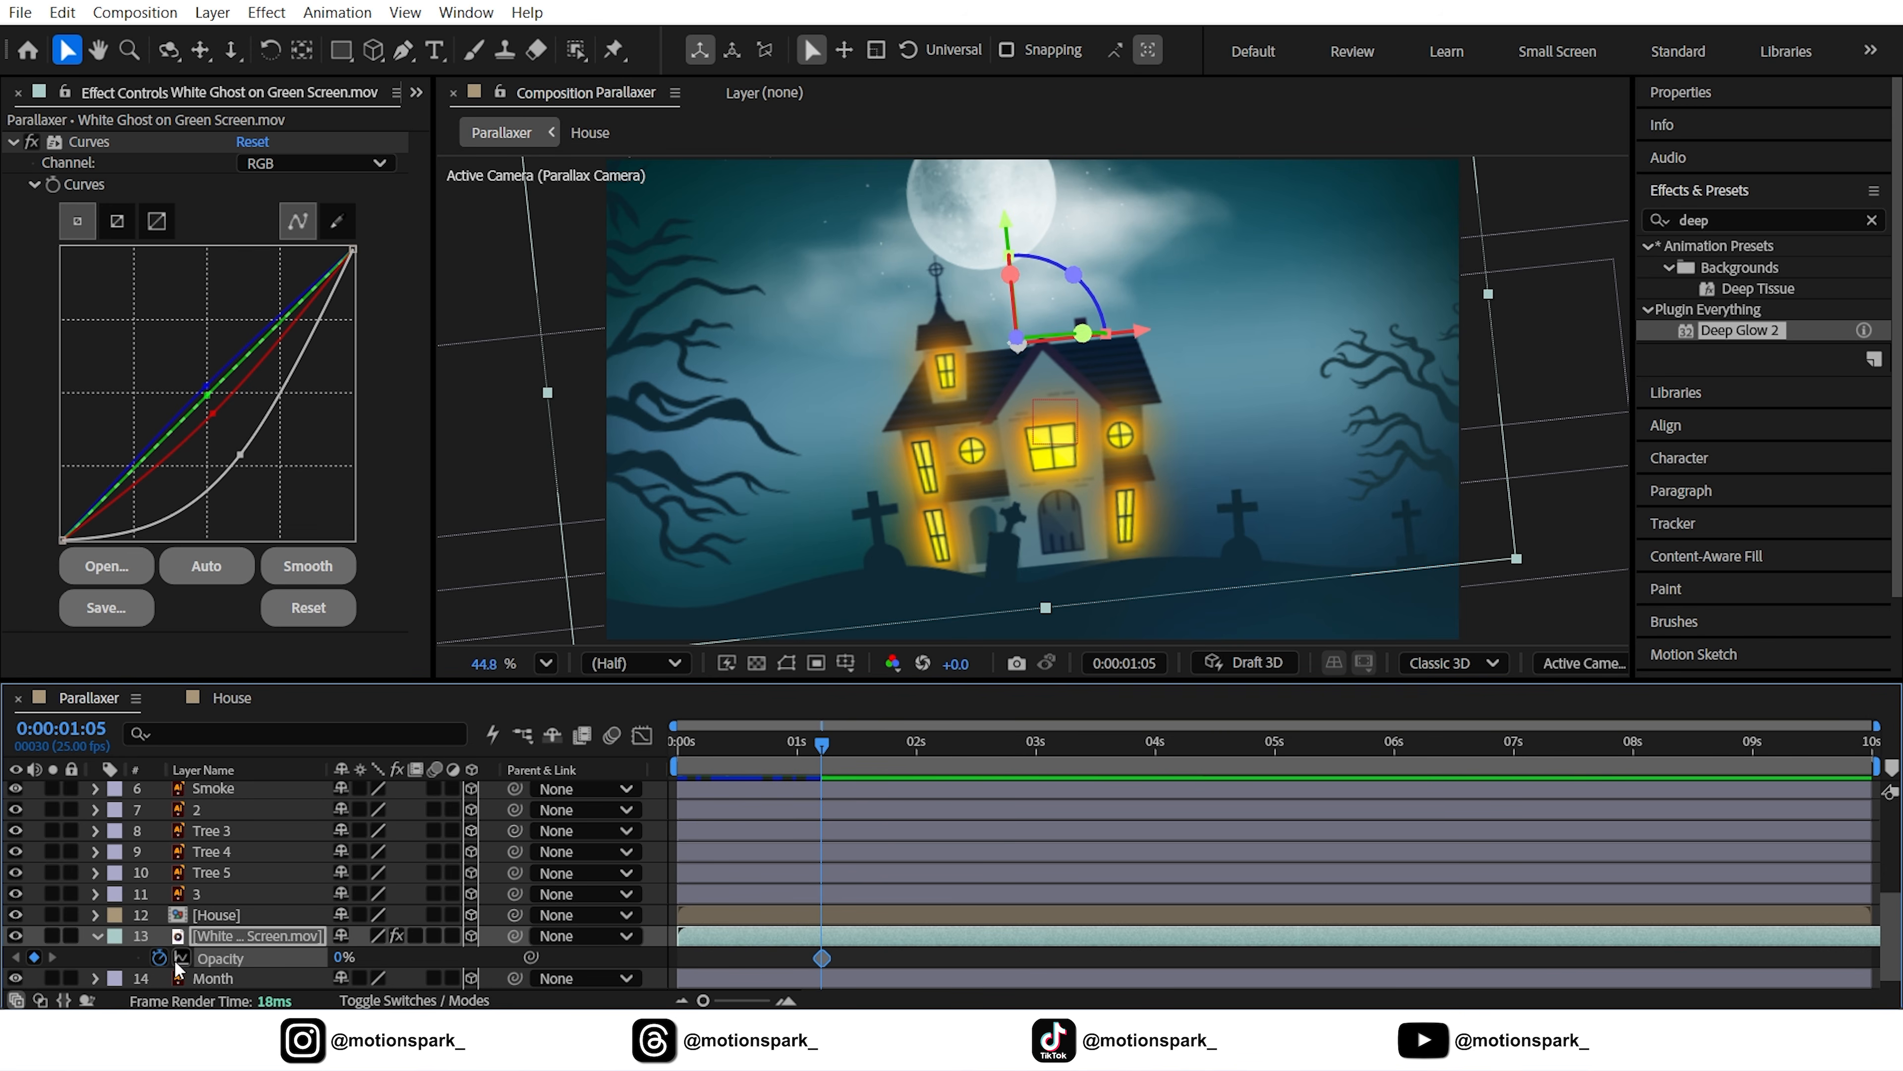
# Keyframe the ghost's Opacity alternating 100% and 0% on each following frame
pyautogui.press('pagedown')
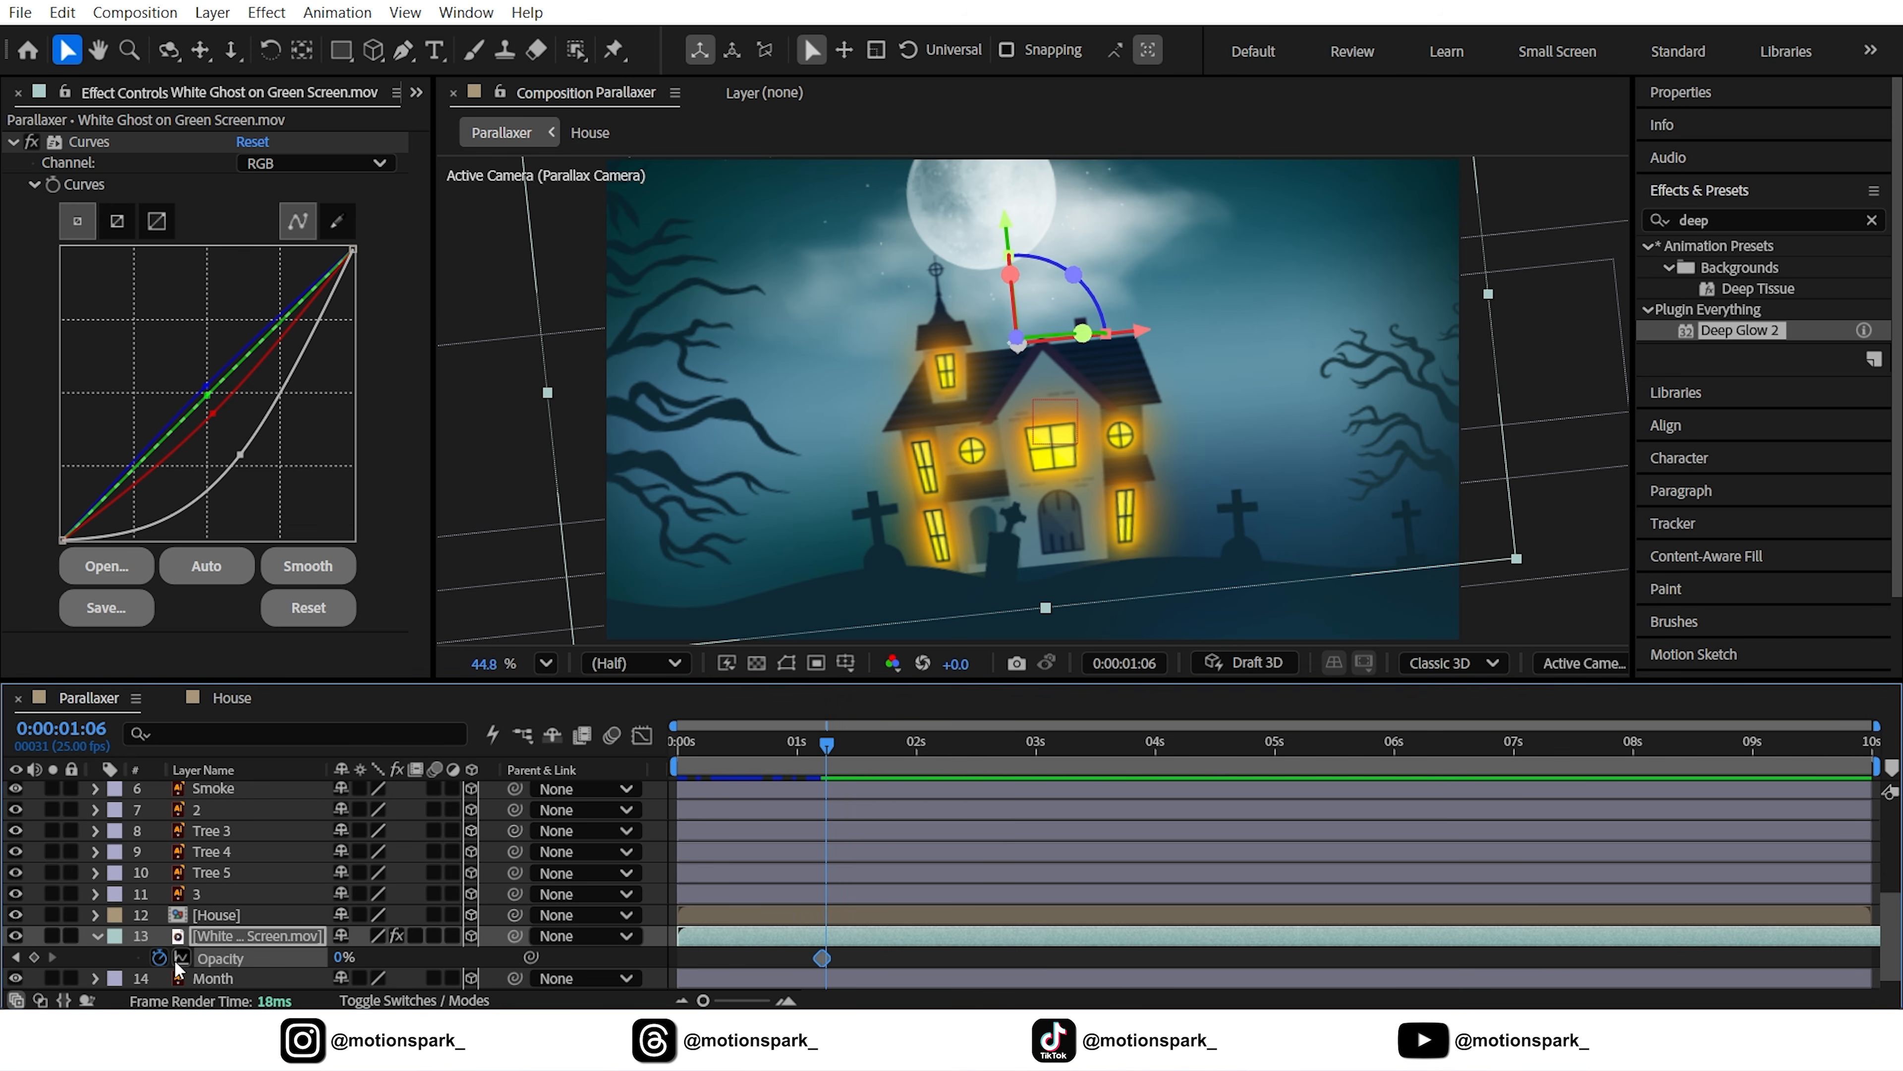
pyautogui.click(342, 960)
pyautogui.press('Return')
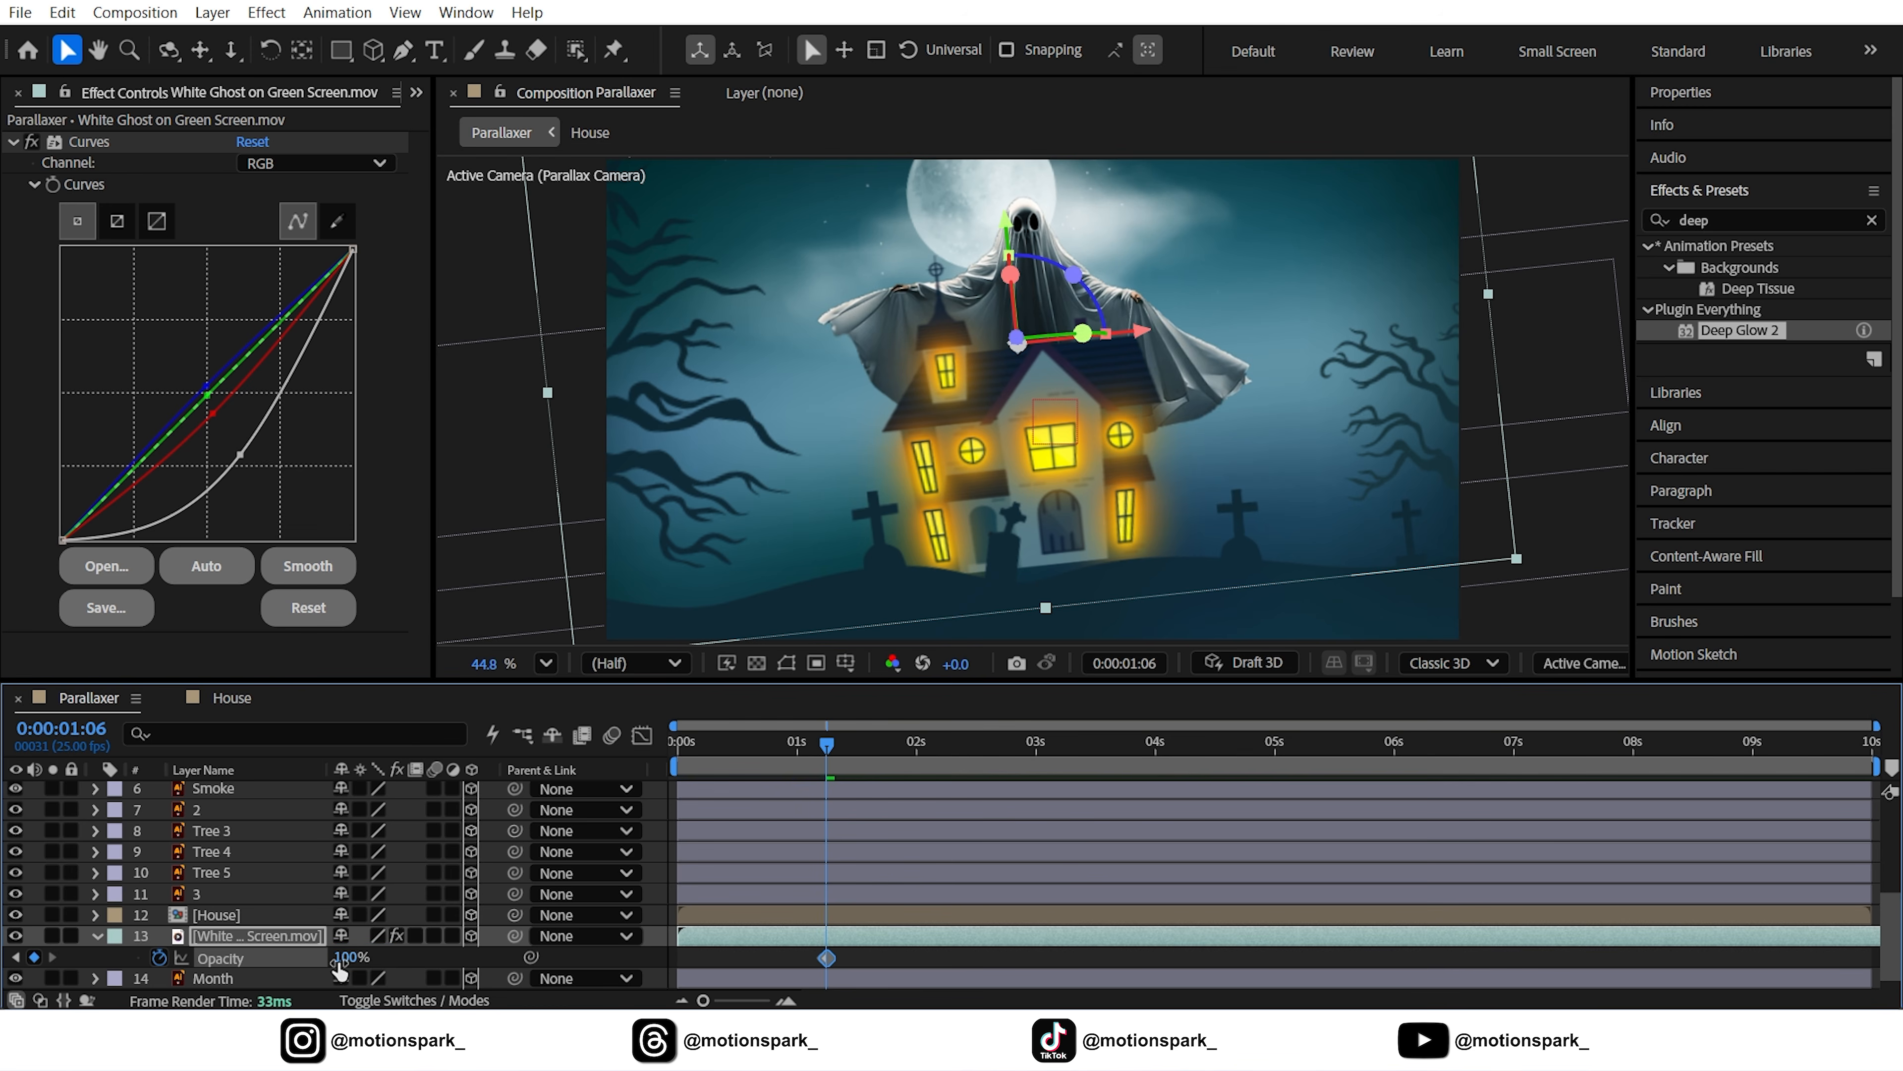
pyautogui.press('pagedown')
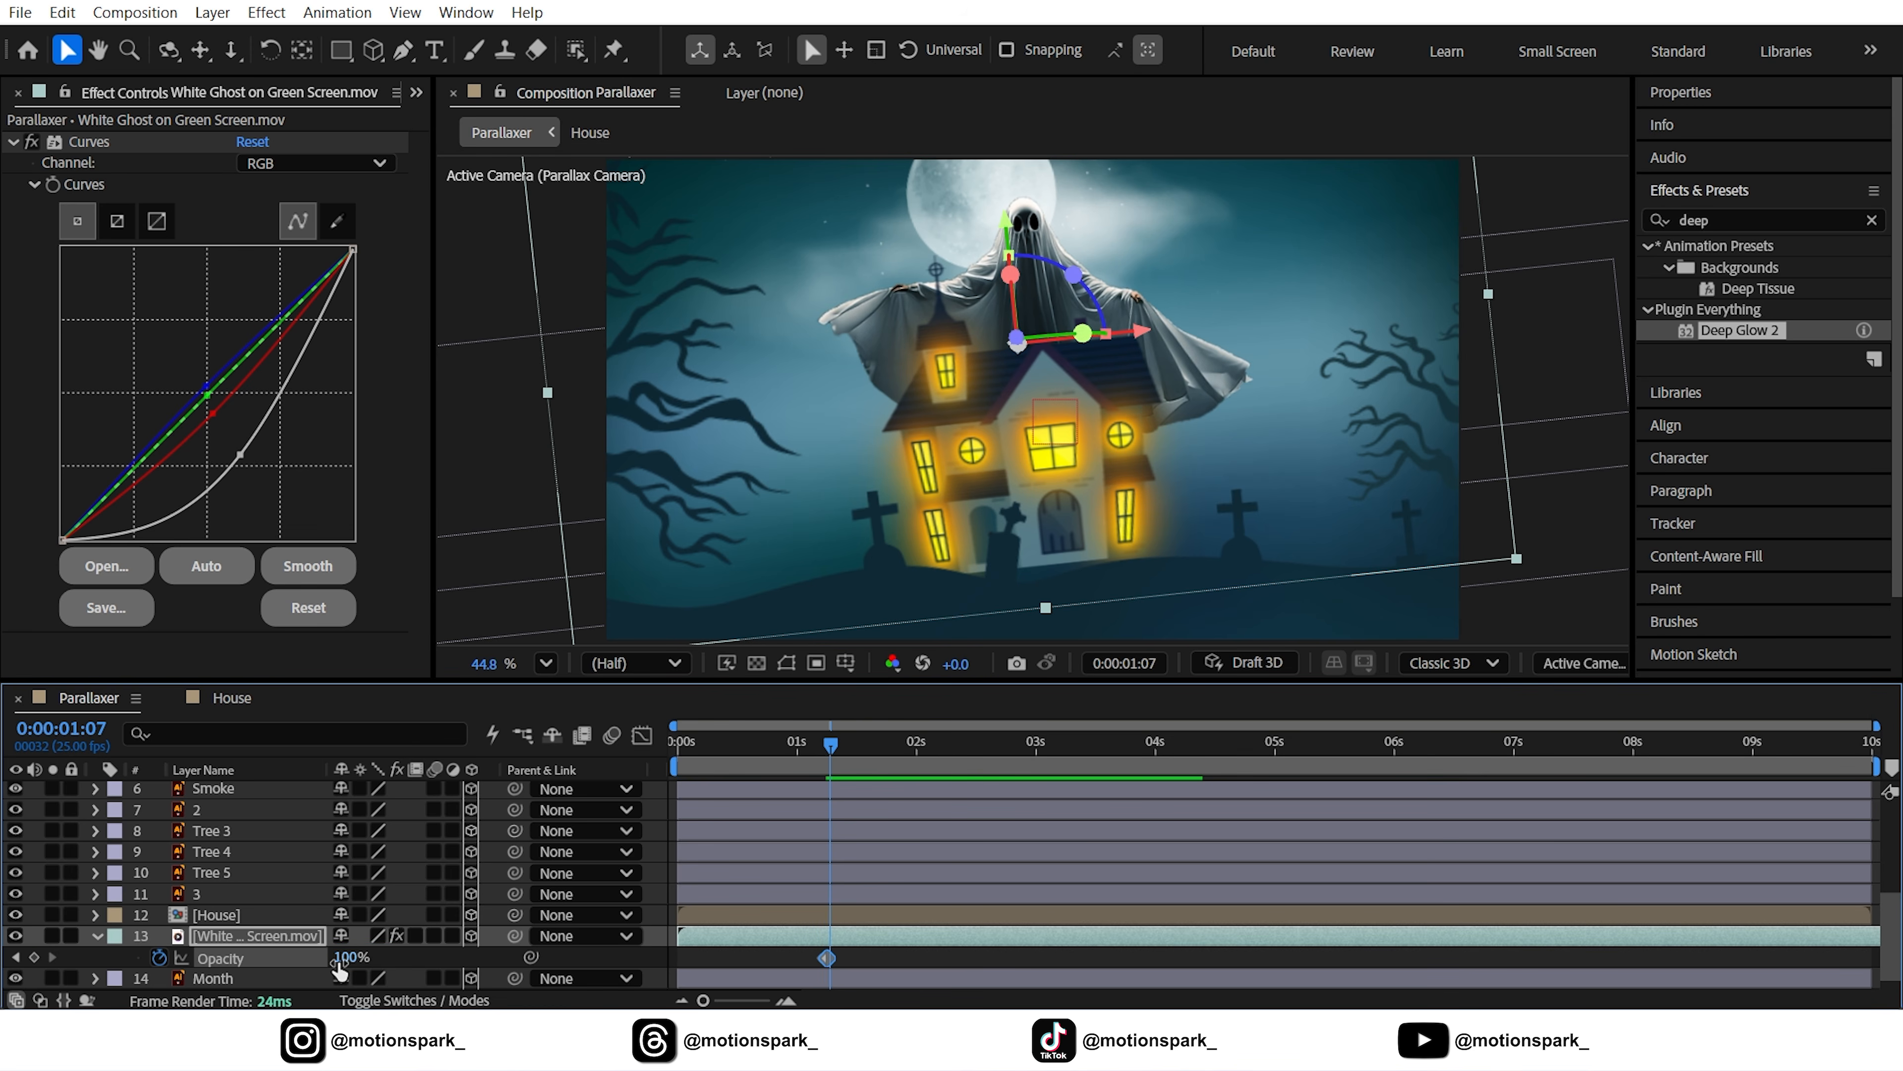
pyautogui.click(341, 960)
pyautogui.press('Return')
pyautogui.press('pagedown')
pyautogui.click(340, 961)
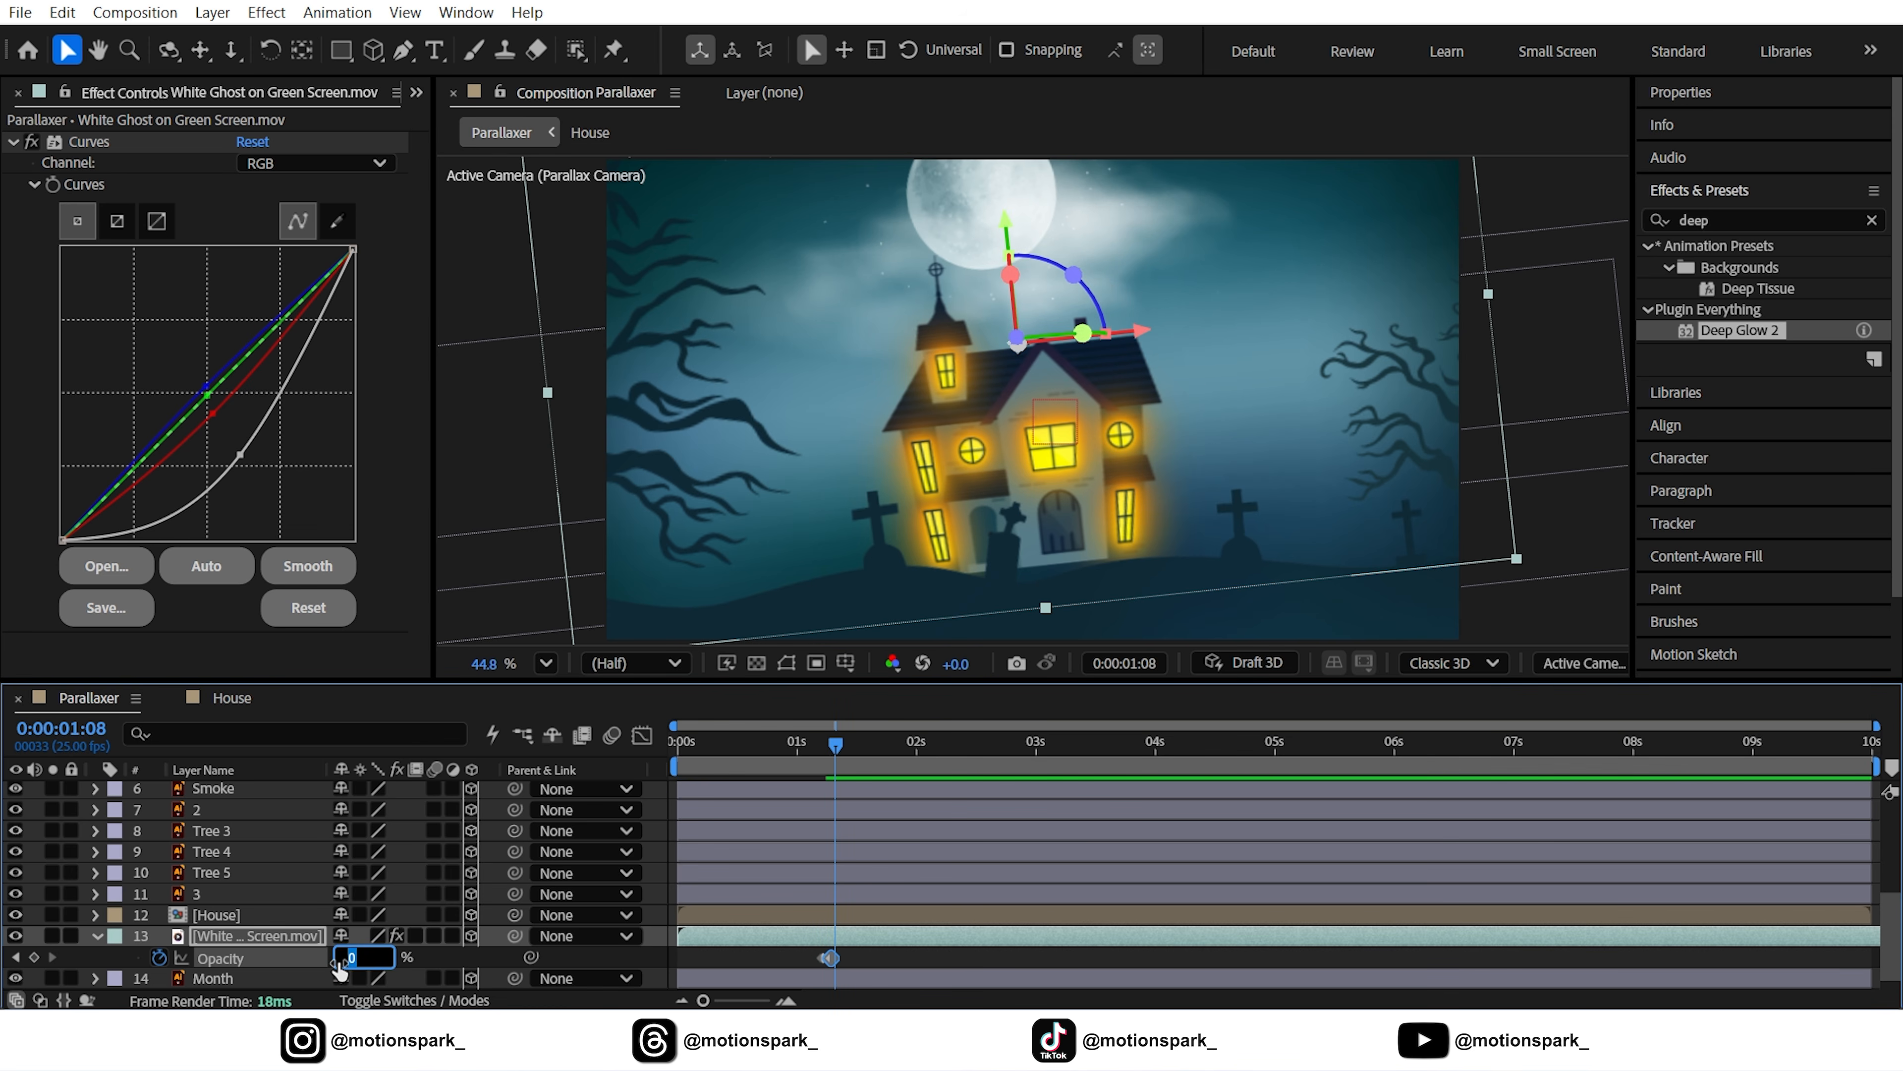
pyautogui.write('100')
pyautogui.press('Return')
pyautogui.press('pagedown')
pyautogui.click(340, 961)
pyautogui.write('0')
pyautogui.press('Return')
pyautogui.press('pagedown')
pyautogui.click(340, 961)
pyautogui.write('100')
pyautogui.press('Return')
pyautogui.press('pagedown')
pyautogui.click(340, 961)
pyautogui.write('0')
pyautogui.press('Return')
pyautogui.press('pagedown')
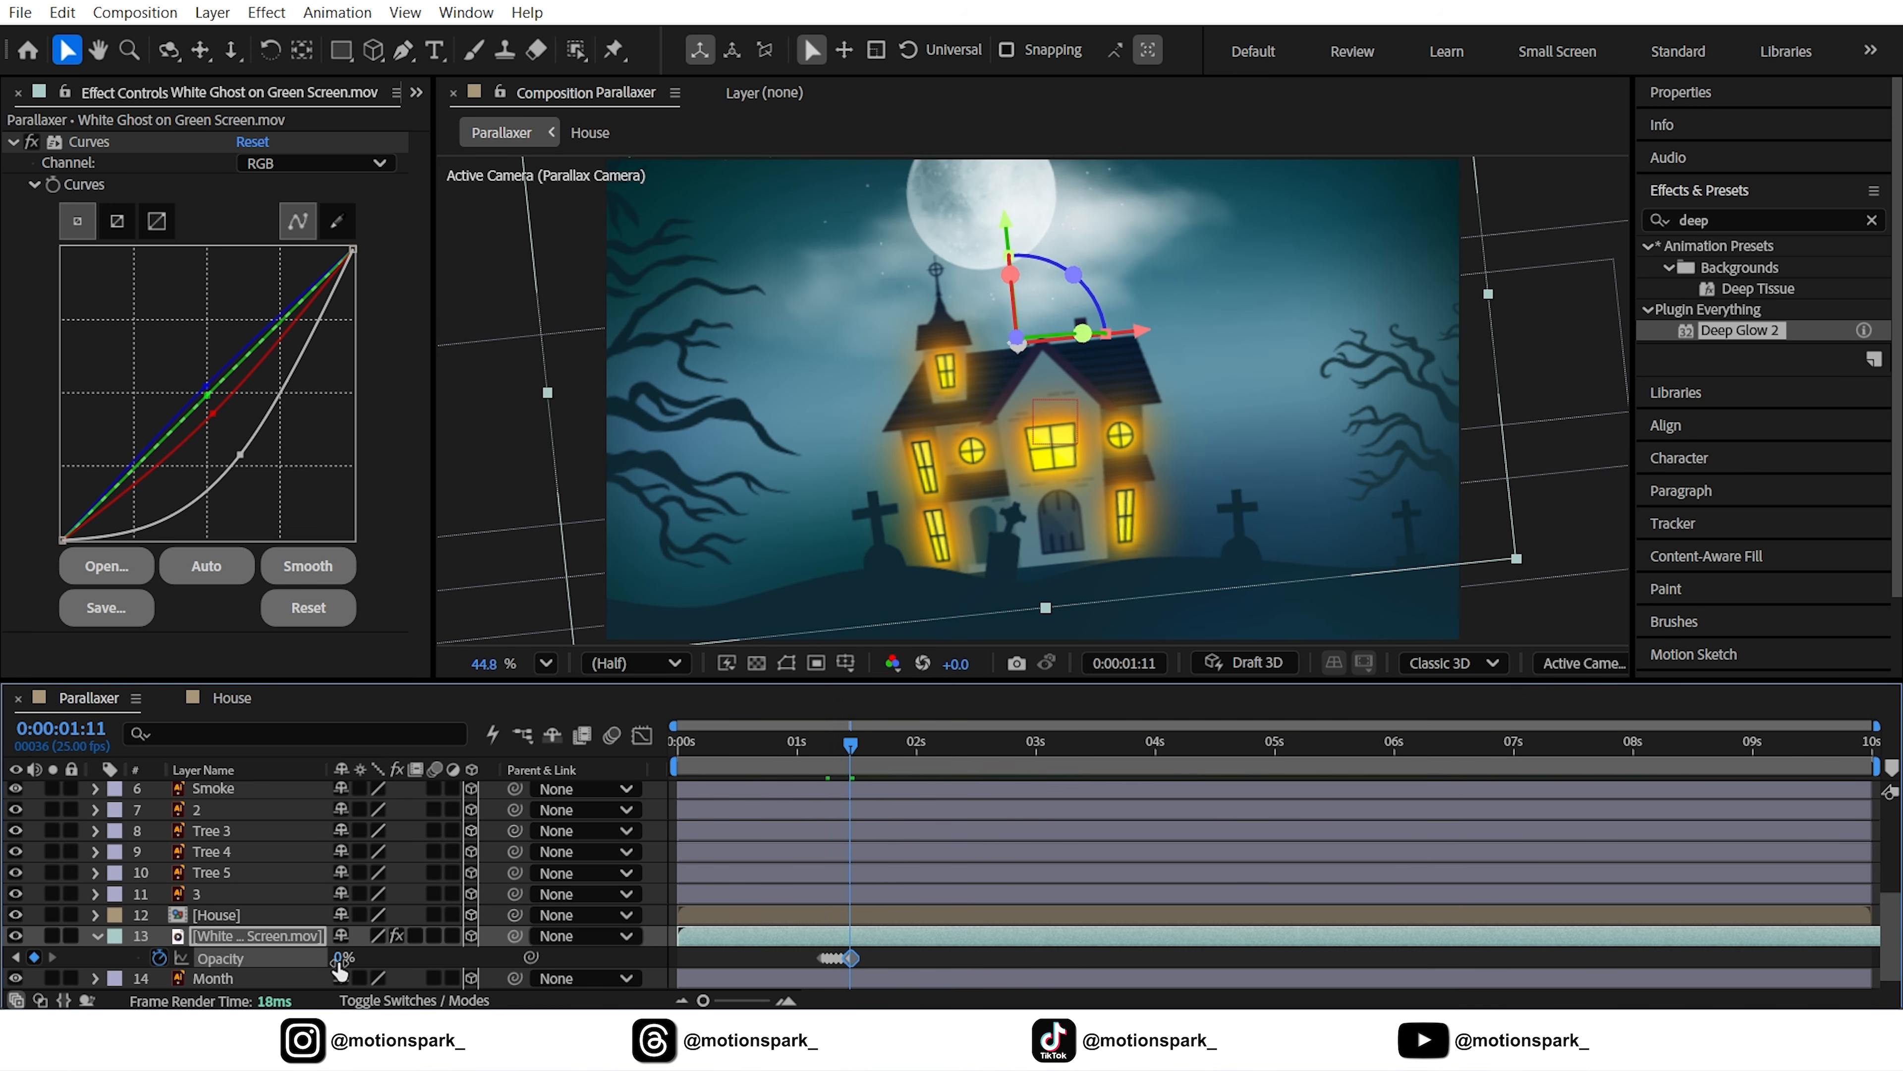
pyautogui.click(340, 960)
pyautogui.write('100')
pyautogui.click(877, 963)
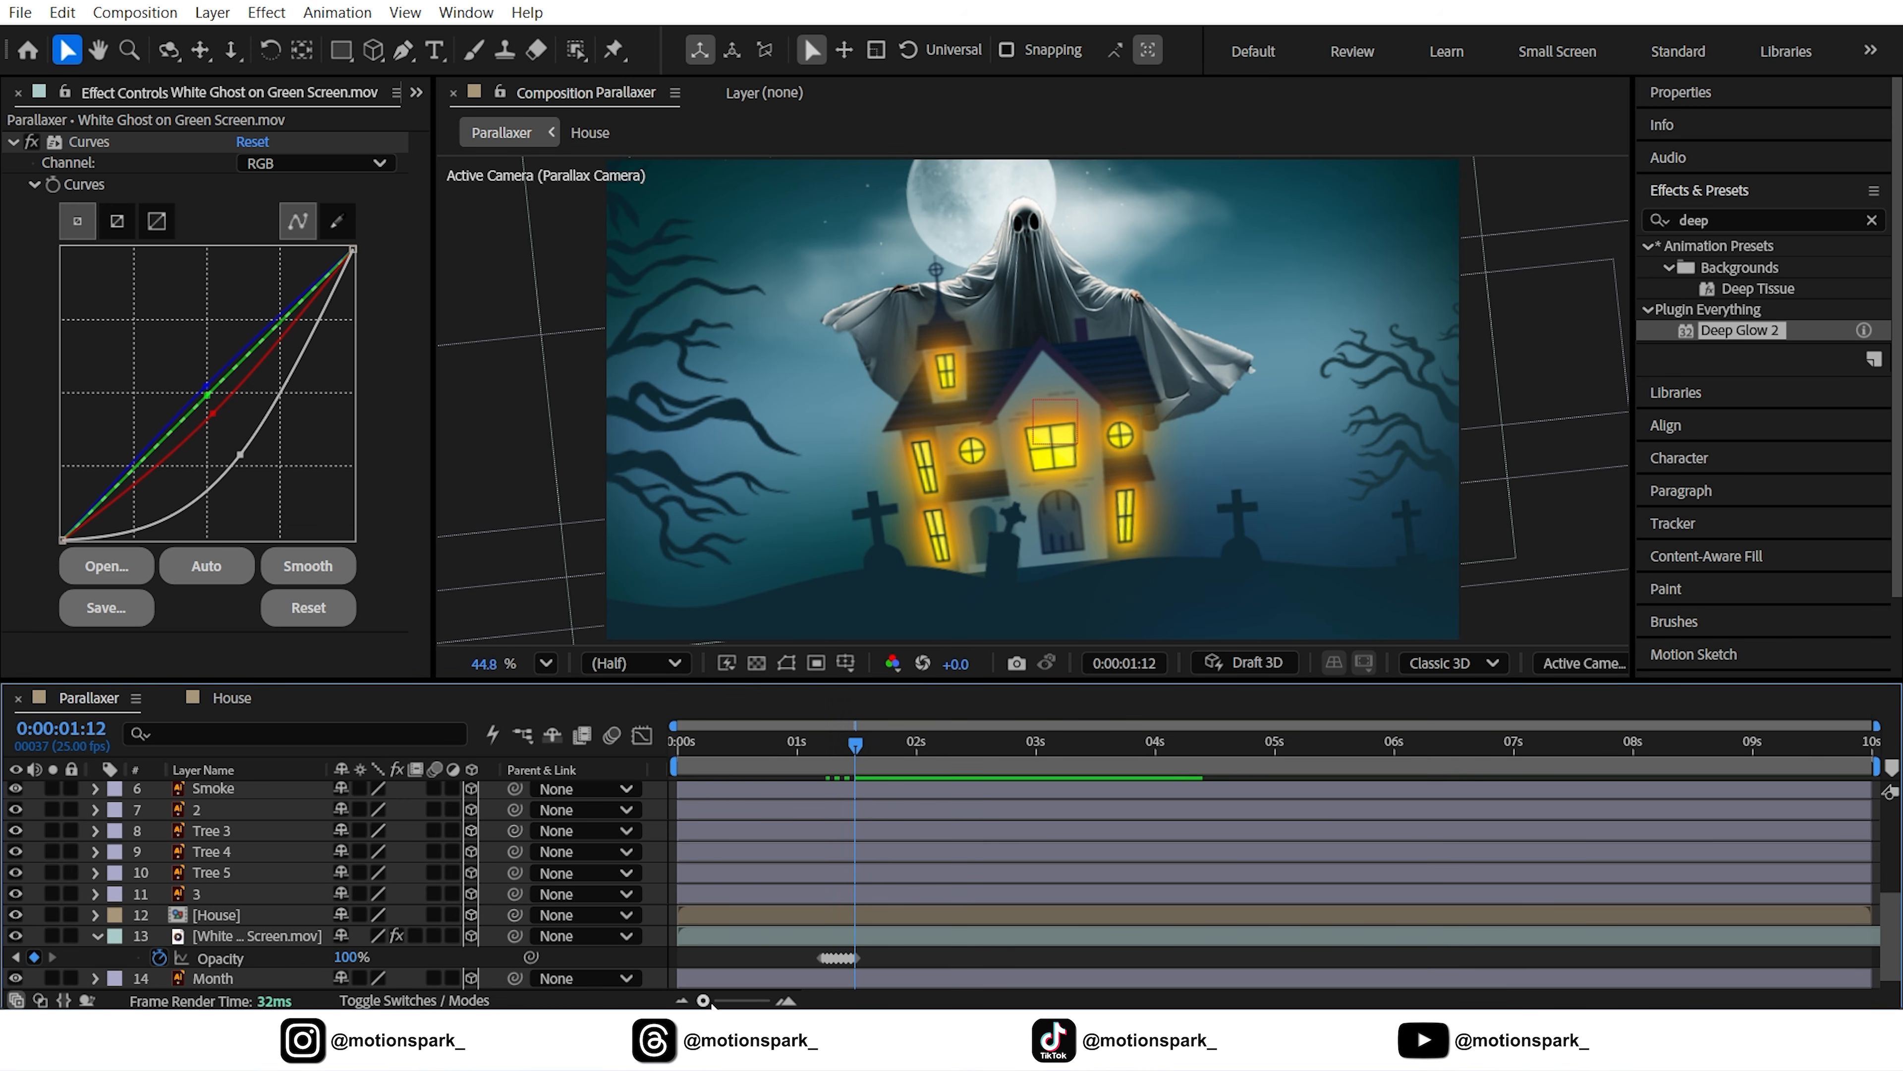
# Convert the flicker keyframes to hold keyframes and return the playhead to 1:01
pyautogui.moveTo(703, 1001); pyautogui.dragTo(733, 1000)
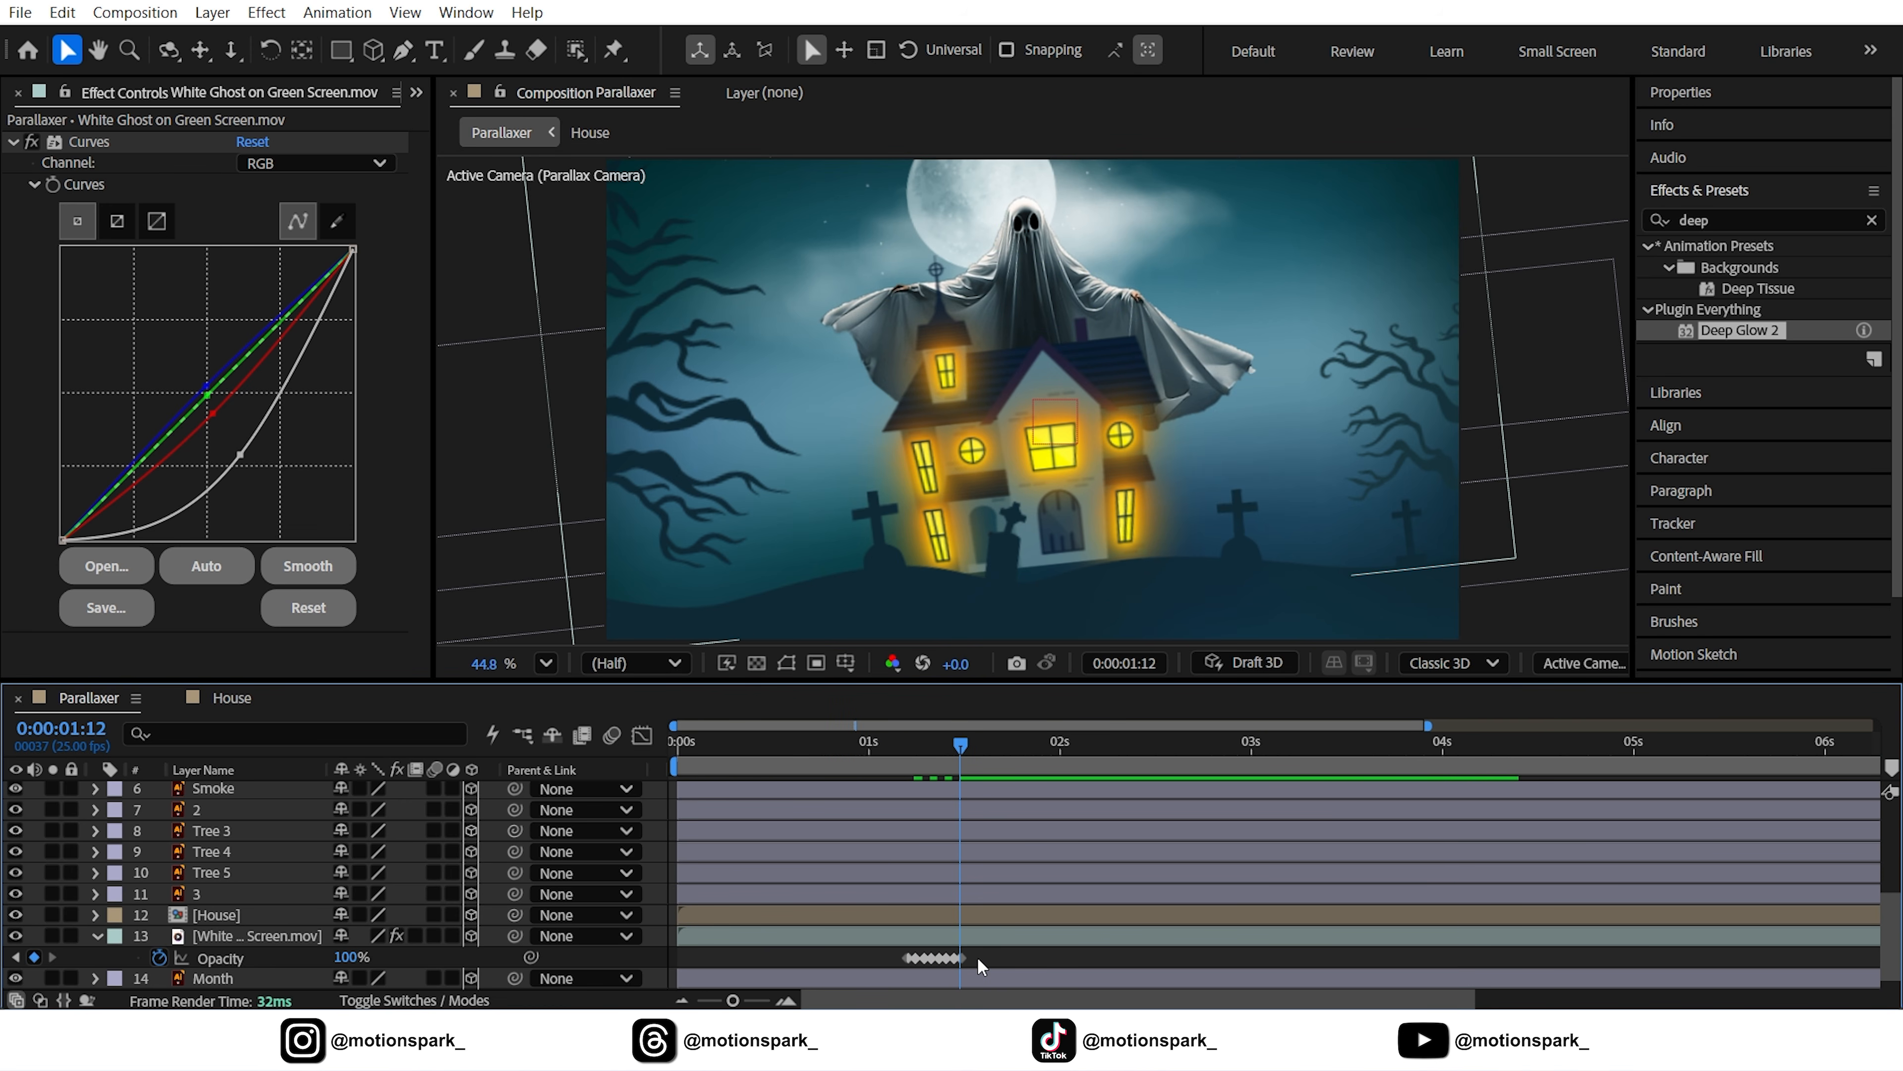
pyautogui.moveTo(981, 967); pyautogui.dragTo(882, 954)
pyautogui.rightClick(922, 959)
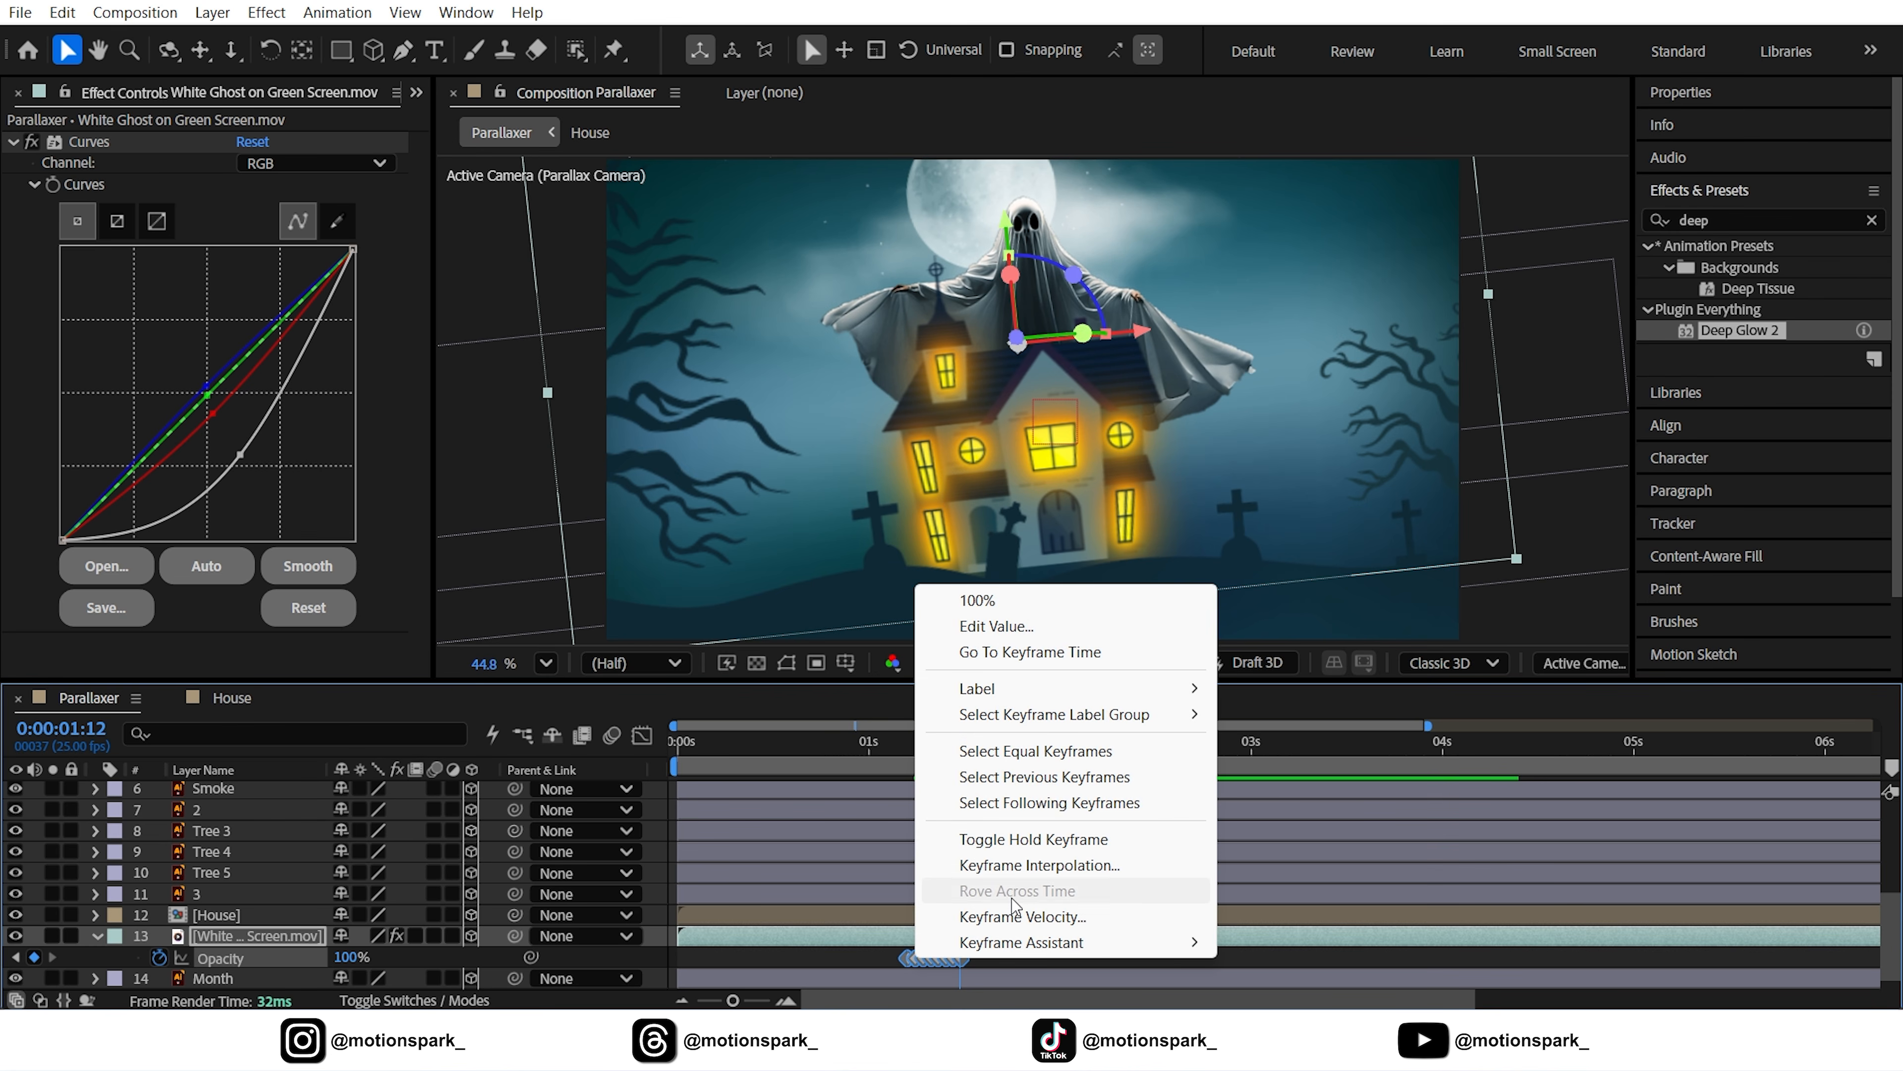
pyautogui.click(1028, 840)
pyautogui.click(862, 964)
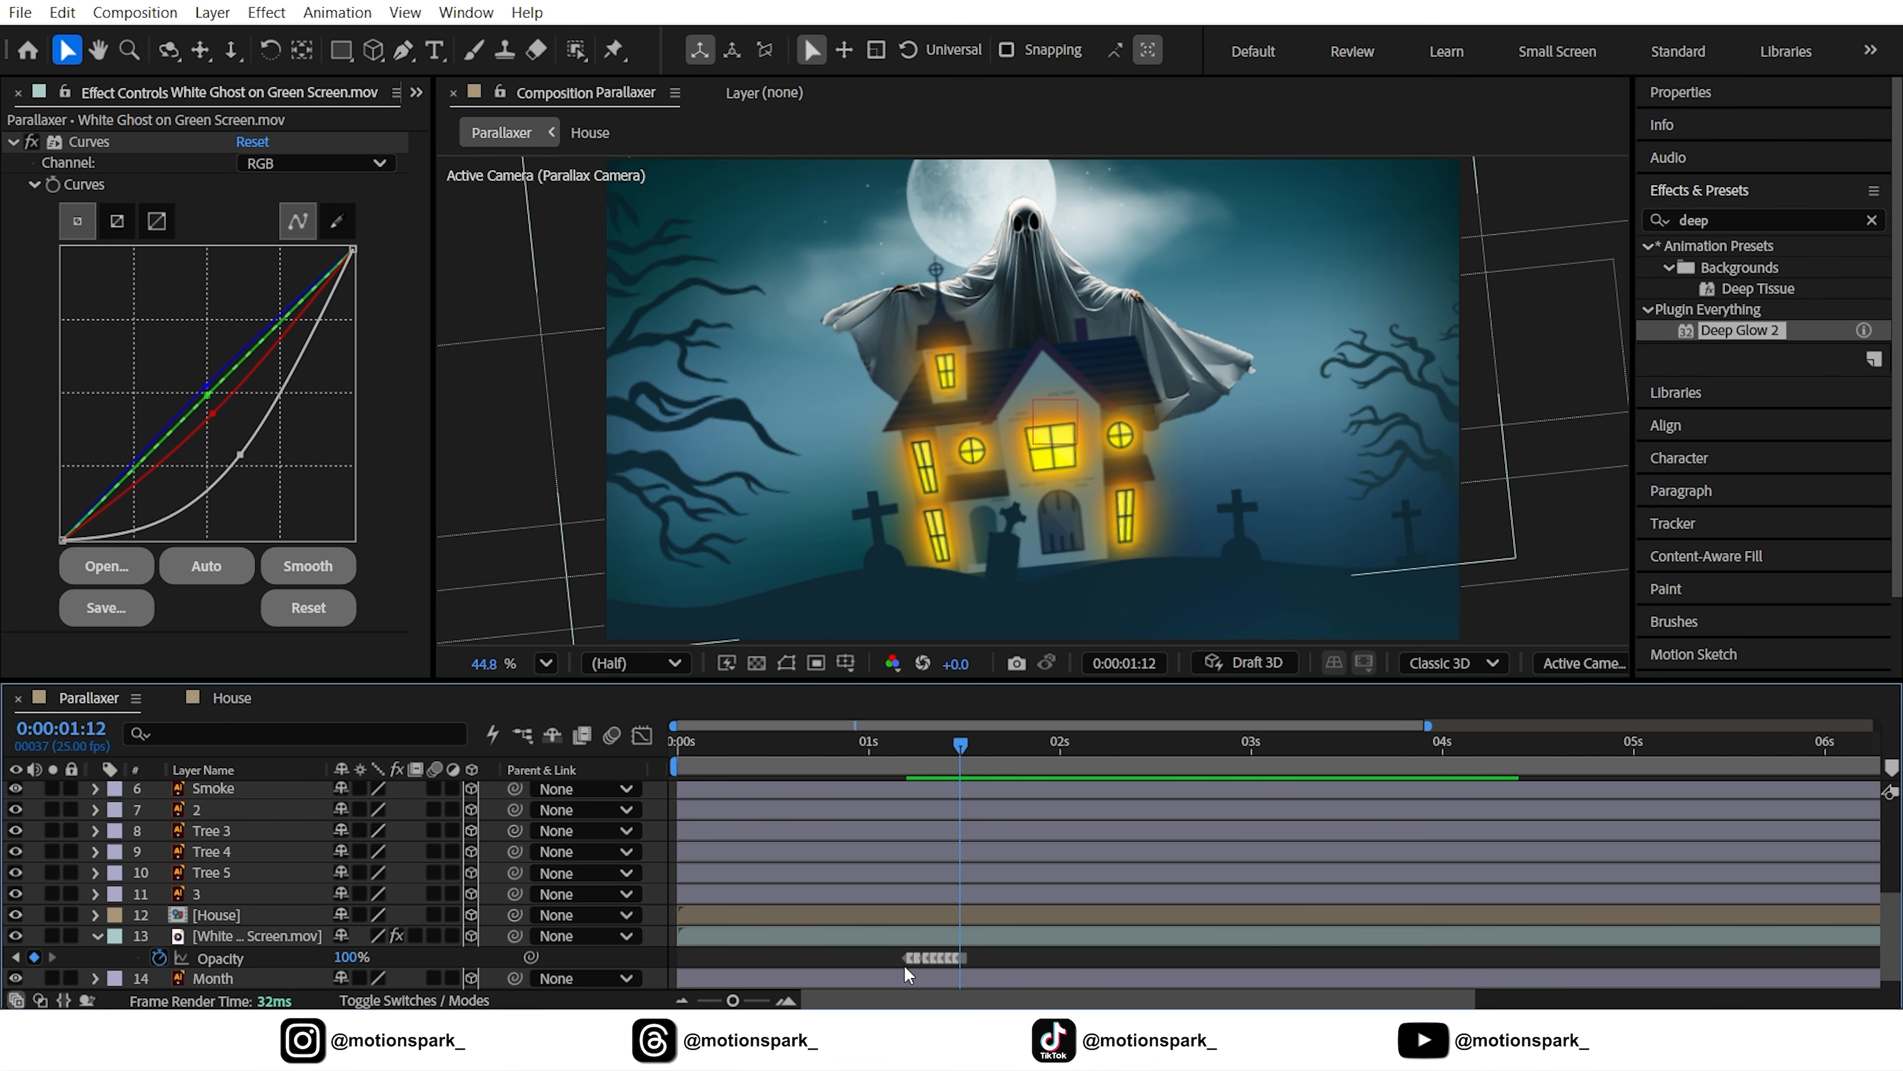
pyautogui.click(876, 750)
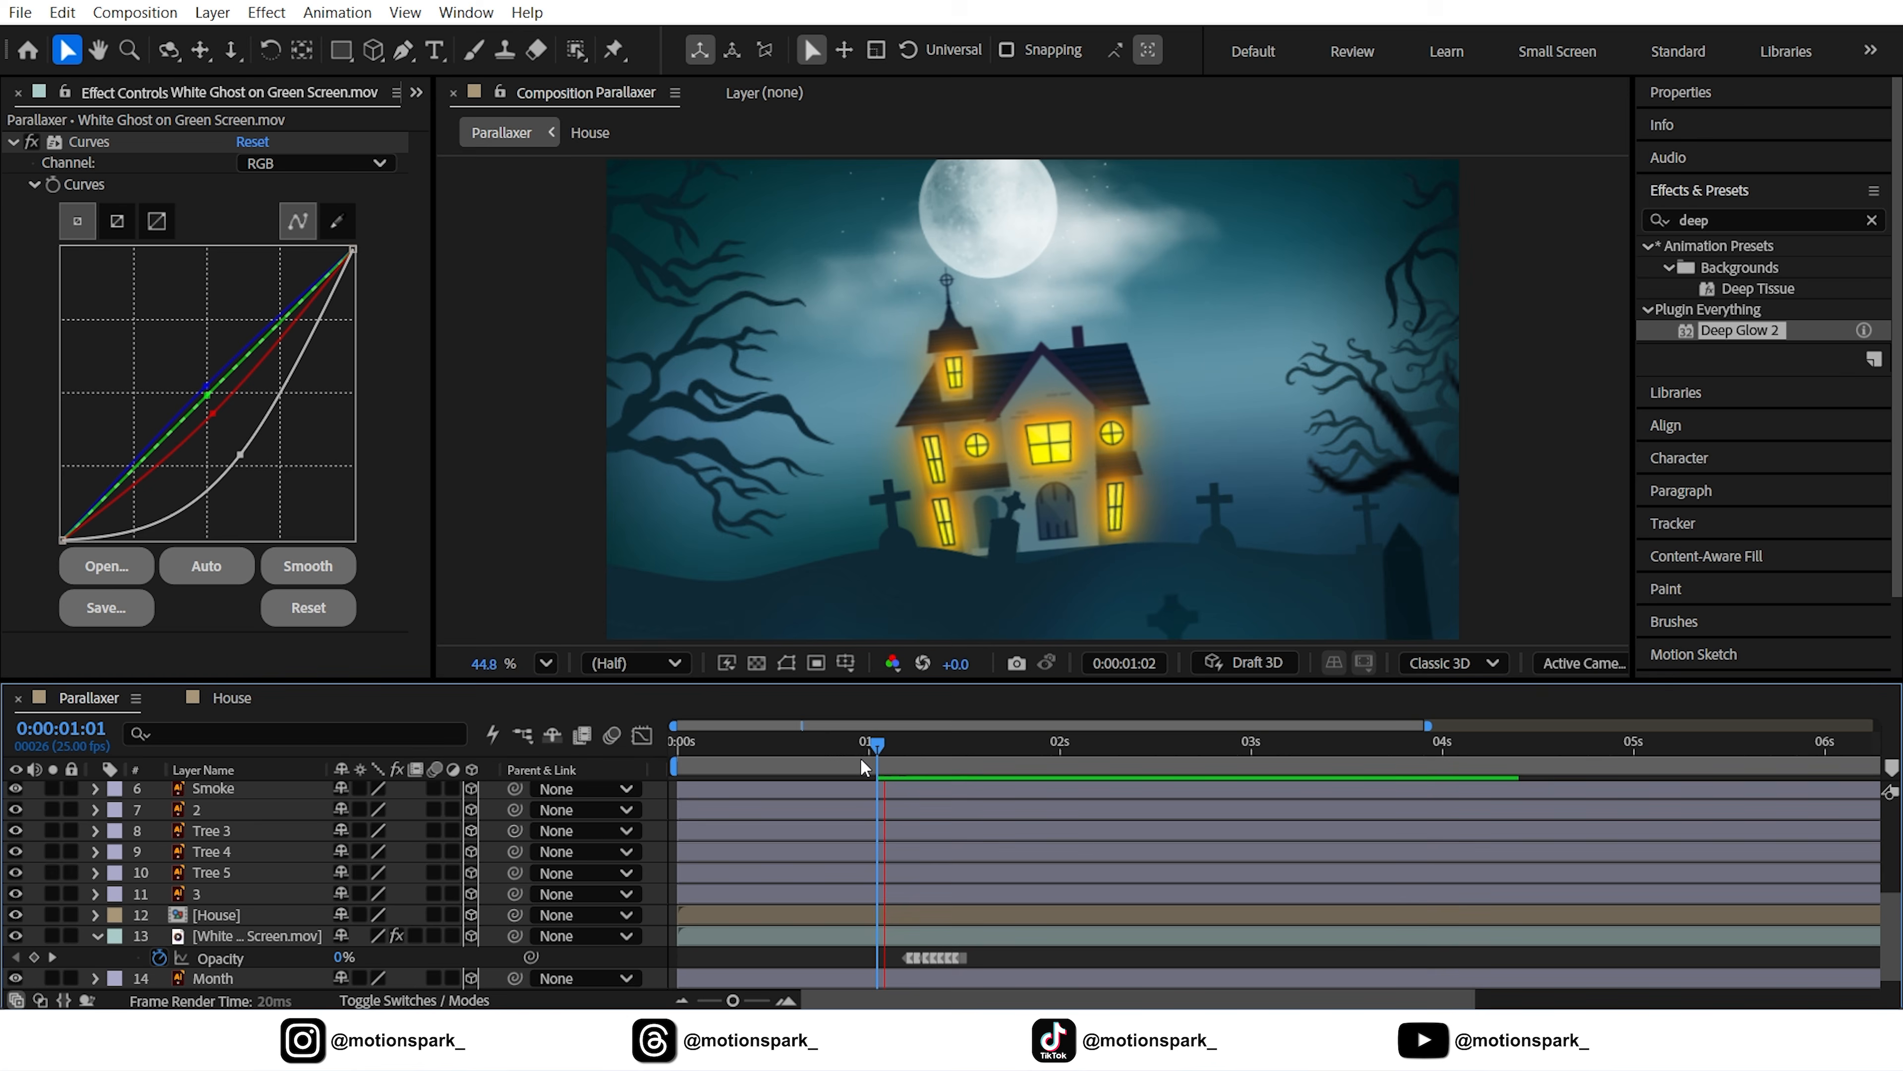
# Hold the close-up by keying Null 1's Position and Z Rotation at 1:12
pyautogui.moveTo(852, 753); pyautogui.dragTo(959, 767)
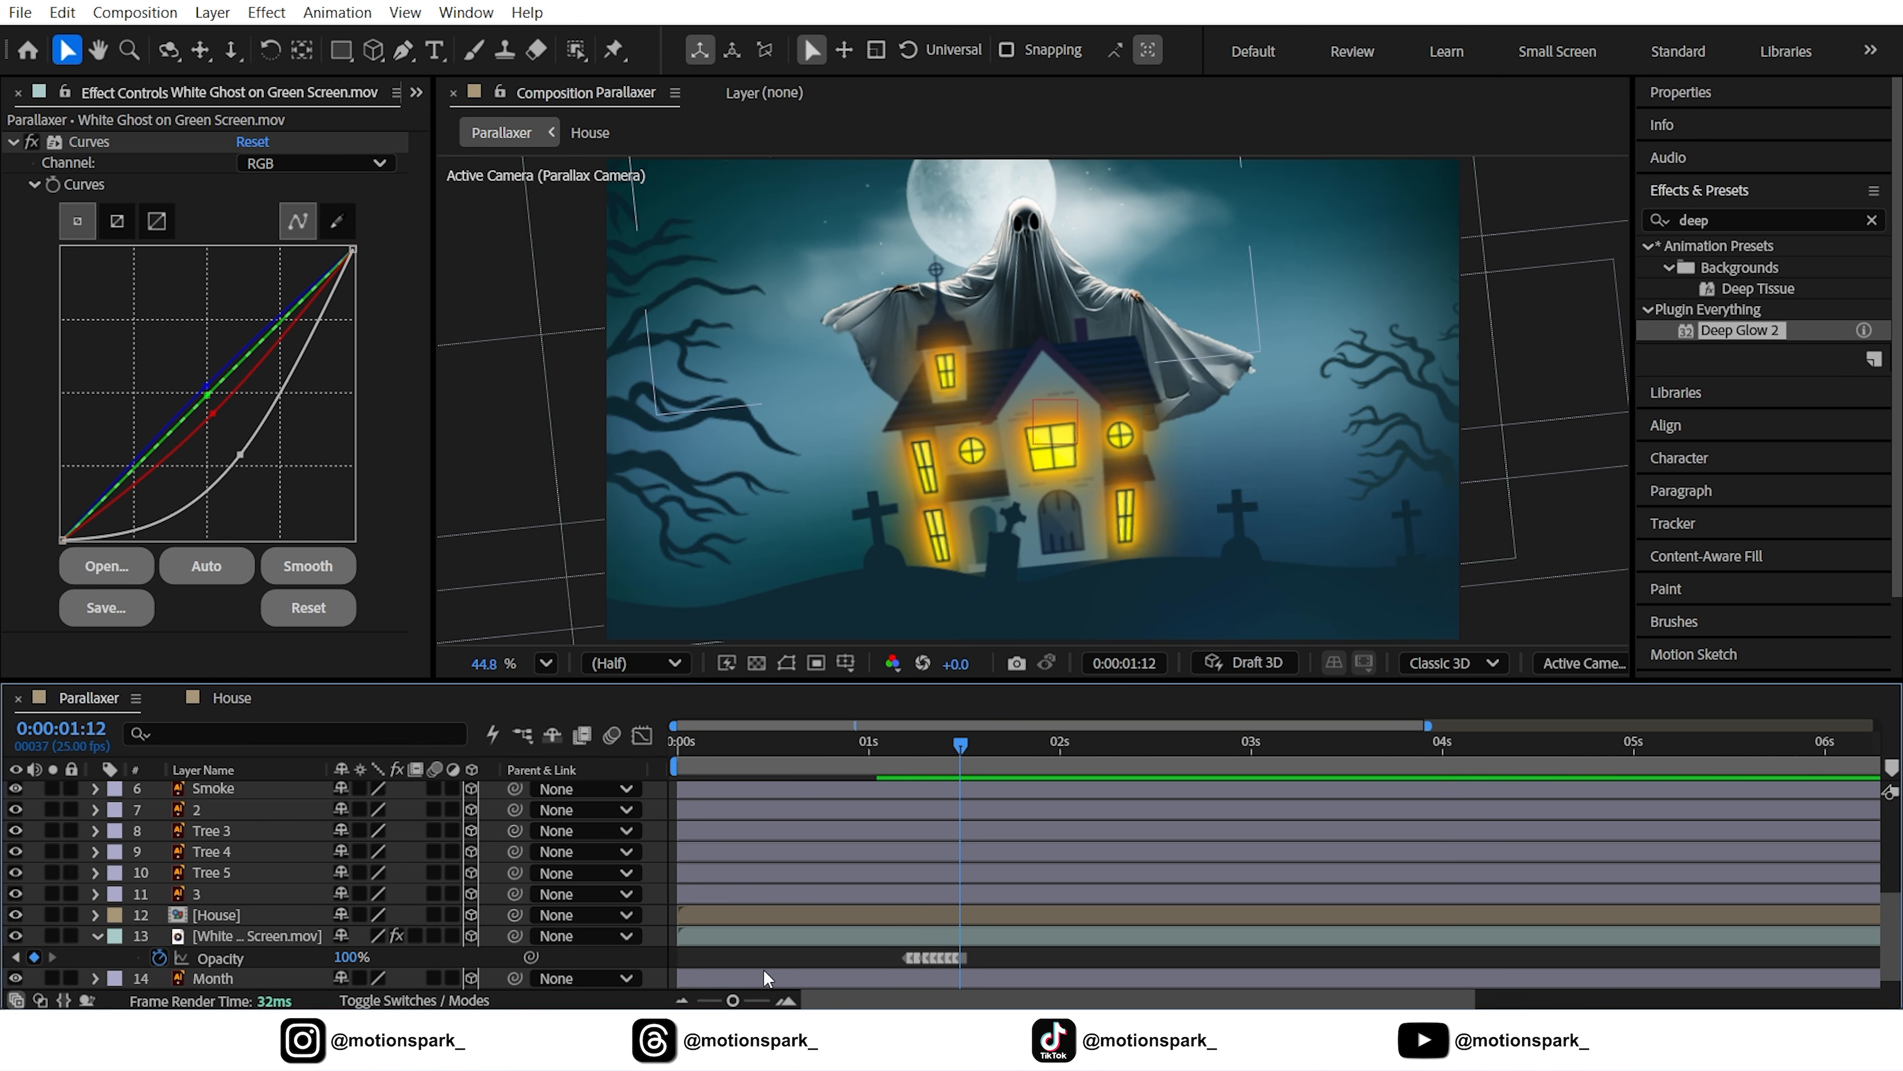
pyautogui.scroll(5, 182, 859)
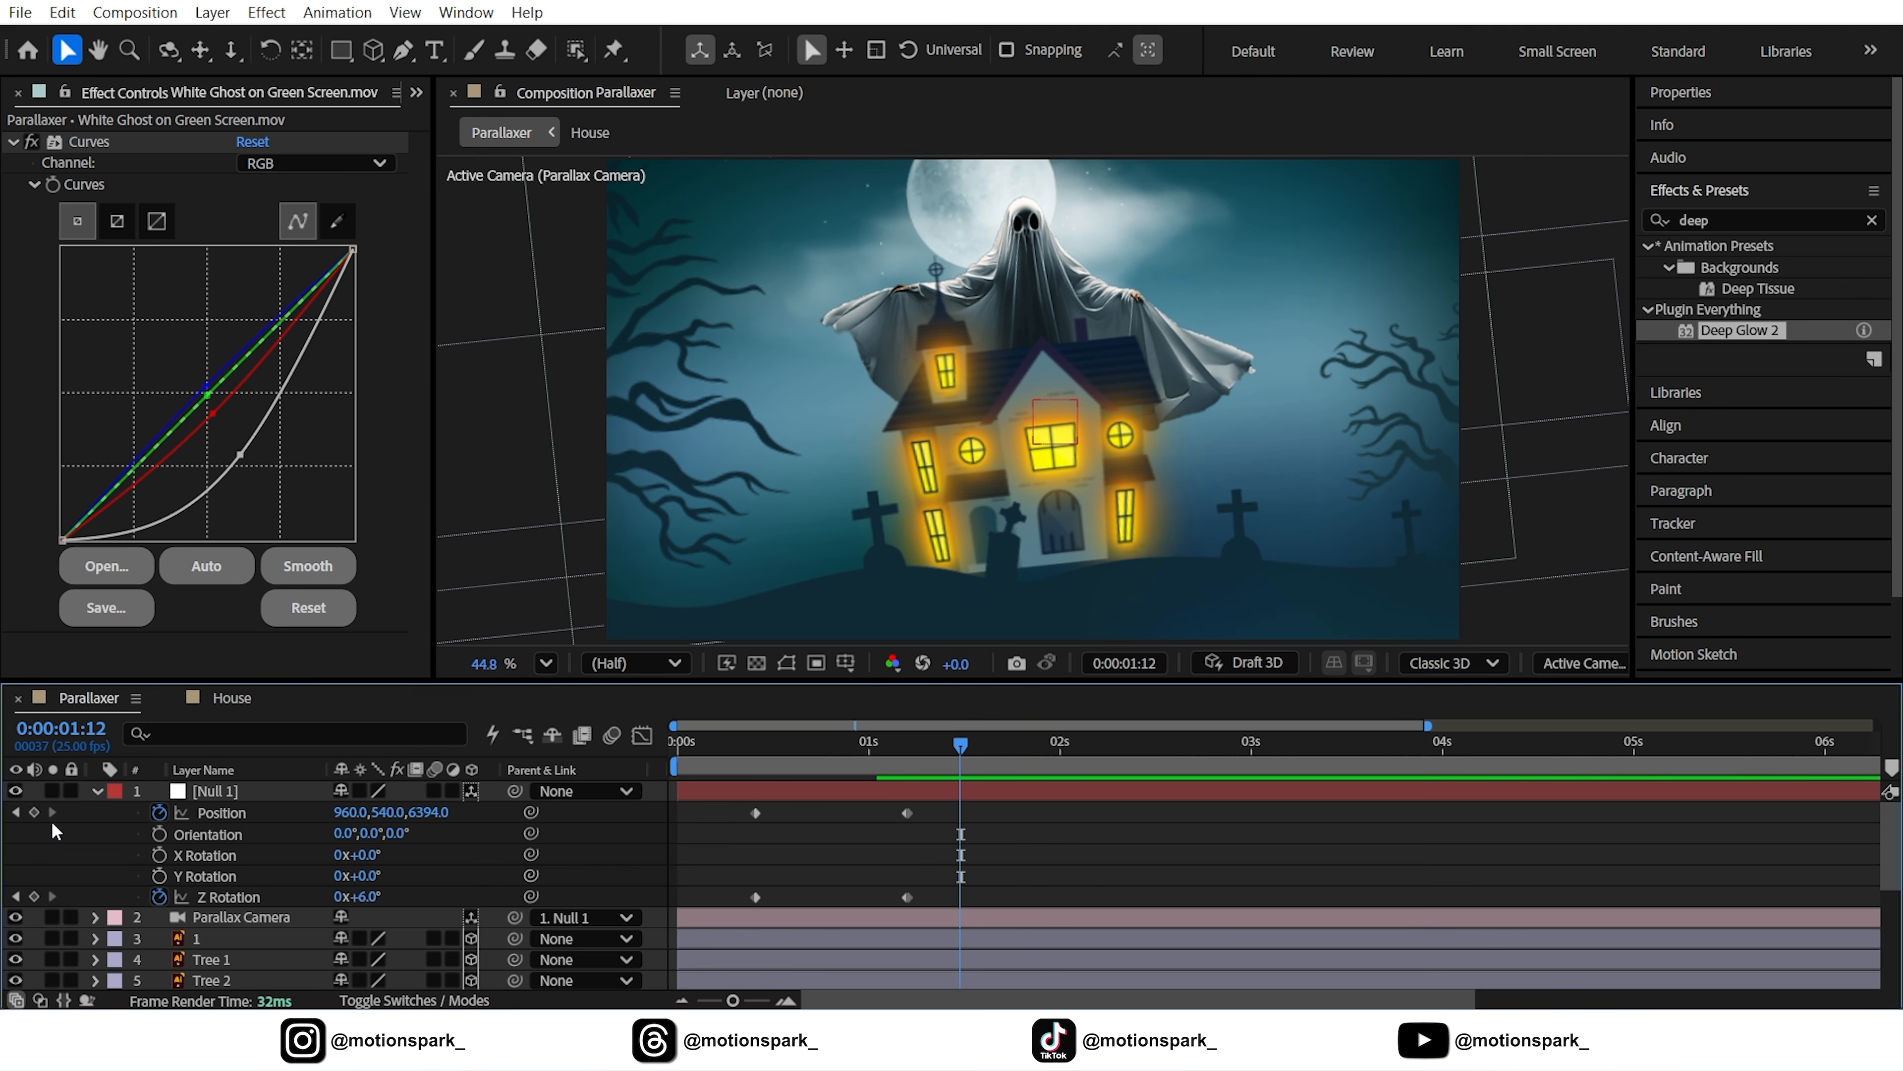
pyautogui.click(34, 812)
pyautogui.click(34, 896)
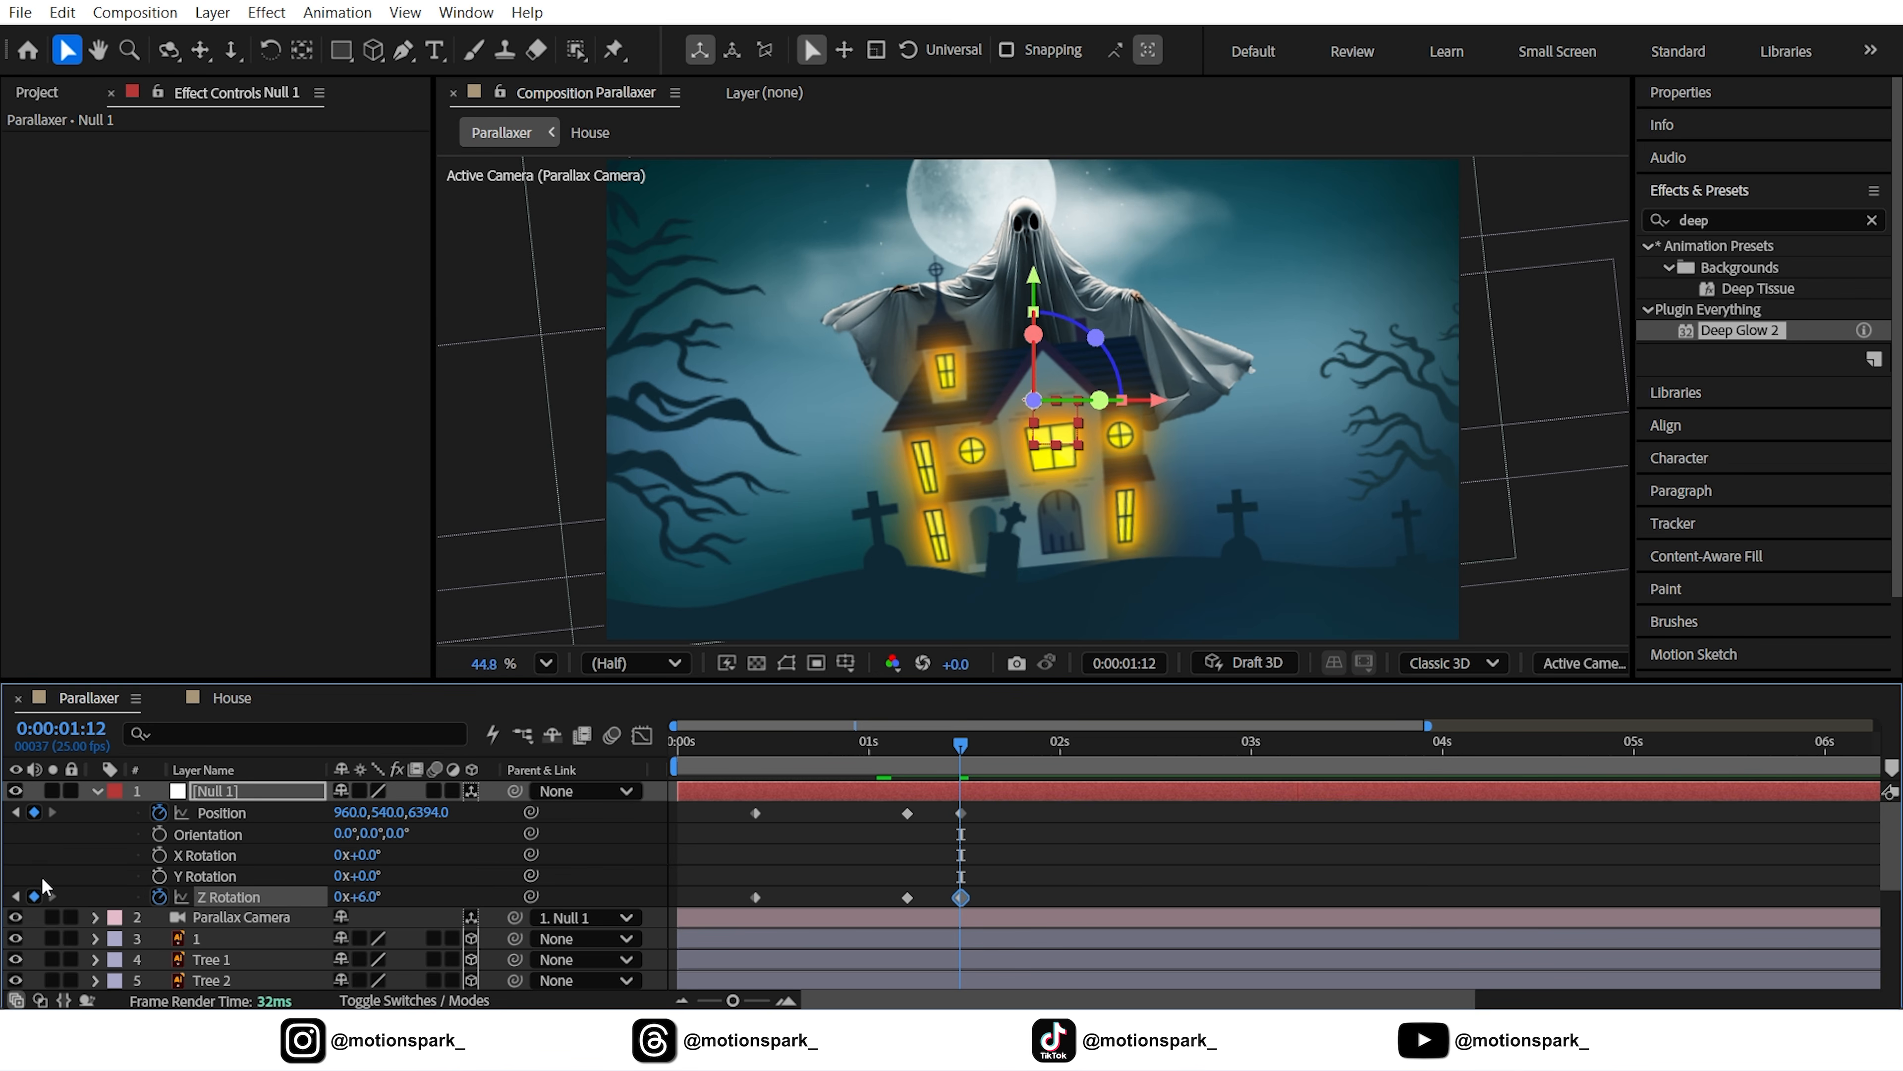
pyautogui.press('space')
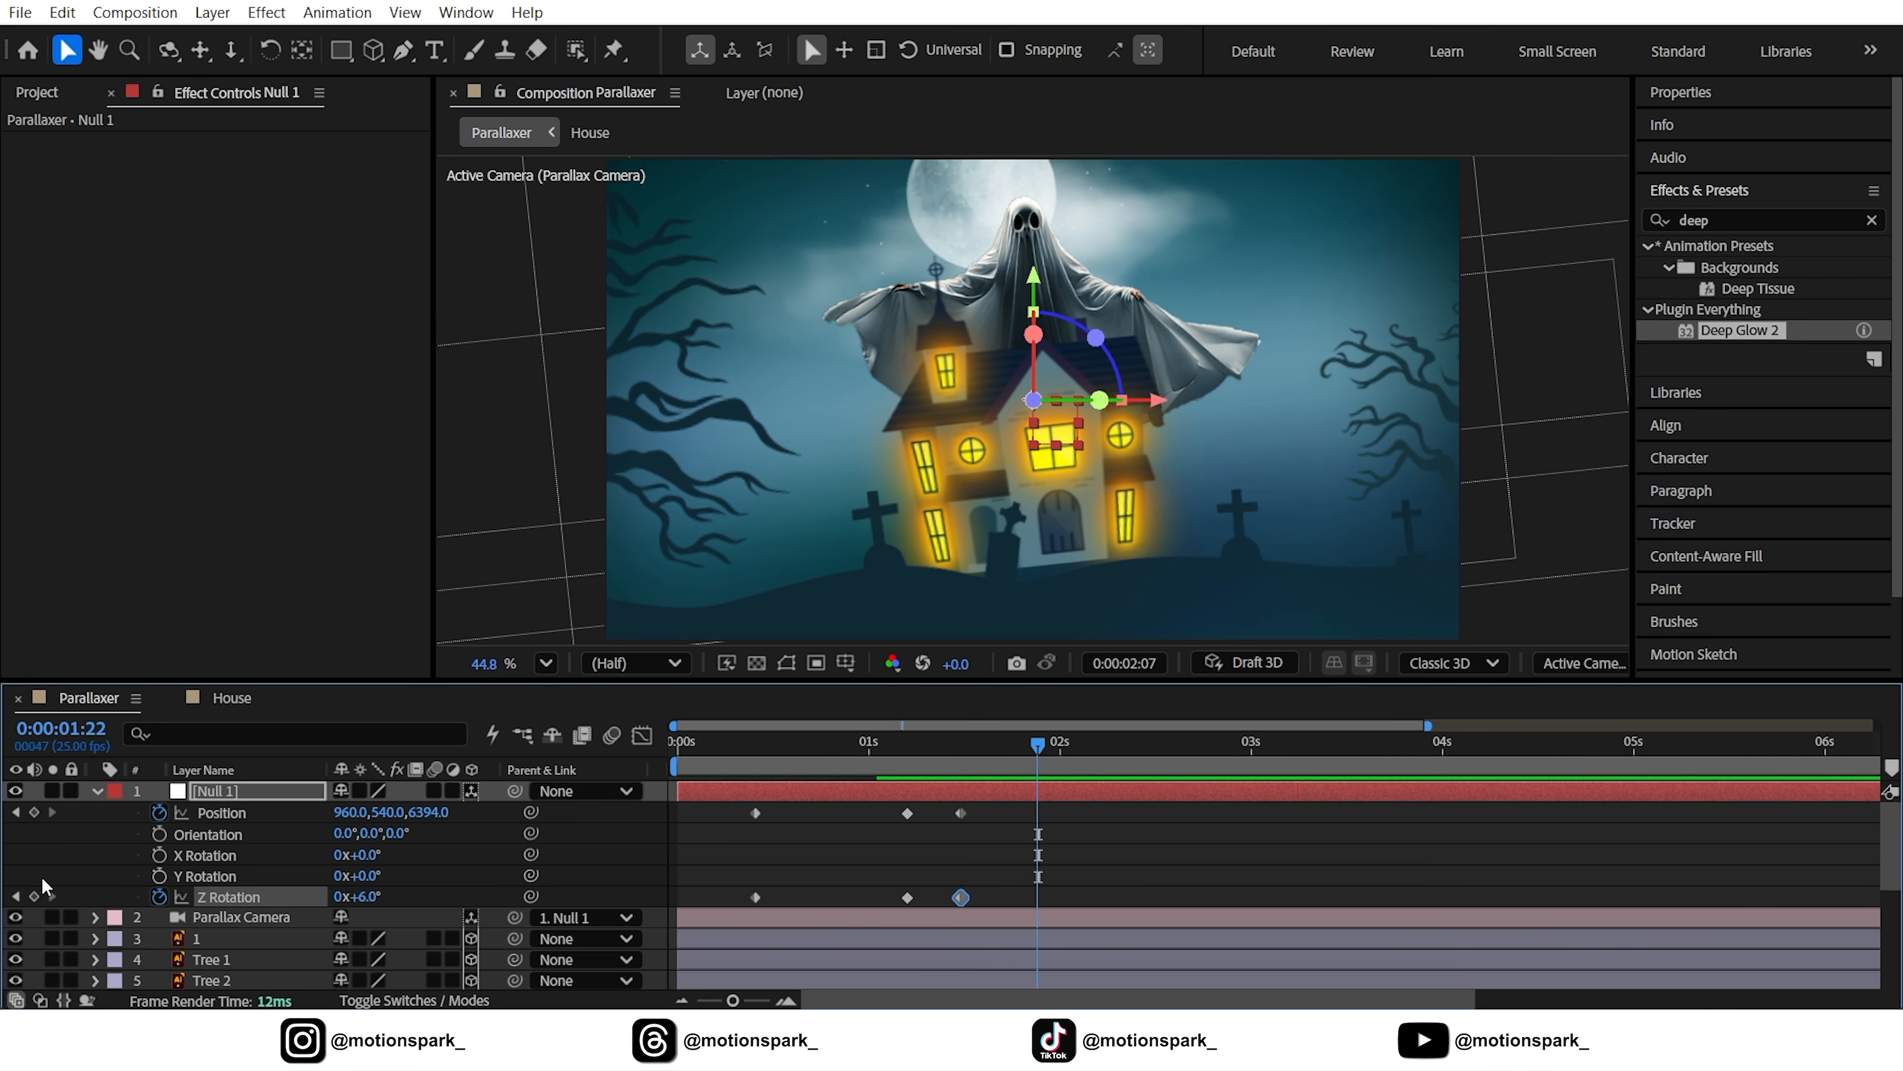
# Copy Null 1's starting Position and Z Rotation keyframes and paste them at 2:07
pyautogui.moveTo(769, 799); pyautogui.dragTo(738, 908)
pyautogui.click(62, 12)
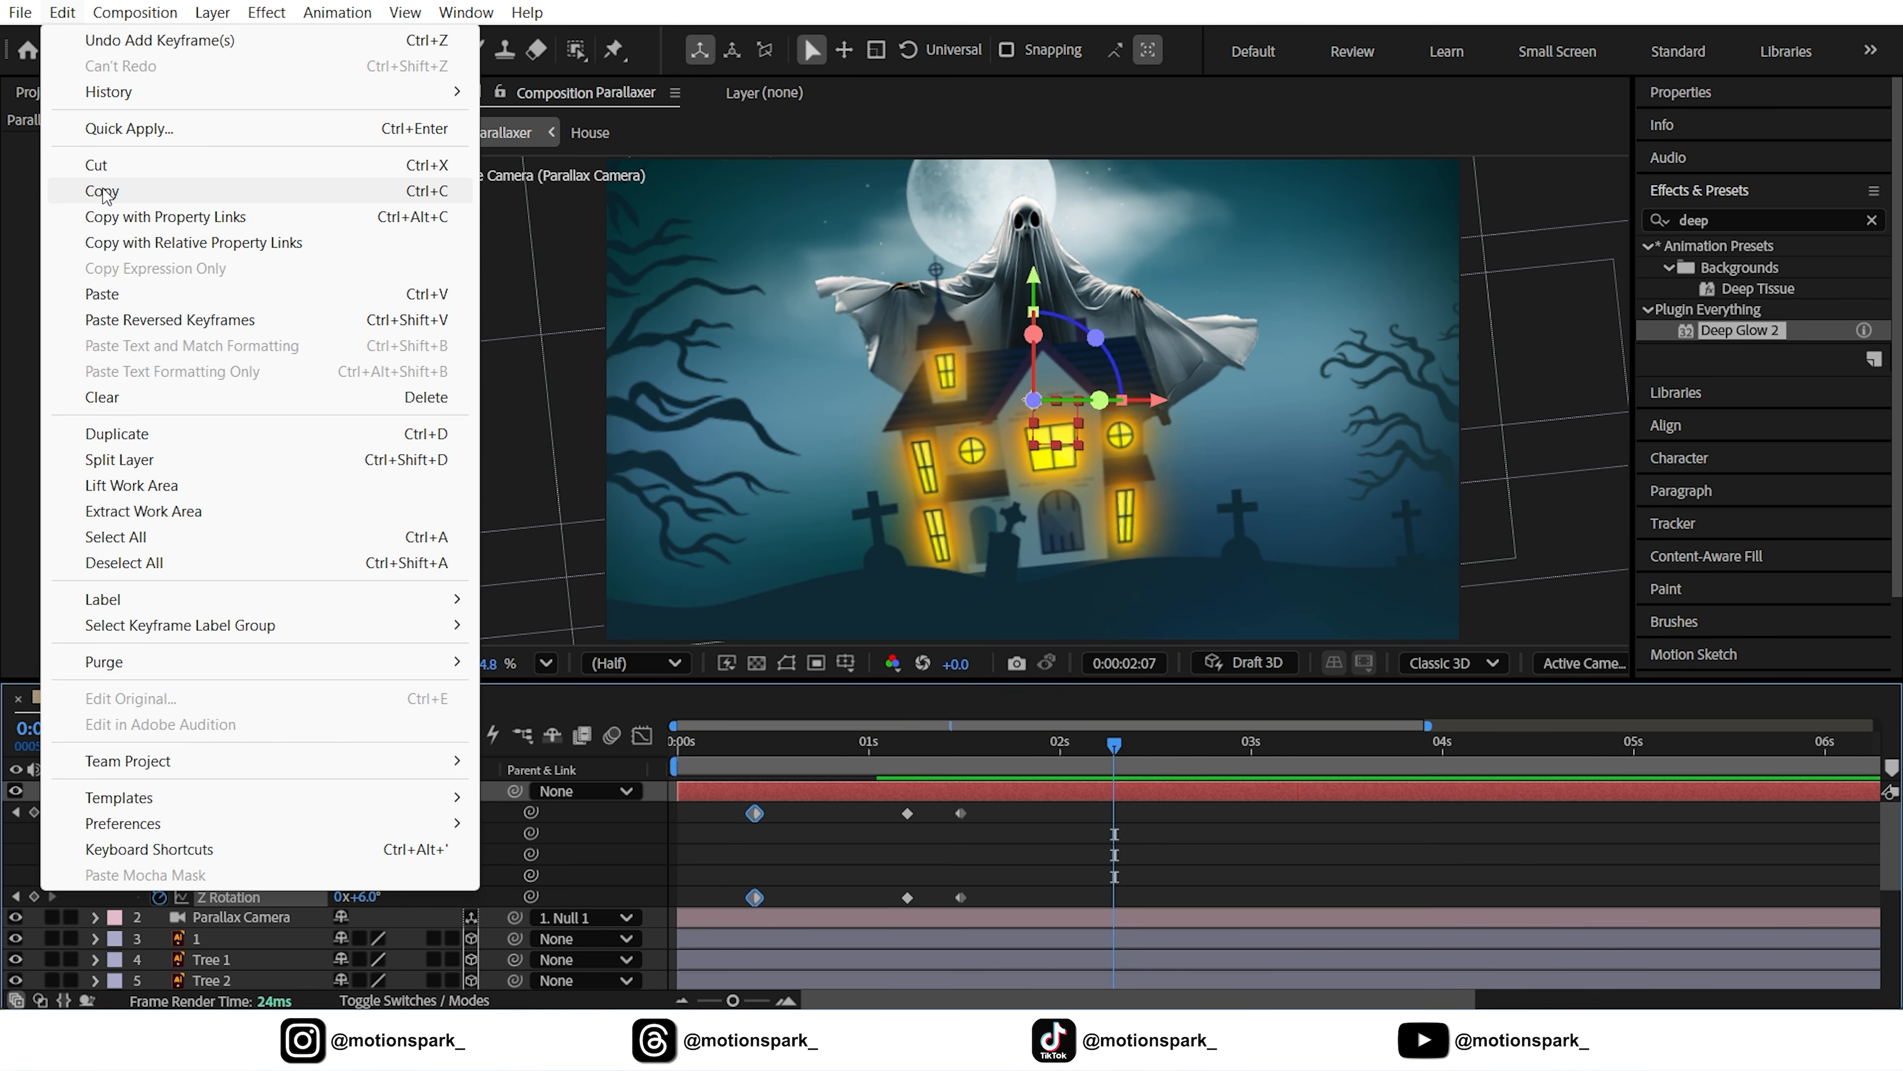
pyautogui.click(101, 190)
pyautogui.click(62, 12)
pyautogui.click(105, 294)
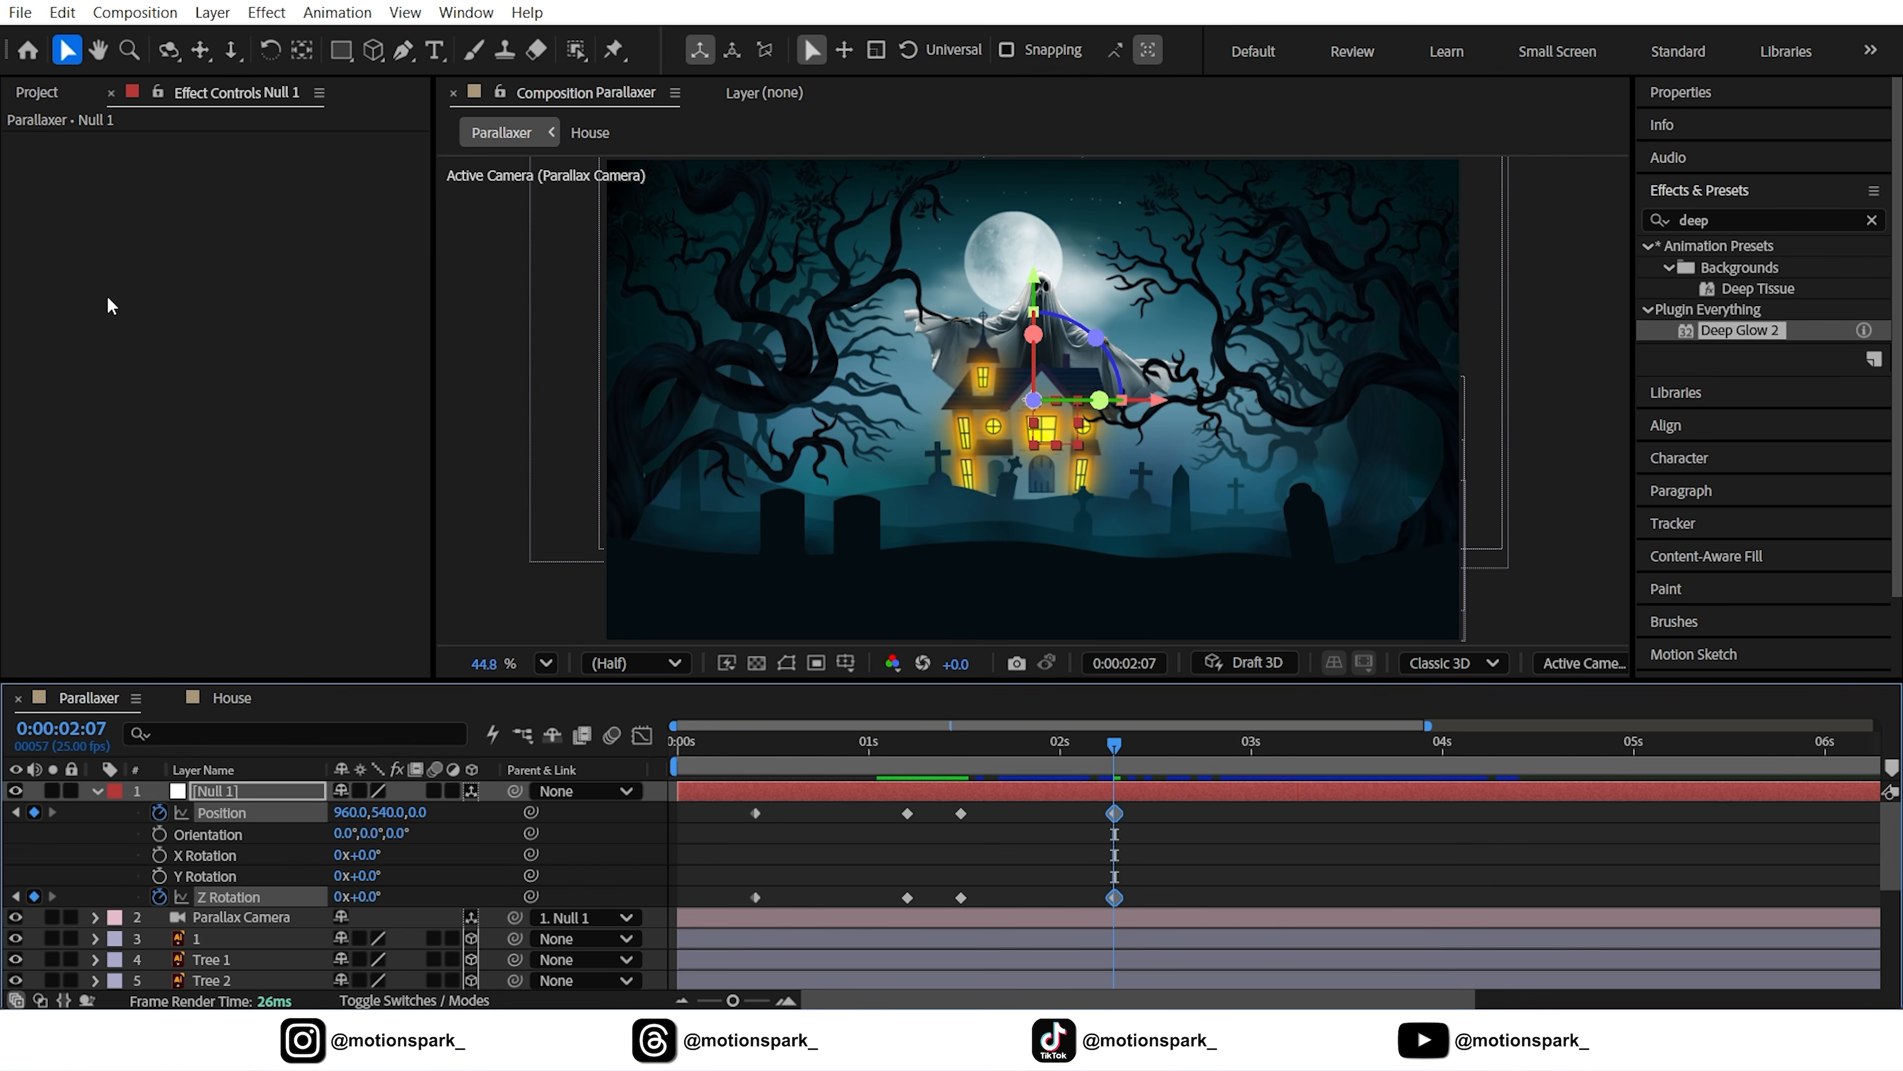
# Copy the White Ghost's Opacity flicker keyframes and paste them at 2:07
pyautogui.scroll(-5, 1118, 783)
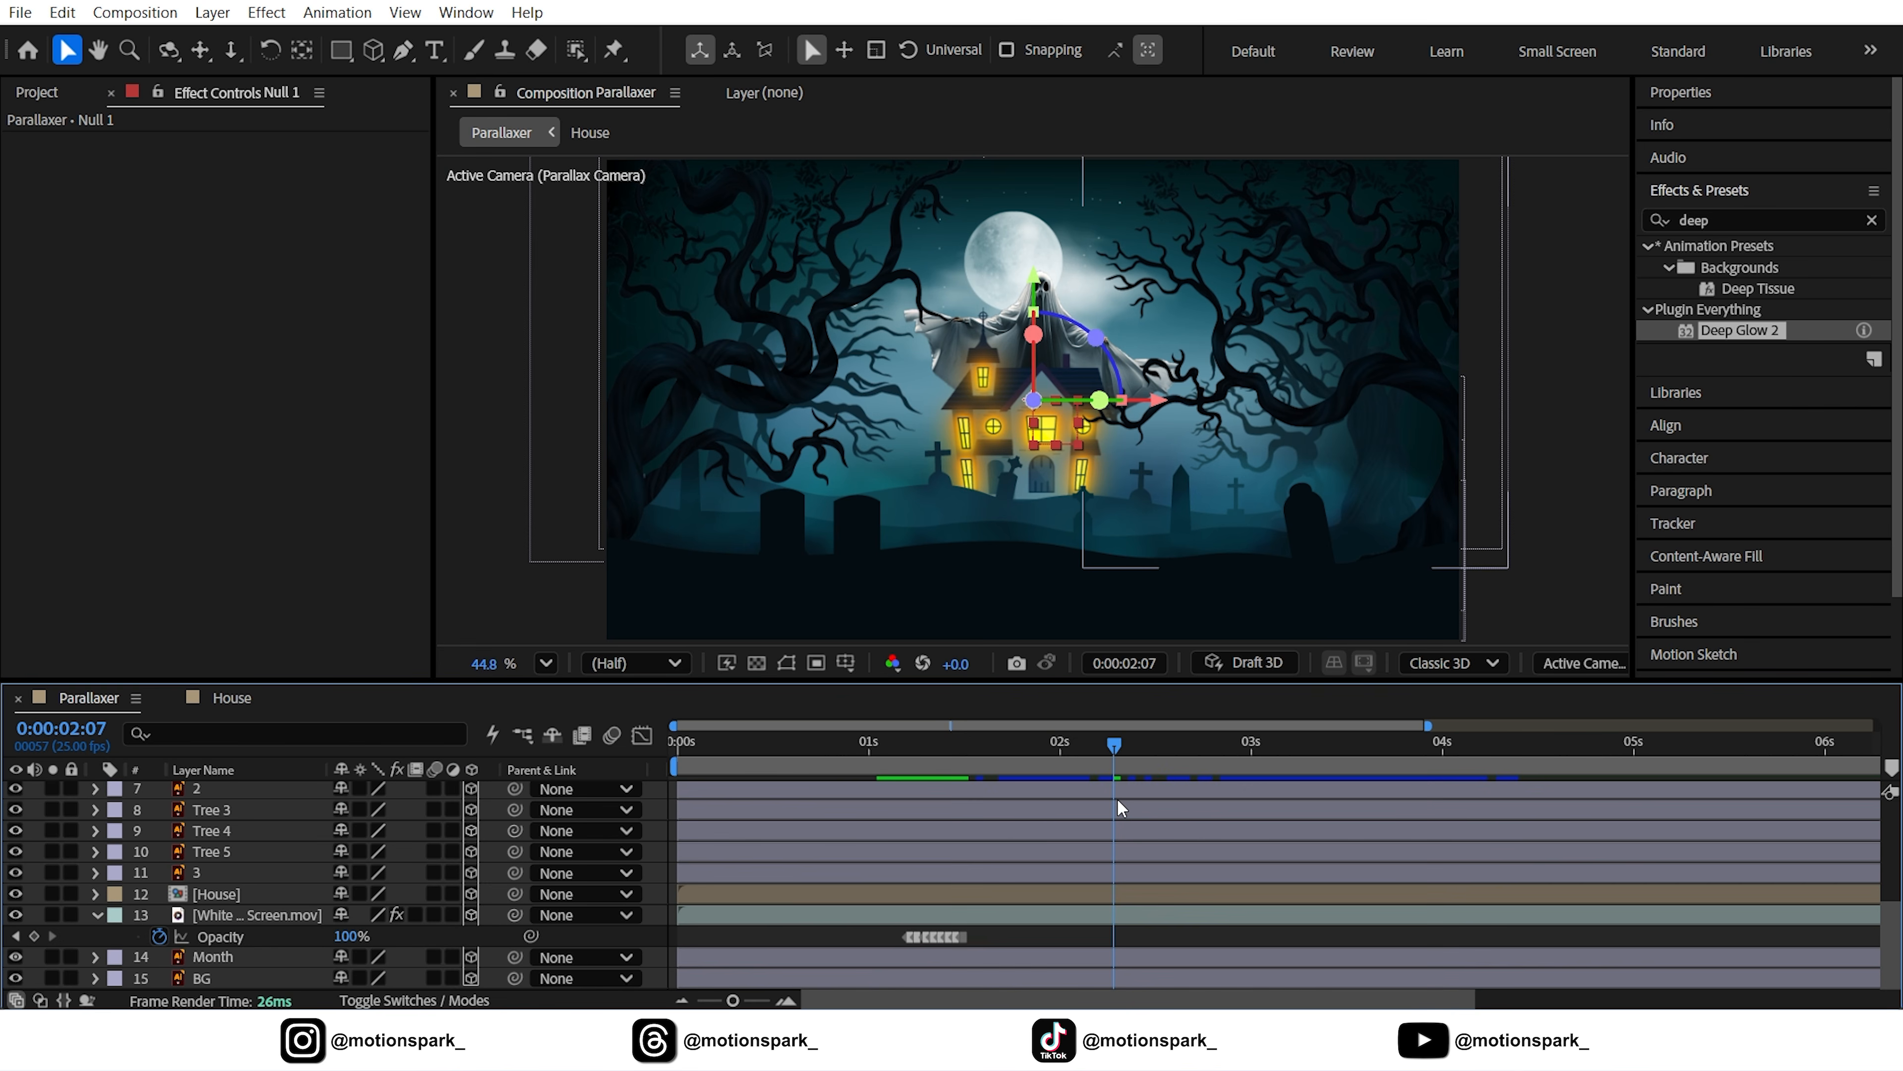
pyautogui.moveTo(733, 1000); pyautogui.dragTo(751, 1000)
pyautogui.moveTo(1064, 941); pyautogui.dragTo(955, 944)
pyautogui.click(63, 13)
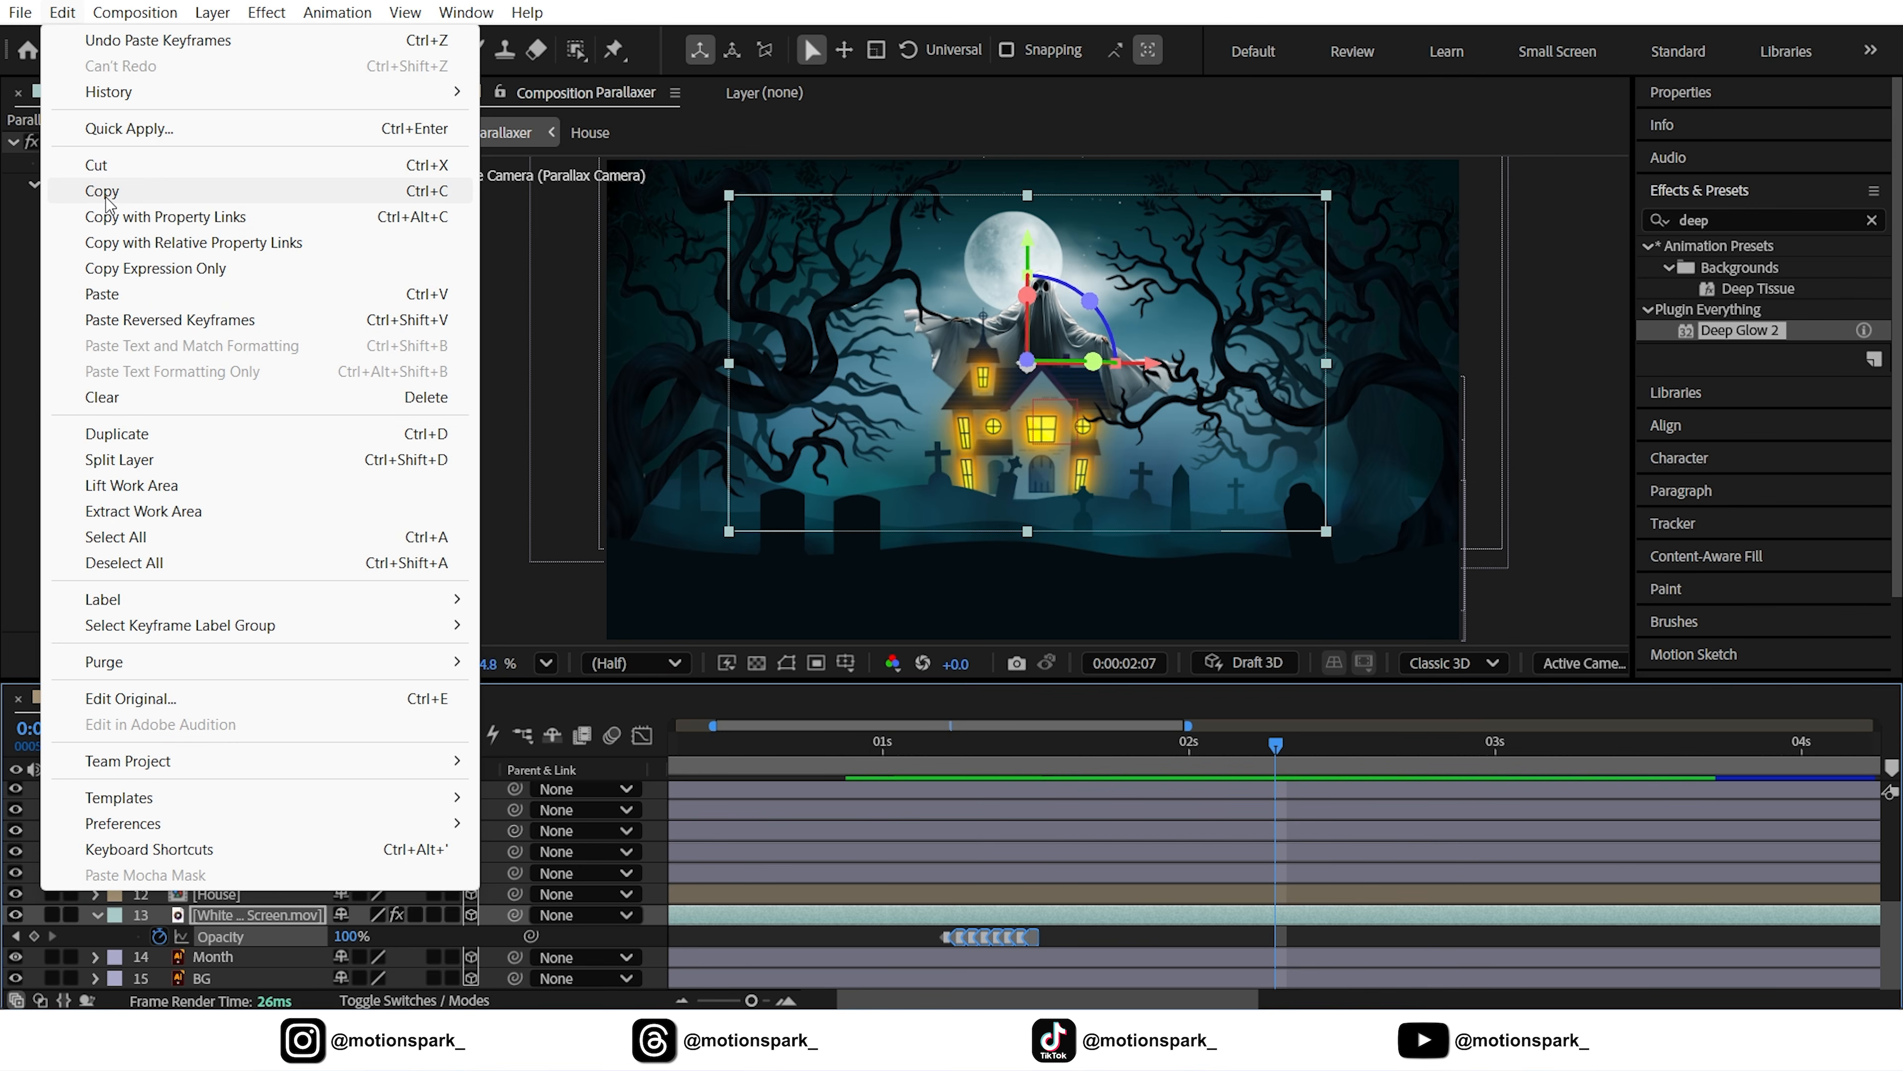
pyautogui.click(101, 191)
pyautogui.click(62, 14)
pyautogui.click(101, 293)
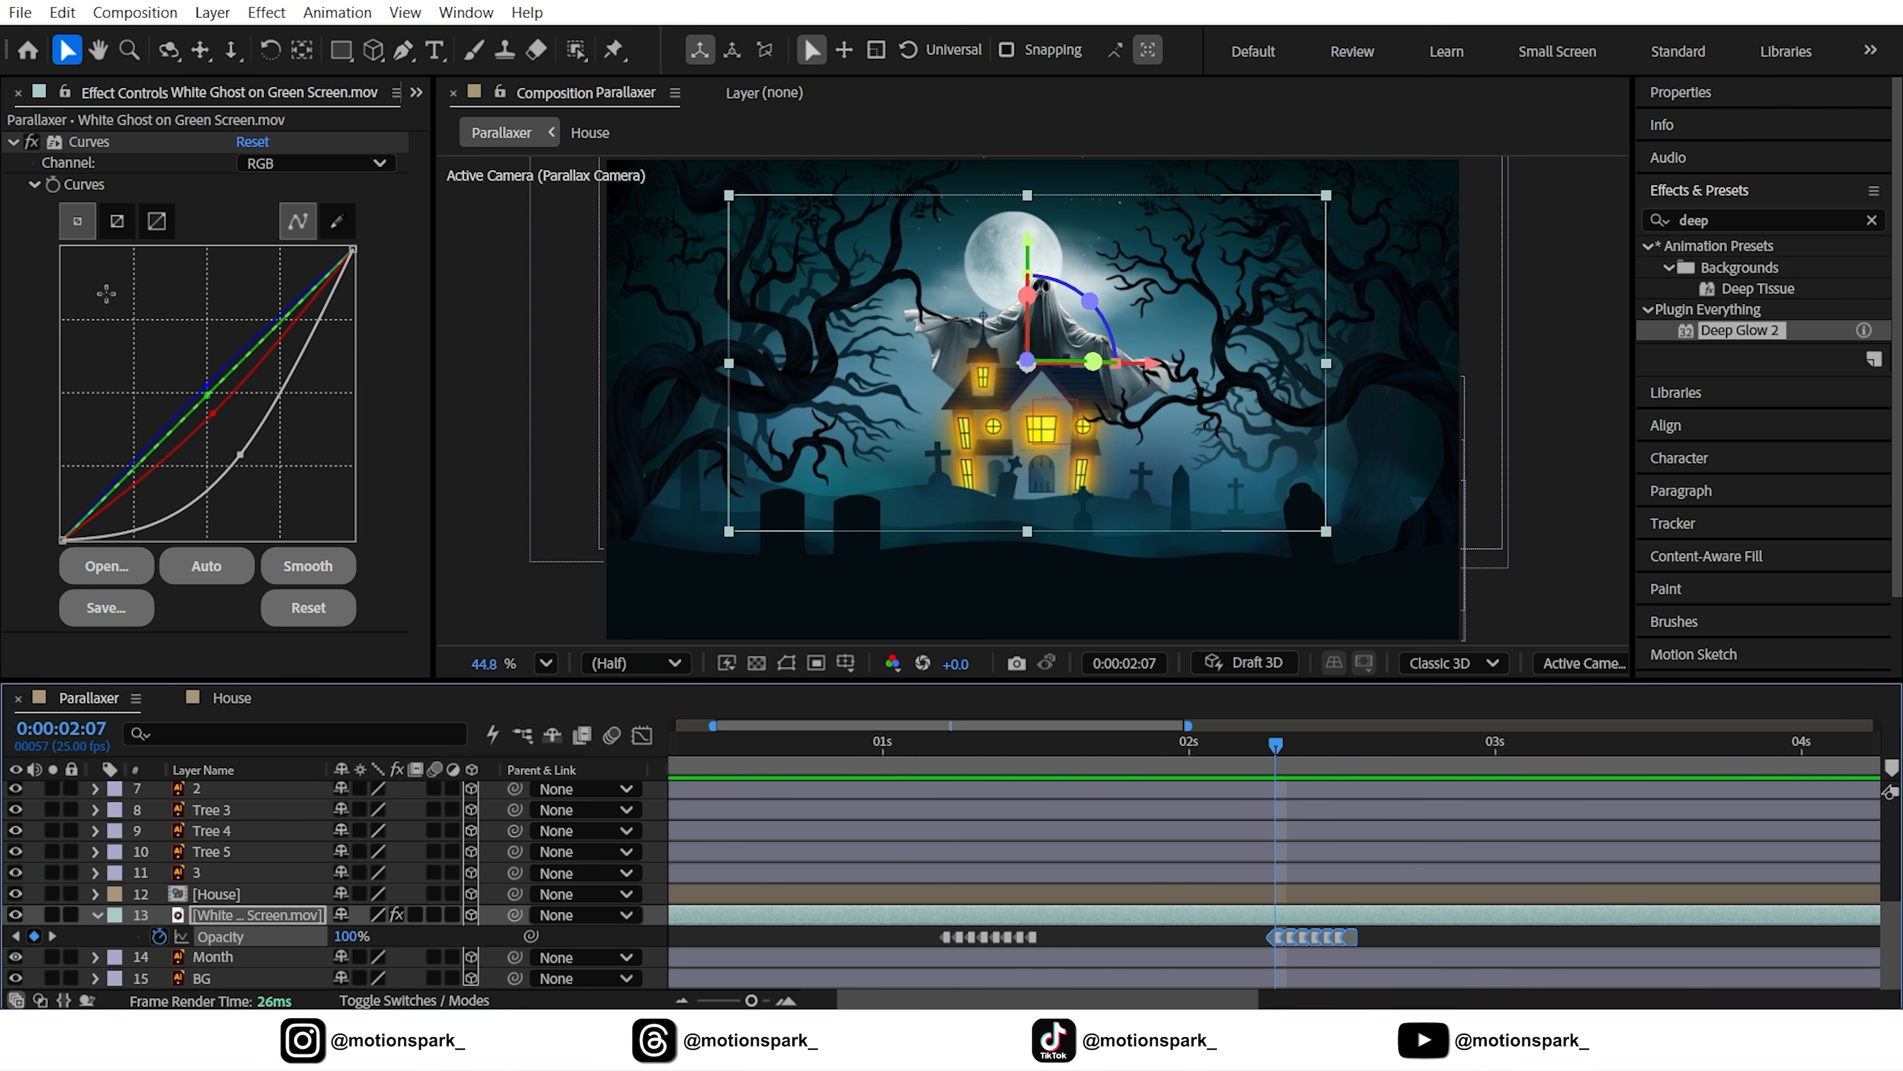
# Set the ghost's Opacity to 0% at 2:14, just past the pasted flicker
pyautogui.click(52, 937)
pyautogui.click(53, 936)
pyautogui.click(53, 936)
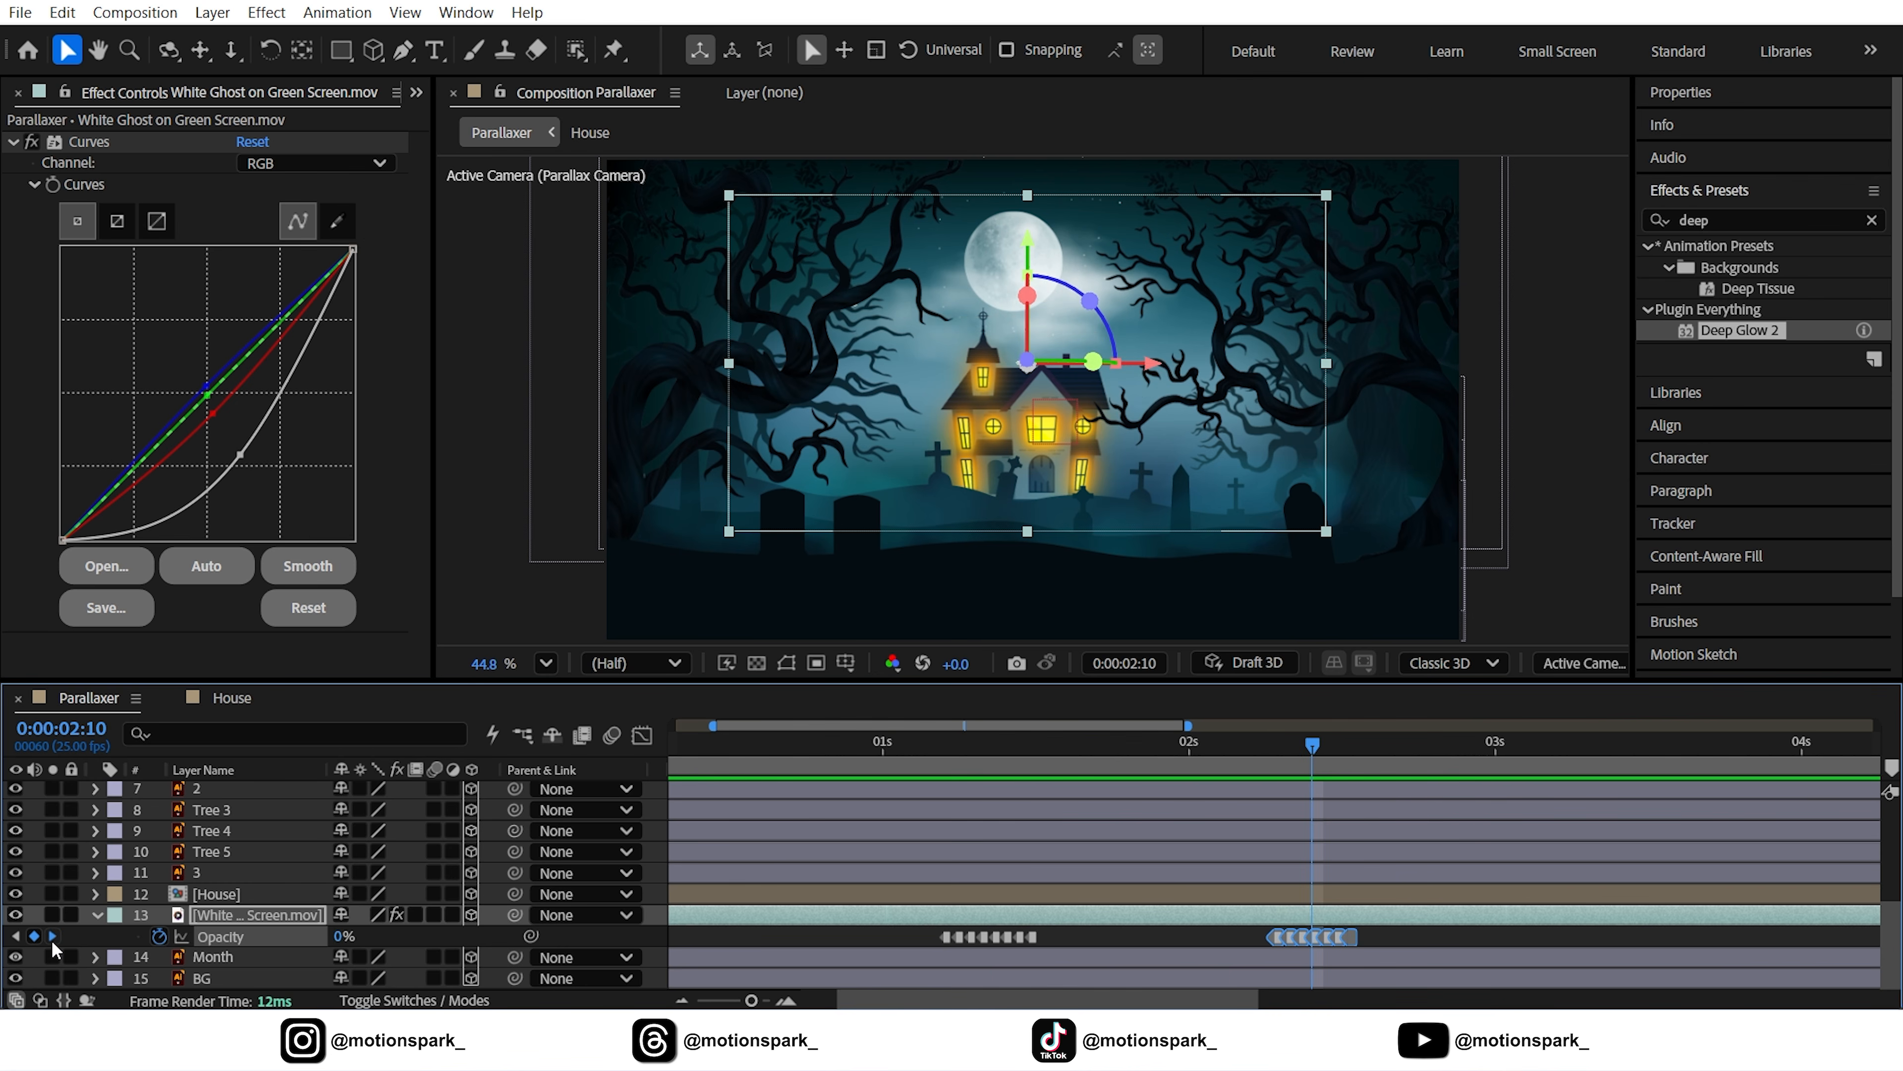
pyautogui.click(52, 936)
pyautogui.click(53, 936)
pyautogui.click(53, 936)
pyautogui.press('pagedown')
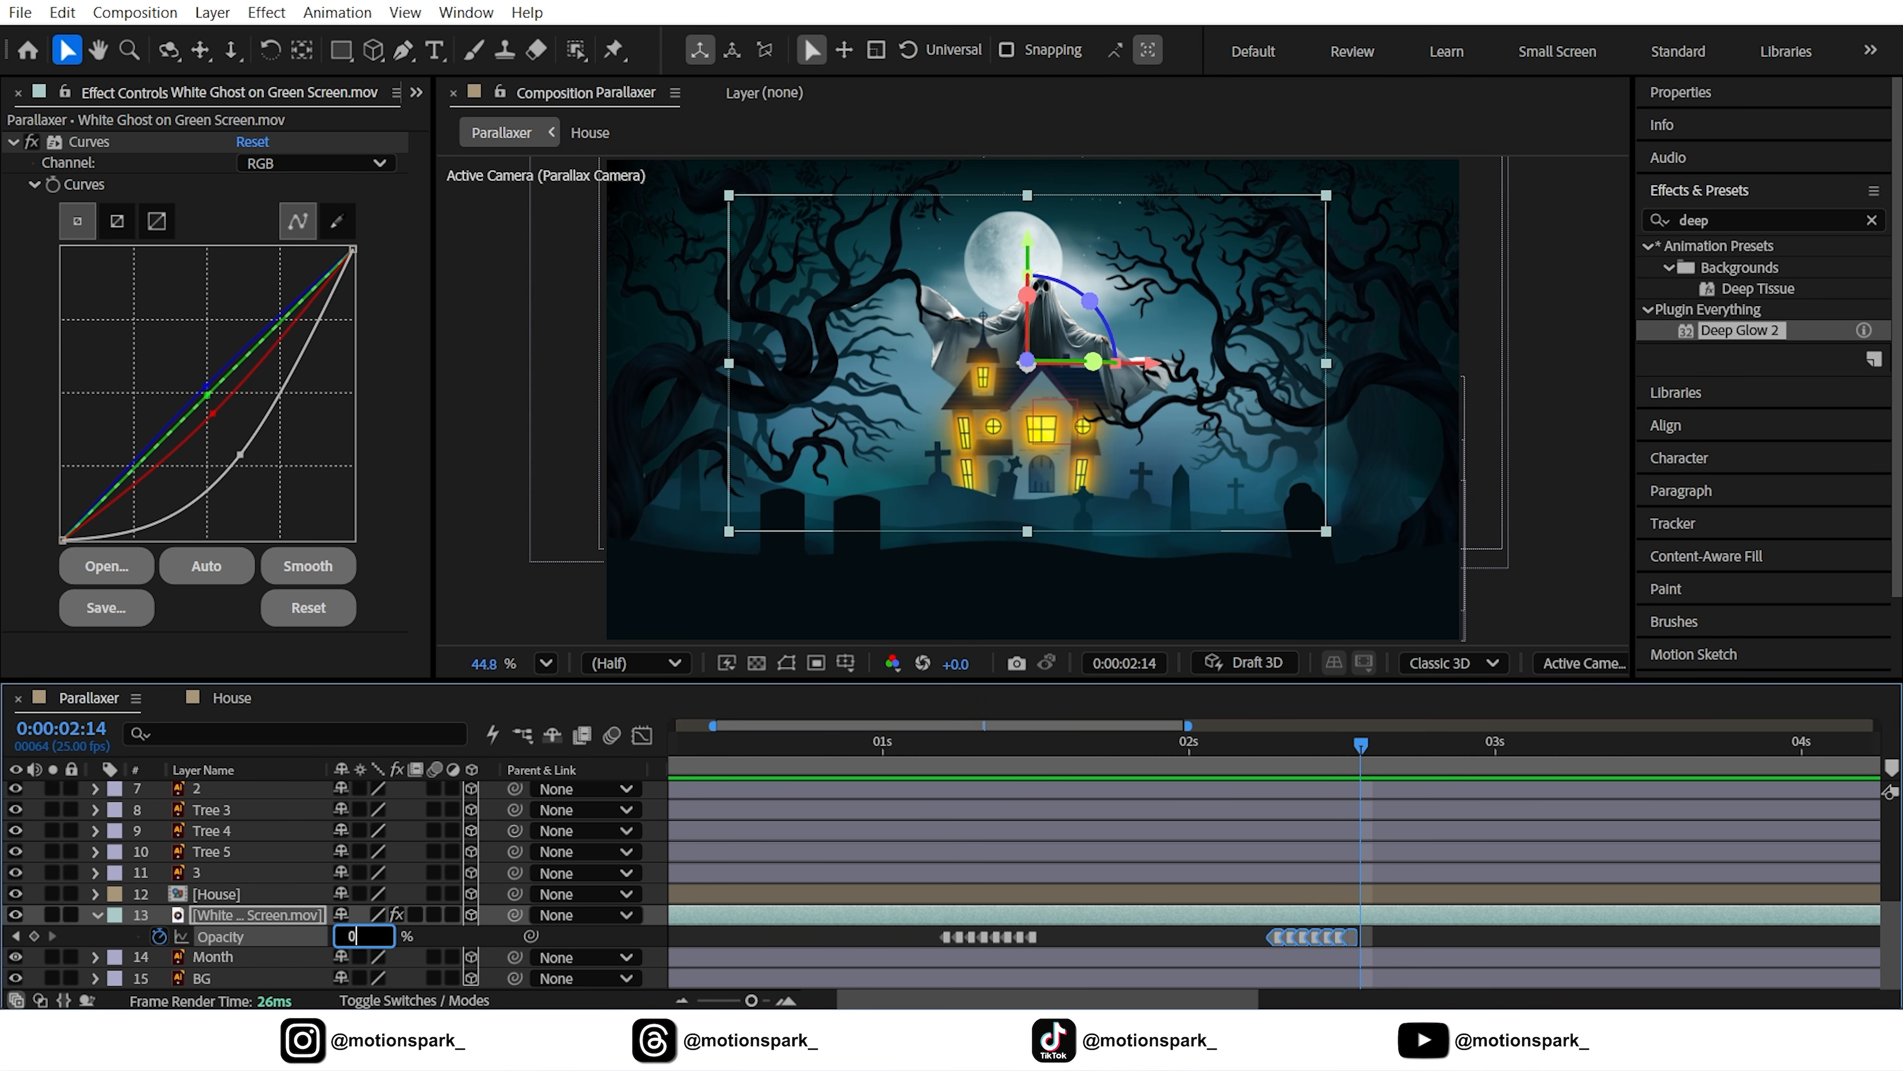
pyautogui.write('0')
pyautogui.press('Return')
pyautogui.moveTo(751, 1000); pyautogui.dragTo(680, 1006)
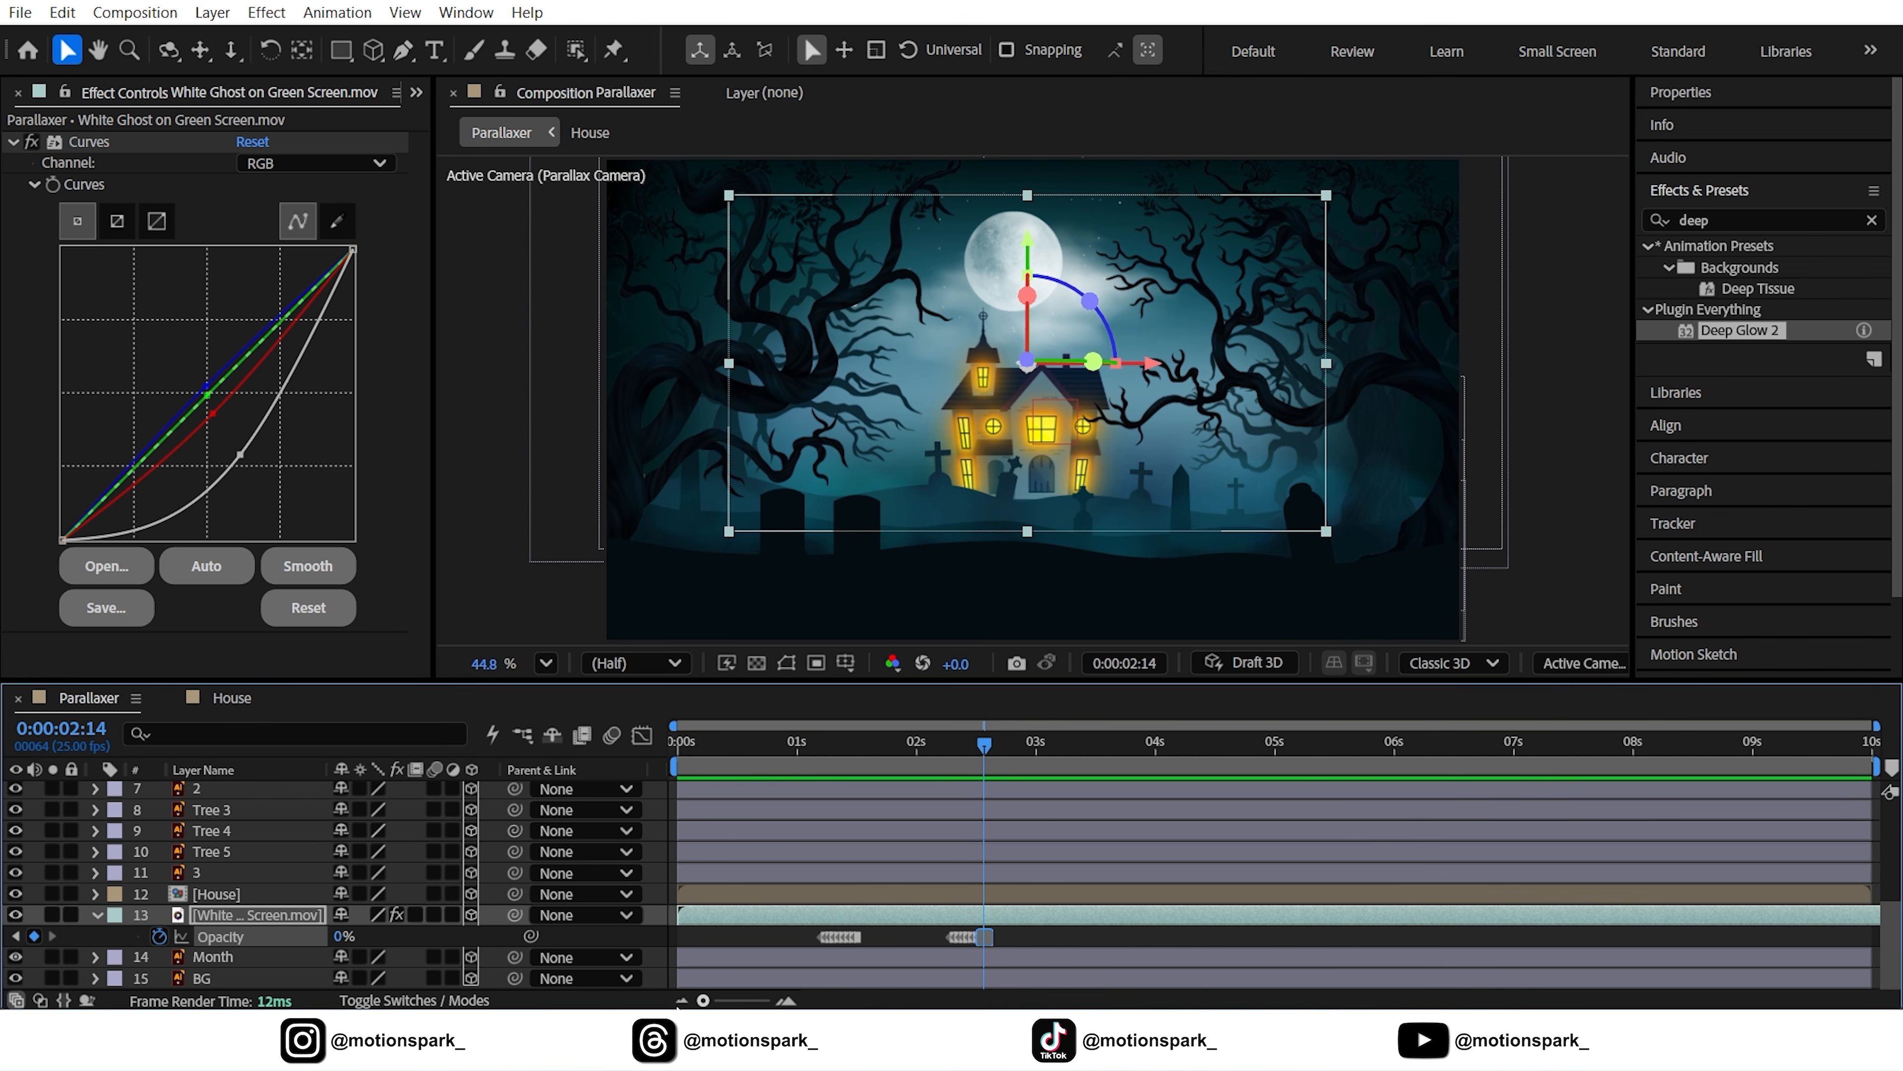
pyautogui.scroll(5, 793, 903)
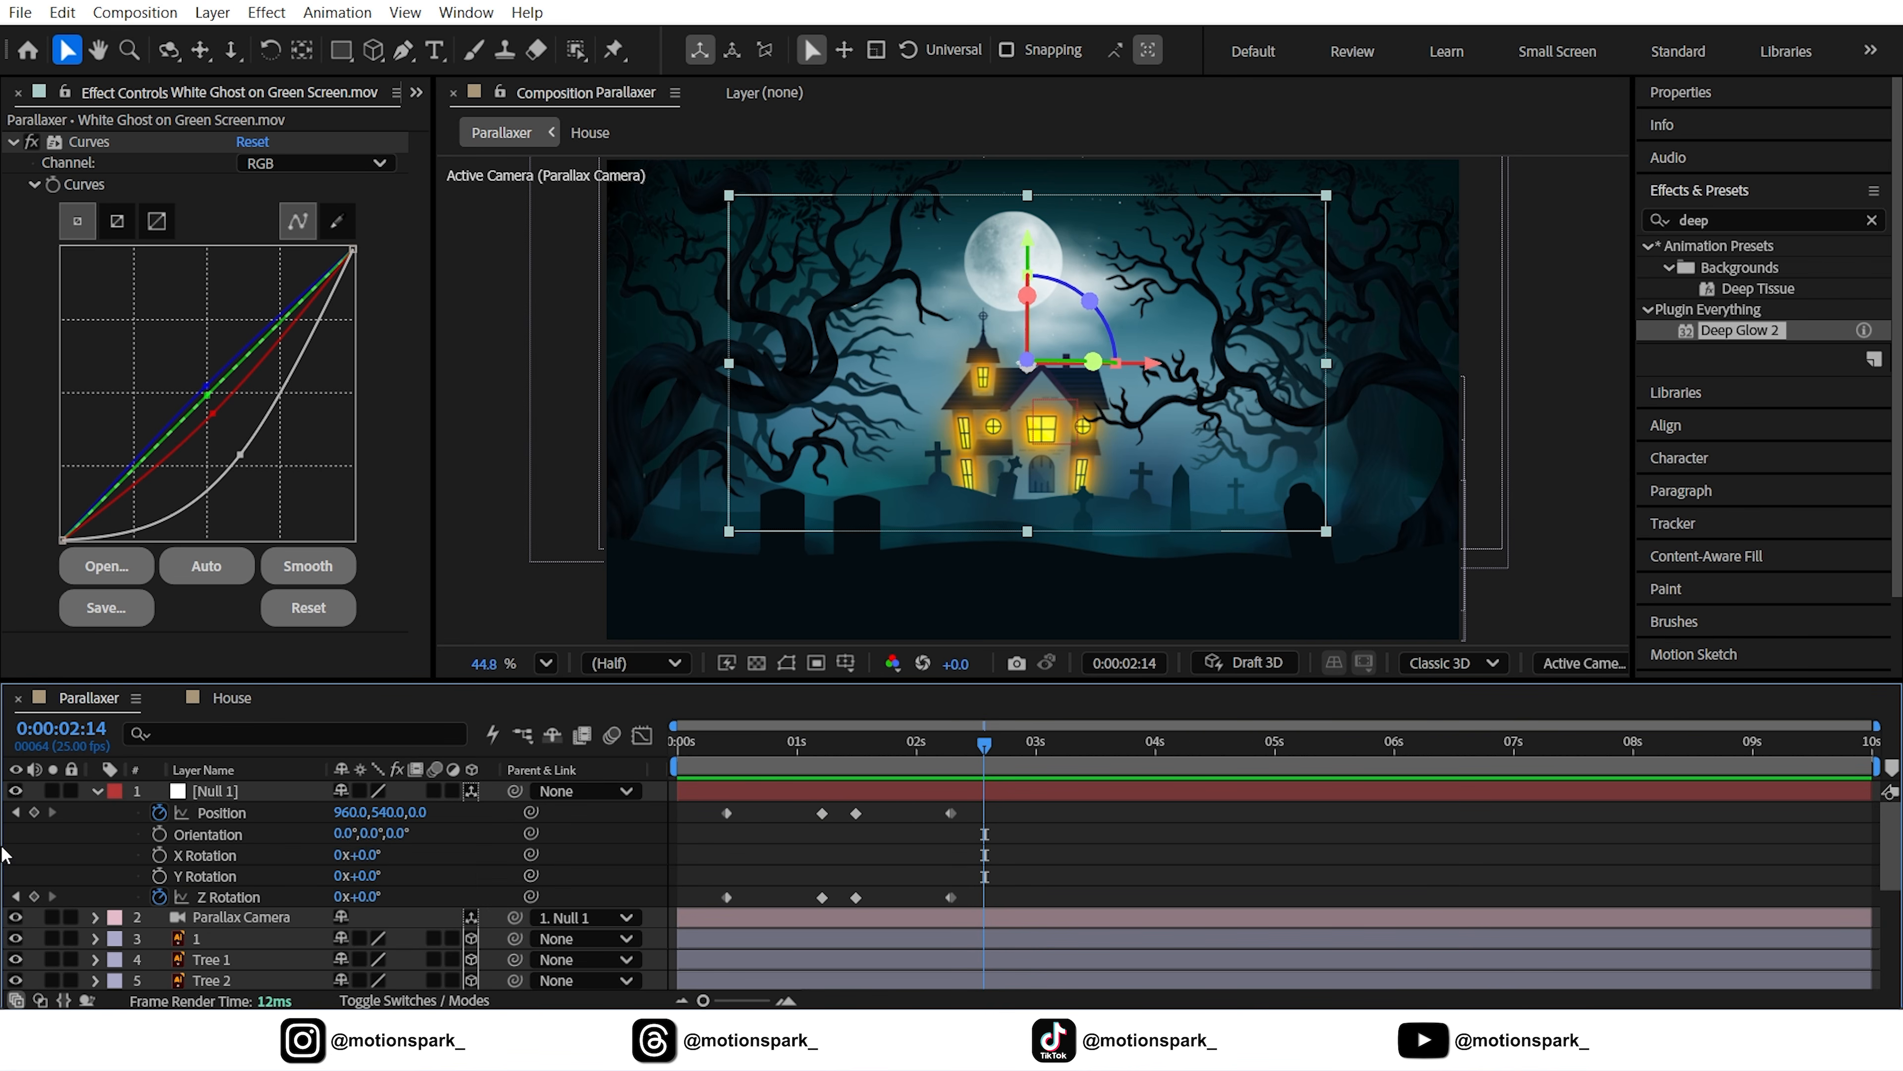
# Key Null 1's Position and Z Rotation at 2:14, then paste the close-up pose at 3:09
pyautogui.click(34, 815)
pyautogui.click(35, 896)
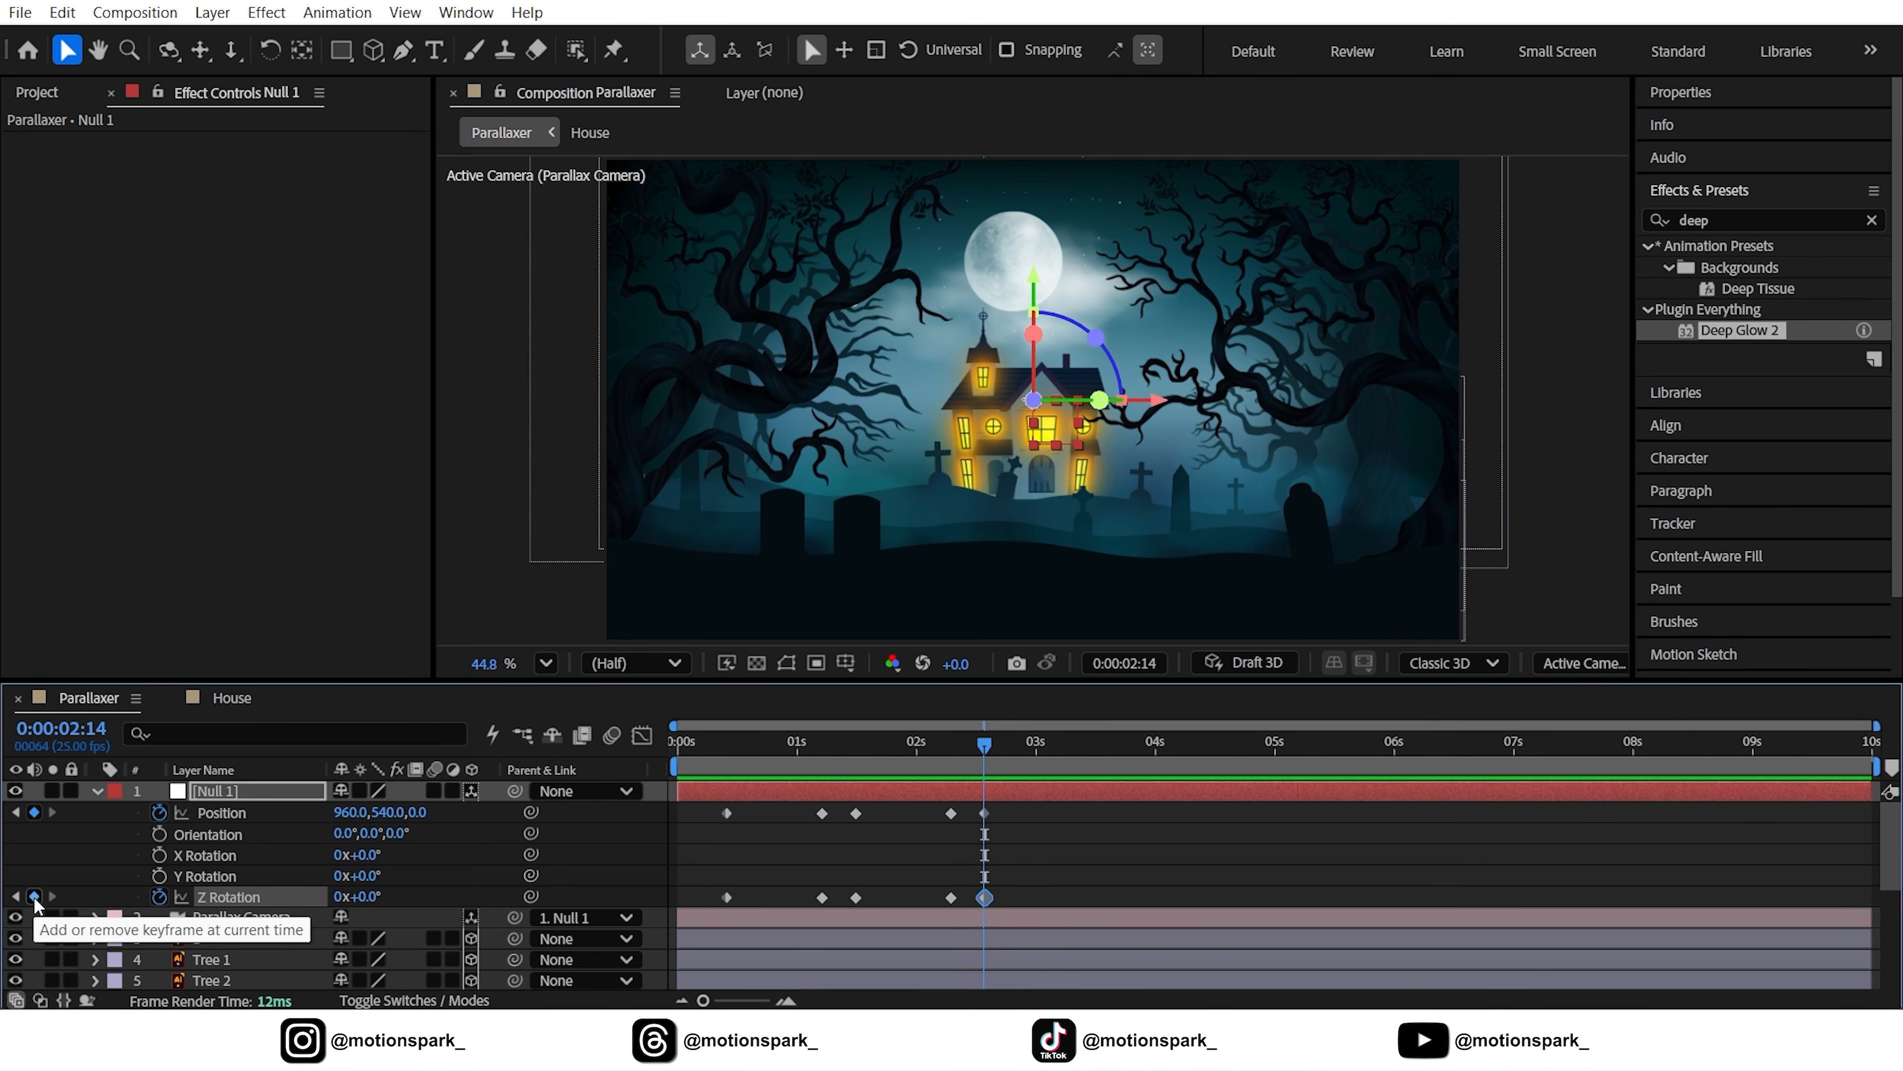
pyautogui.press('space')
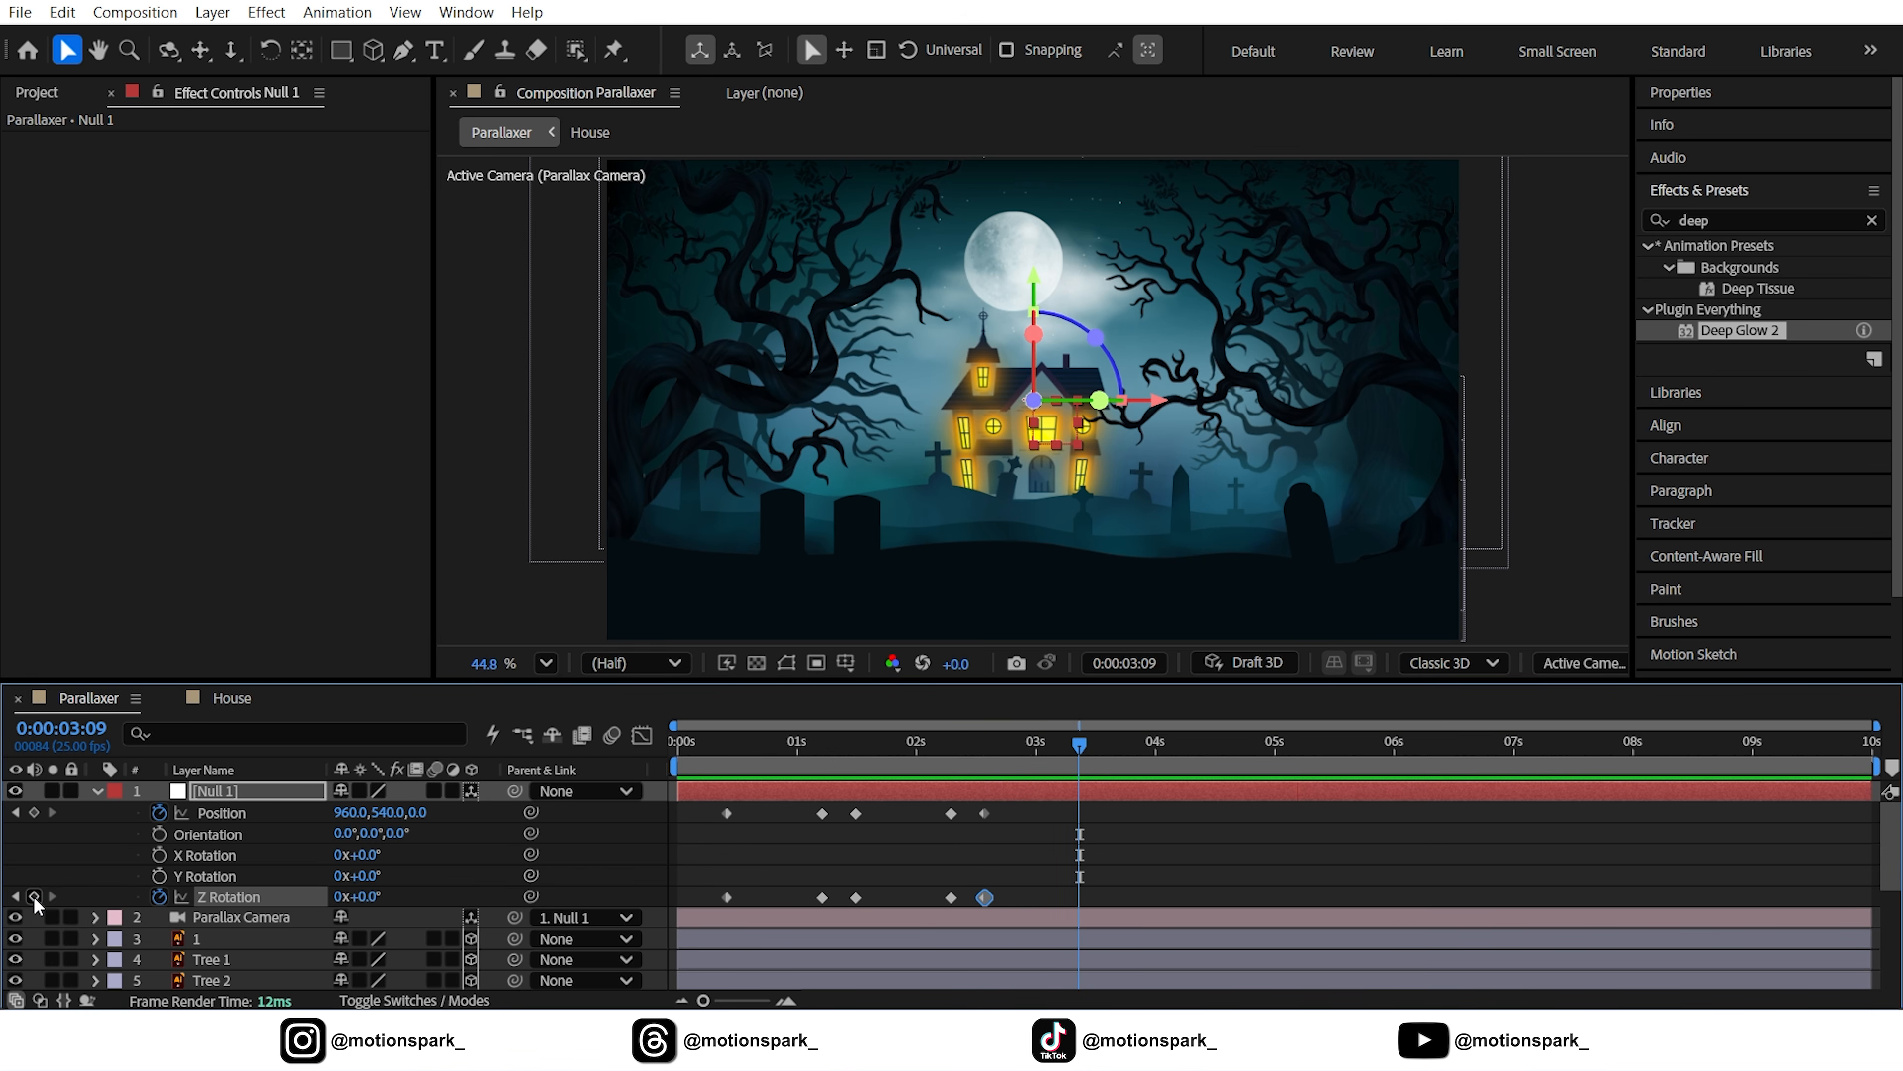
pyautogui.moveTo(808, 819); pyautogui.dragTo(836, 907)
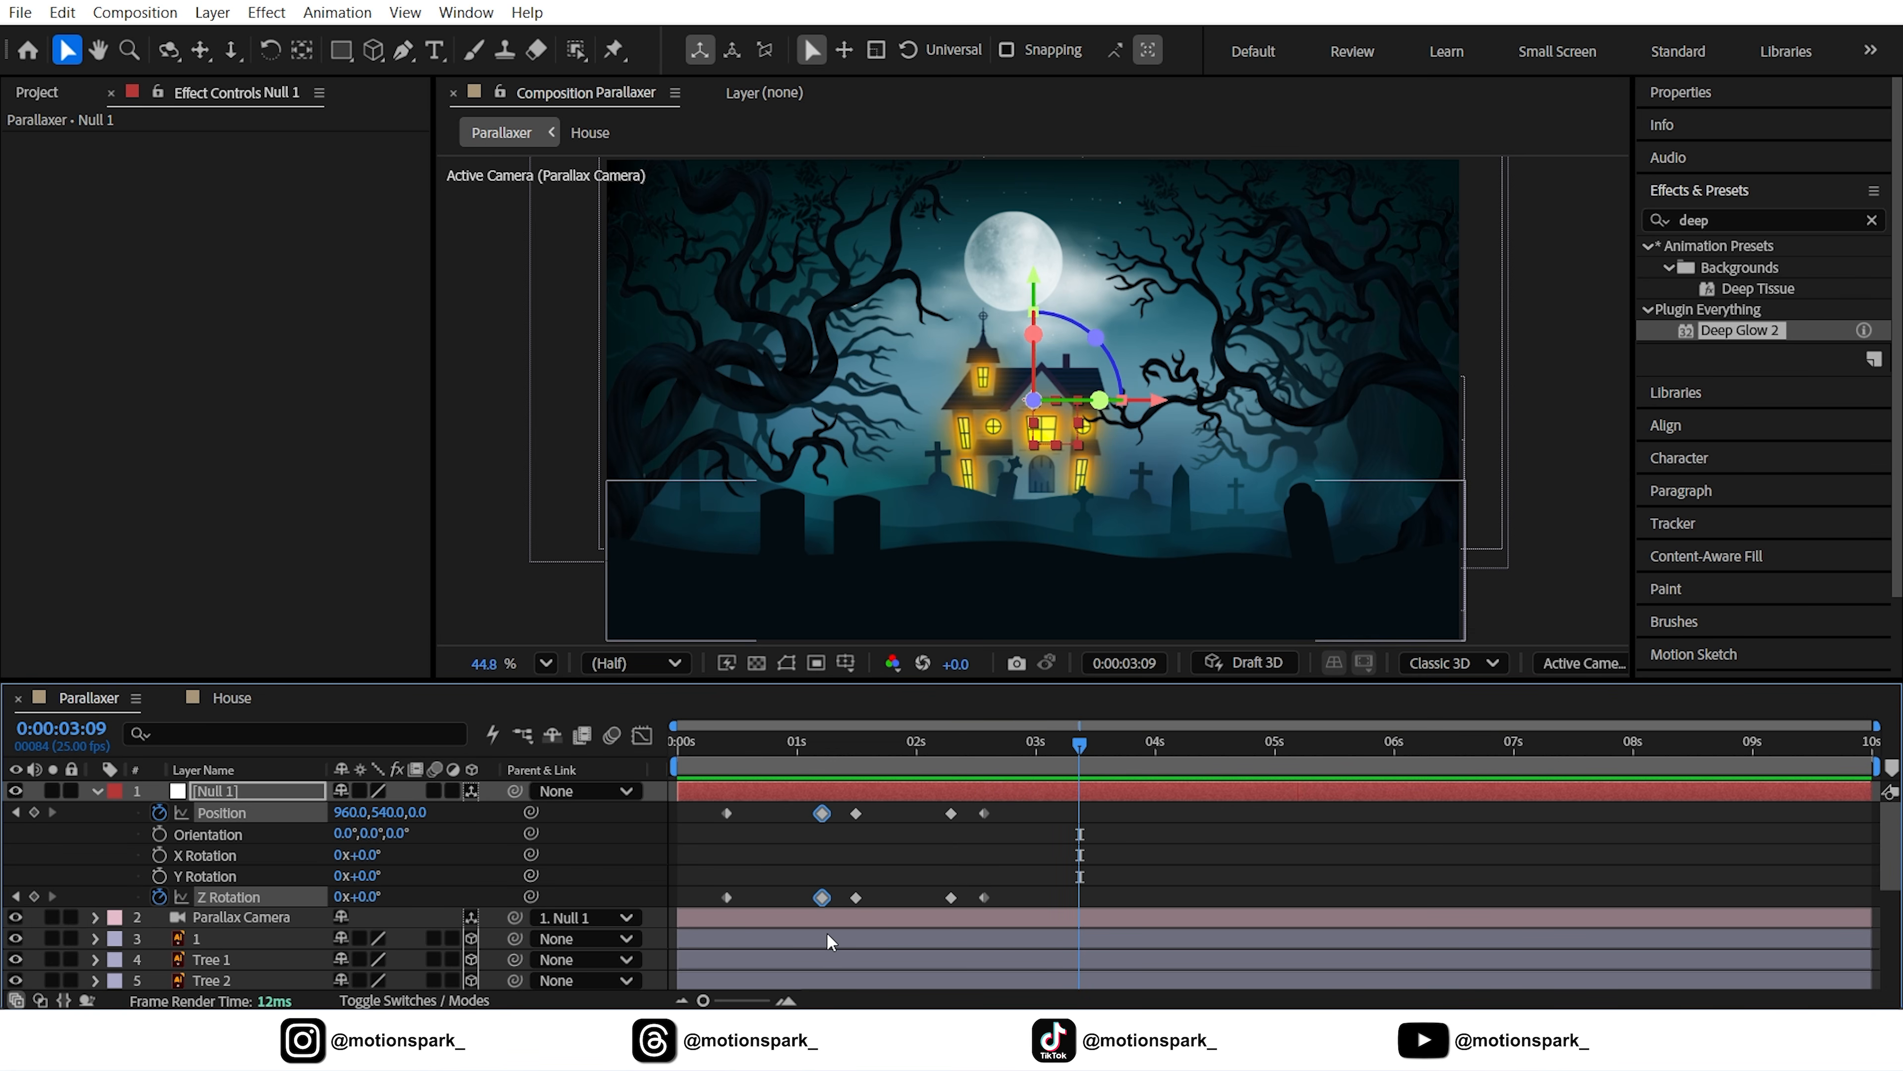
pyautogui.click(63, 13)
pyautogui.click(102, 190)
pyautogui.click(63, 13)
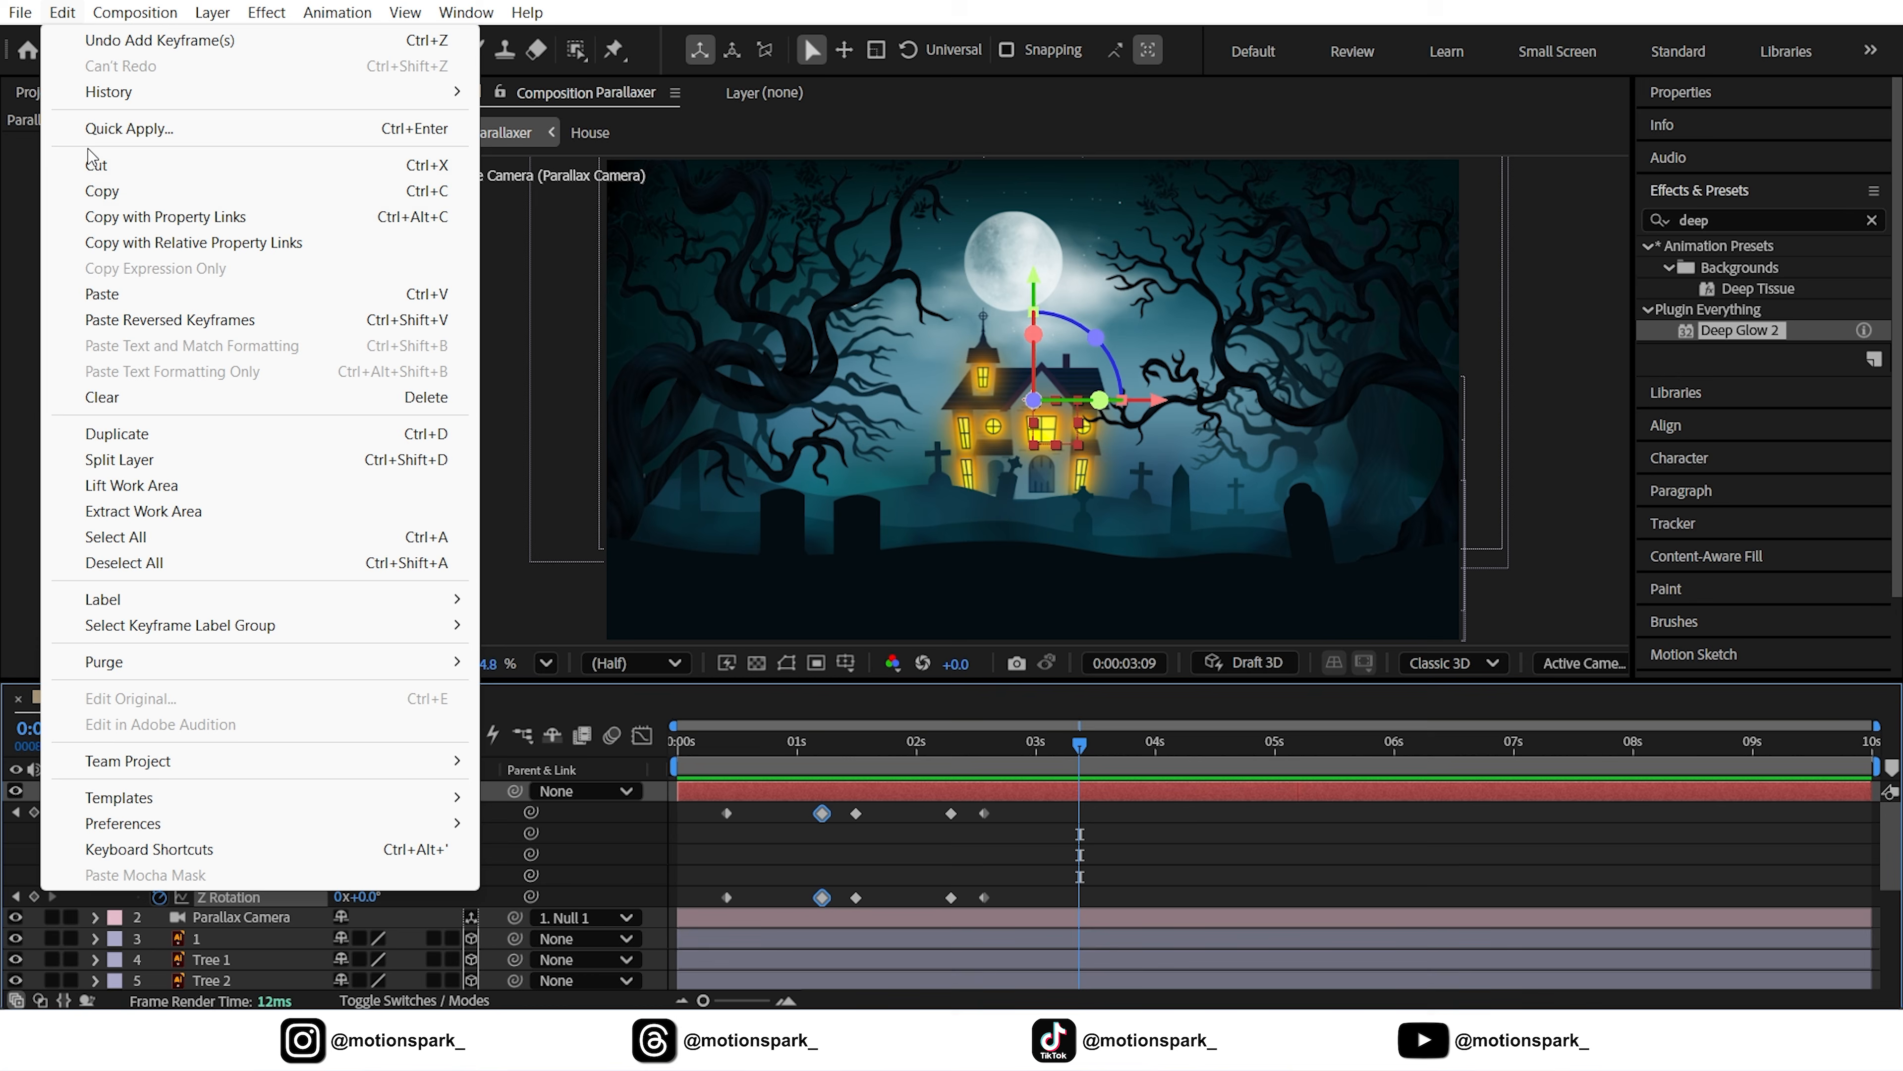
pyautogui.click(102, 293)
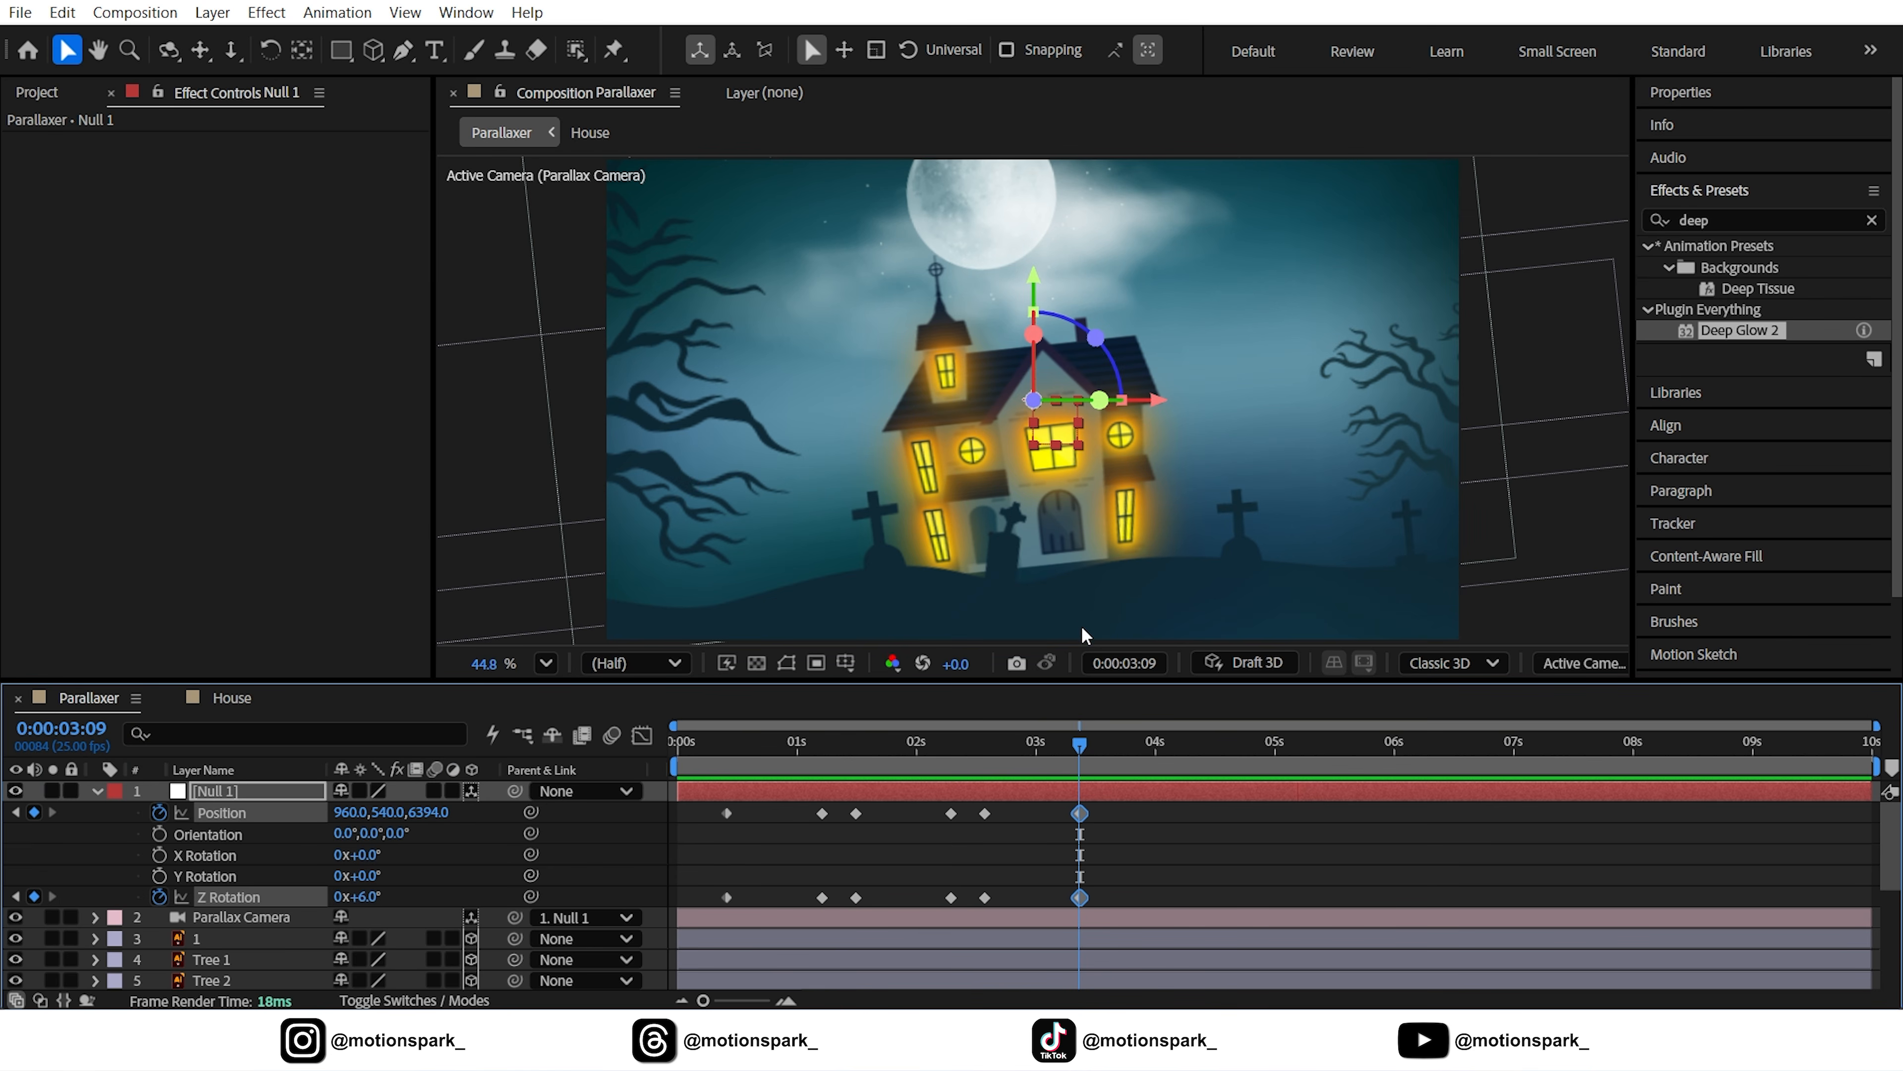
# Copy the ghost's first Opacity flicker keyframes and paste them at 3:09
pyautogui.scroll(-4, 1104, 857)
pyautogui.click(824, 941)
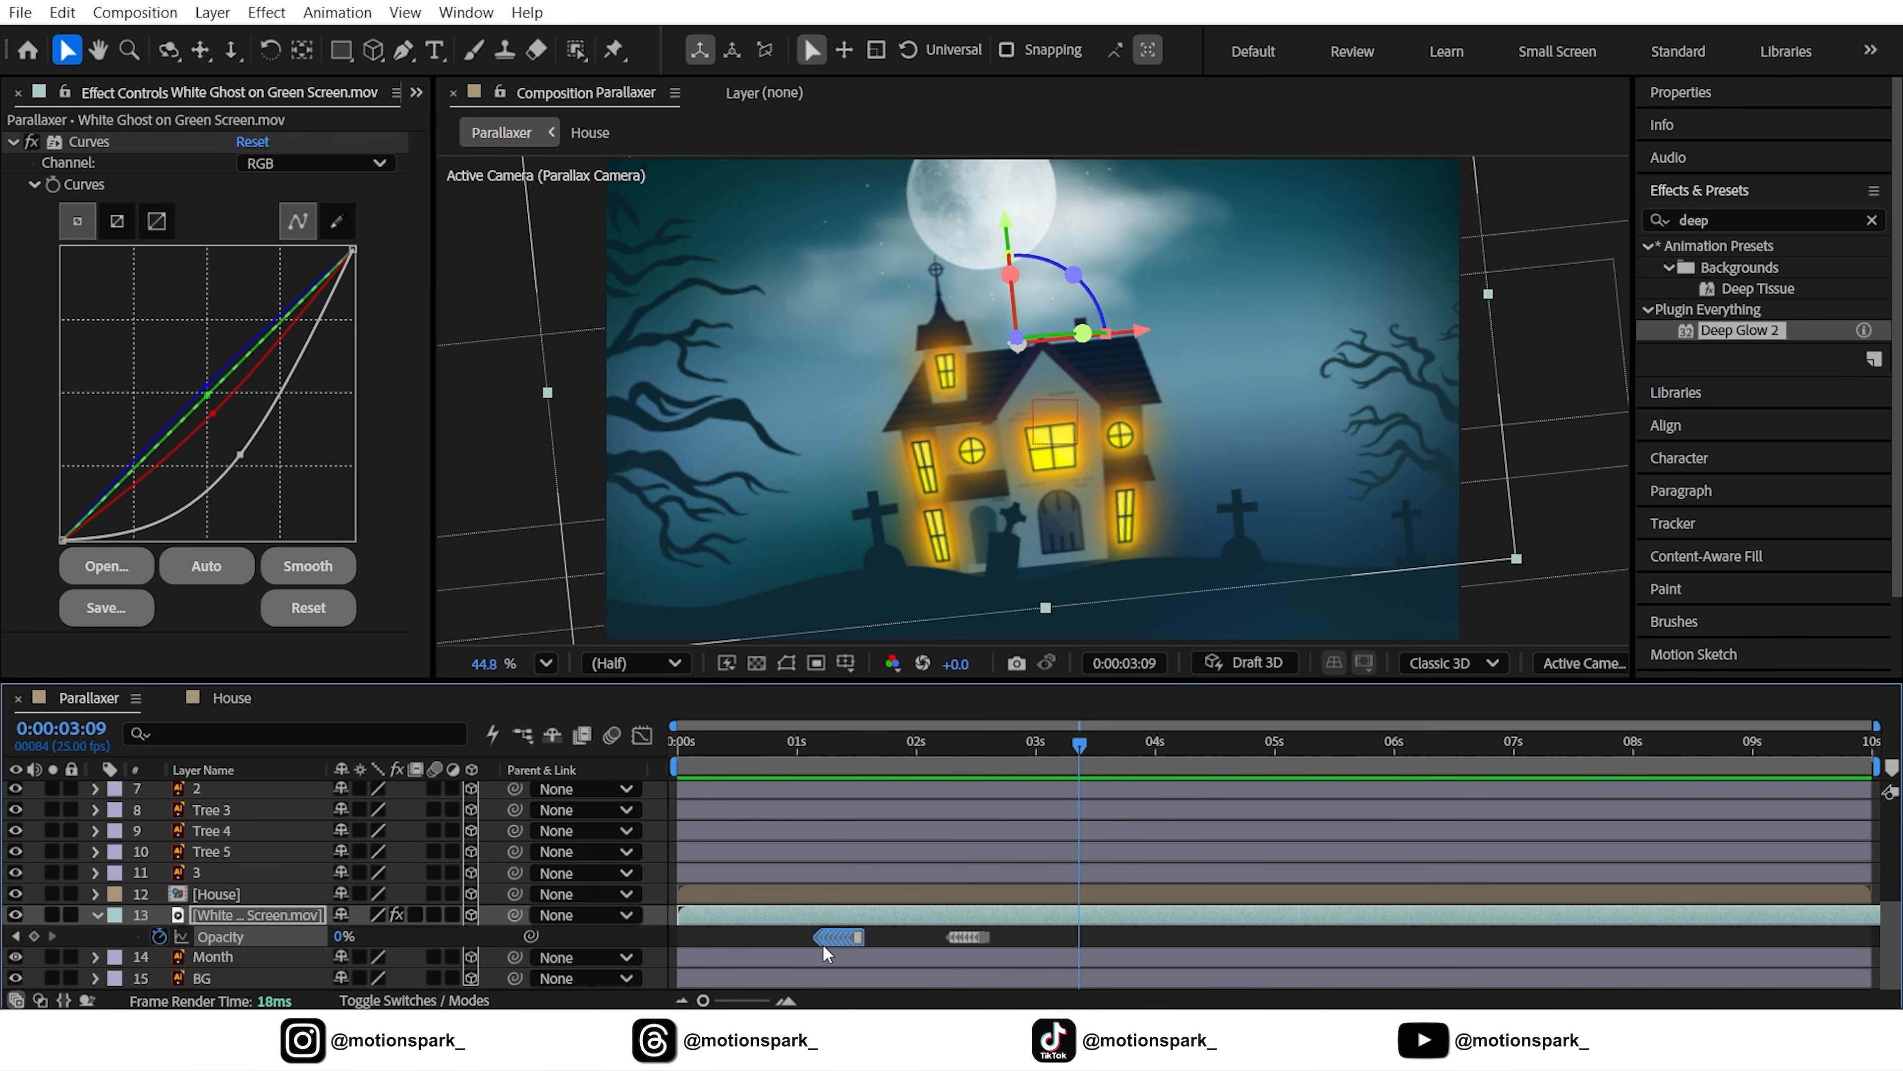
pyautogui.click(62, 13)
pyautogui.click(102, 190)
pyautogui.click(63, 12)
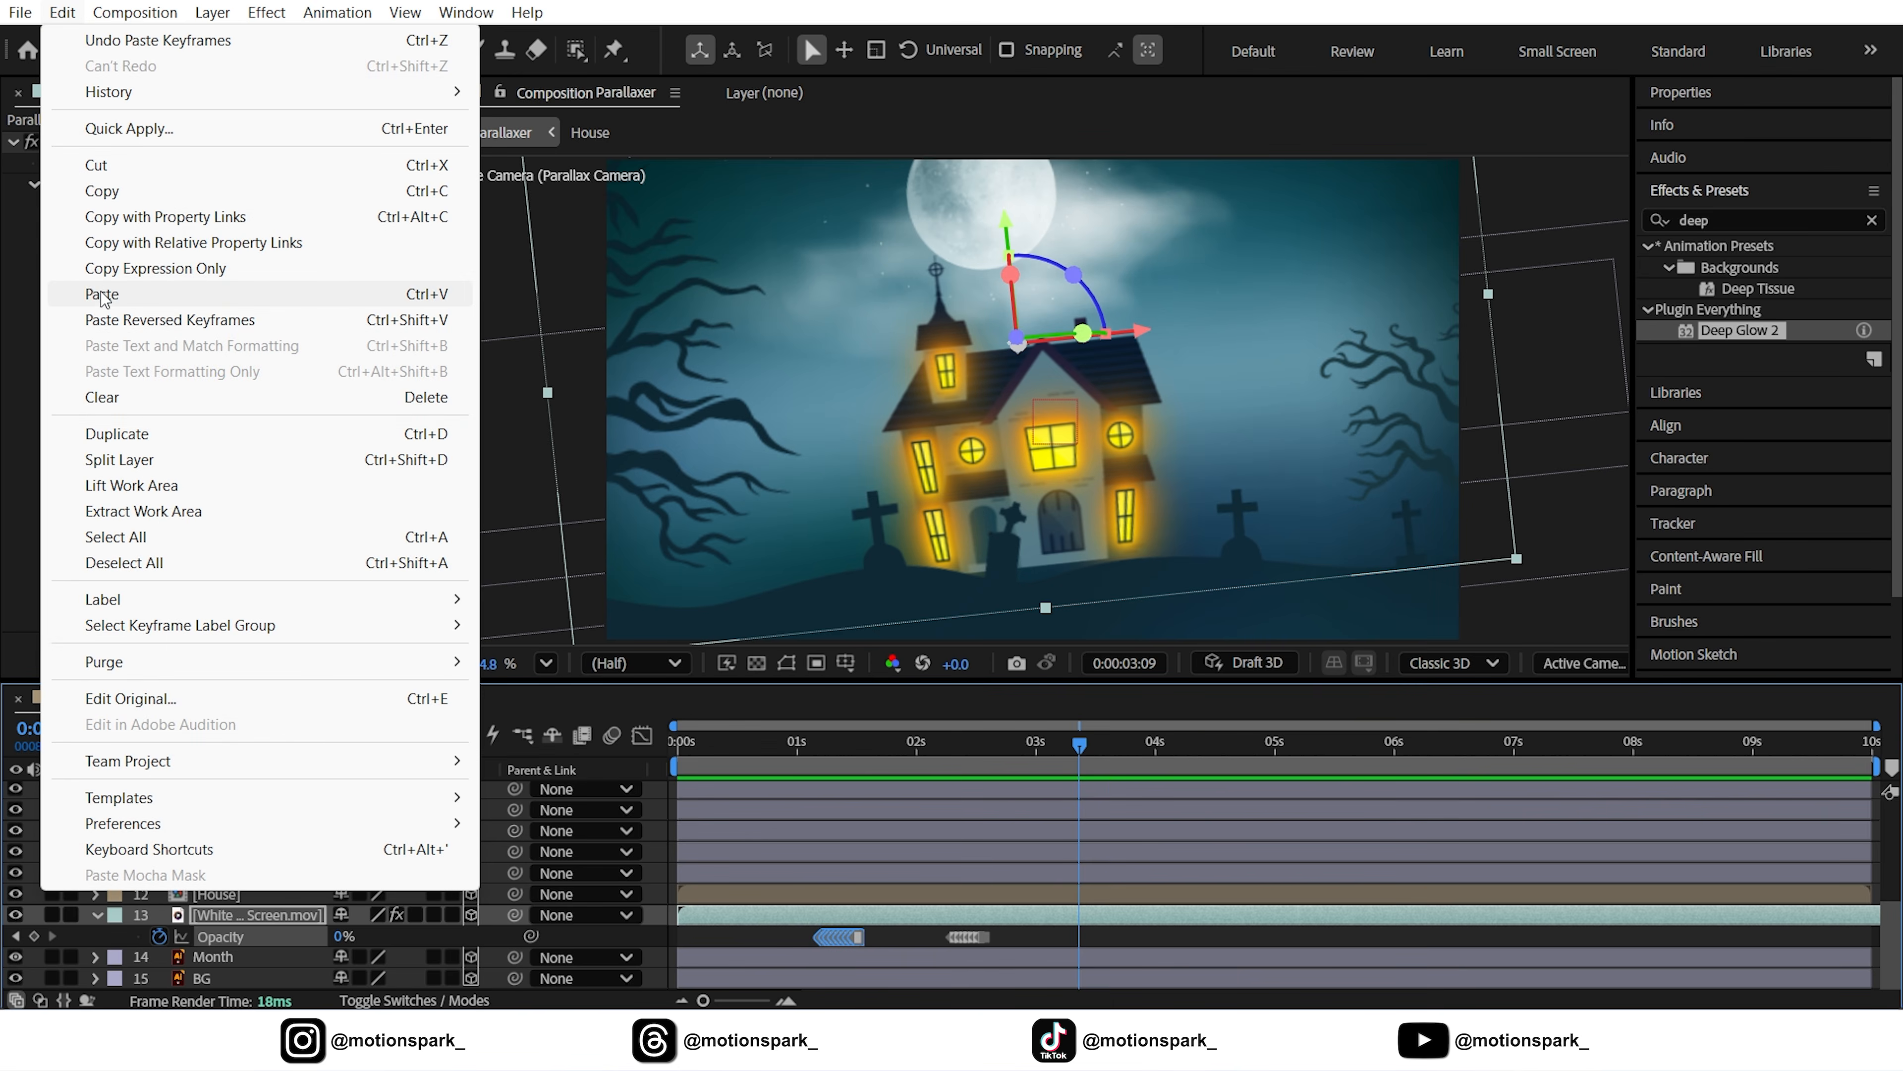
pyautogui.click(102, 293)
pyautogui.press('space')
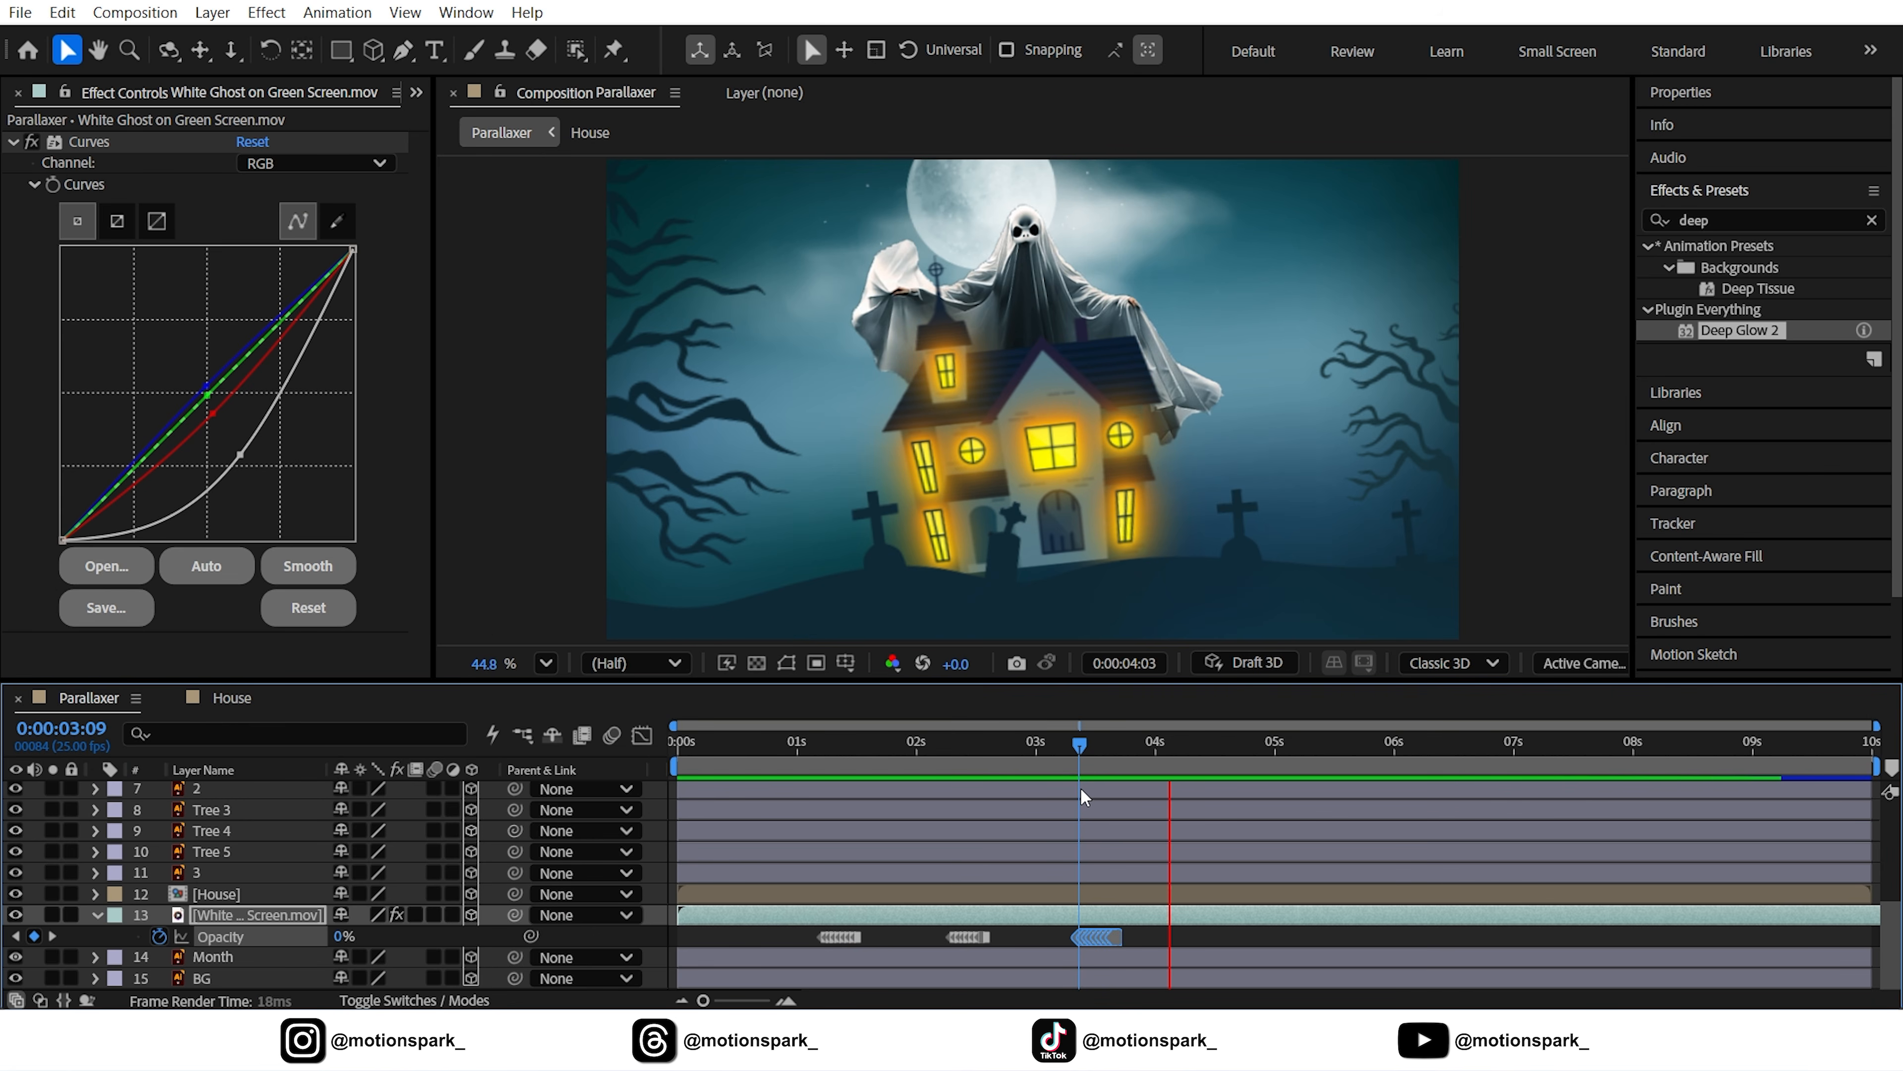
pyautogui.moveTo(1080, 746); pyautogui.dragTo(1123, 774)
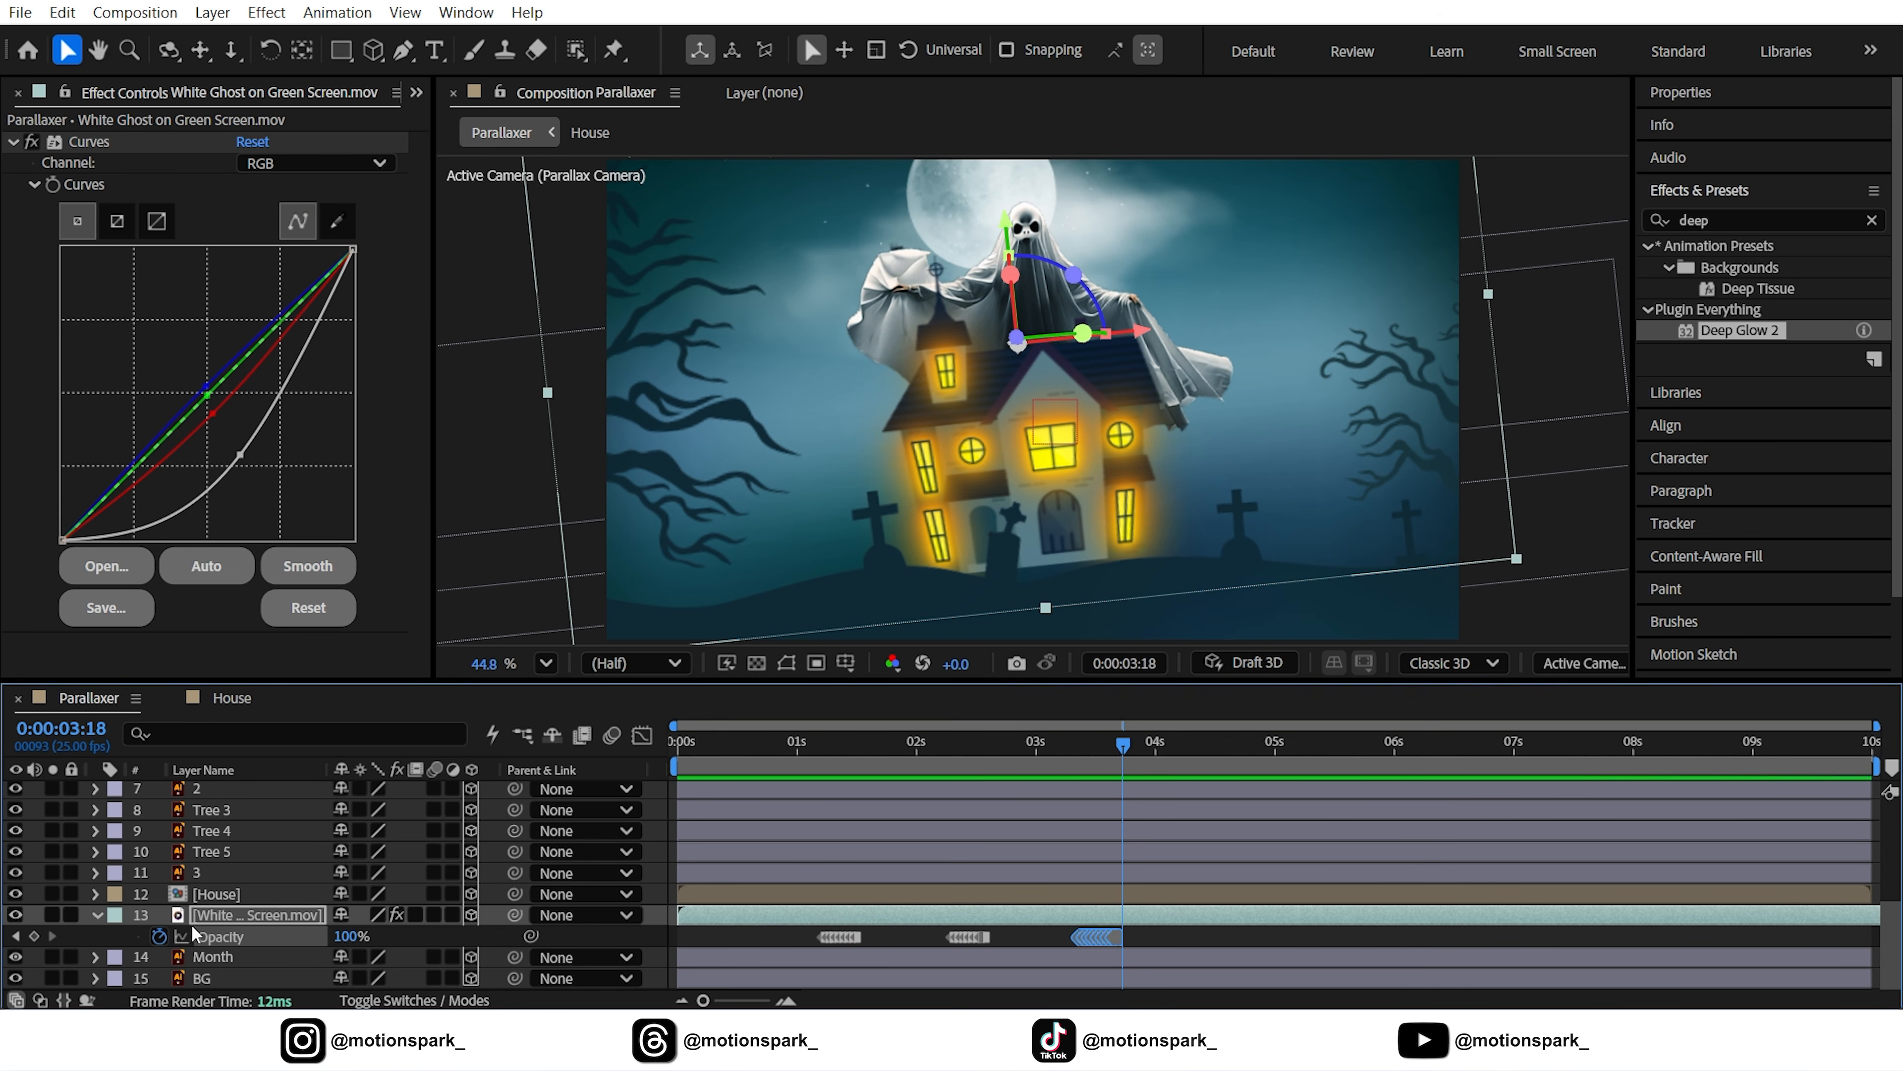
pyautogui.click(15, 936)
# Key Null 1 at 3:16 and paste its starting wide-view keyframes at 4:11
pyautogui.scroll(5, 315, 896)
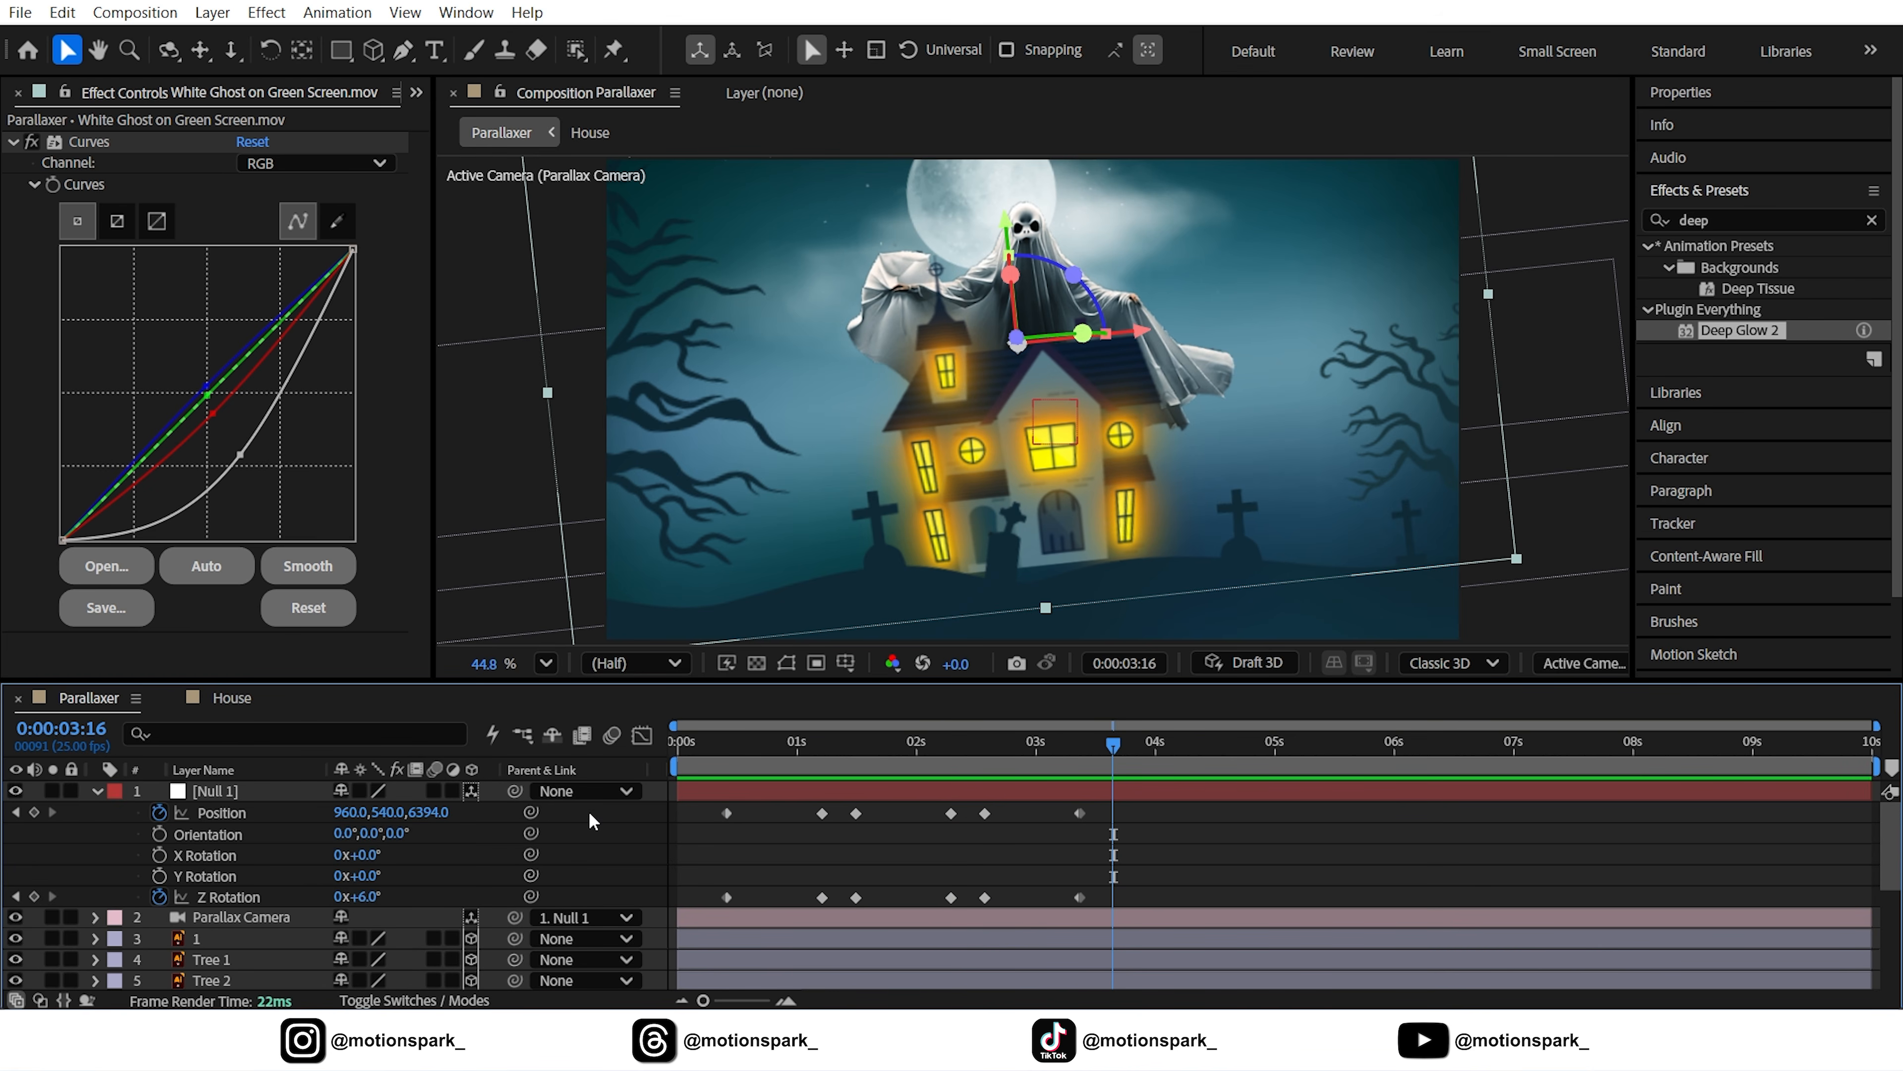
pyautogui.click(33, 812)
pyautogui.click(34, 897)
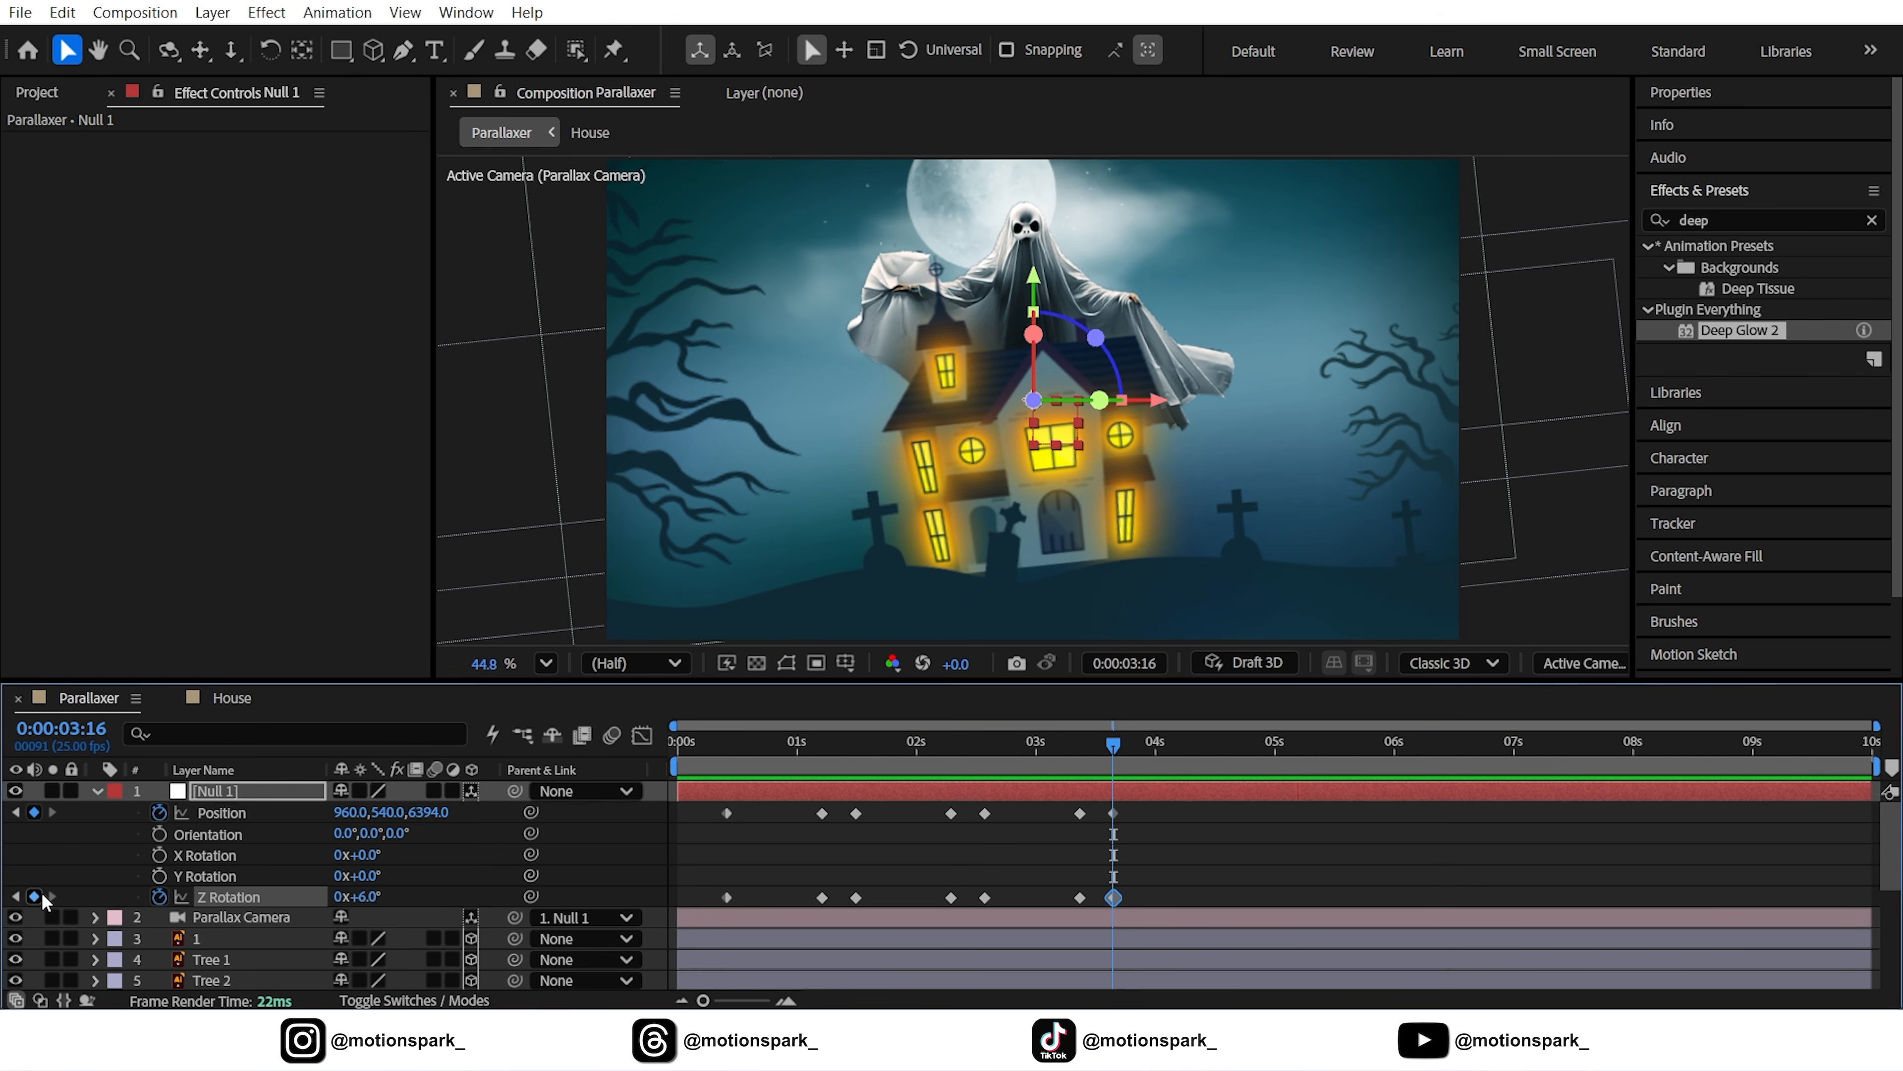
pyautogui.press('space')
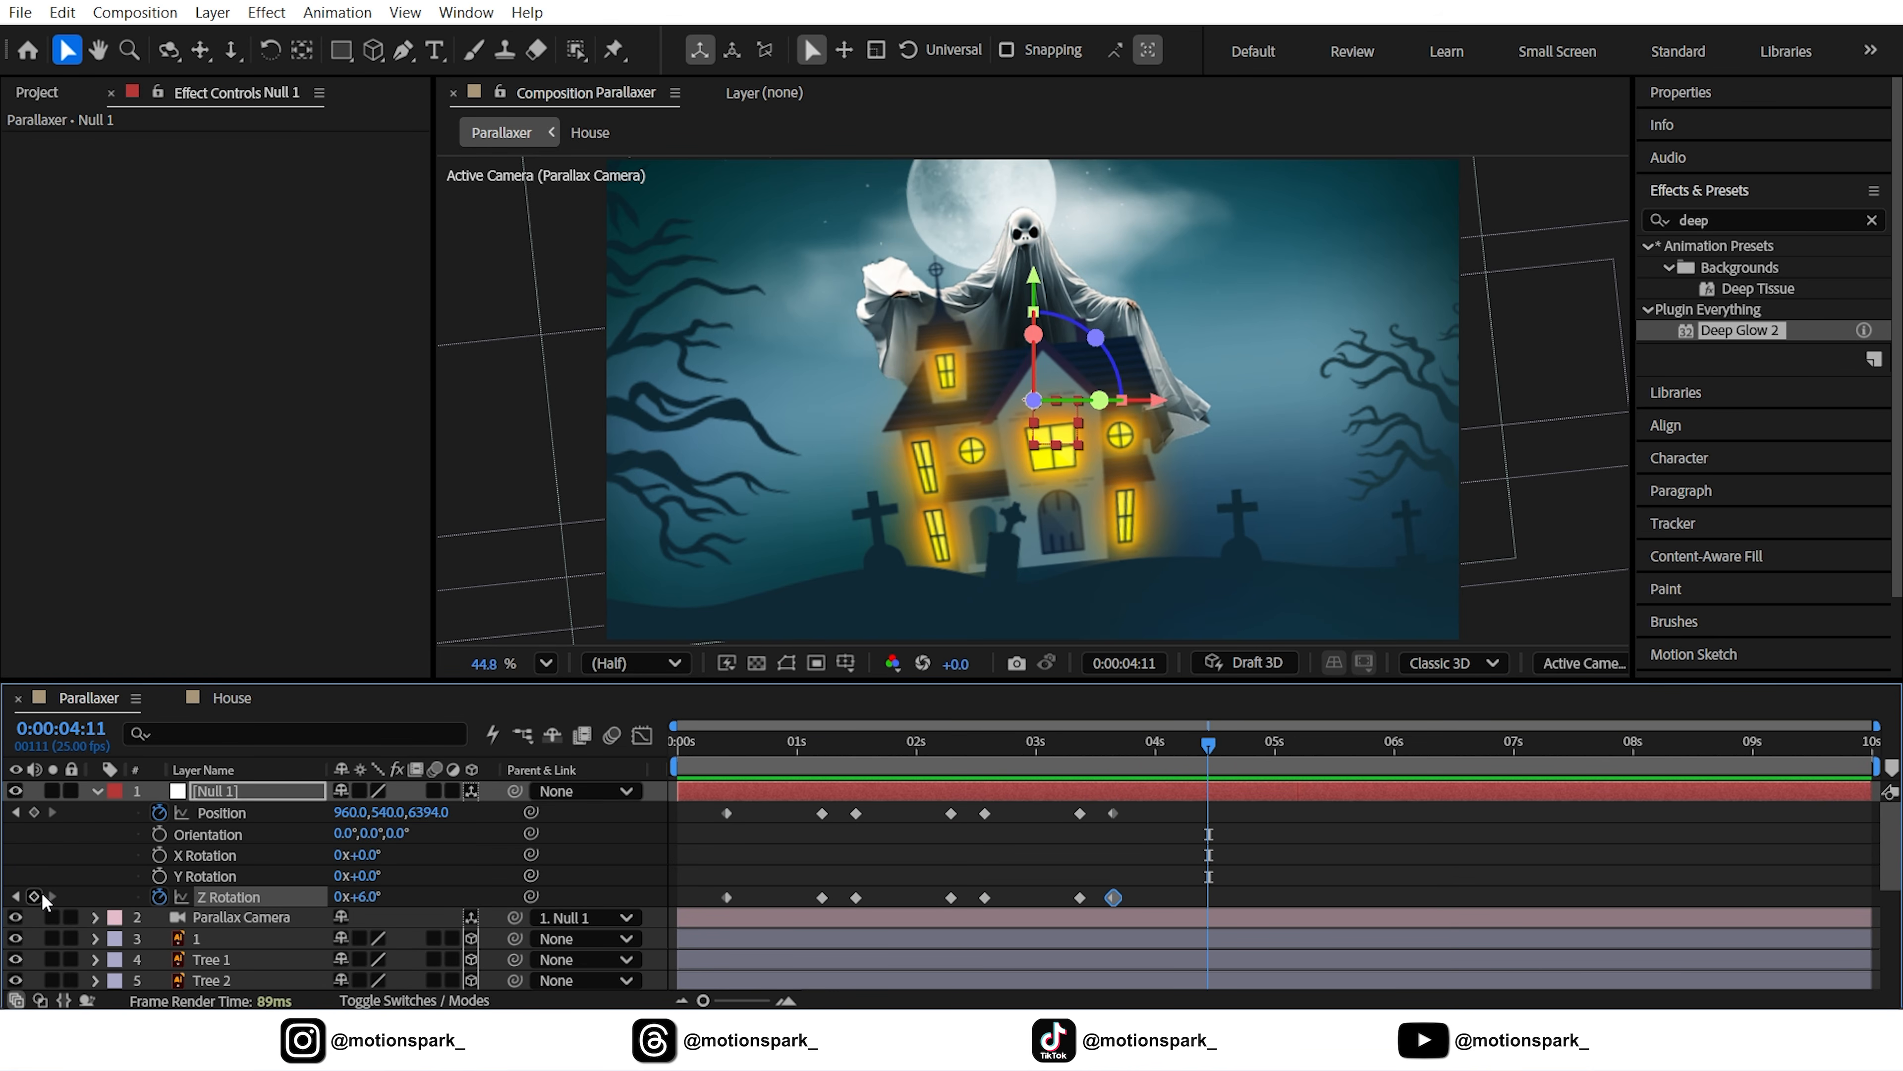
pyautogui.moveTo(761, 810); pyautogui.dragTo(700, 909)
pyautogui.hotkey('ctrl', 'c')
pyautogui.hotkey('ctrl', 'v')
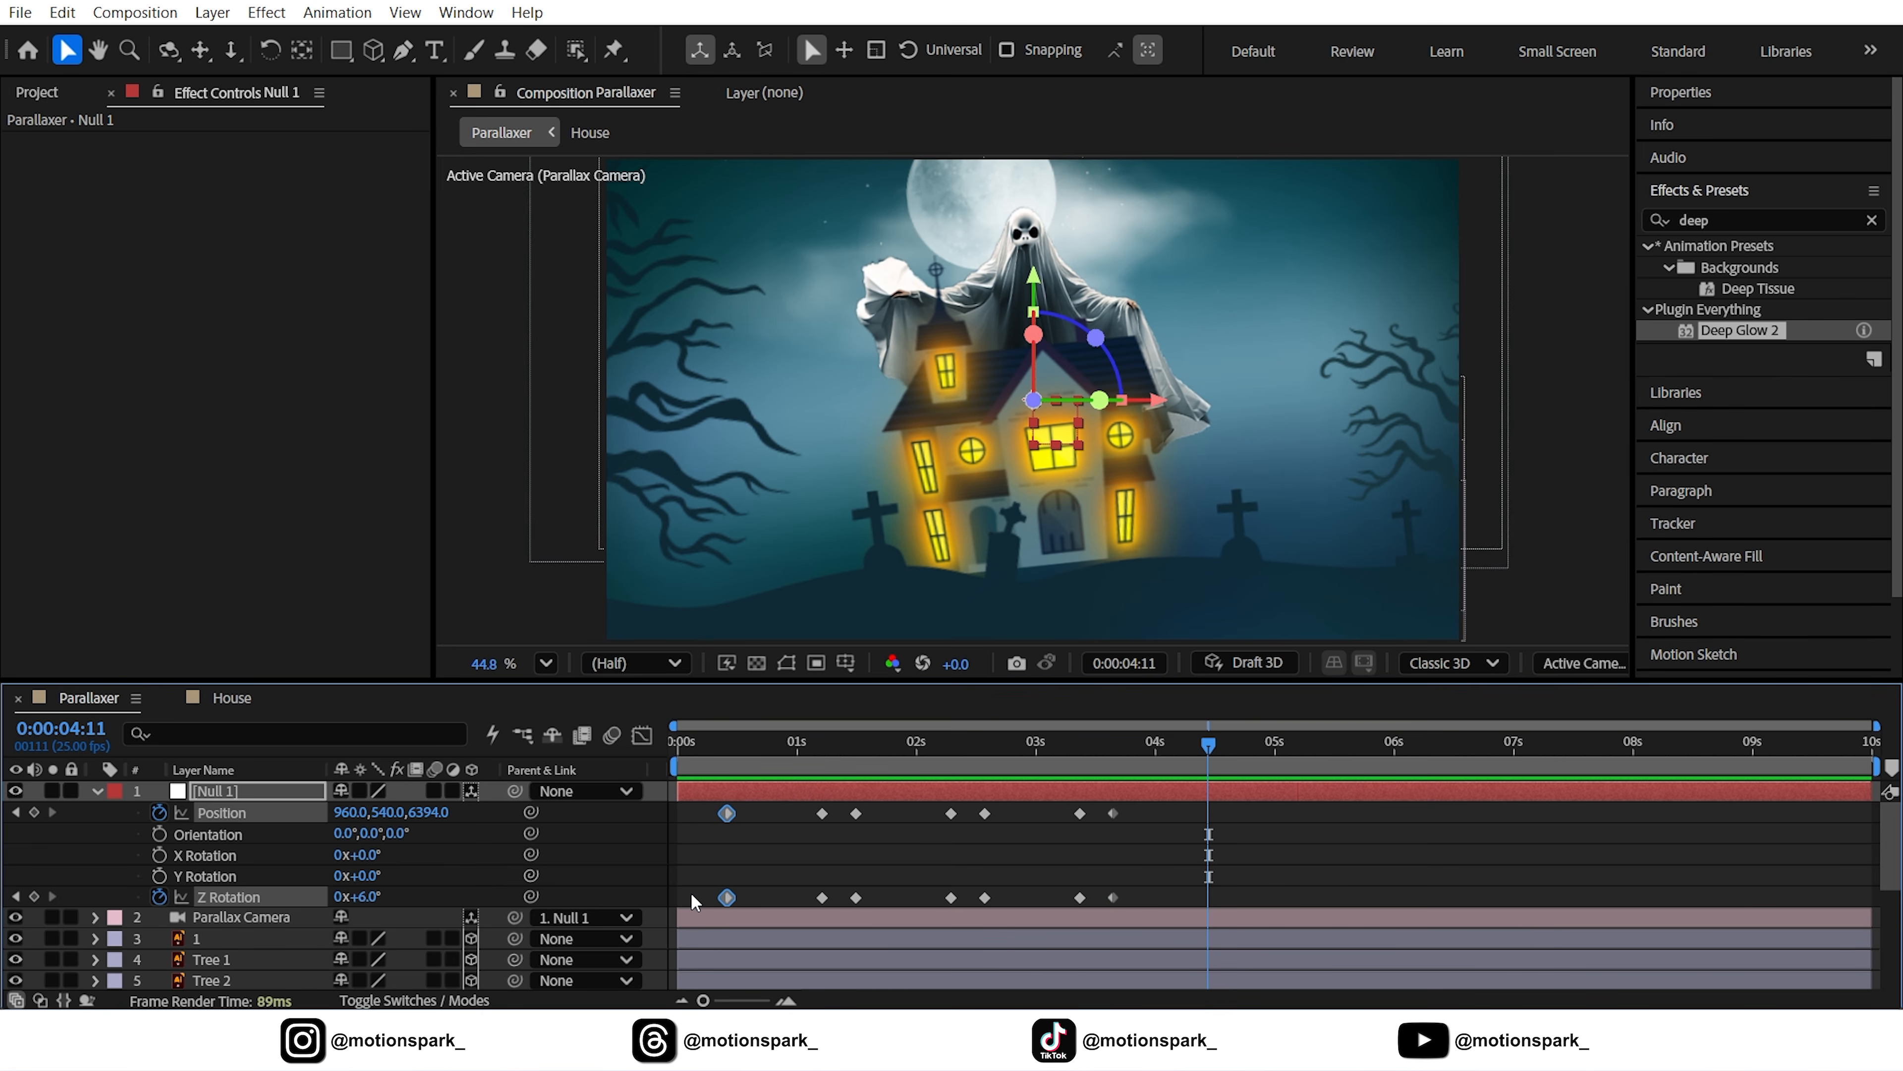
# Copy the ghost's second Opacity keyframe group and paste it at 4:11
pyautogui.scroll(-4, 1160, 817)
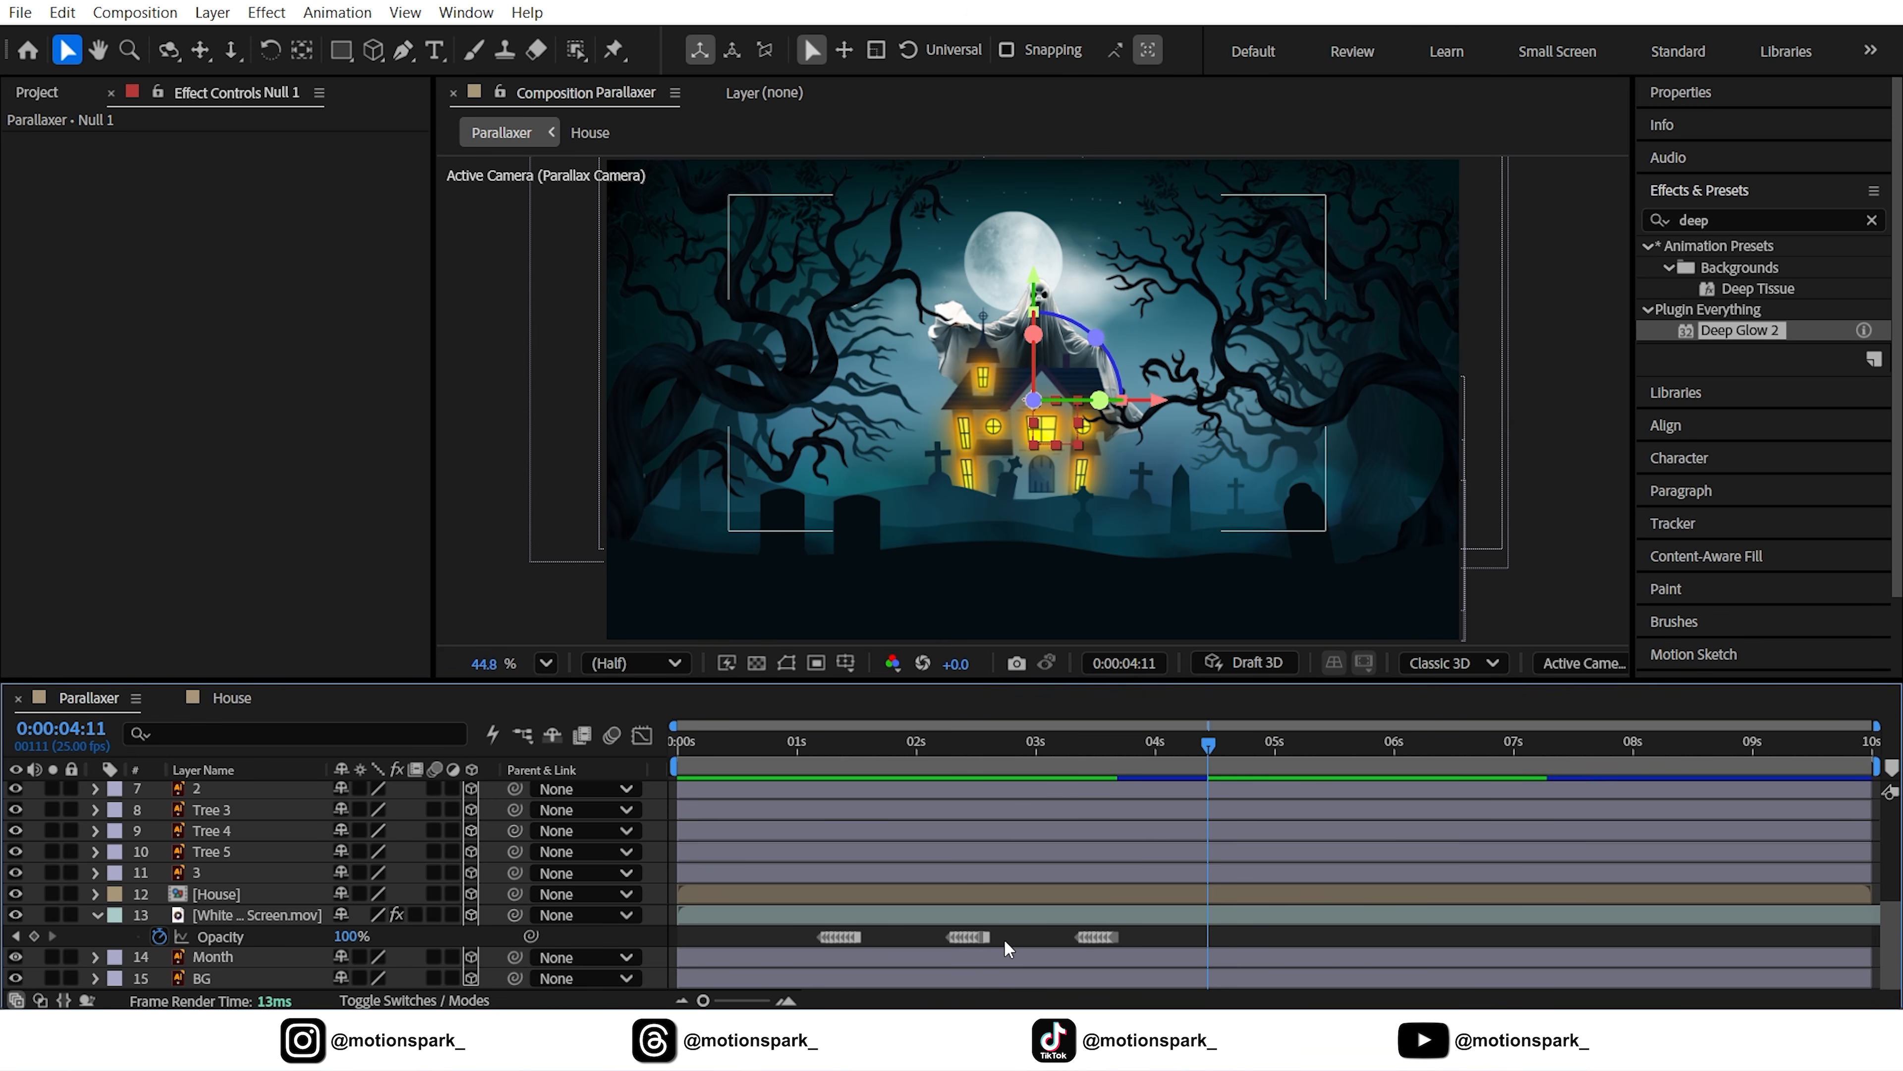
pyautogui.click(967, 936)
pyautogui.click(59, 13)
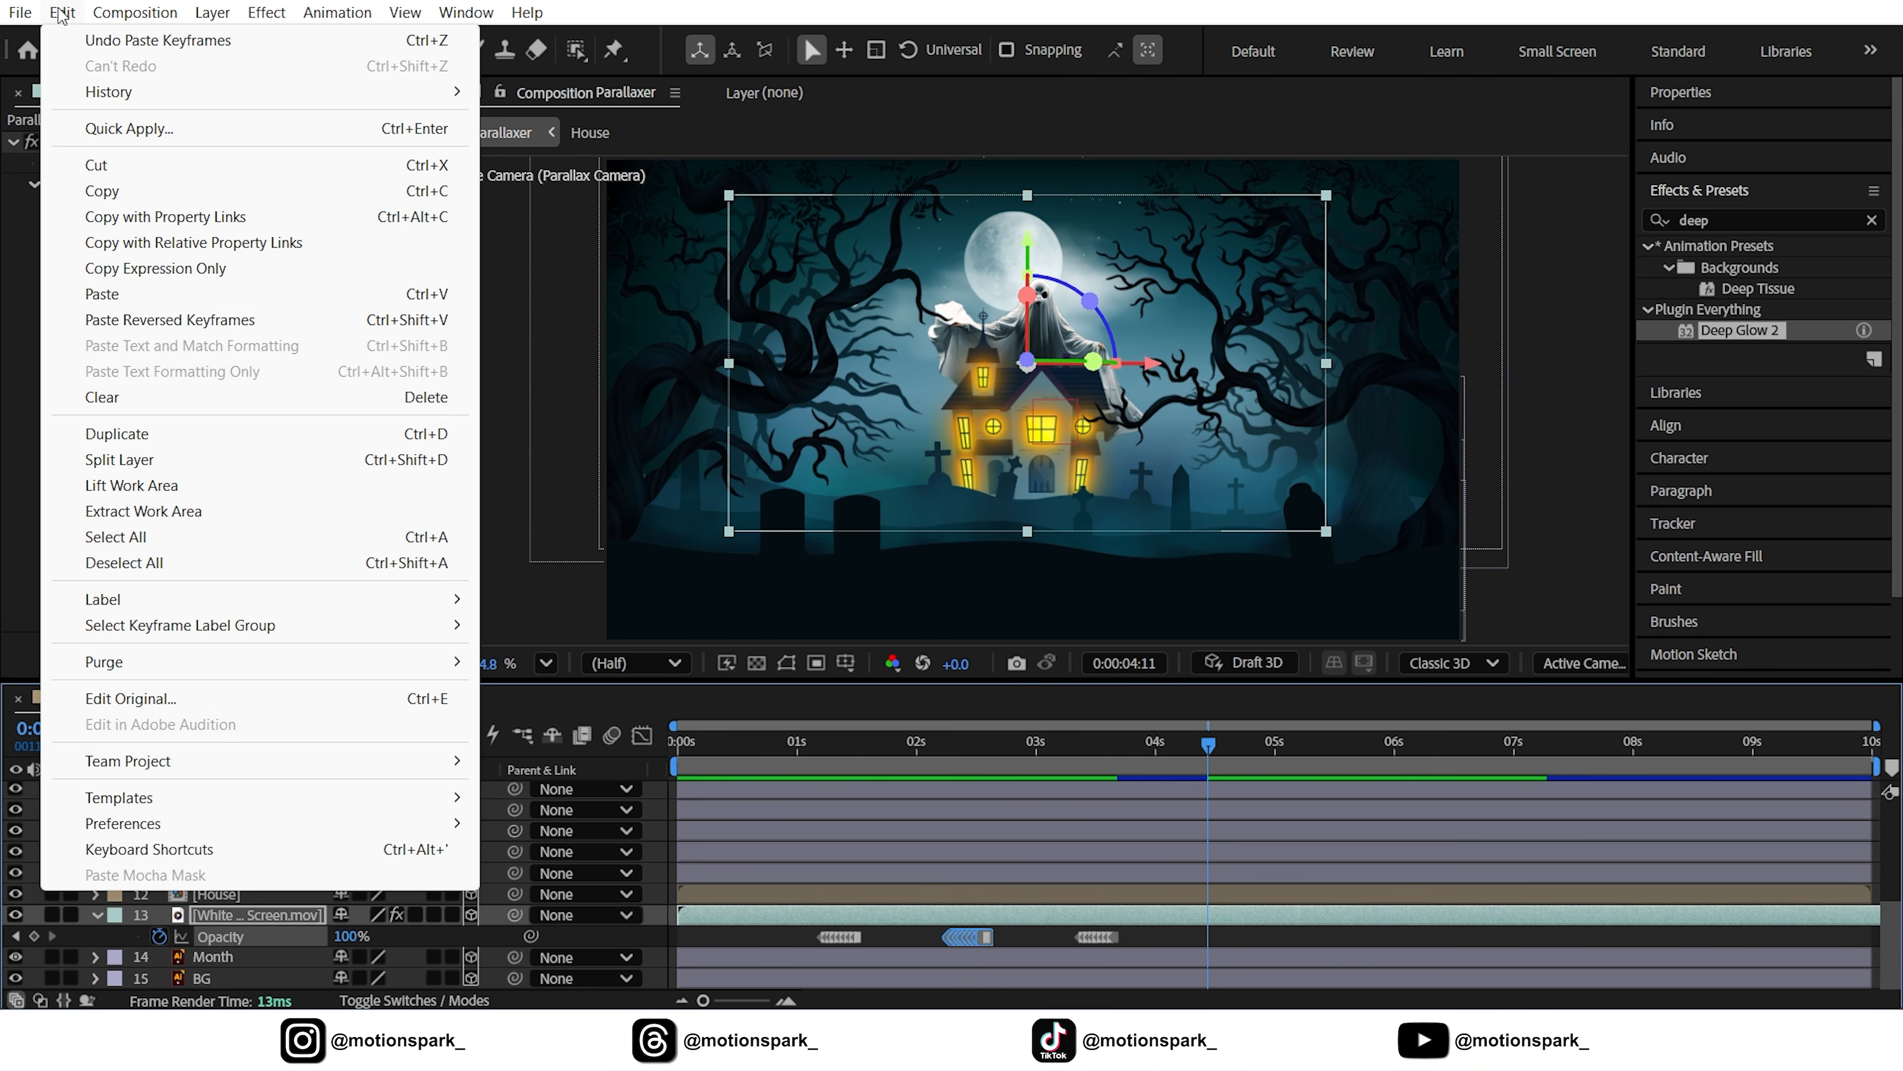
pyautogui.click(102, 190)
pyautogui.click(62, 13)
pyautogui.click(102, 294)
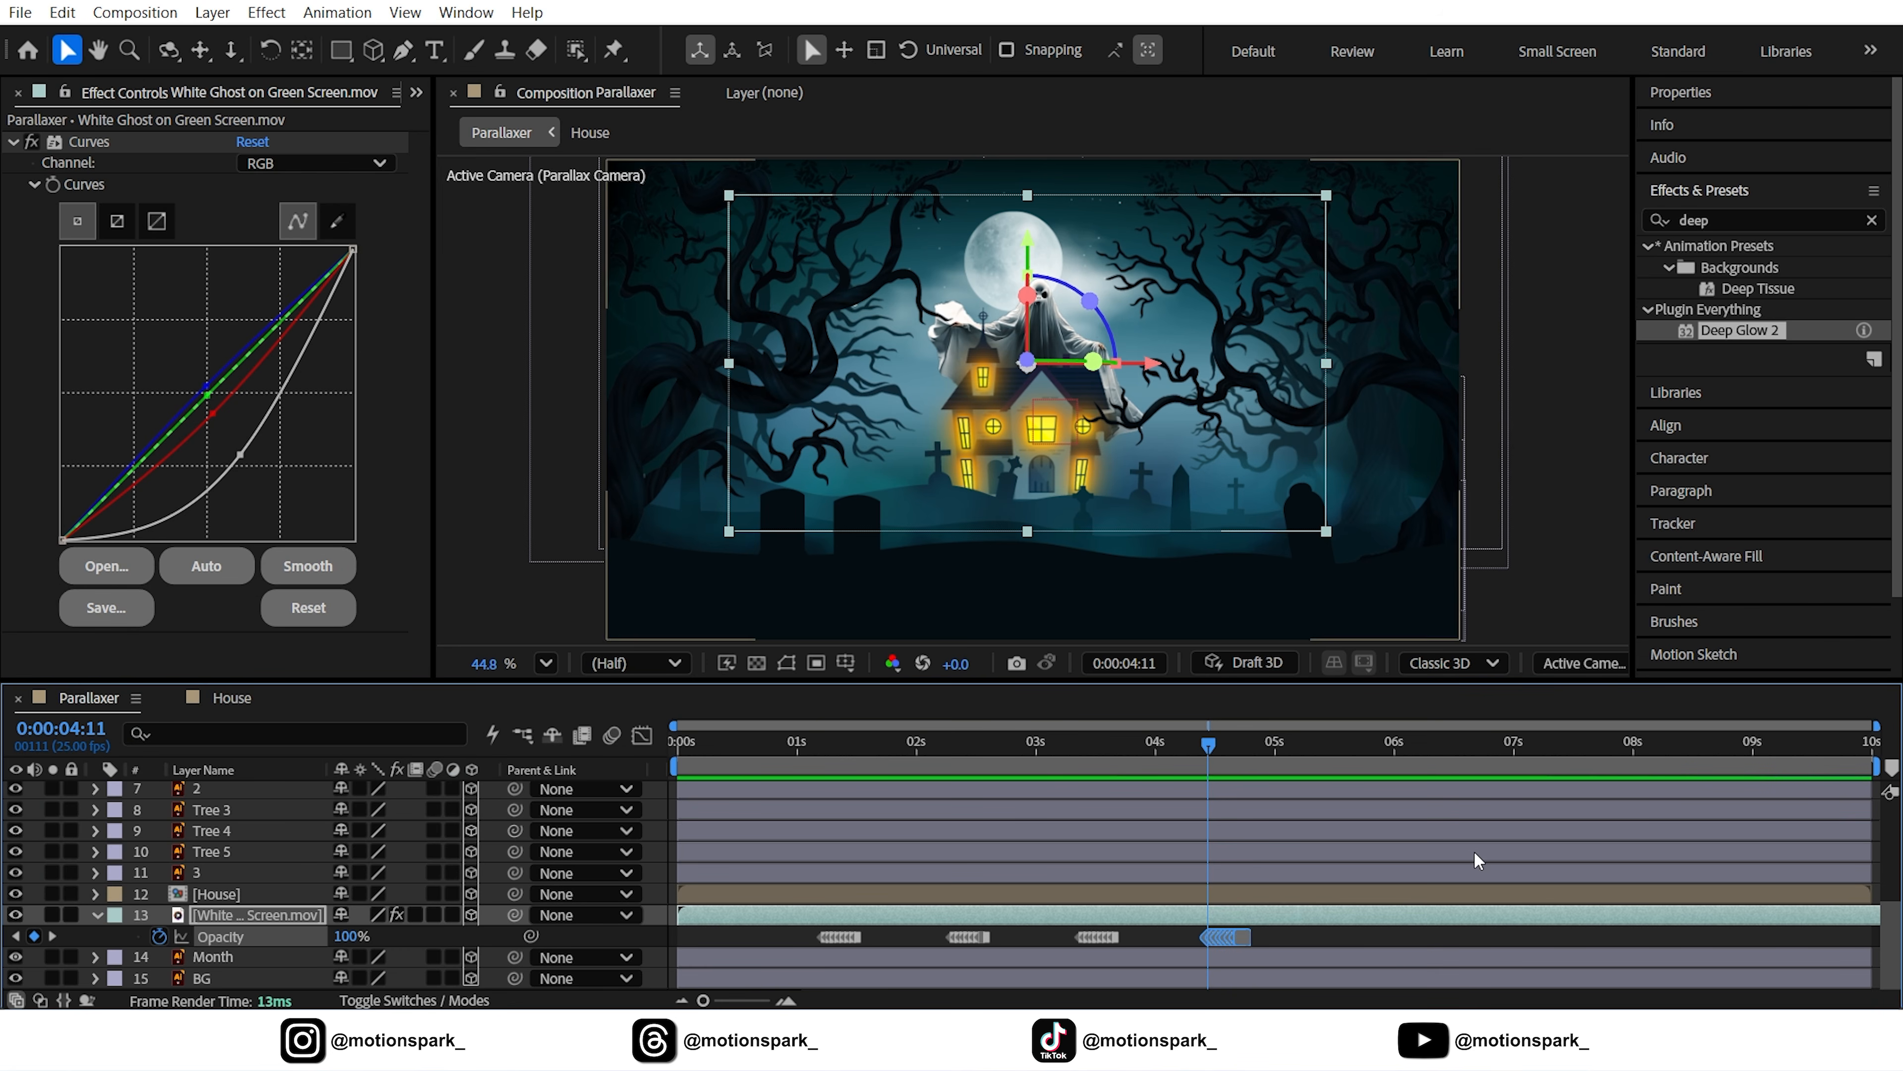
pyautogui.hotkey('shift', 'pagedown')
pyautogui.click(16, 936)
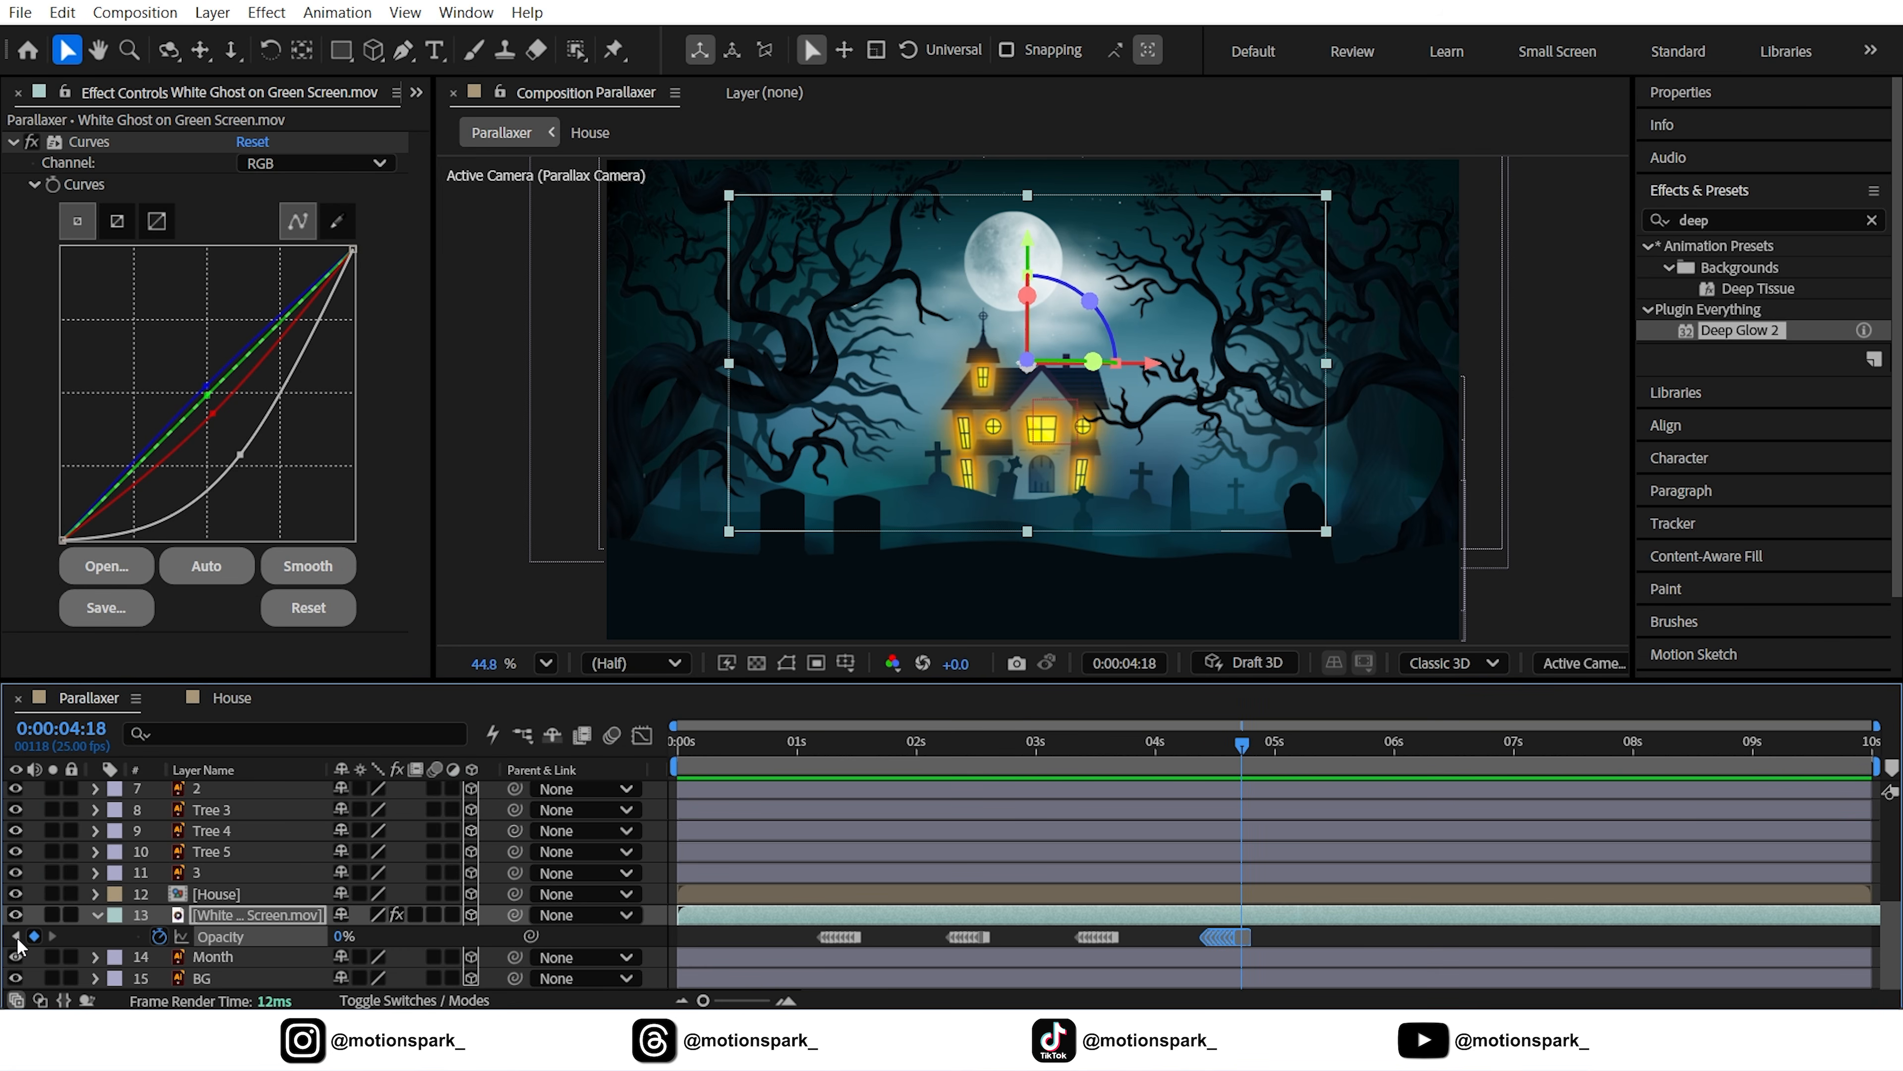
pyautogui.press('pagedown')
pyautogui.press('pagedown')
# Paste the ghost's first Opacity keyframe group again near 5 seconds
pyautogui.moveTo(802, 944); pyautogui.dragTo(874, 932)
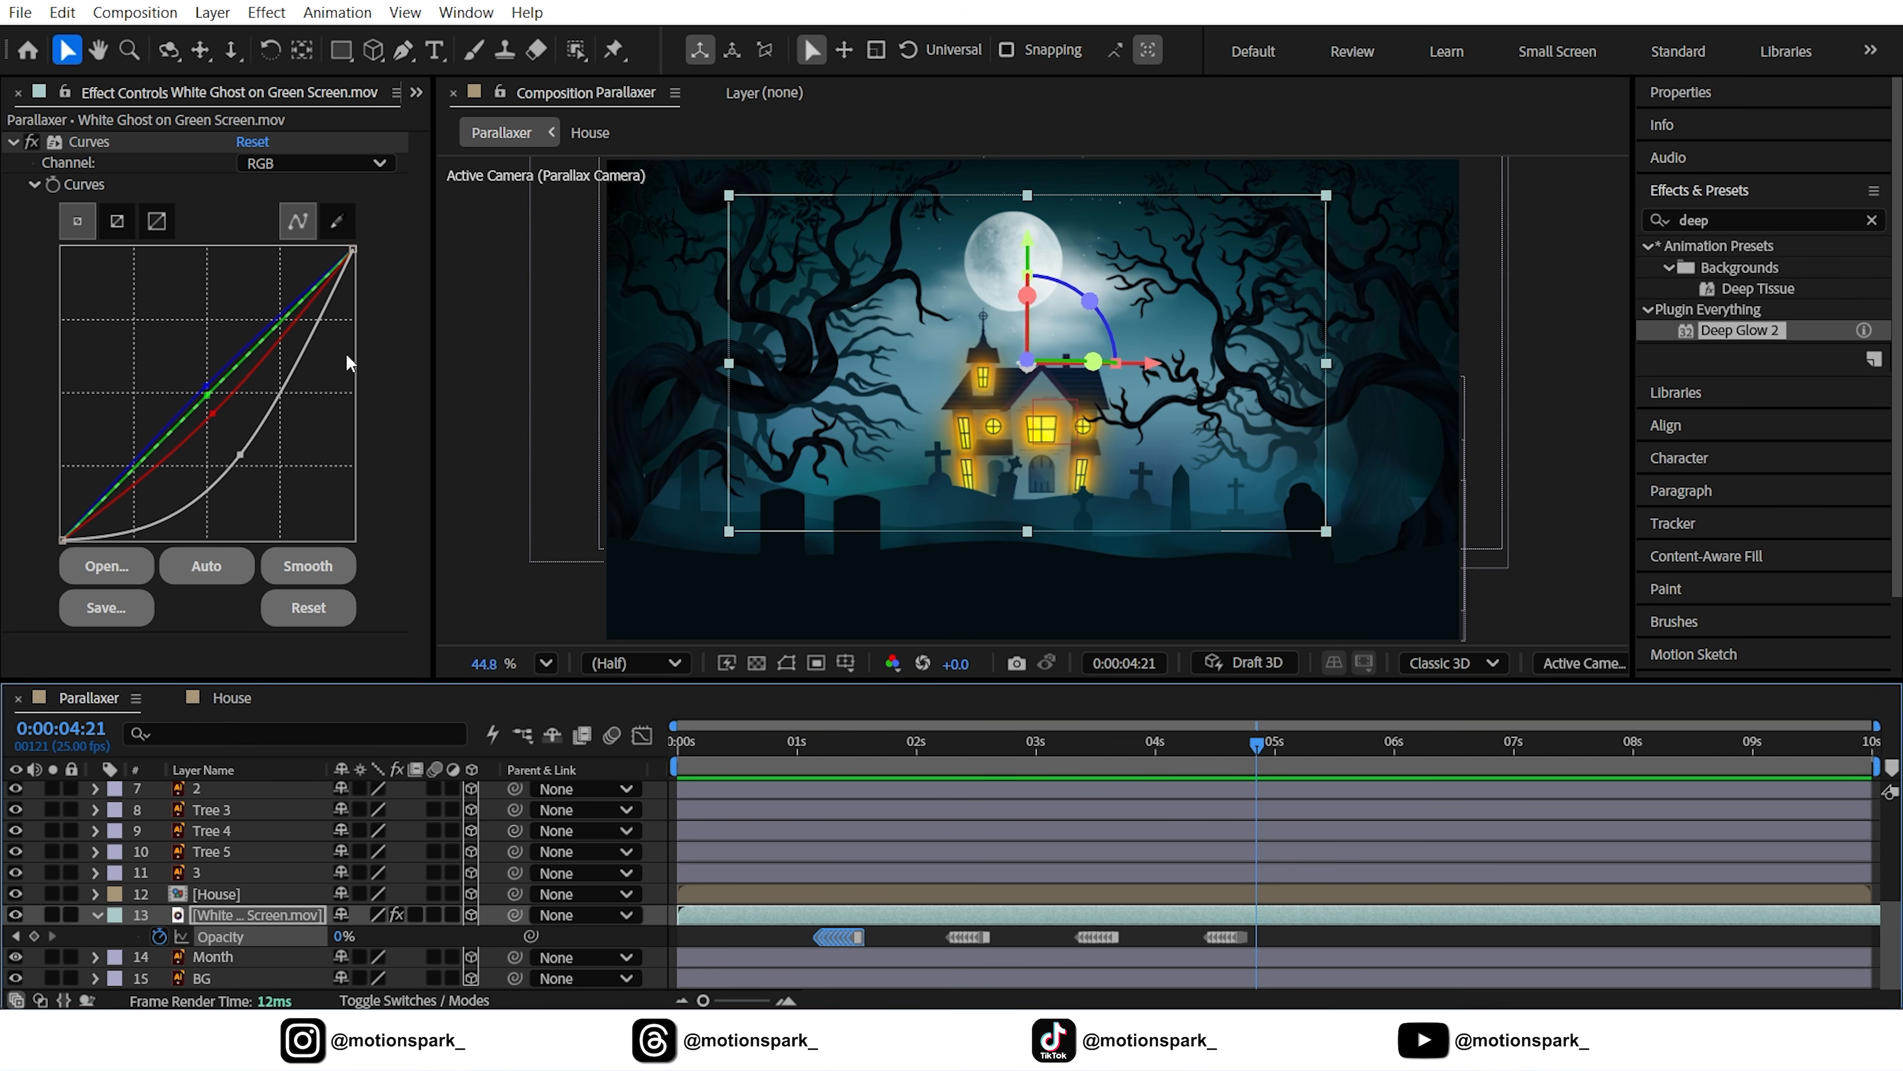
pyautogui.click(57, 16)
pyautogui.click(105, 192)
pyautogui.click(69, 16)
pyautogui.click(105, 294)
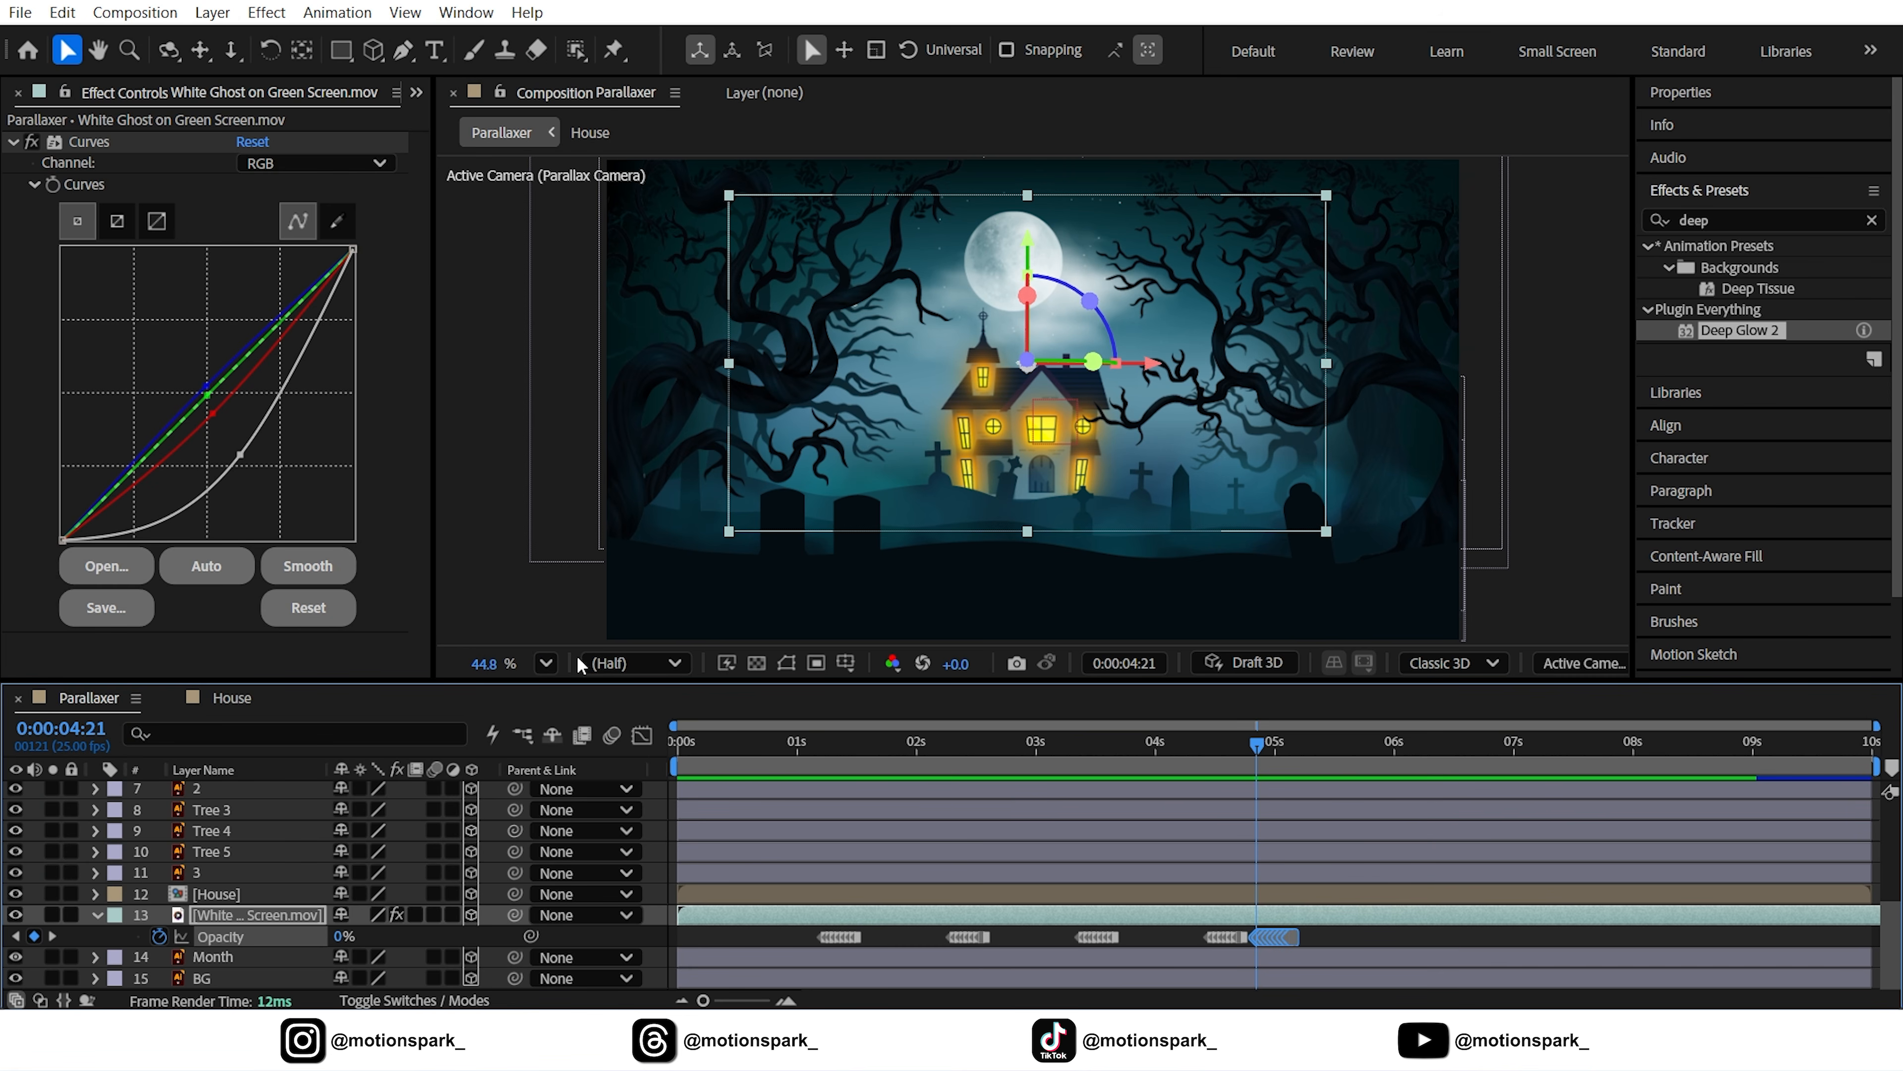
pyautogui.moveTo(1251, 723); pyautogui.dragTo(1190, 795)
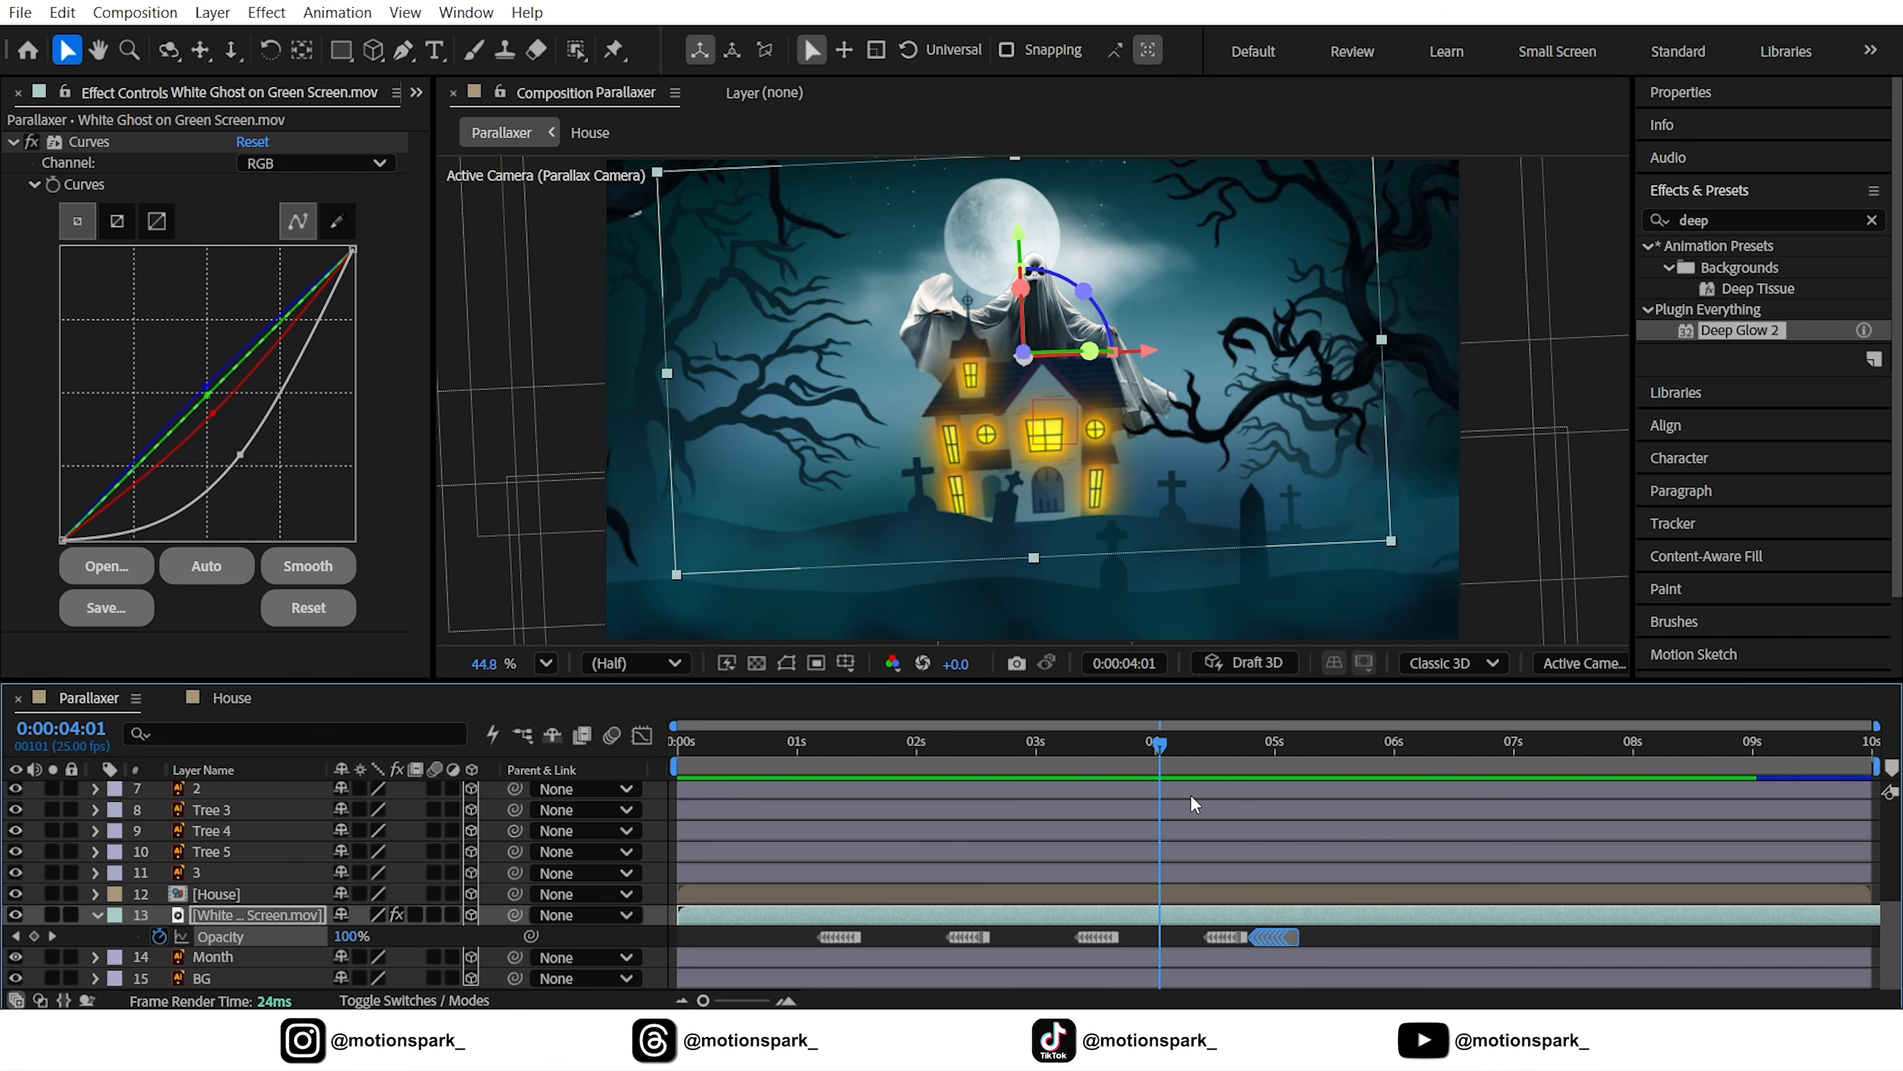
pyautogui.scroll(5, 1191, 794)
pyautogui.press('space')
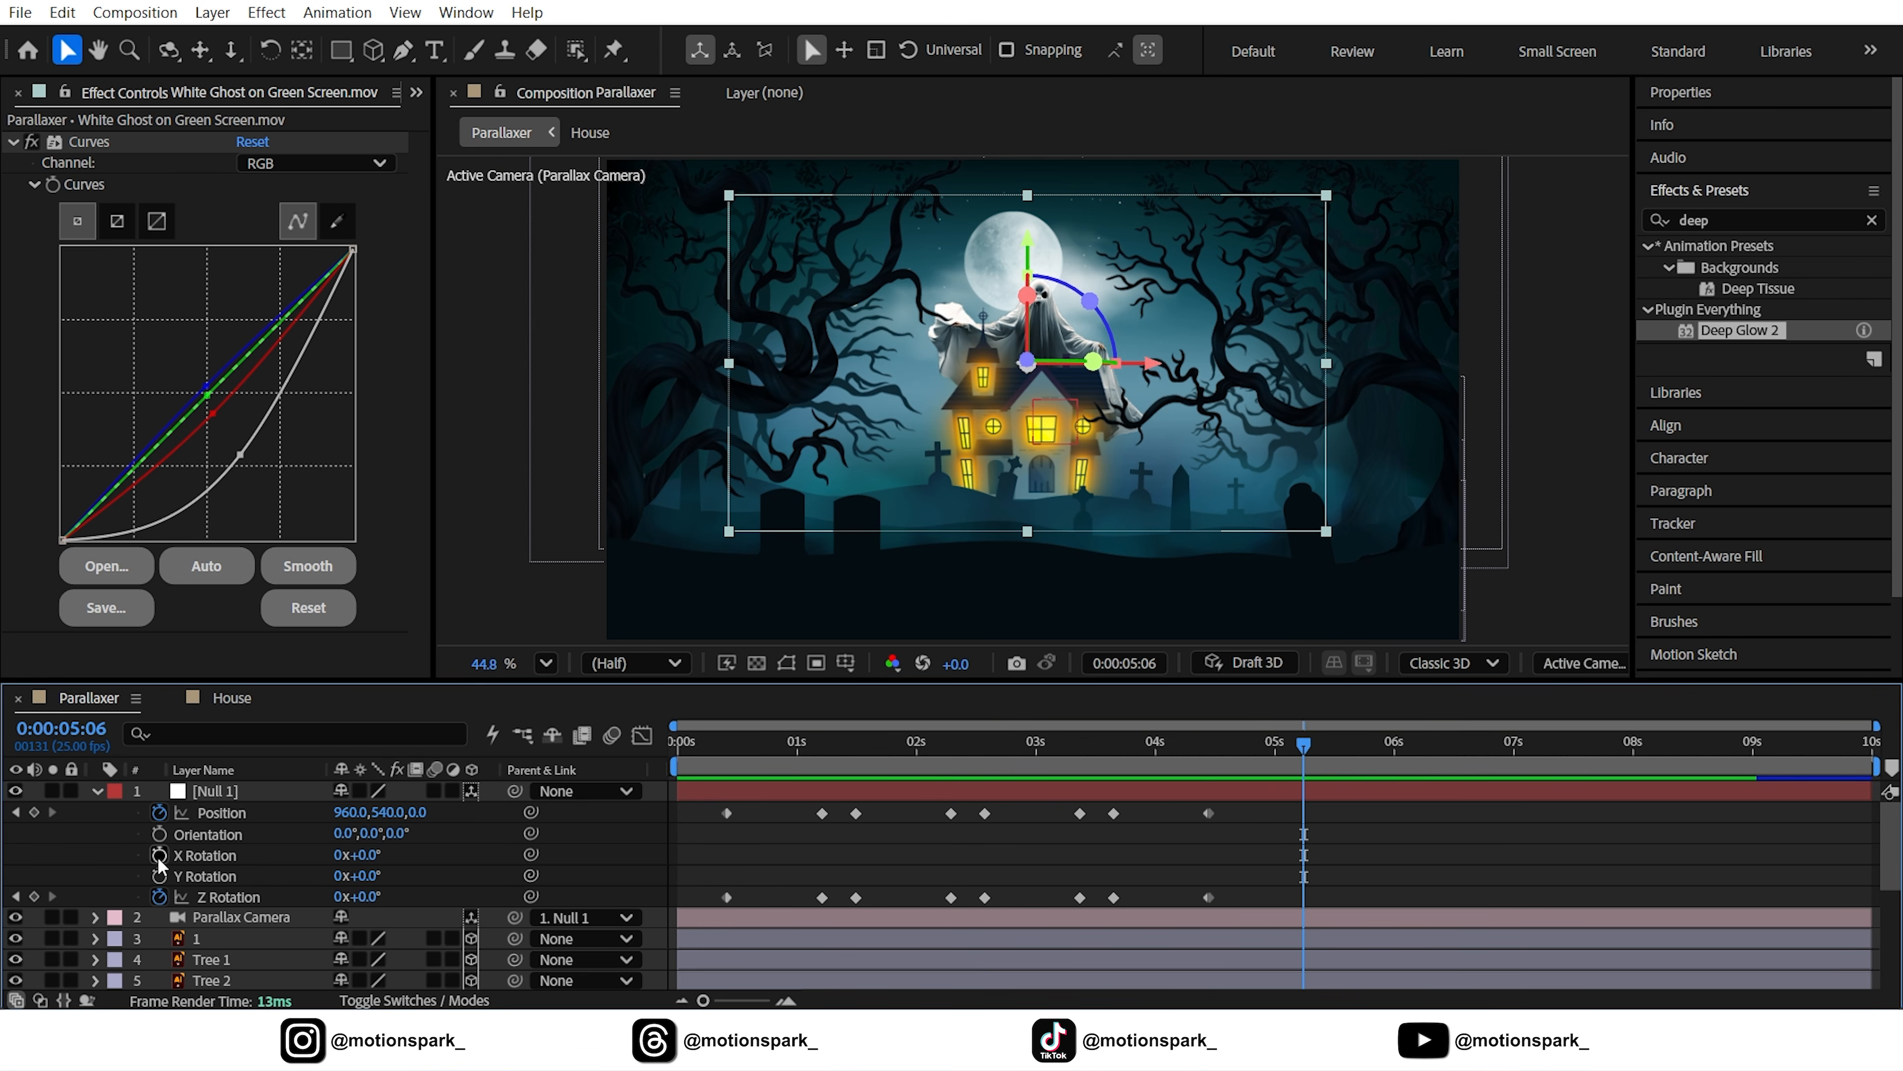
# Key Null 1's Position at 5:06 and push it forward in Z at 9:24
pyautogui.click(34, 811)
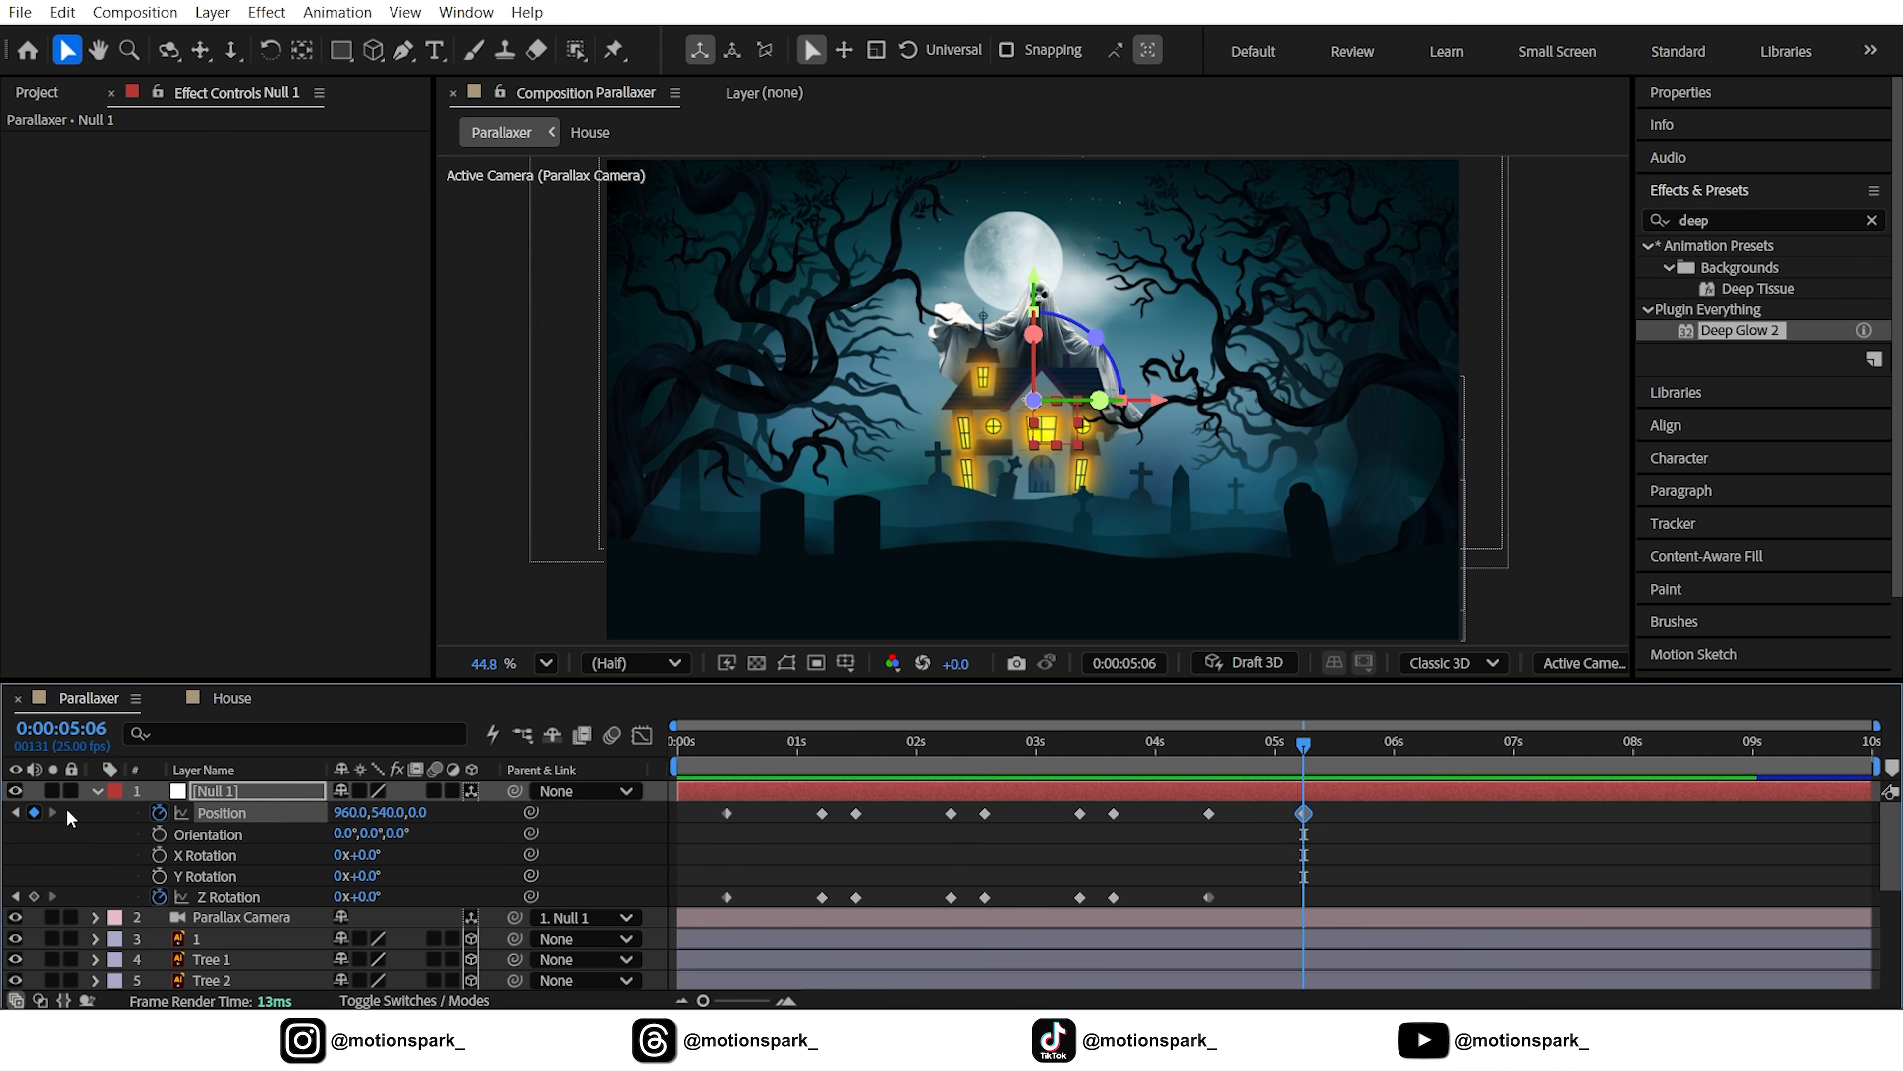
pyautogui.moveTo(1737, 733); pyautogui.dragTo(1868, 740)
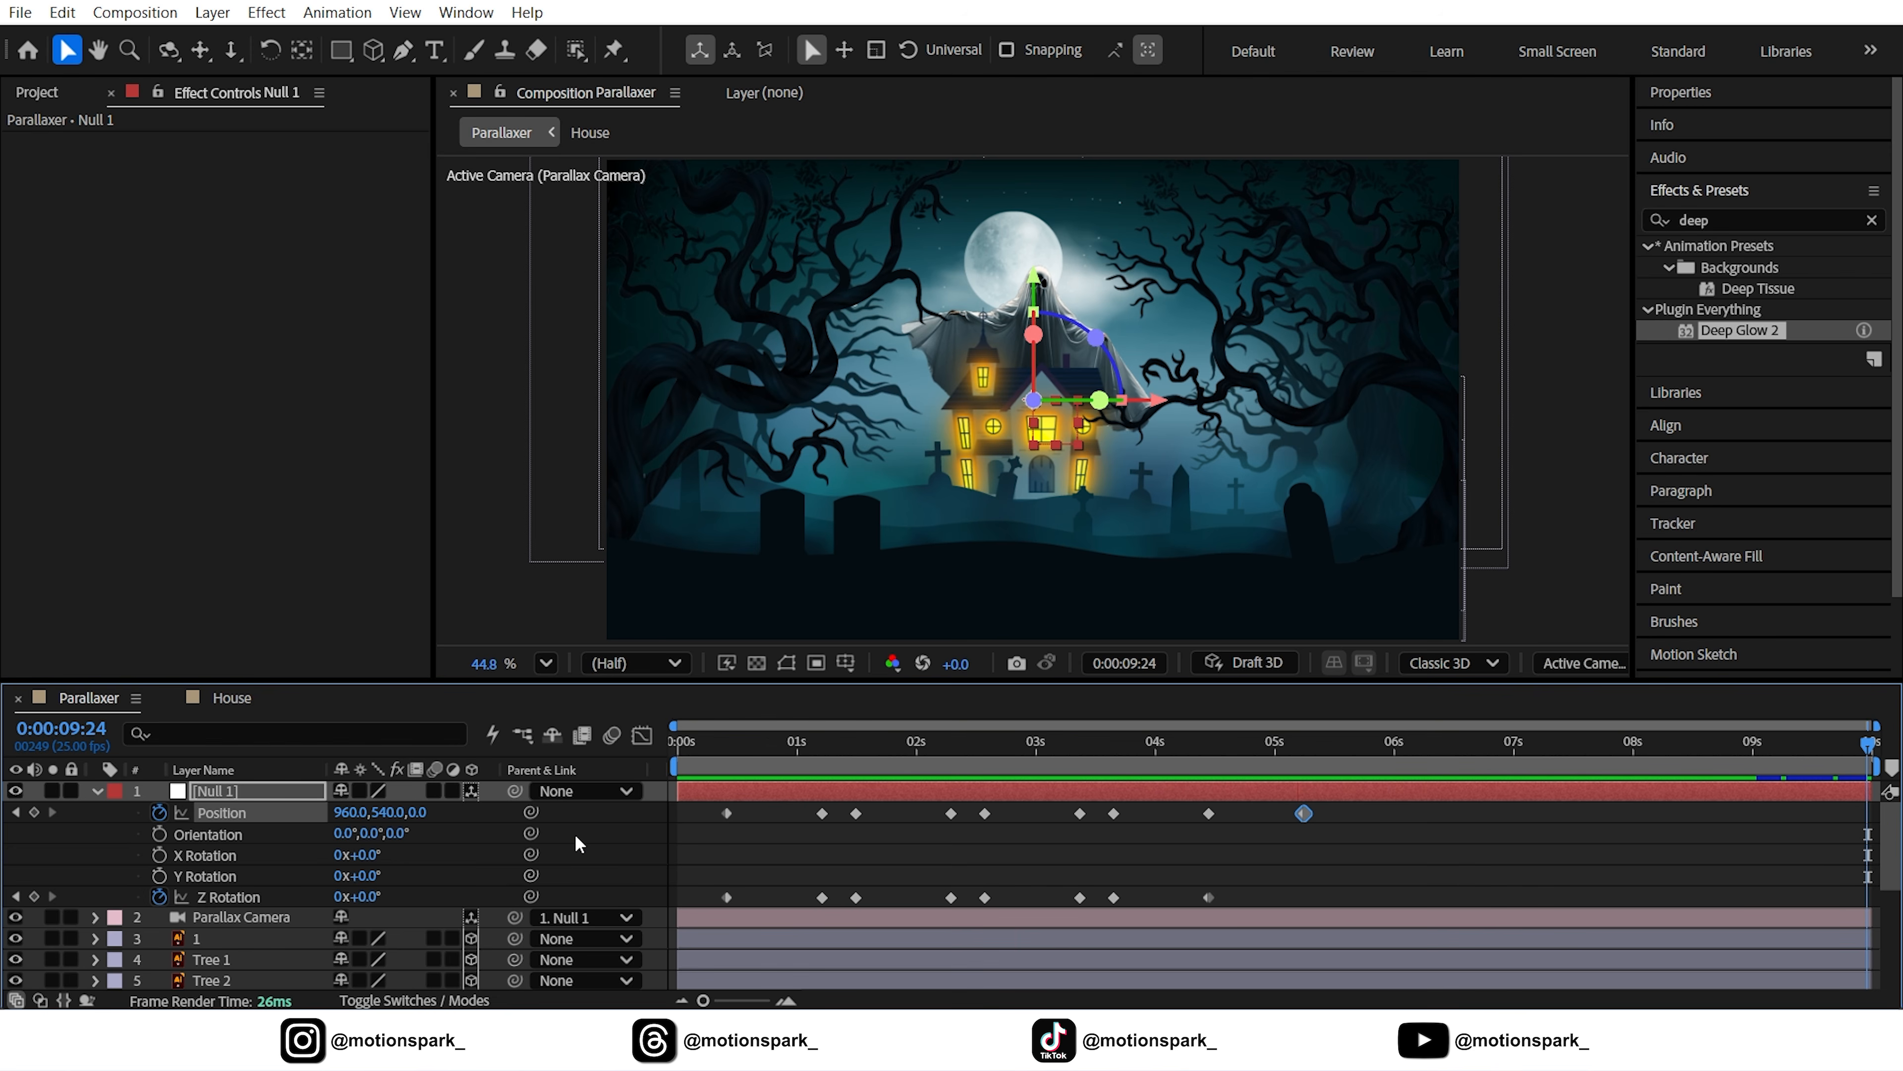
pyautogui.moveTo(422, 812); pyautogui.dragTo(586, 824)
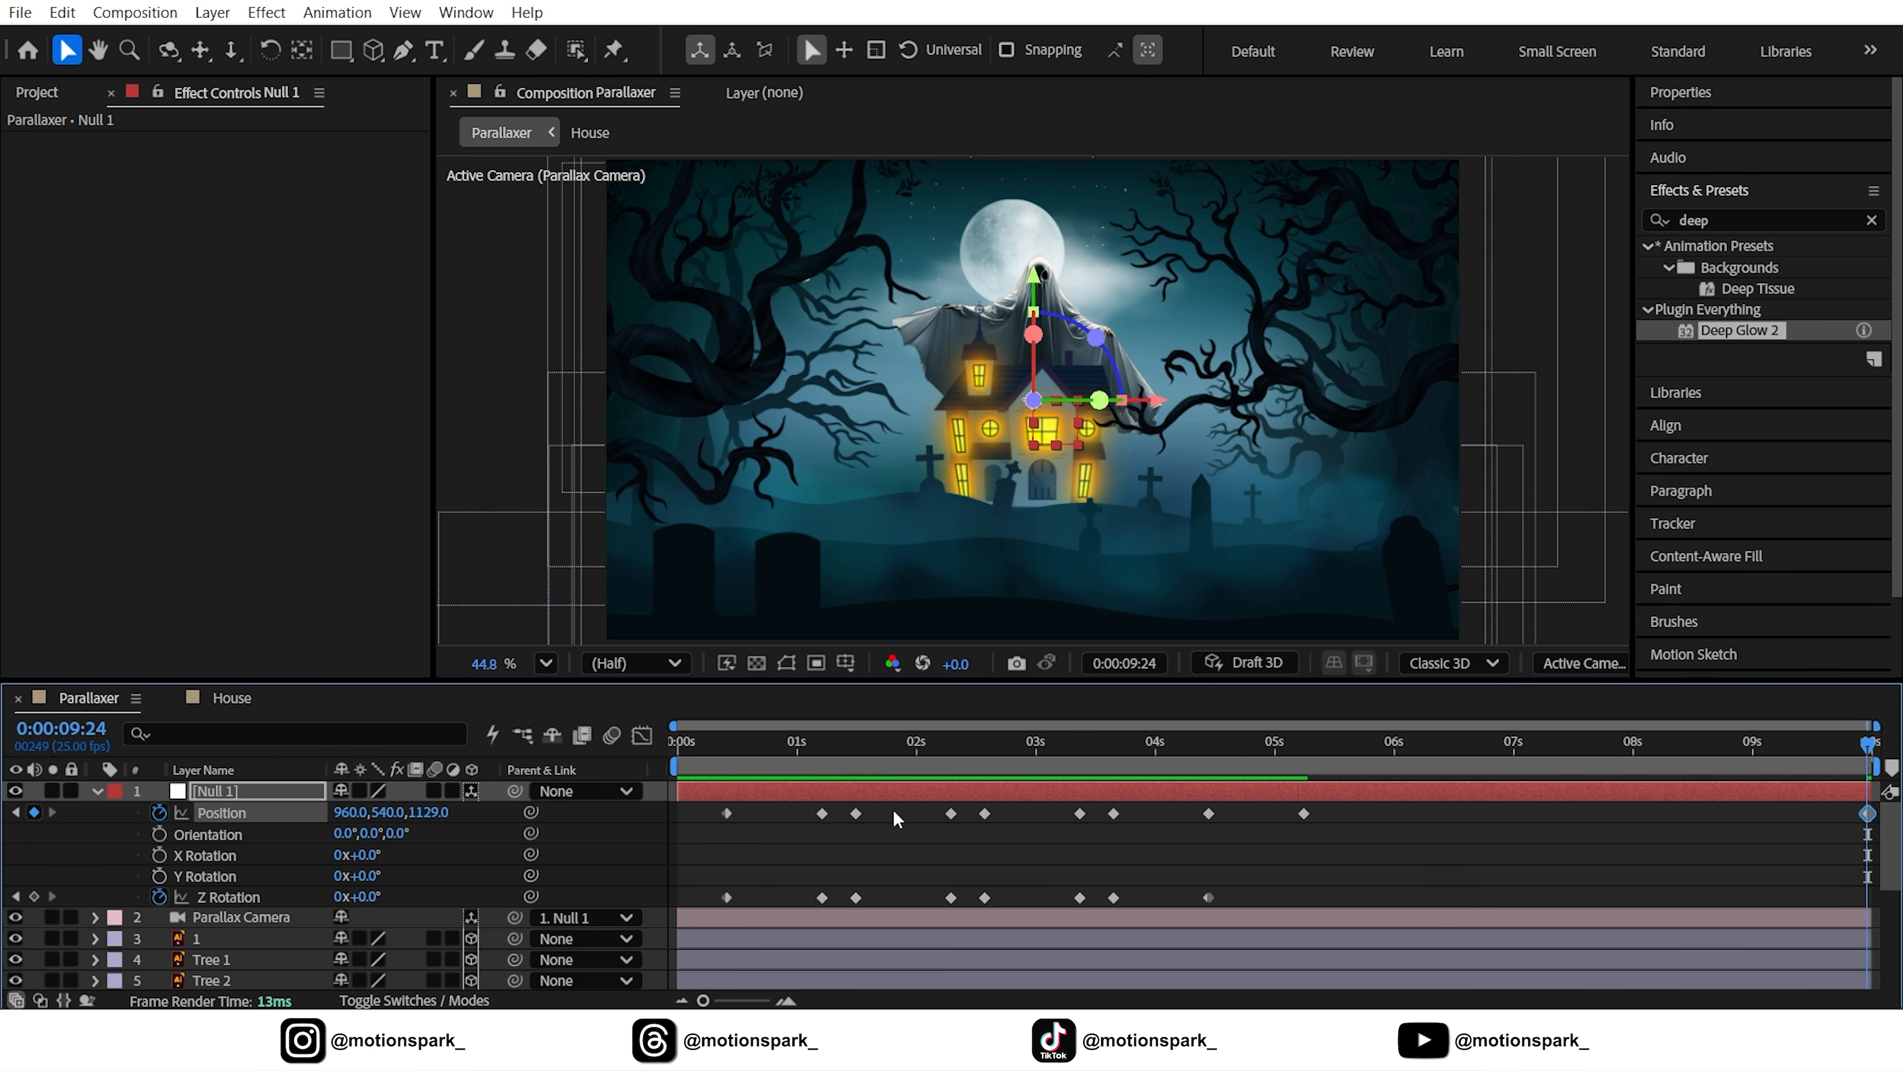
pyautogui.moveTo(873, 742); pyautogui.dragTo(984, 785)
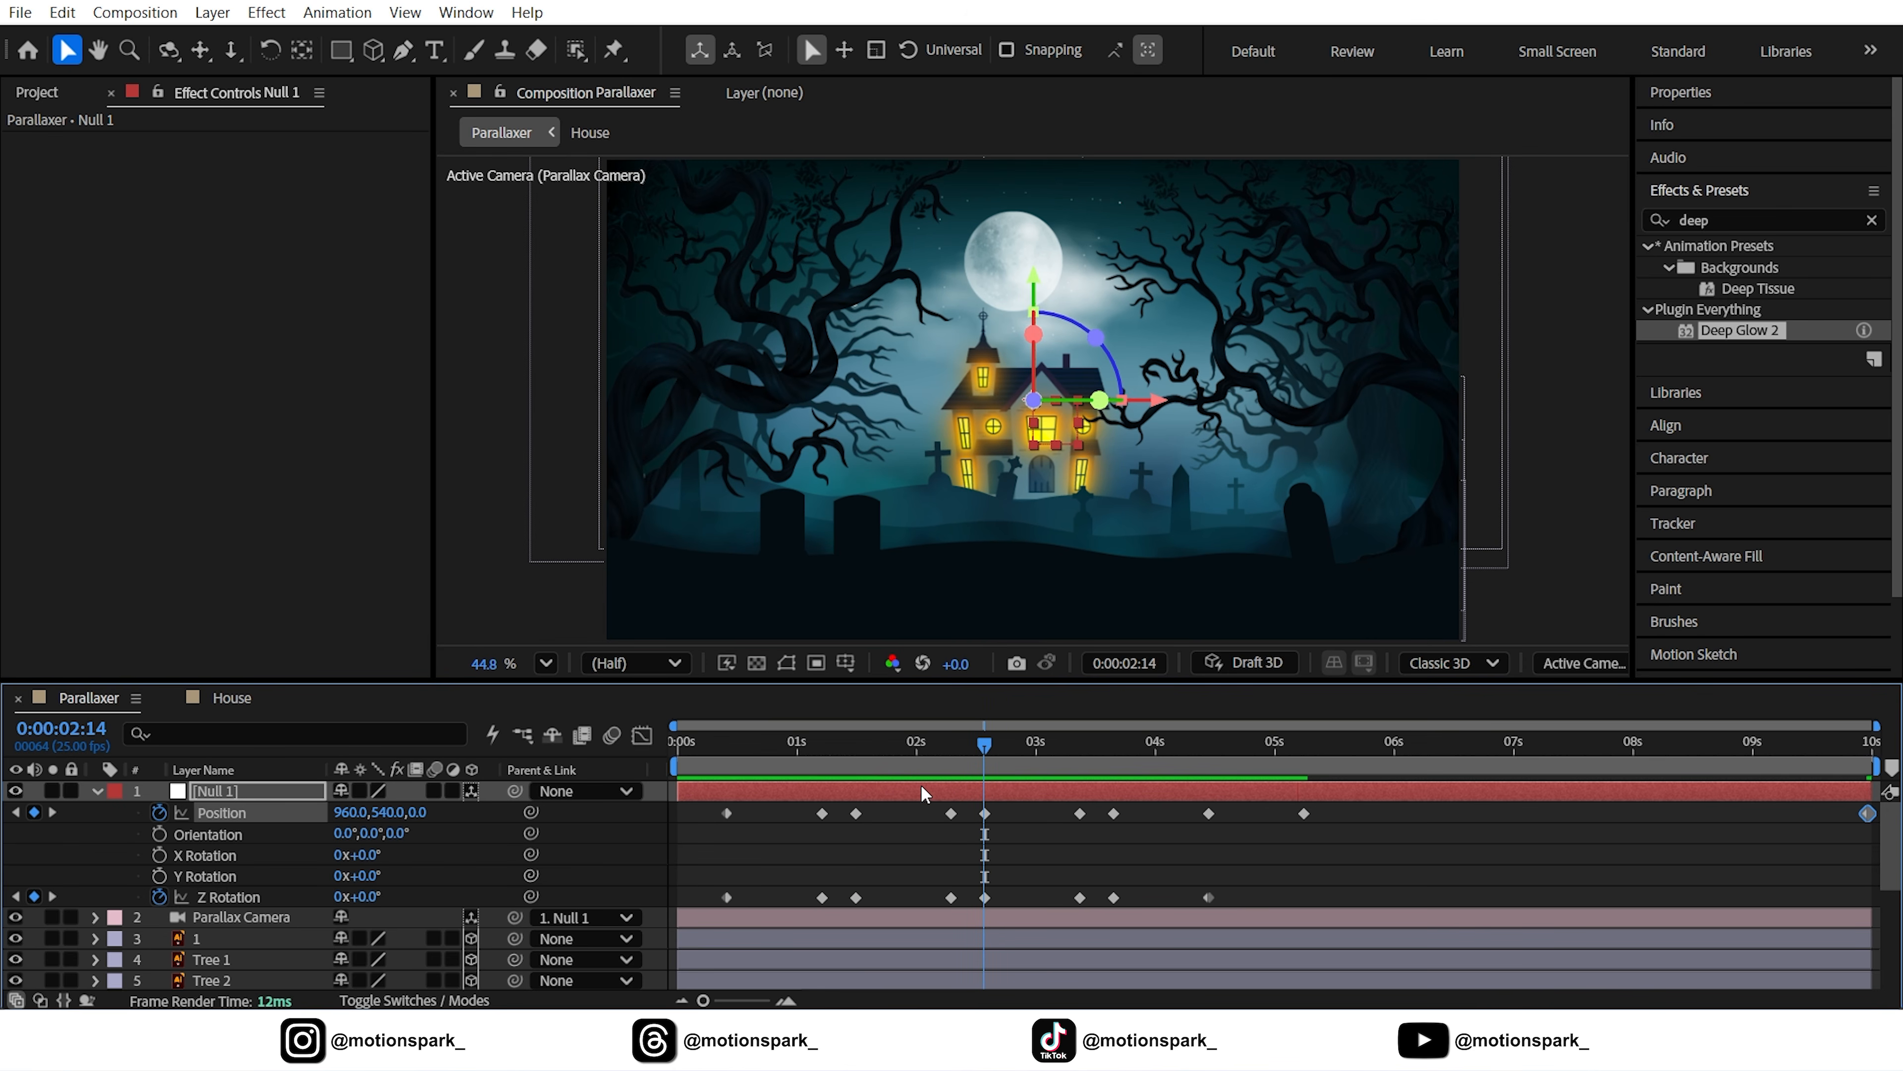
# Set Null 1's Z Rotation to -6° at 3:09 and 3:16
pyautogui.click(55, 815)
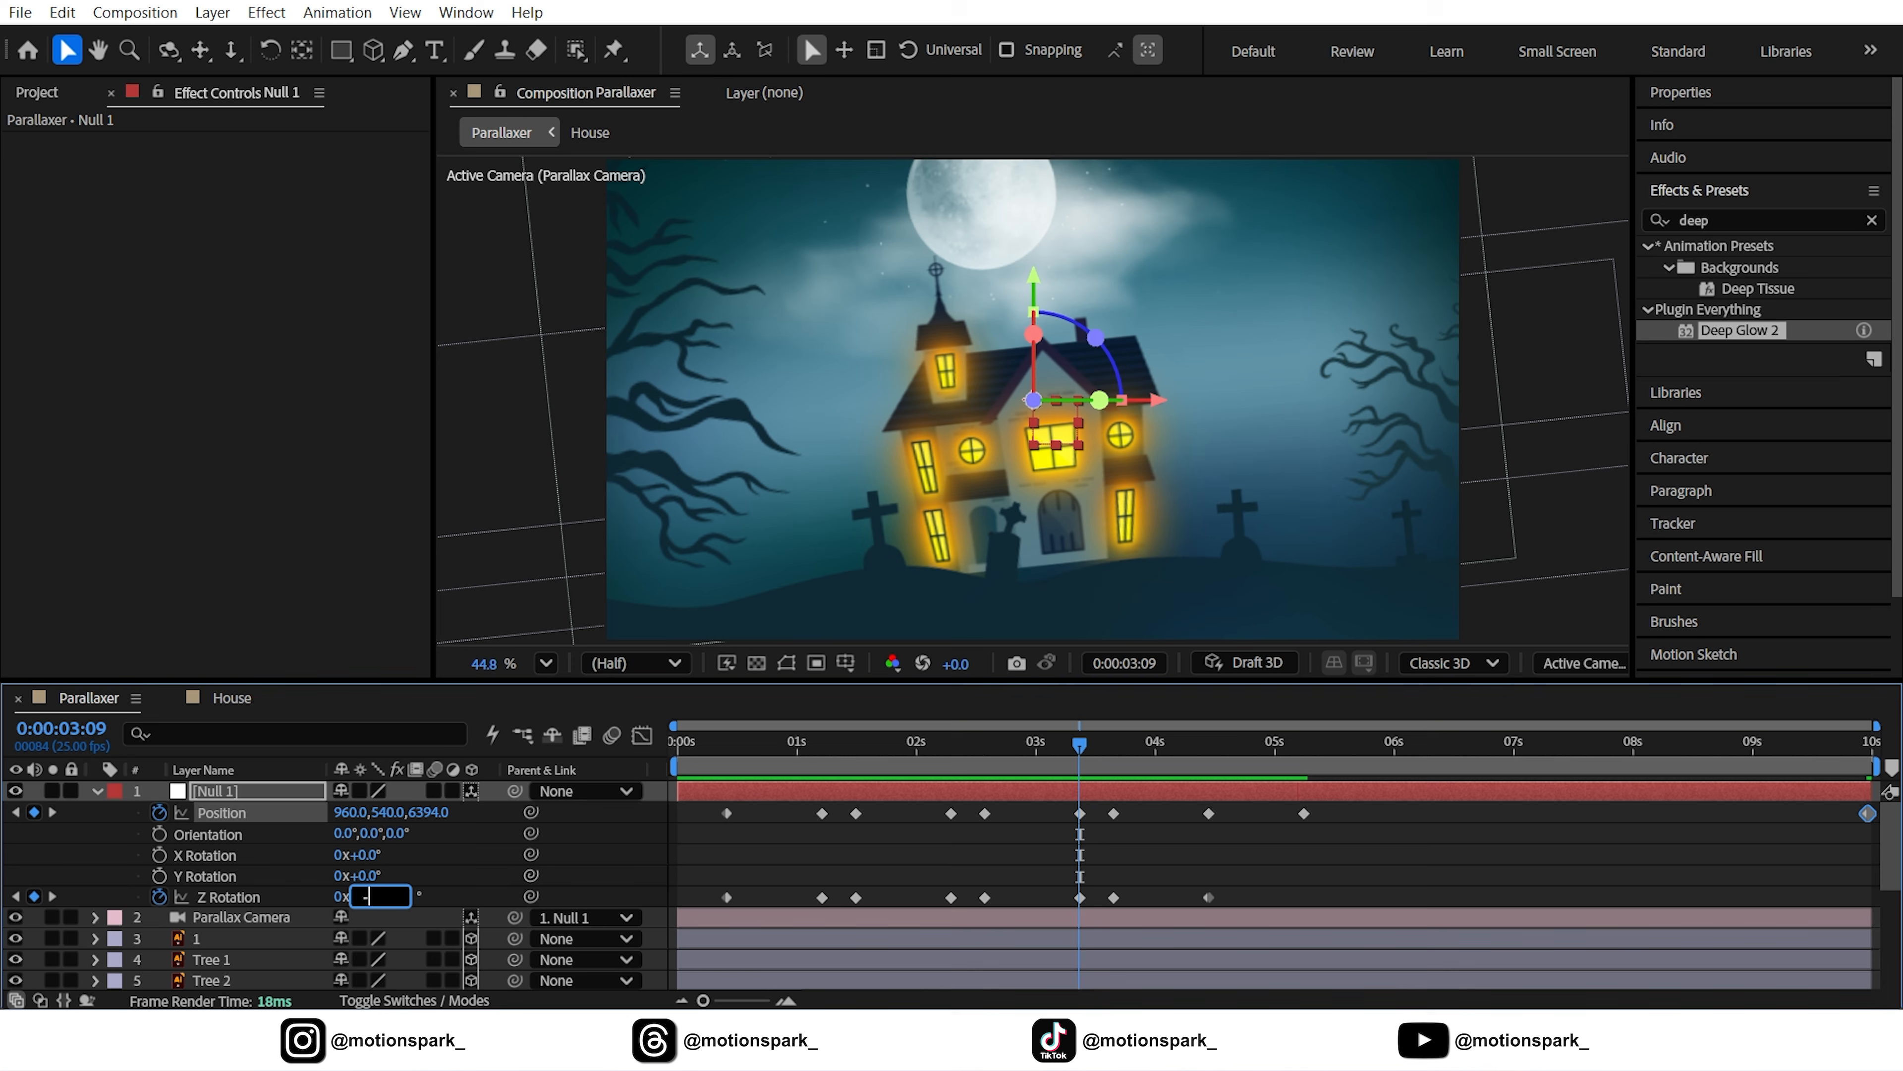
pyautogui.write('6')
pyautogui.press('Return')
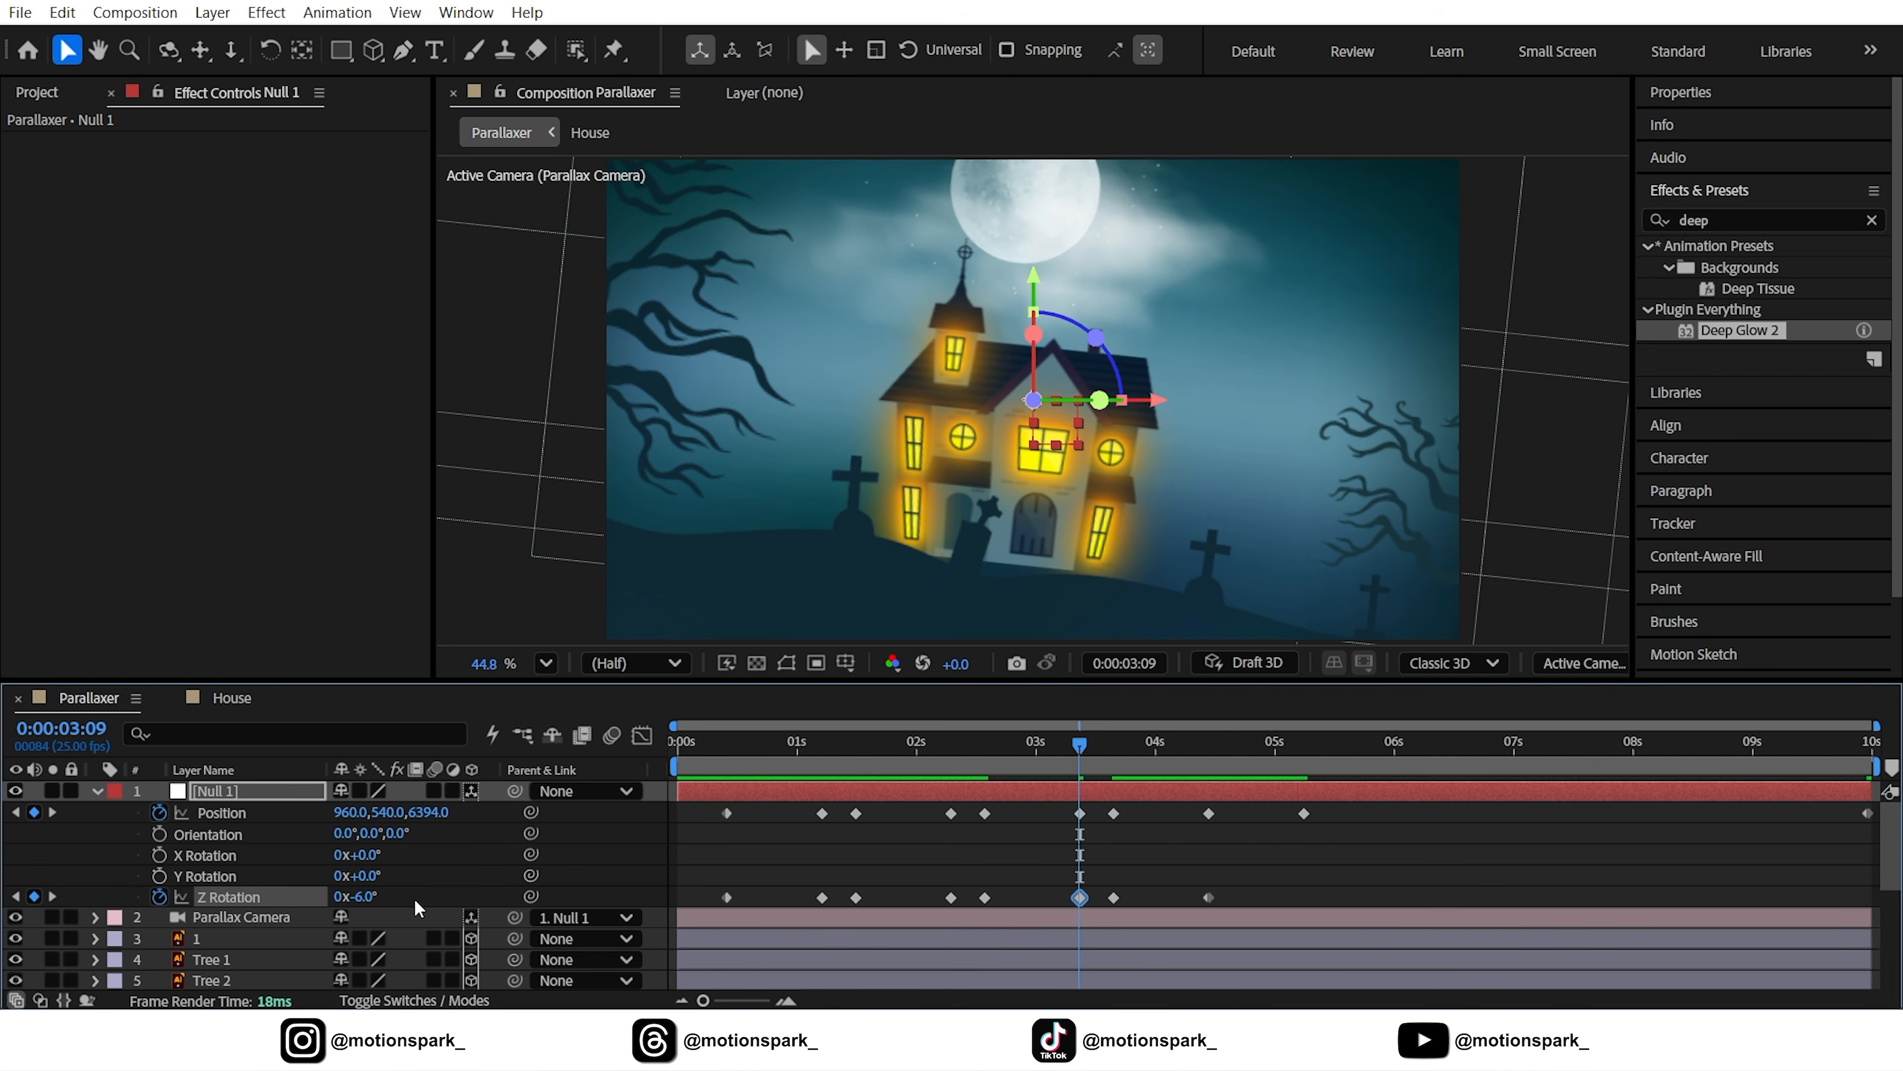
pyautogui.click(59, 897)
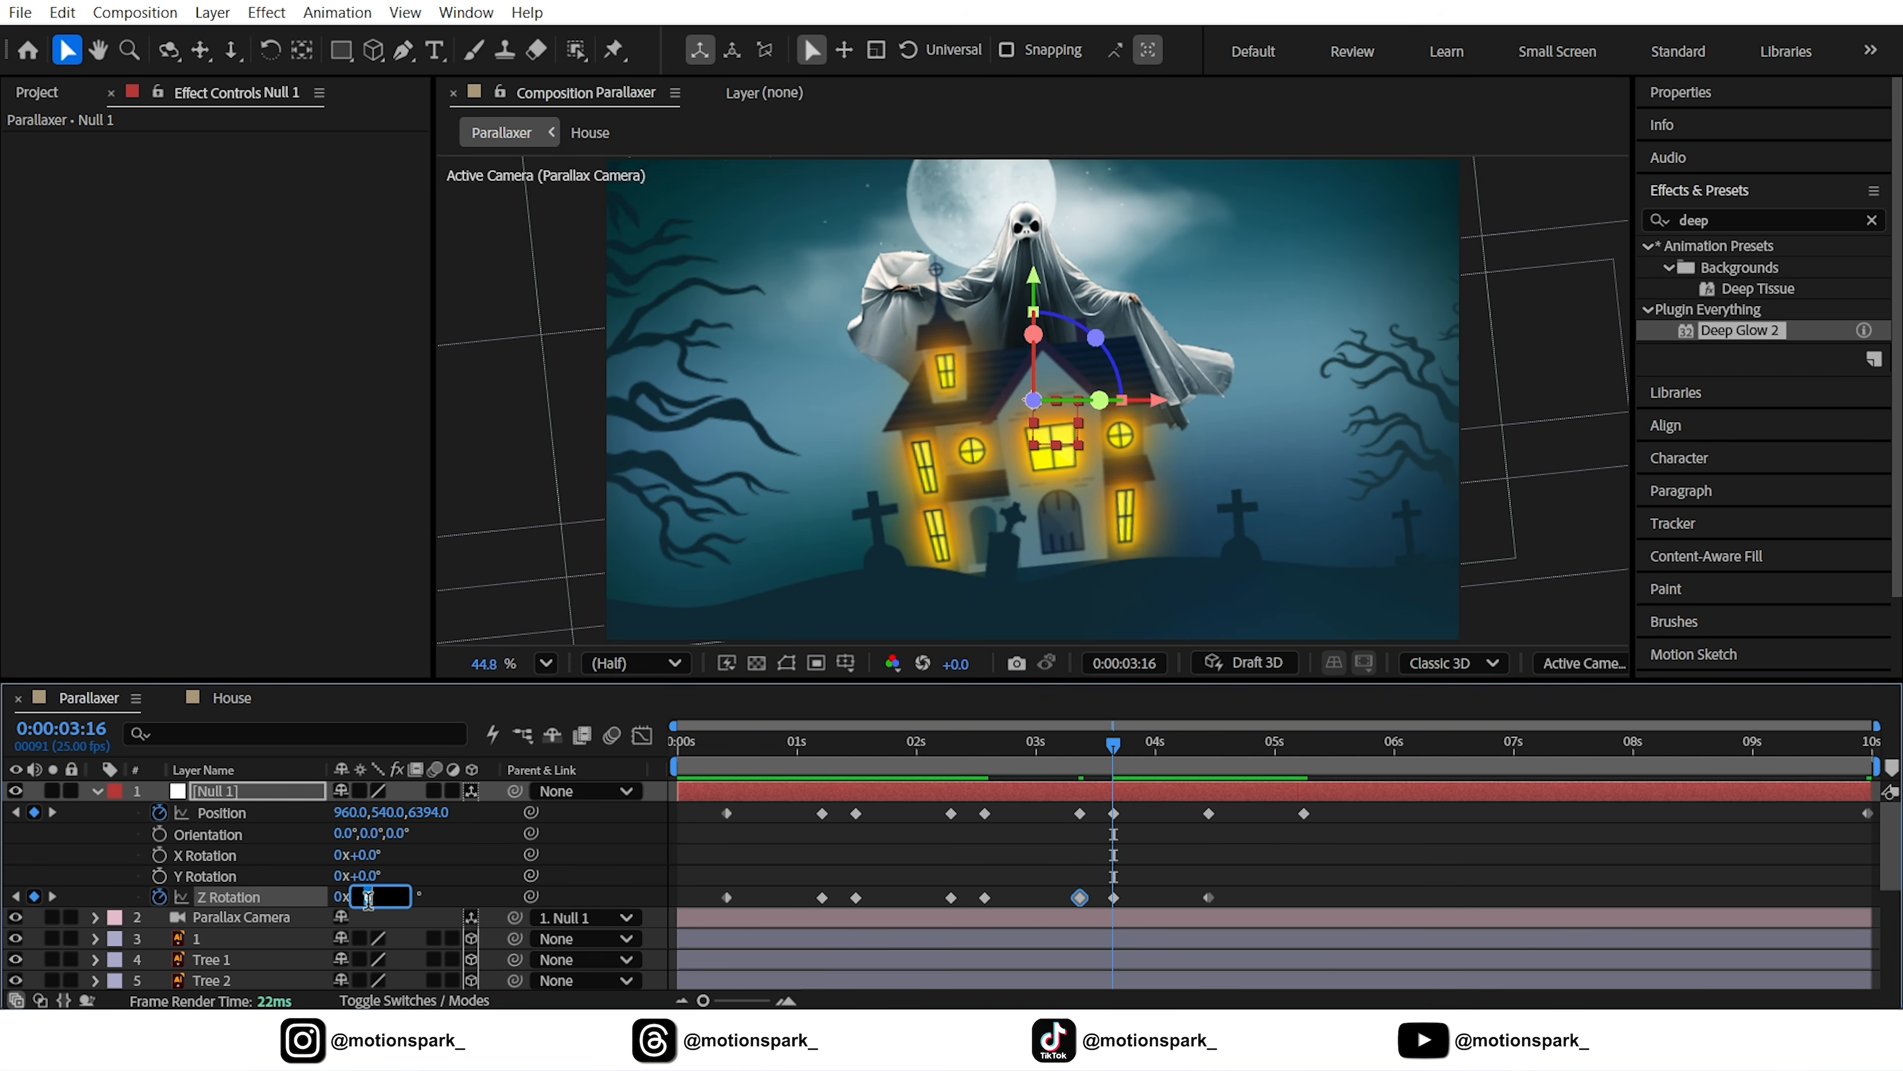
pyautogui.write('-6')
pyautogui.press('Return')
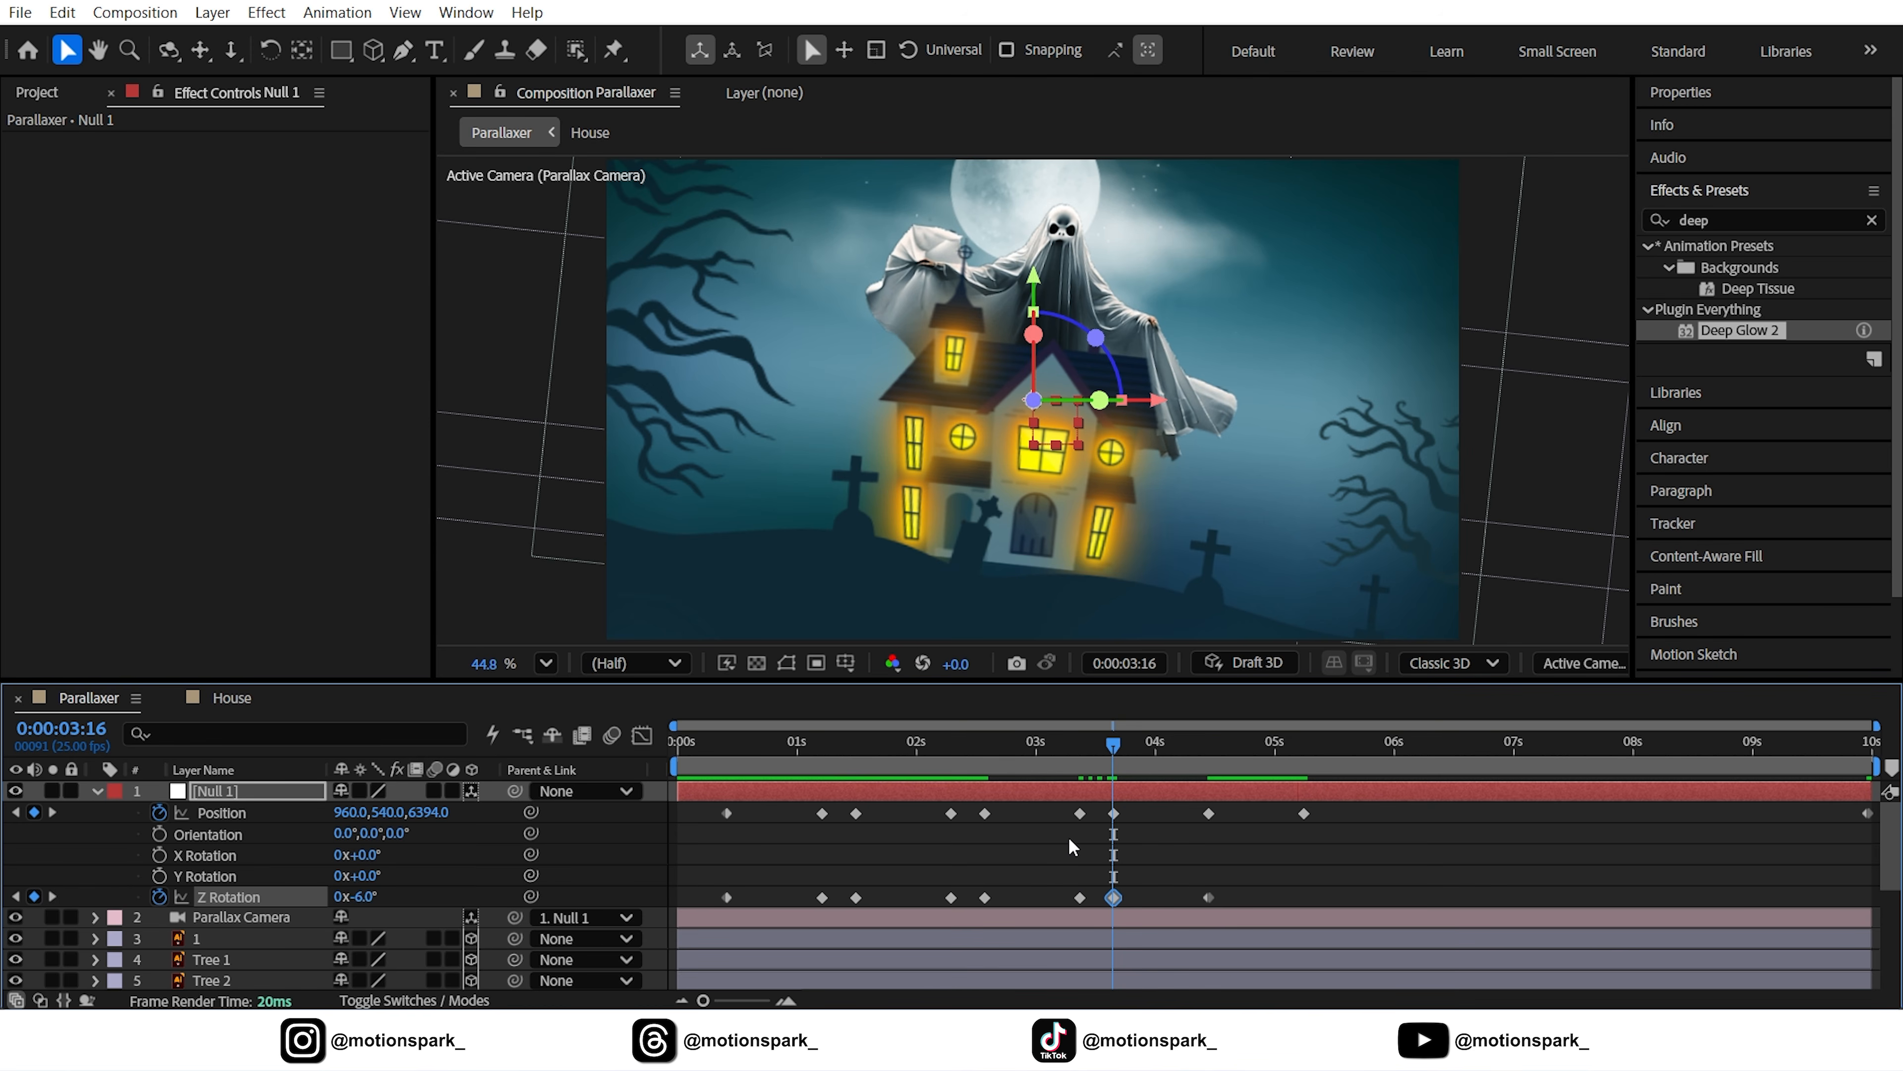
pyautogui.moveTo(1160, 746); pyautogui.dragTo(1338, 780)
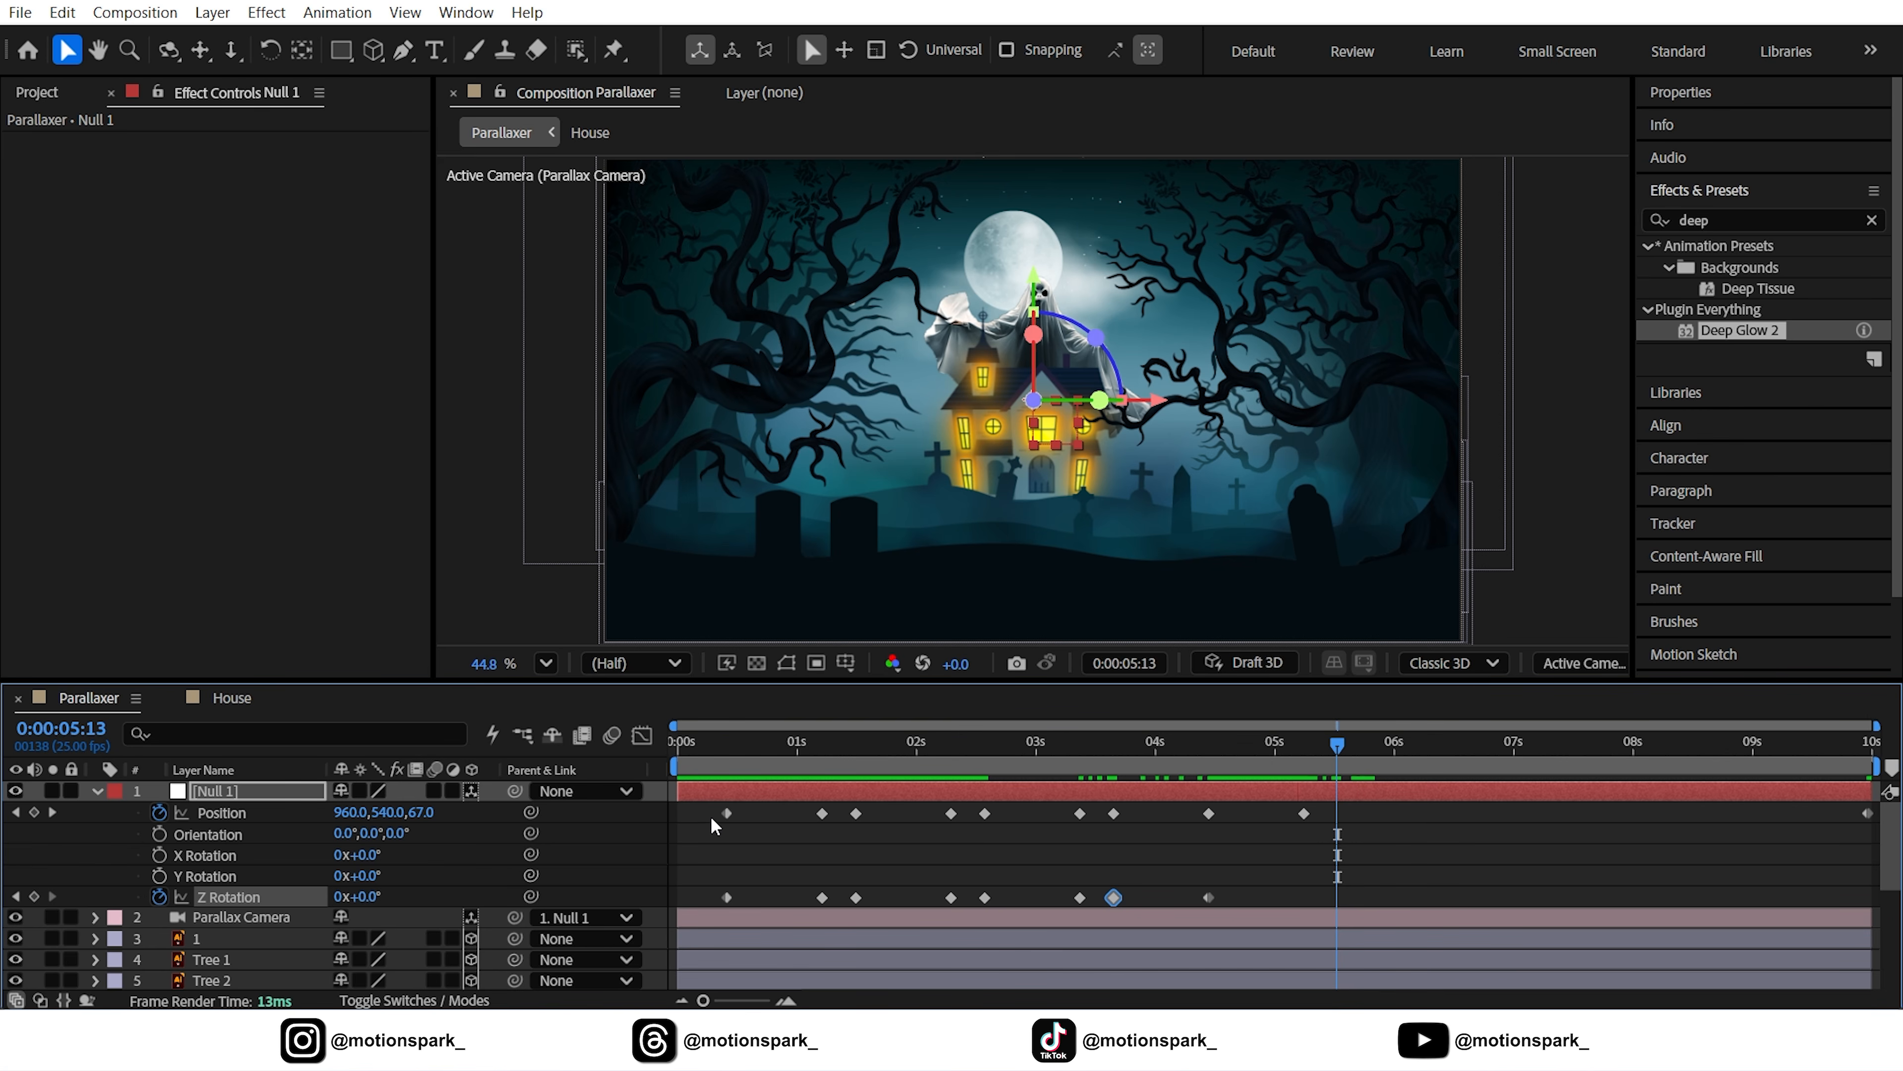
# Apply Easy Ease to all Null 1 keyframes and stretch their speed curves to about 90% influence
pyautogui.moveTo(711, 812); pyautogui.dragTo(1858, 904)
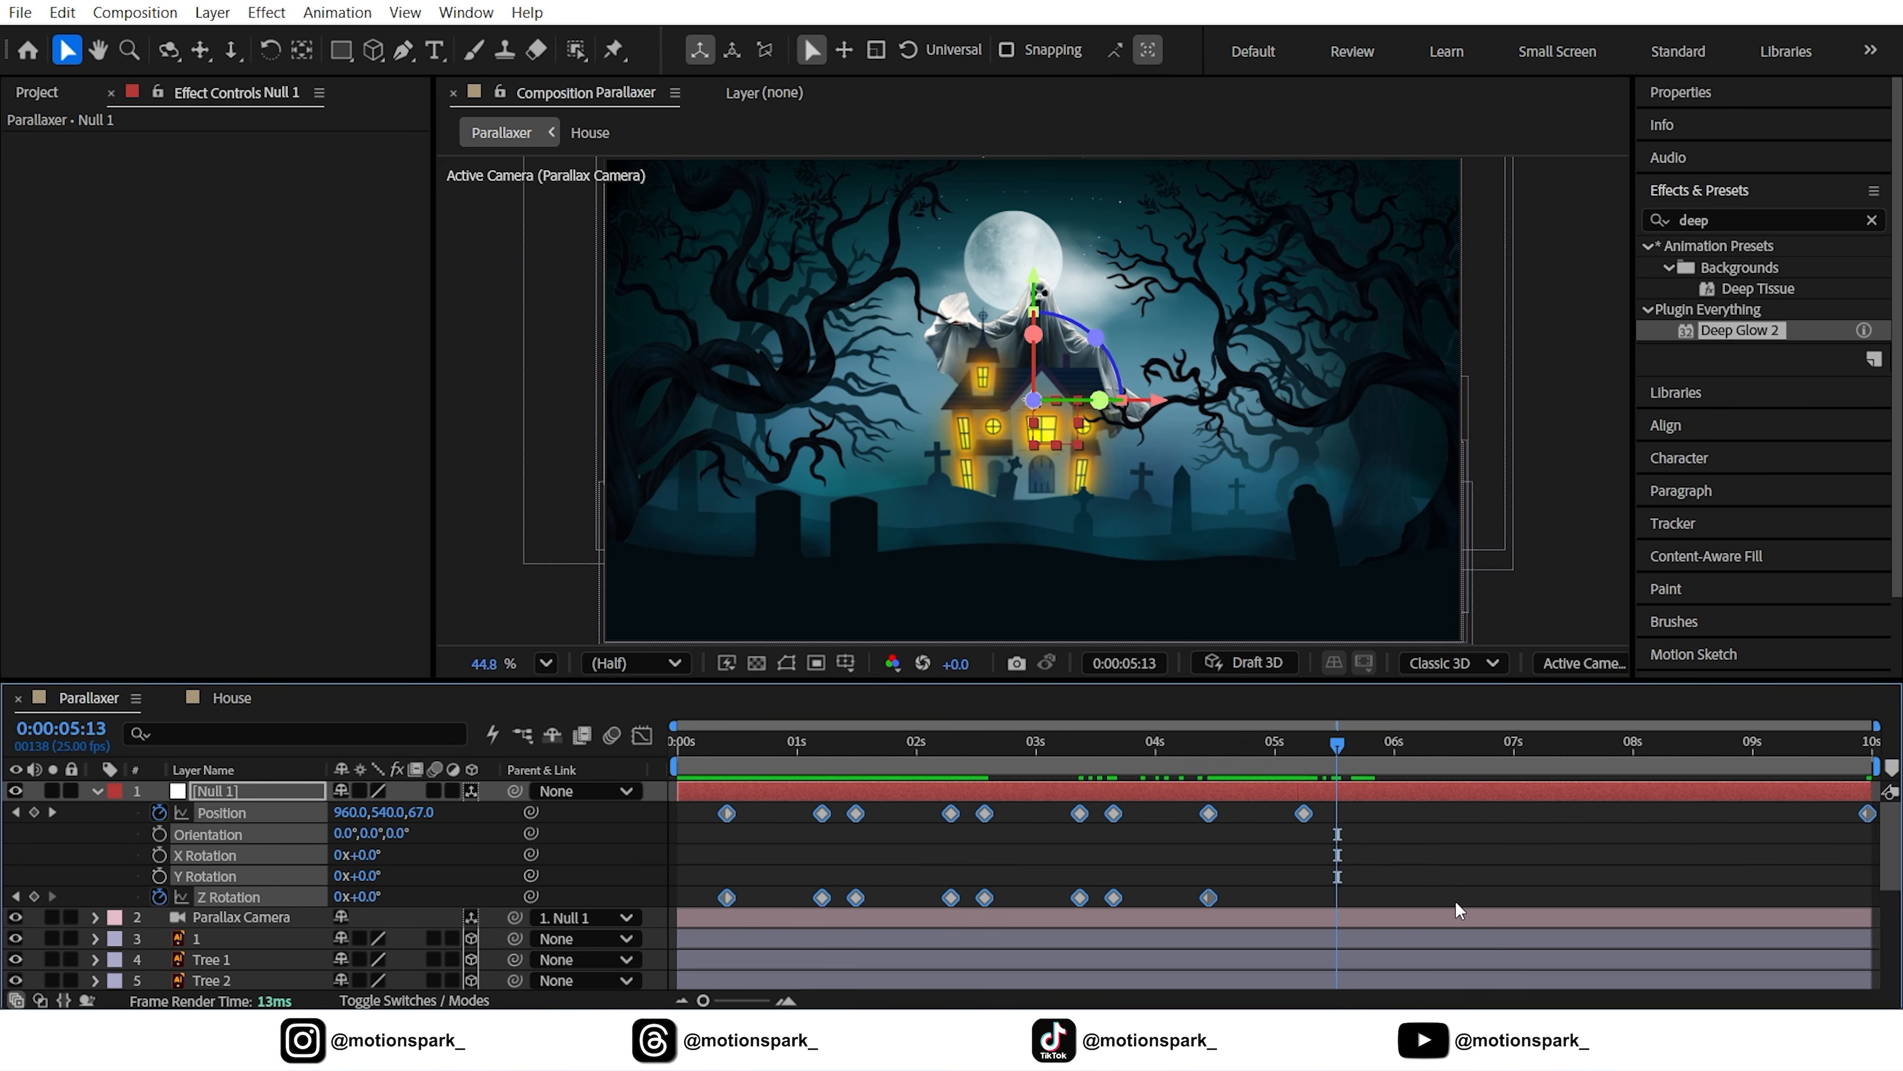
pyautogui.press('F9')
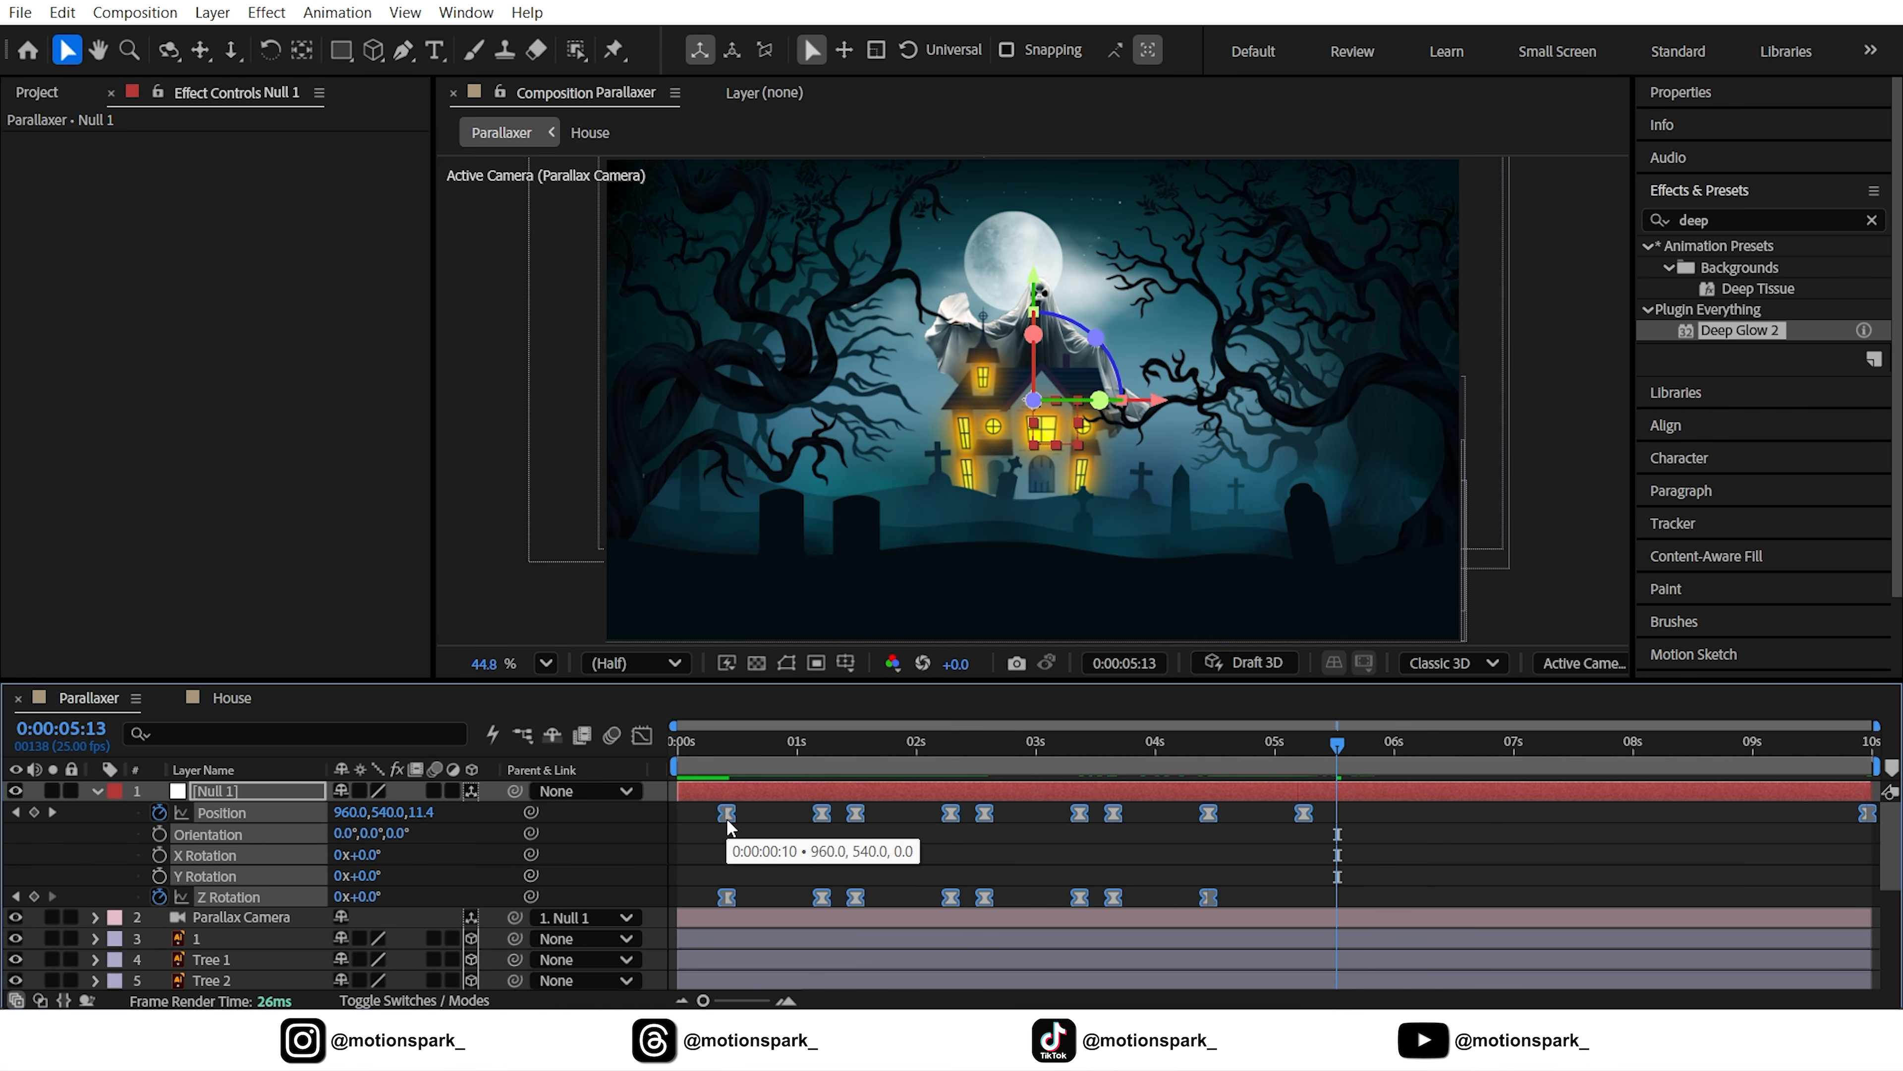
pyautogui.click(641, 735)
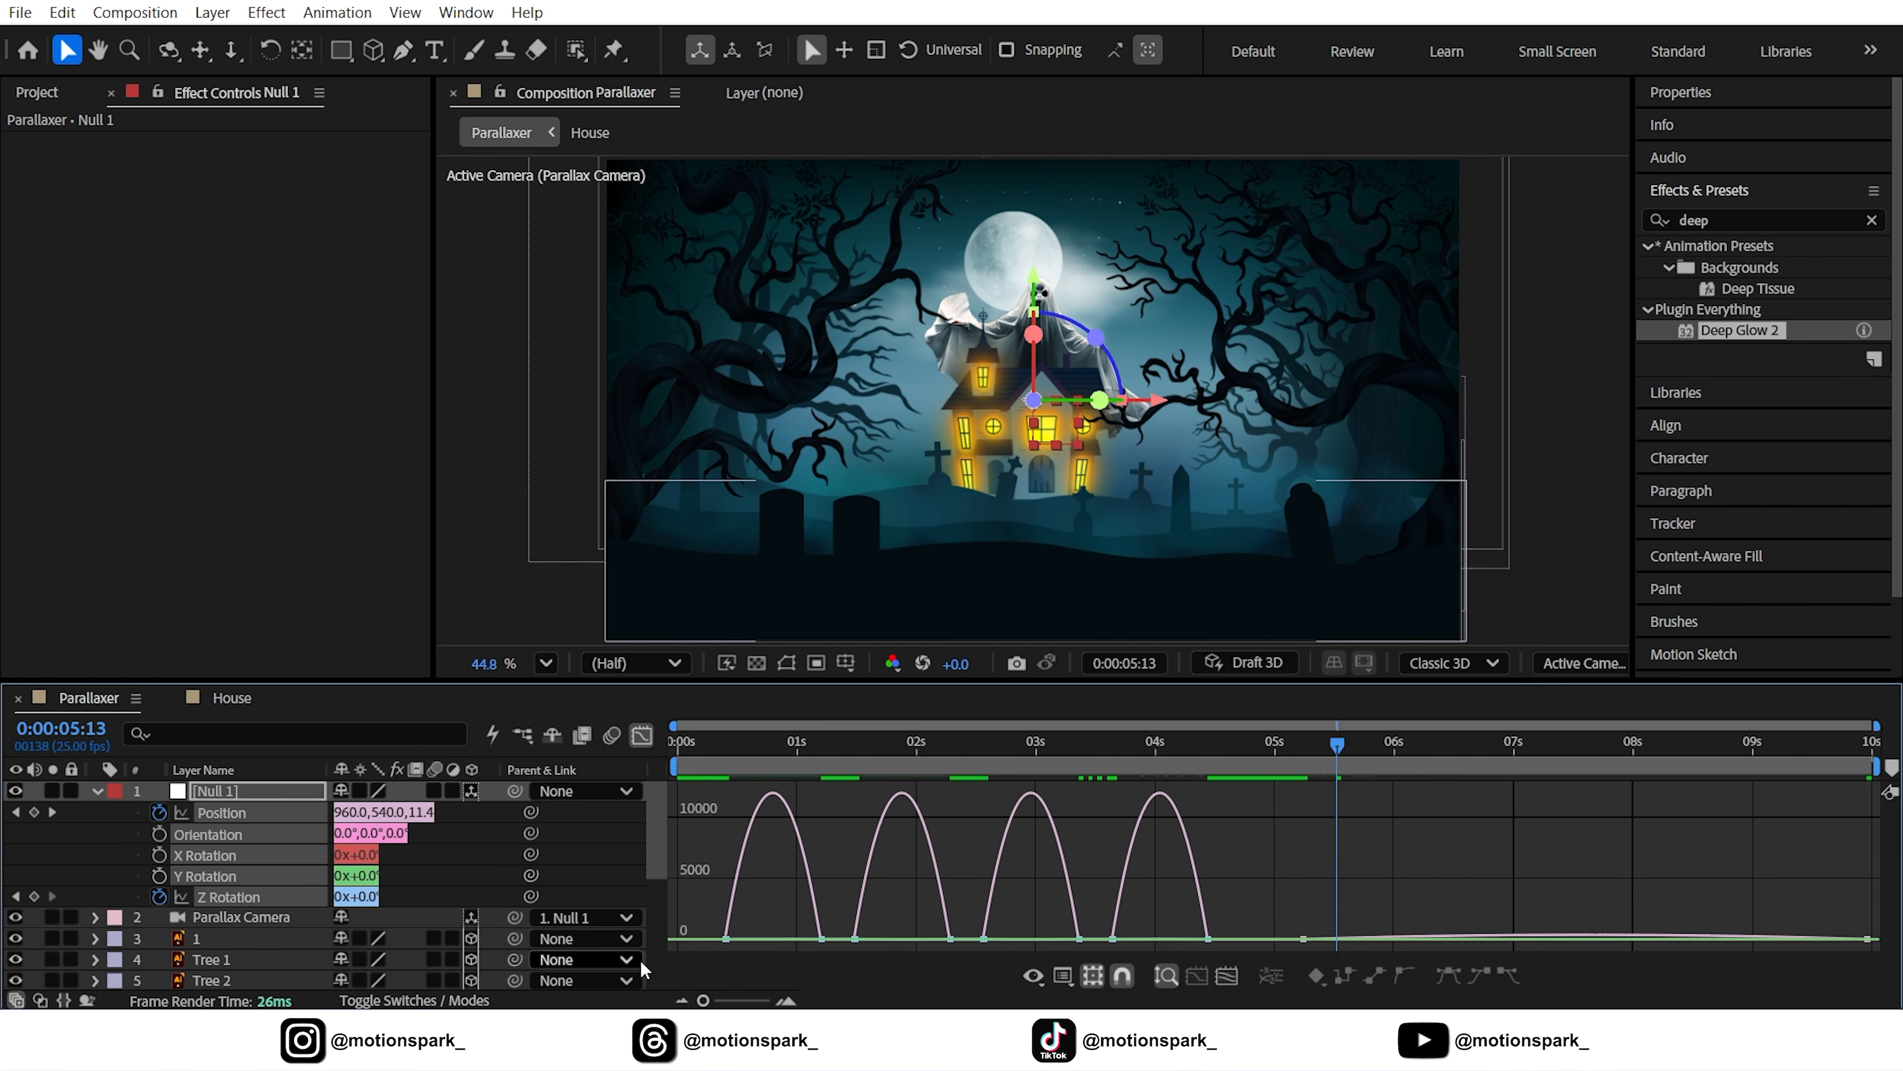
pyautogui.moveTo(703, 1000); pyautogui.dragTo(715, 1000)
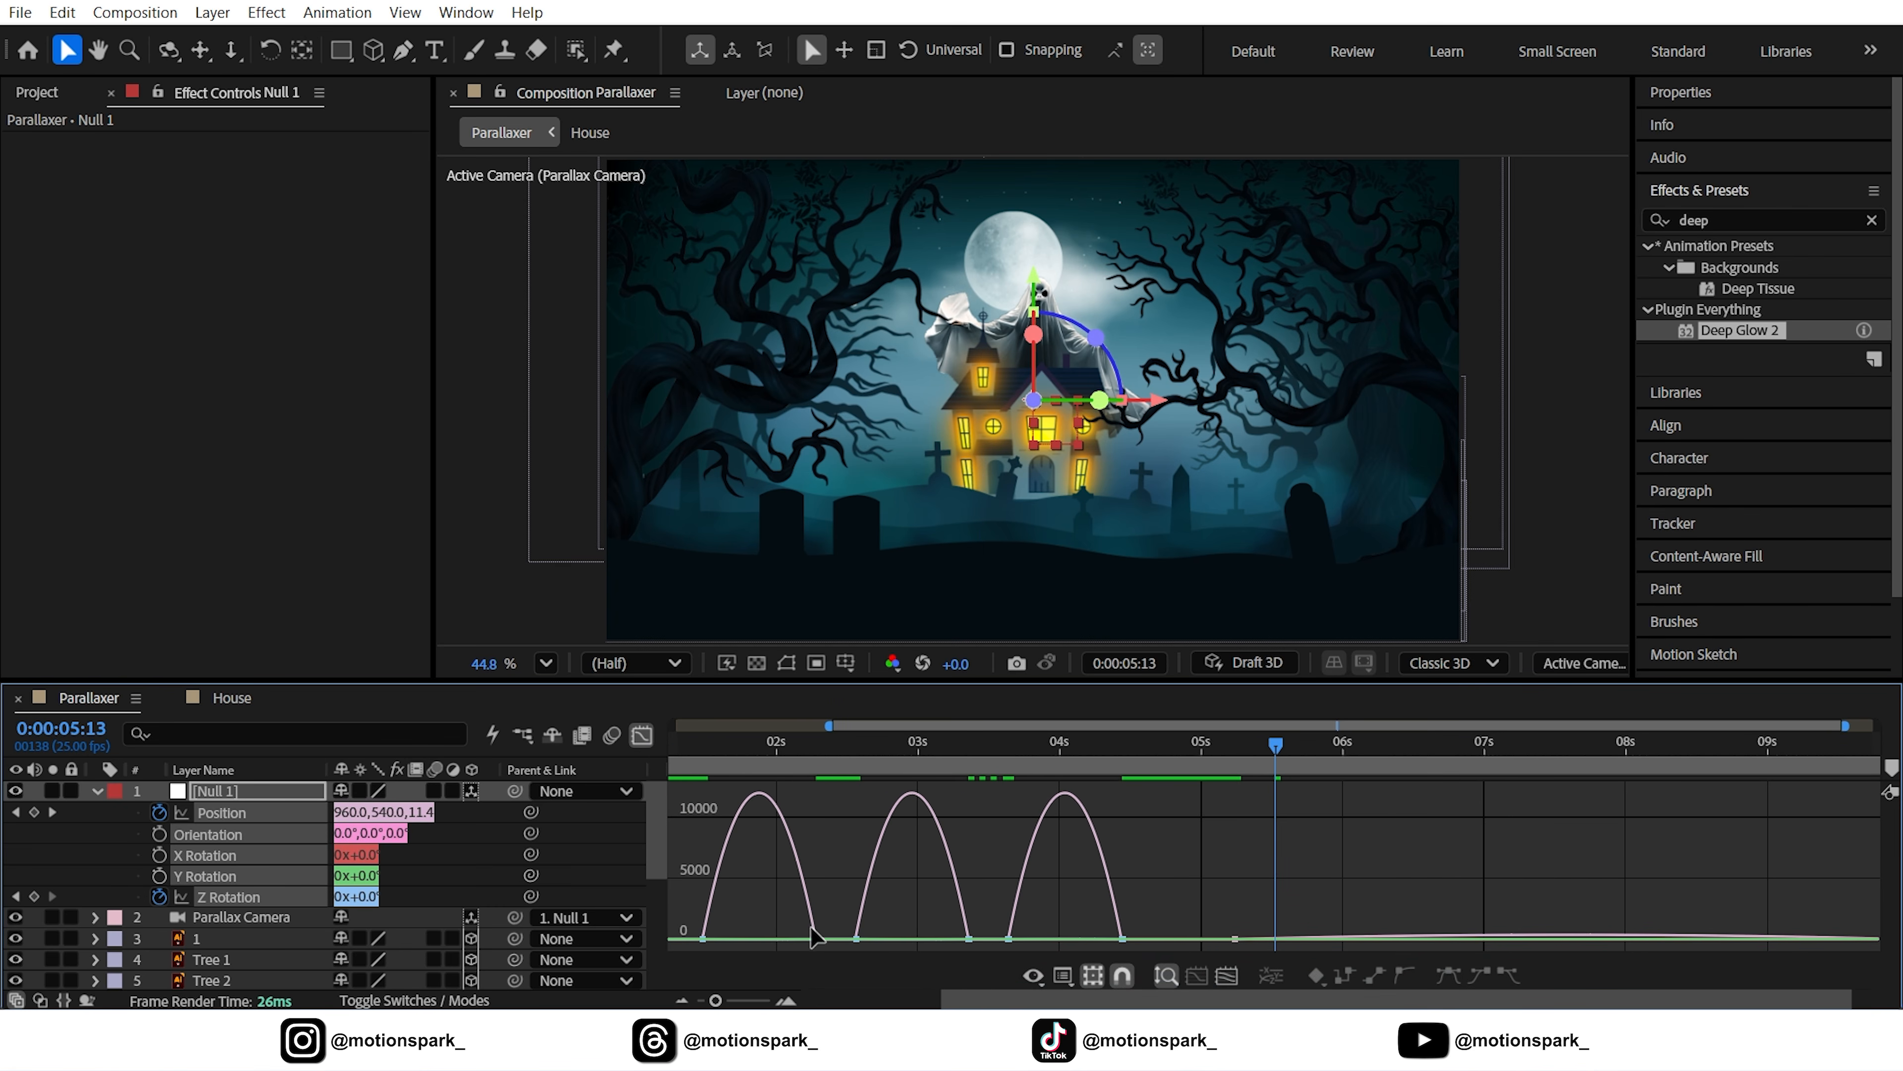
pyautogui.moveTo(793, 950); pyautogui.dragTo(793, 952)
pyautogui.moveTo(797, 939); pyautogui.dragTo(745, 939)
pyautogui.moveTo(989, 916); pyautogui.dragTo(902, 938)
pyautogui.moveTo(1141, 914); pyautogui.dragTo(1032, 942)
# Switch back to the keyframe view and preview the camera move from the start
pyautogui.click(642, 736)
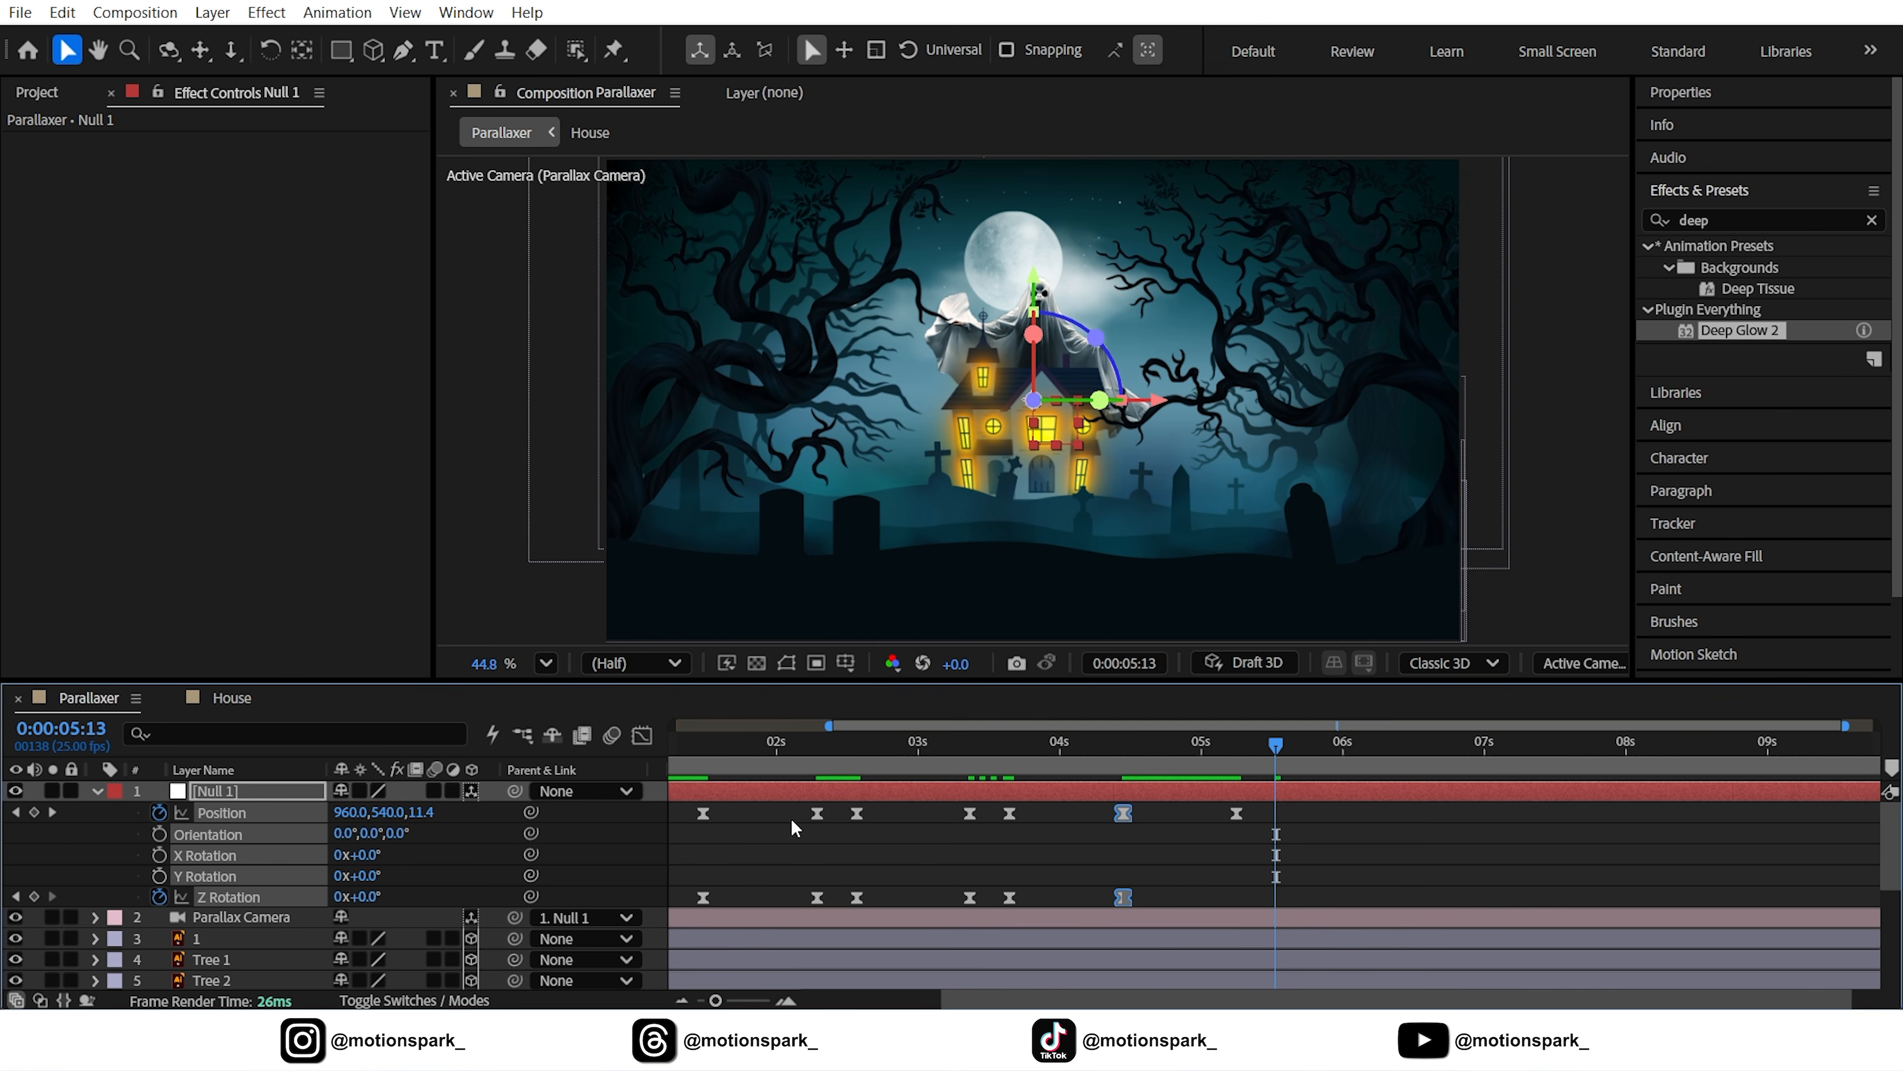
pyautogui.press('-')
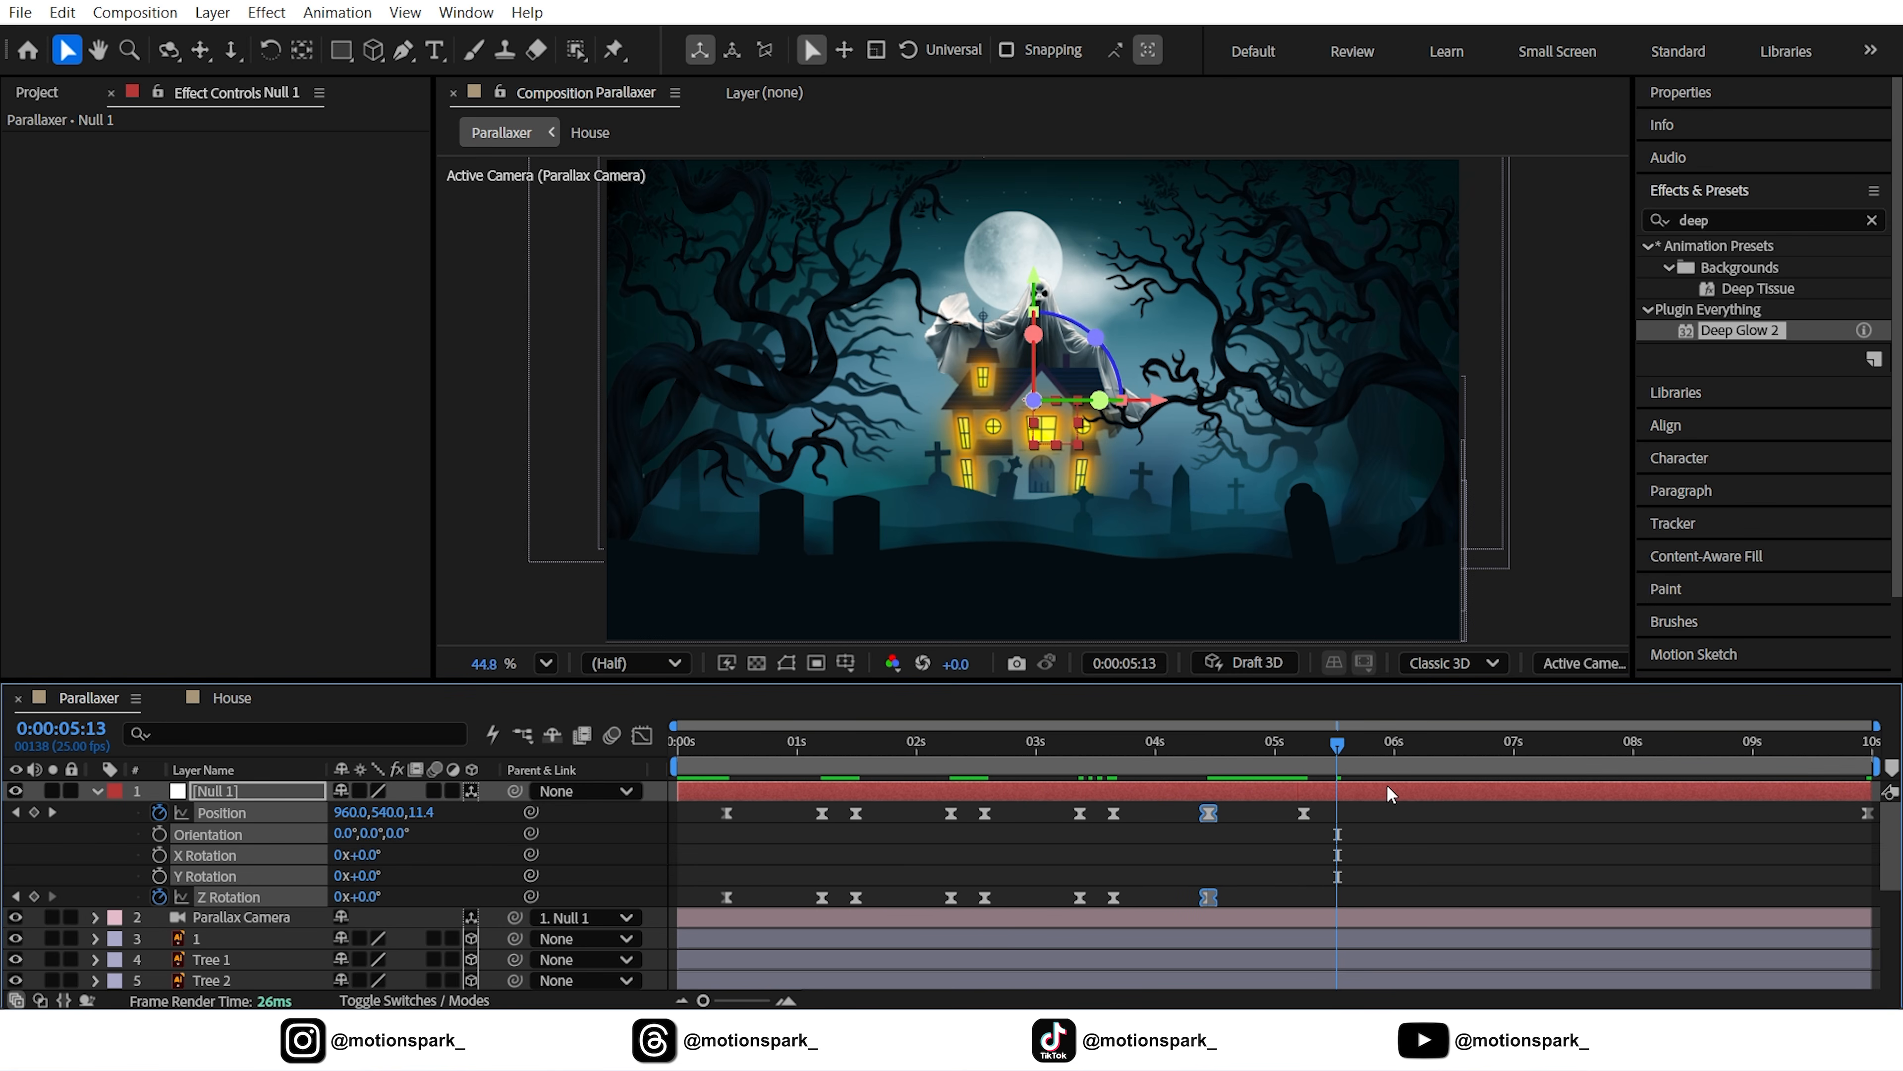
pyautogui.press('space')
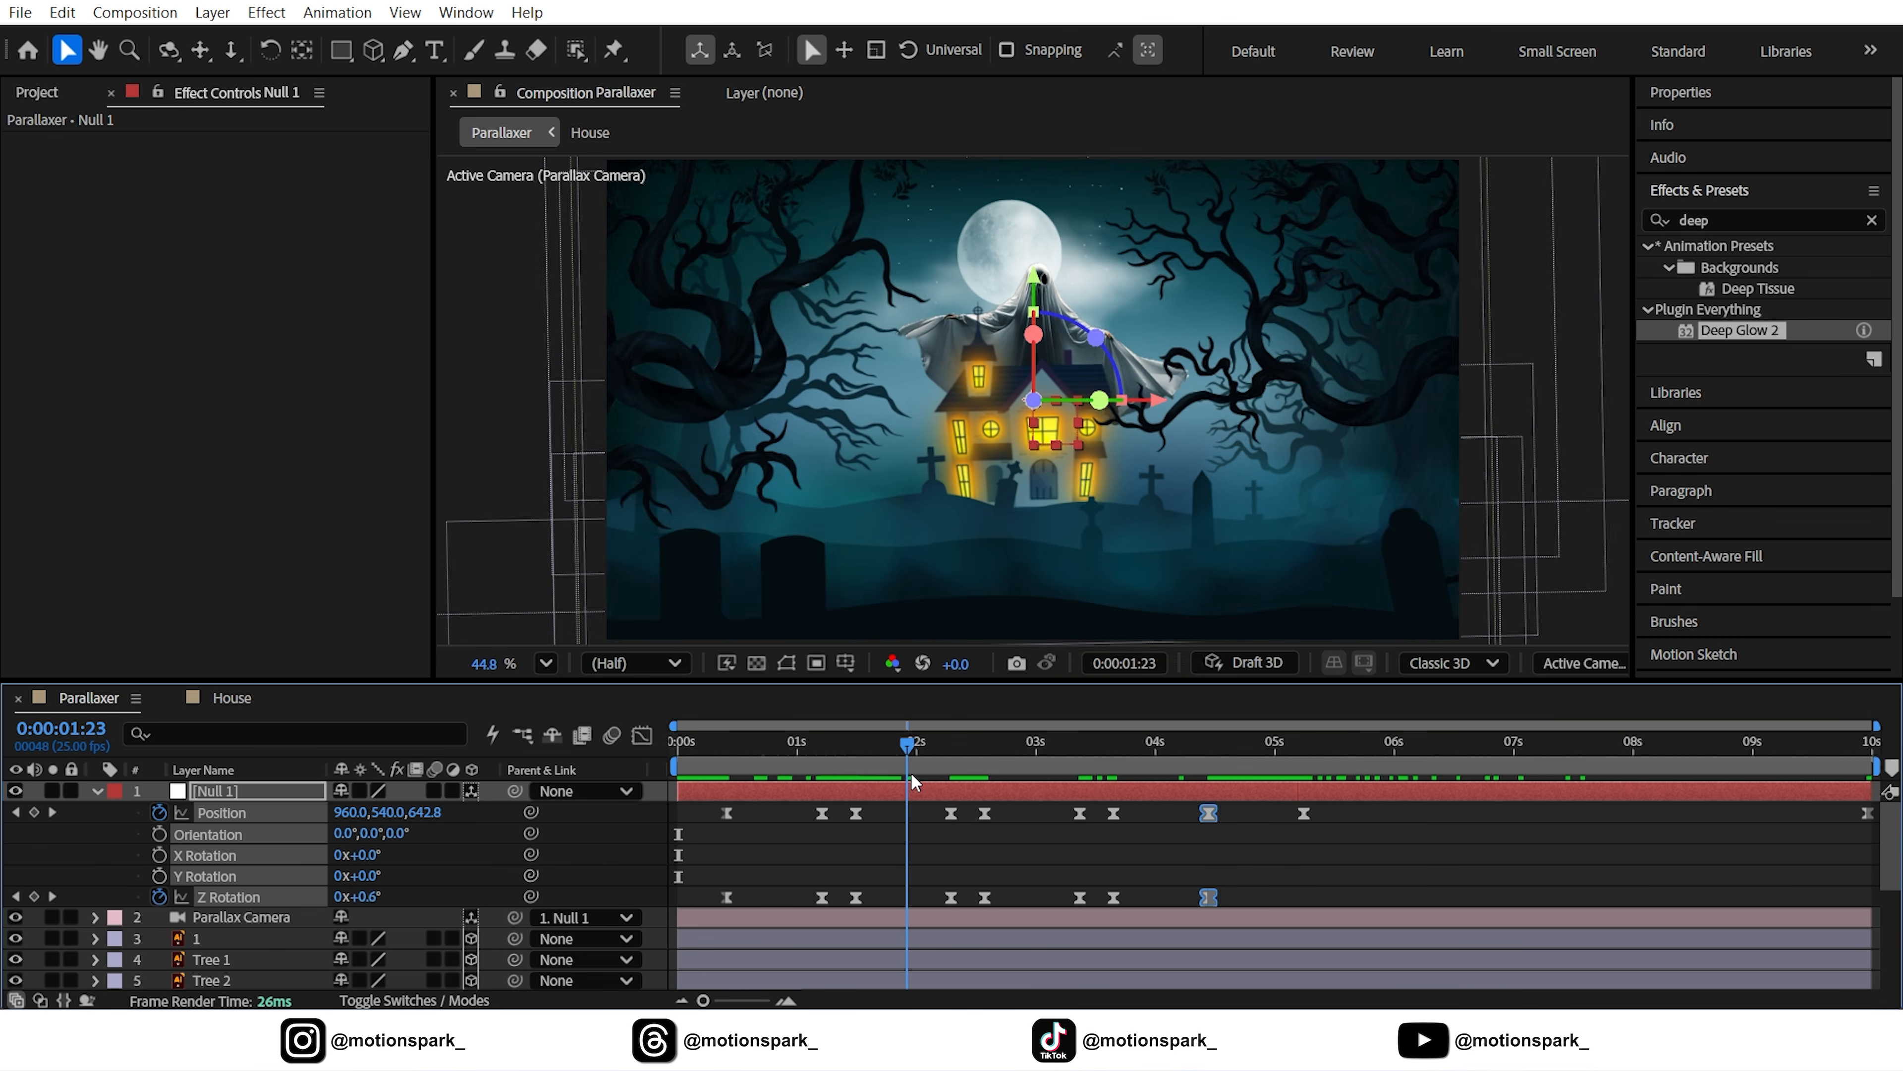
pyautogui.press('space')
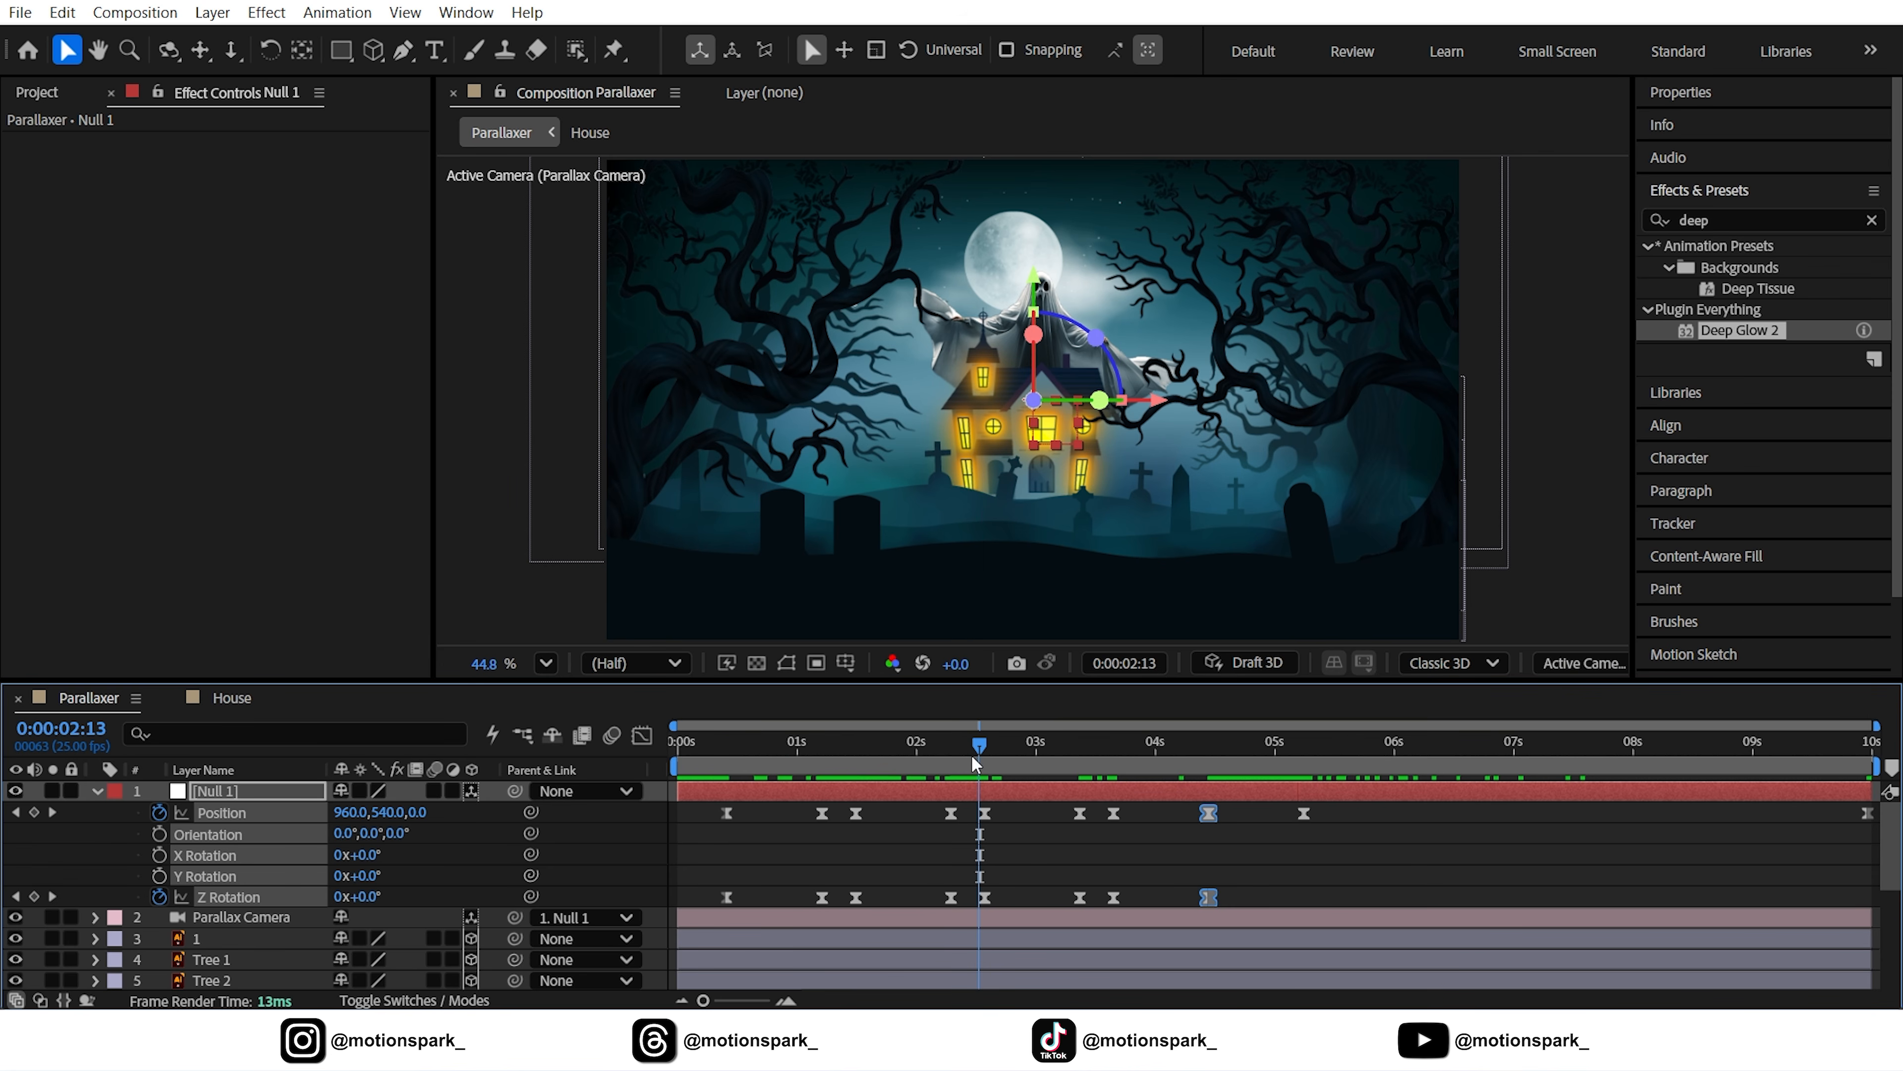
# Copy a group of White Ghost Opacity flicker keyframes and paste it at 7:13
pyautogui.moveTo(971, 754); pyautogui.dragTo(885, 765)
pyautogui.scroll(-4, 843, 789)
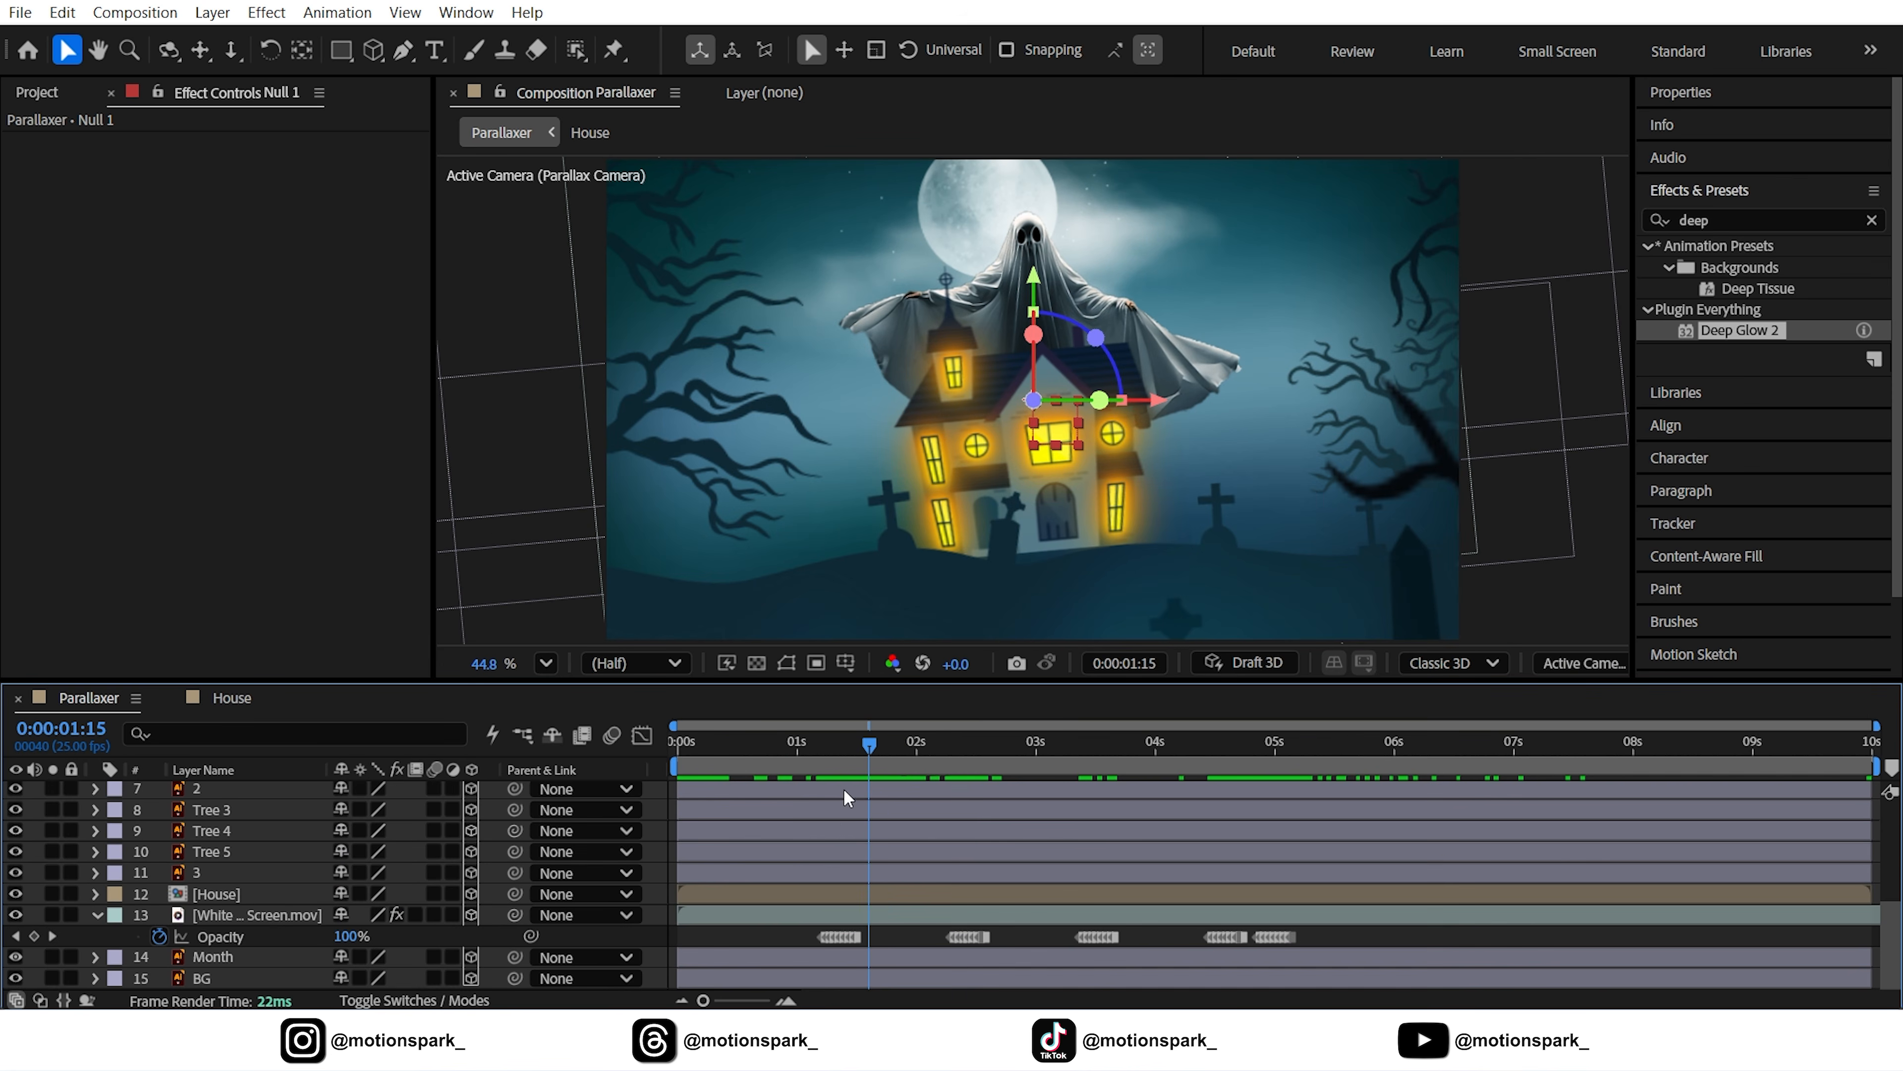
pyautogui.click(842, 759)
pyautogui.moveTo(839, 866); pyautogui.dragTo(1576, 752)
pyautogui.scroll(5, 1479, 780)
pyautogui.scroll(-5, 1374, 818)
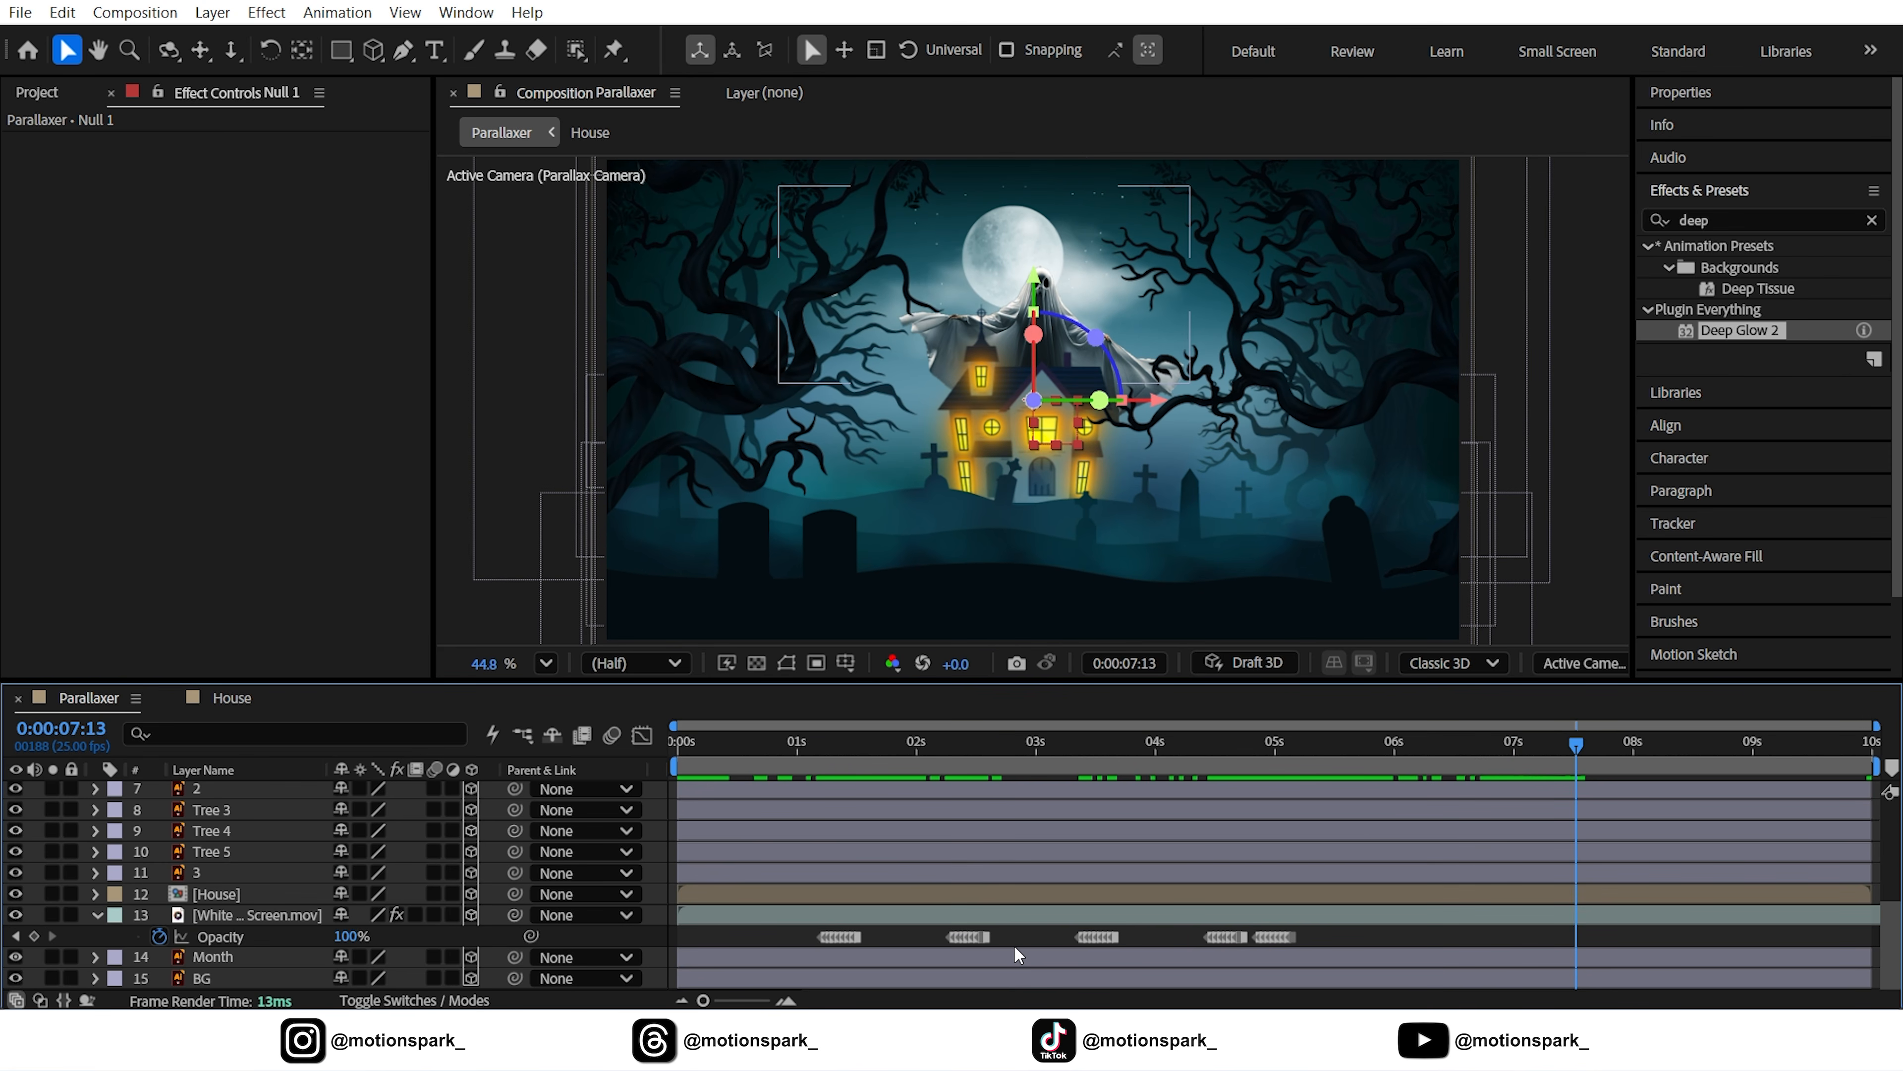
pyautogui.moveTo(1011, 934); pyautogui.dragTo(942, 940)
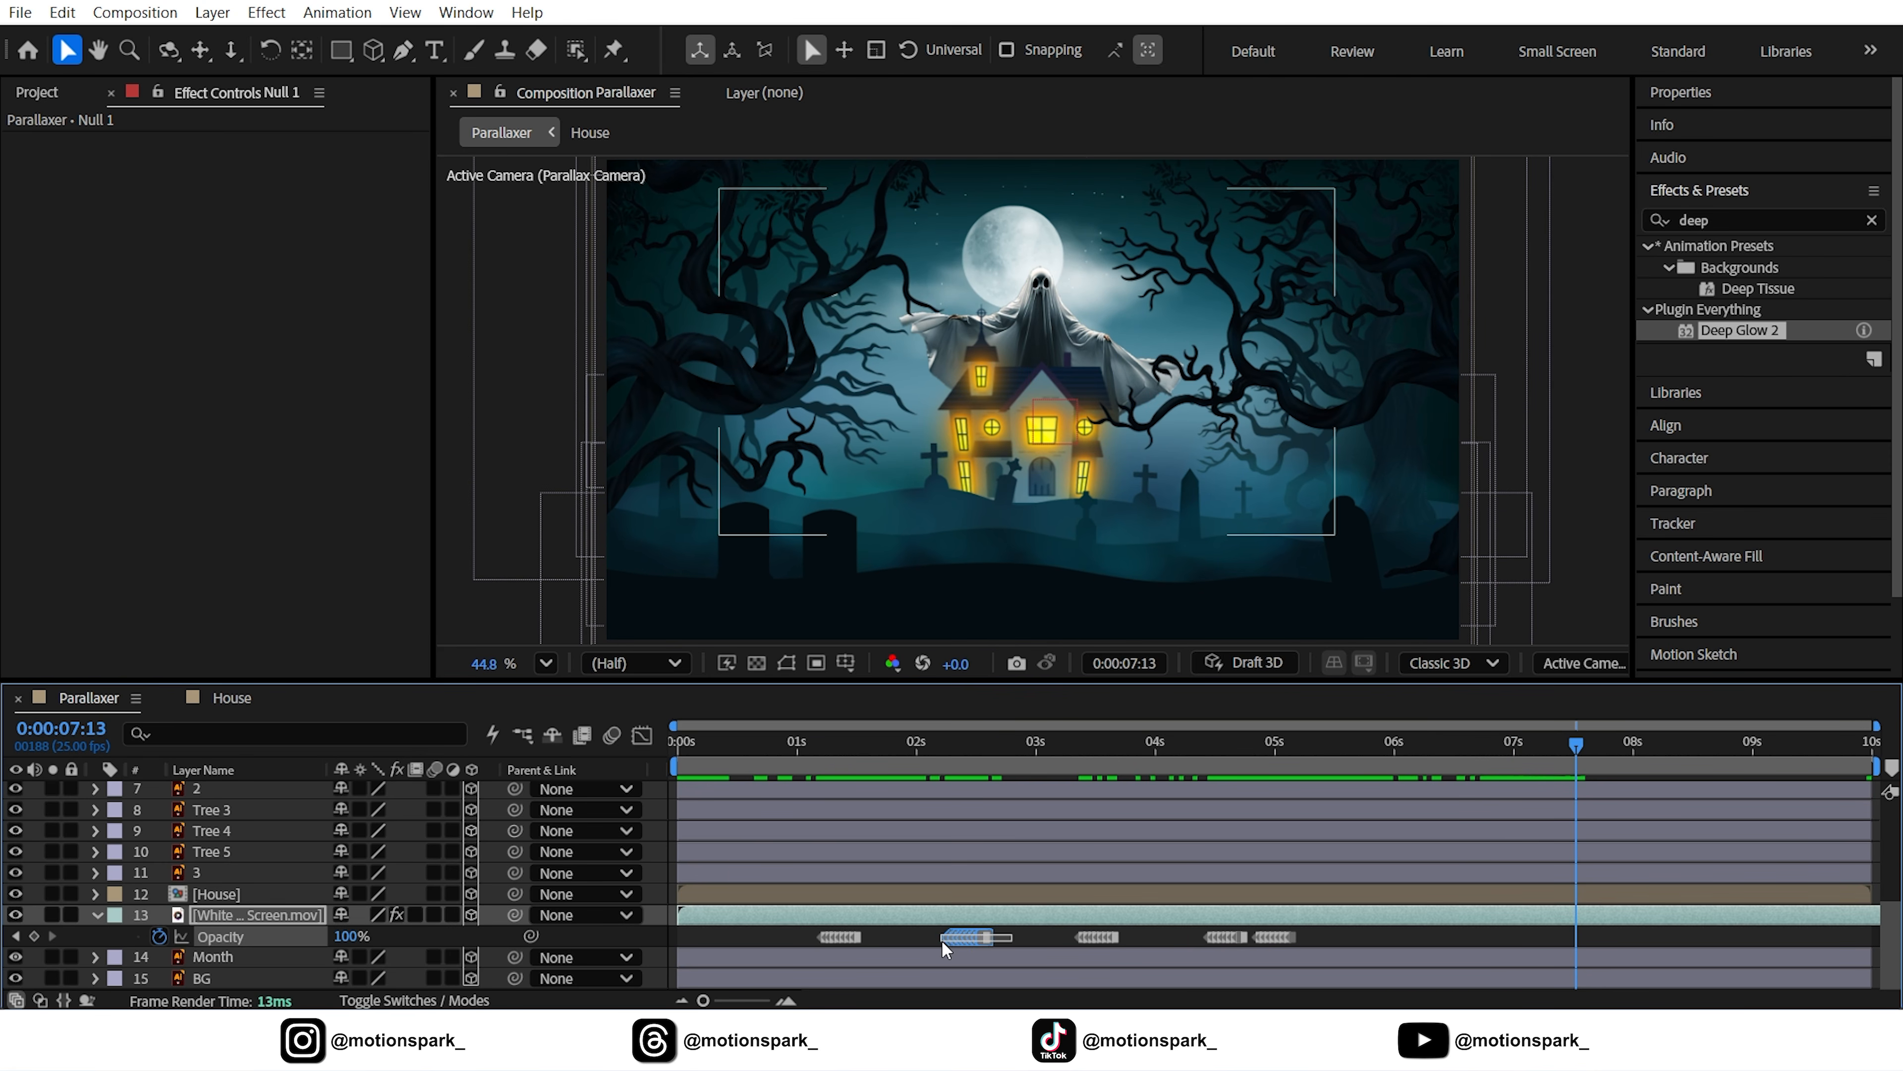
pyautogui.click(70, 14)
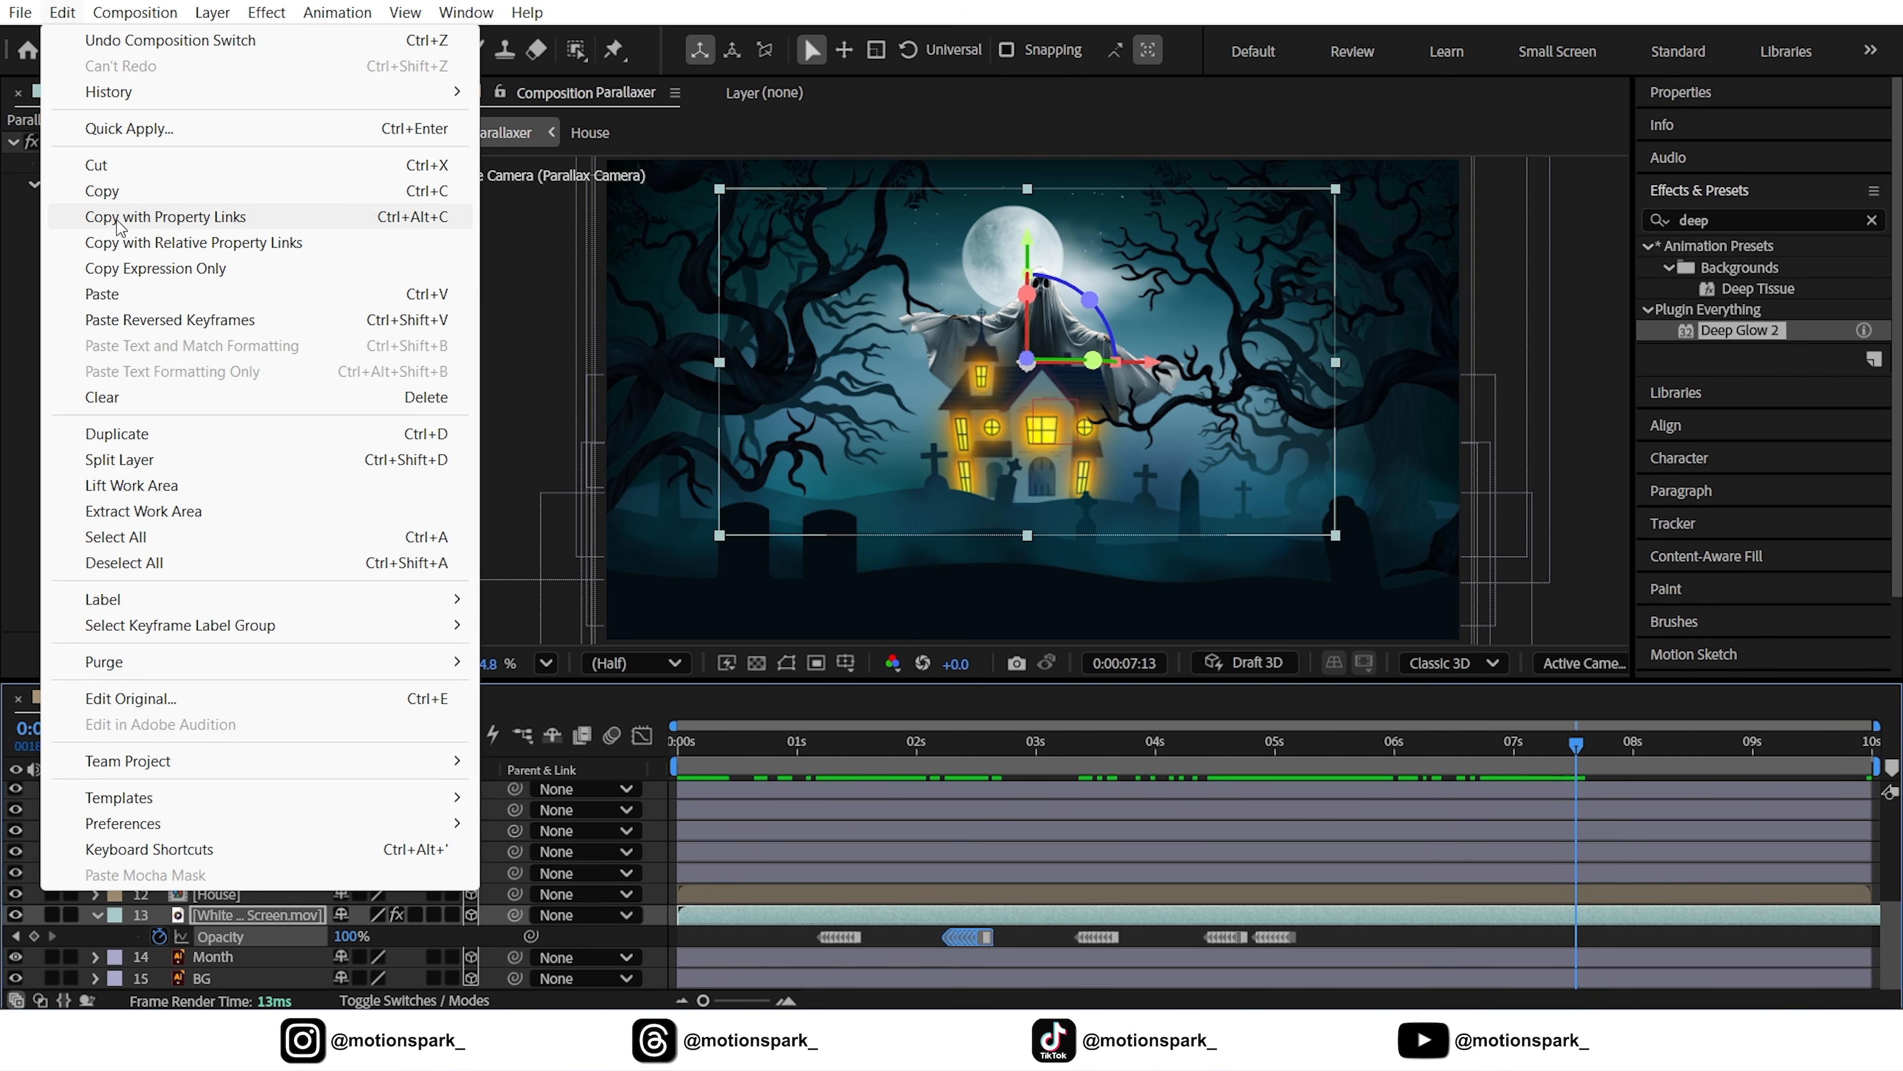
pyautogui.click(111, 192)
pyautogui.click(62, 13)
pyautogui.click(112, 294)
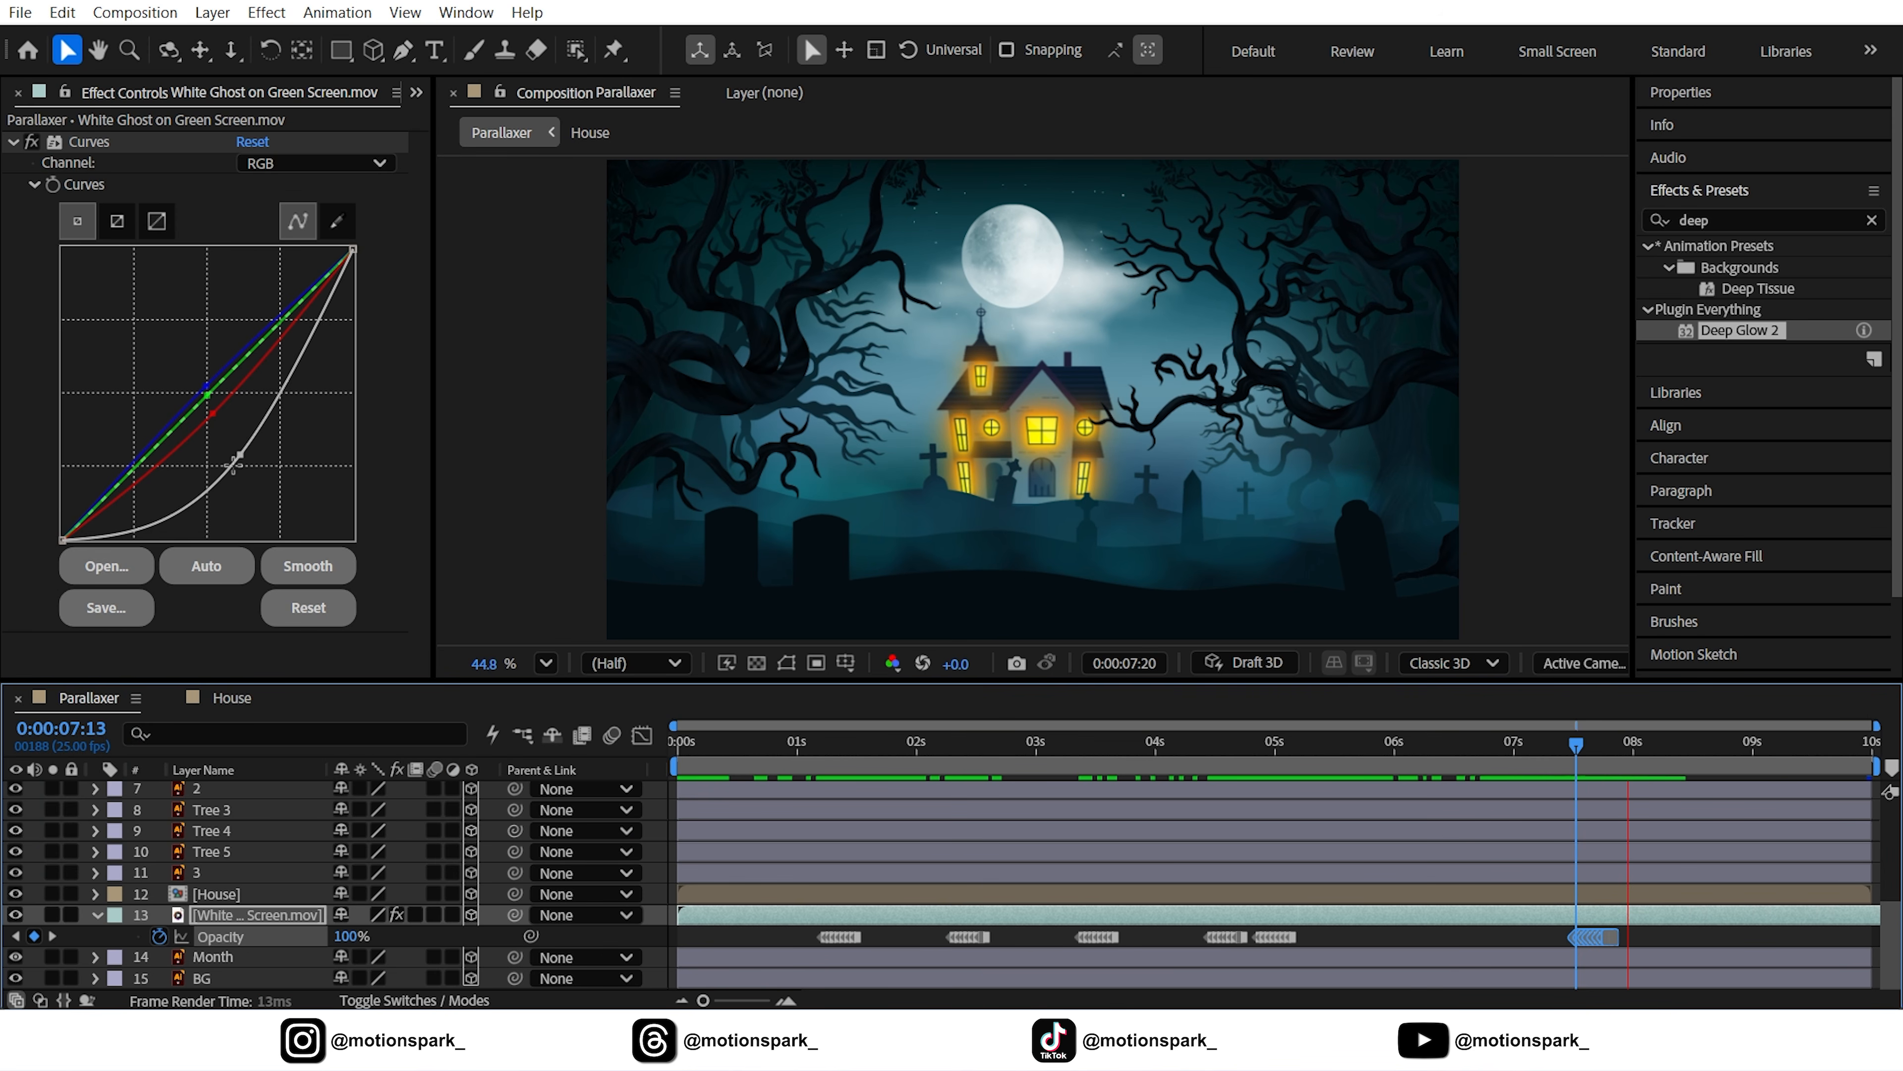
# Select and copy all of the ghost's Opacity keyframes
pyautogui.moveTo(1577, 745); pyautogui.dragTo(754, 841)
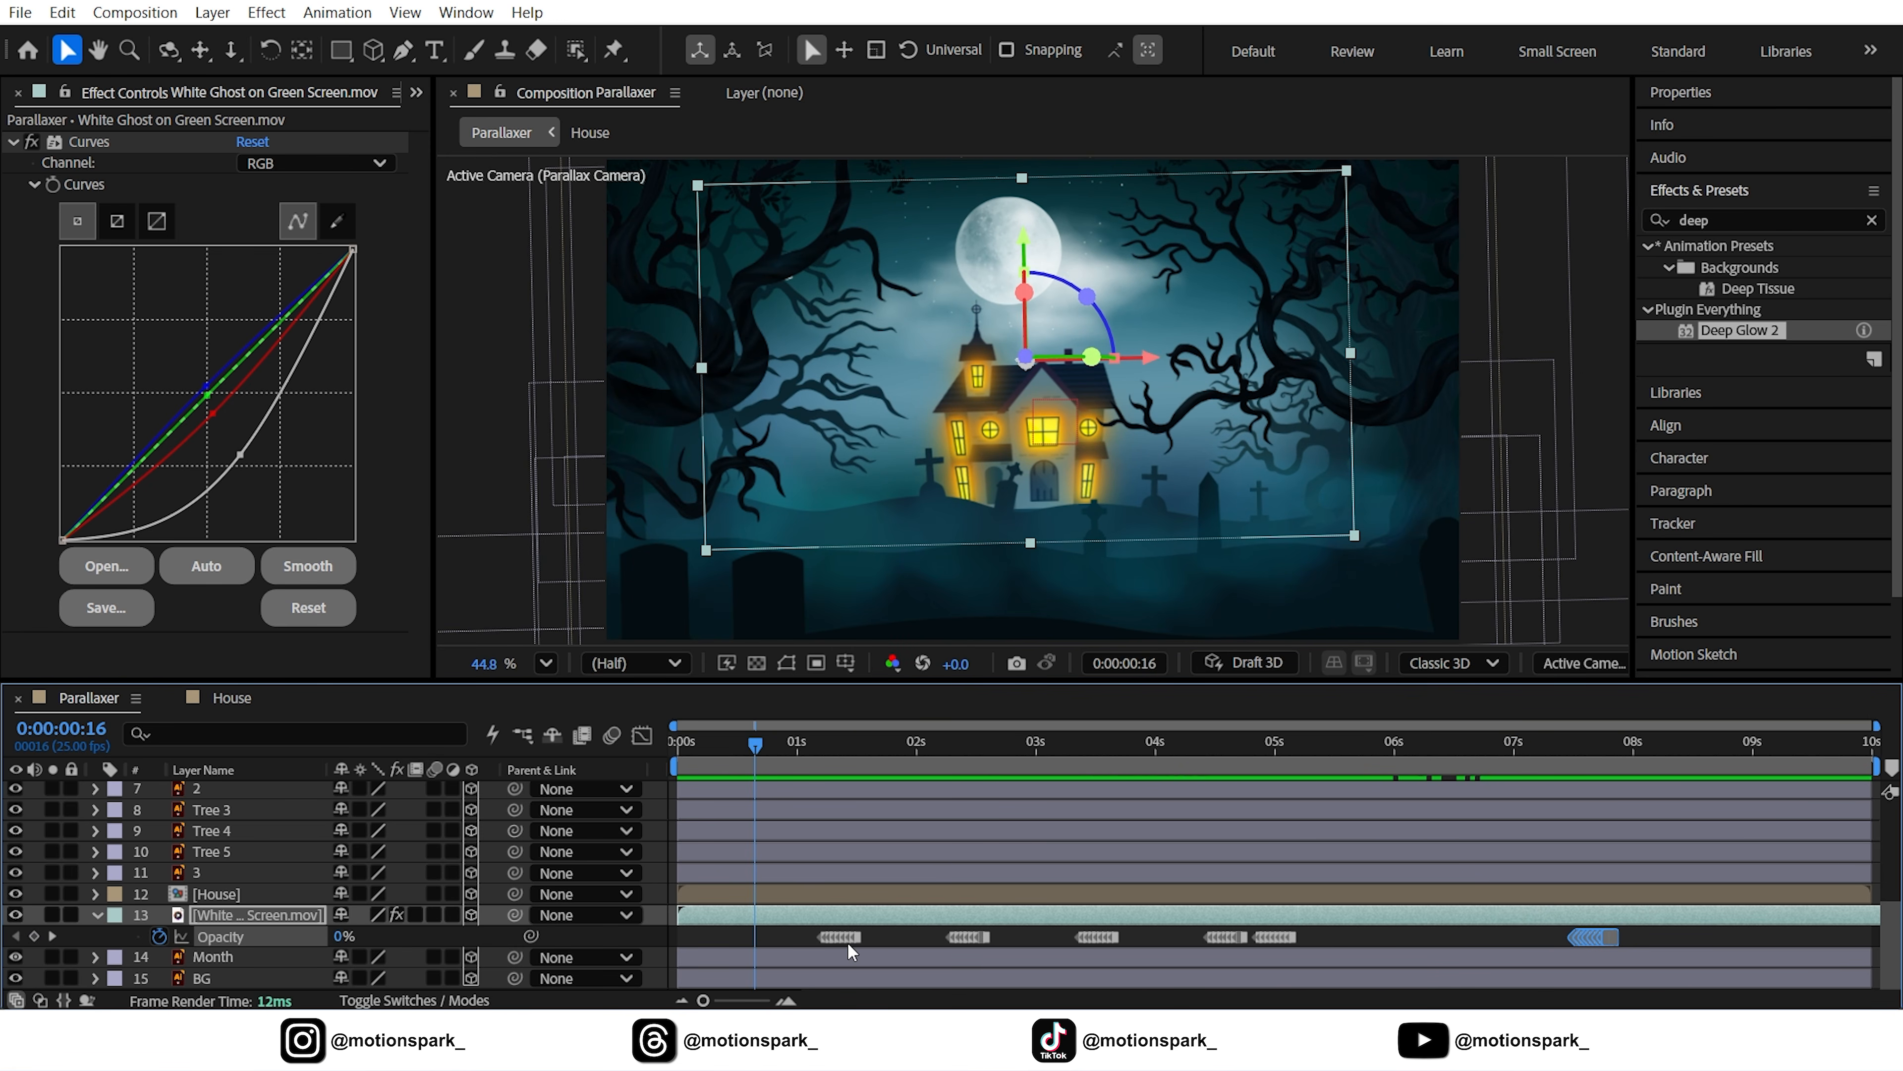
pyautogui.click(225, 937)
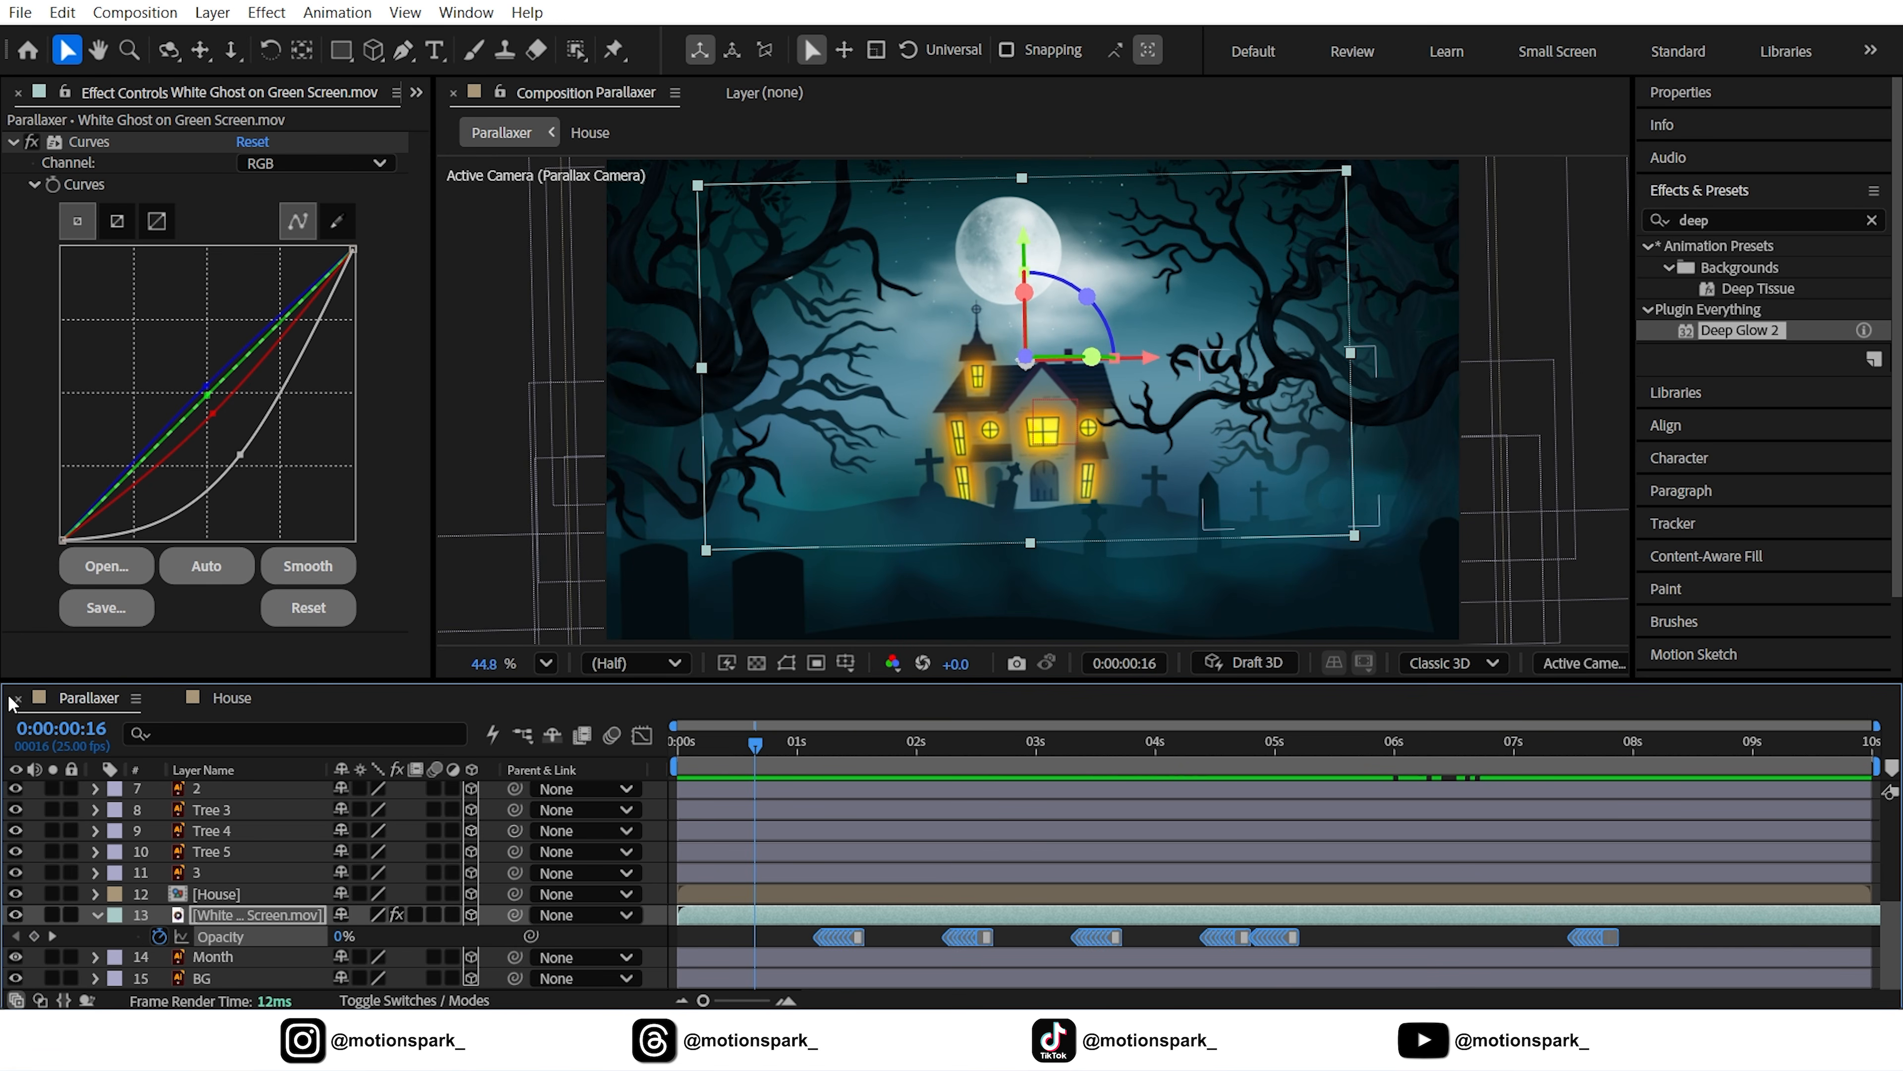
pyautogui.click(54, 15)
pyautogui.click(90, 188)
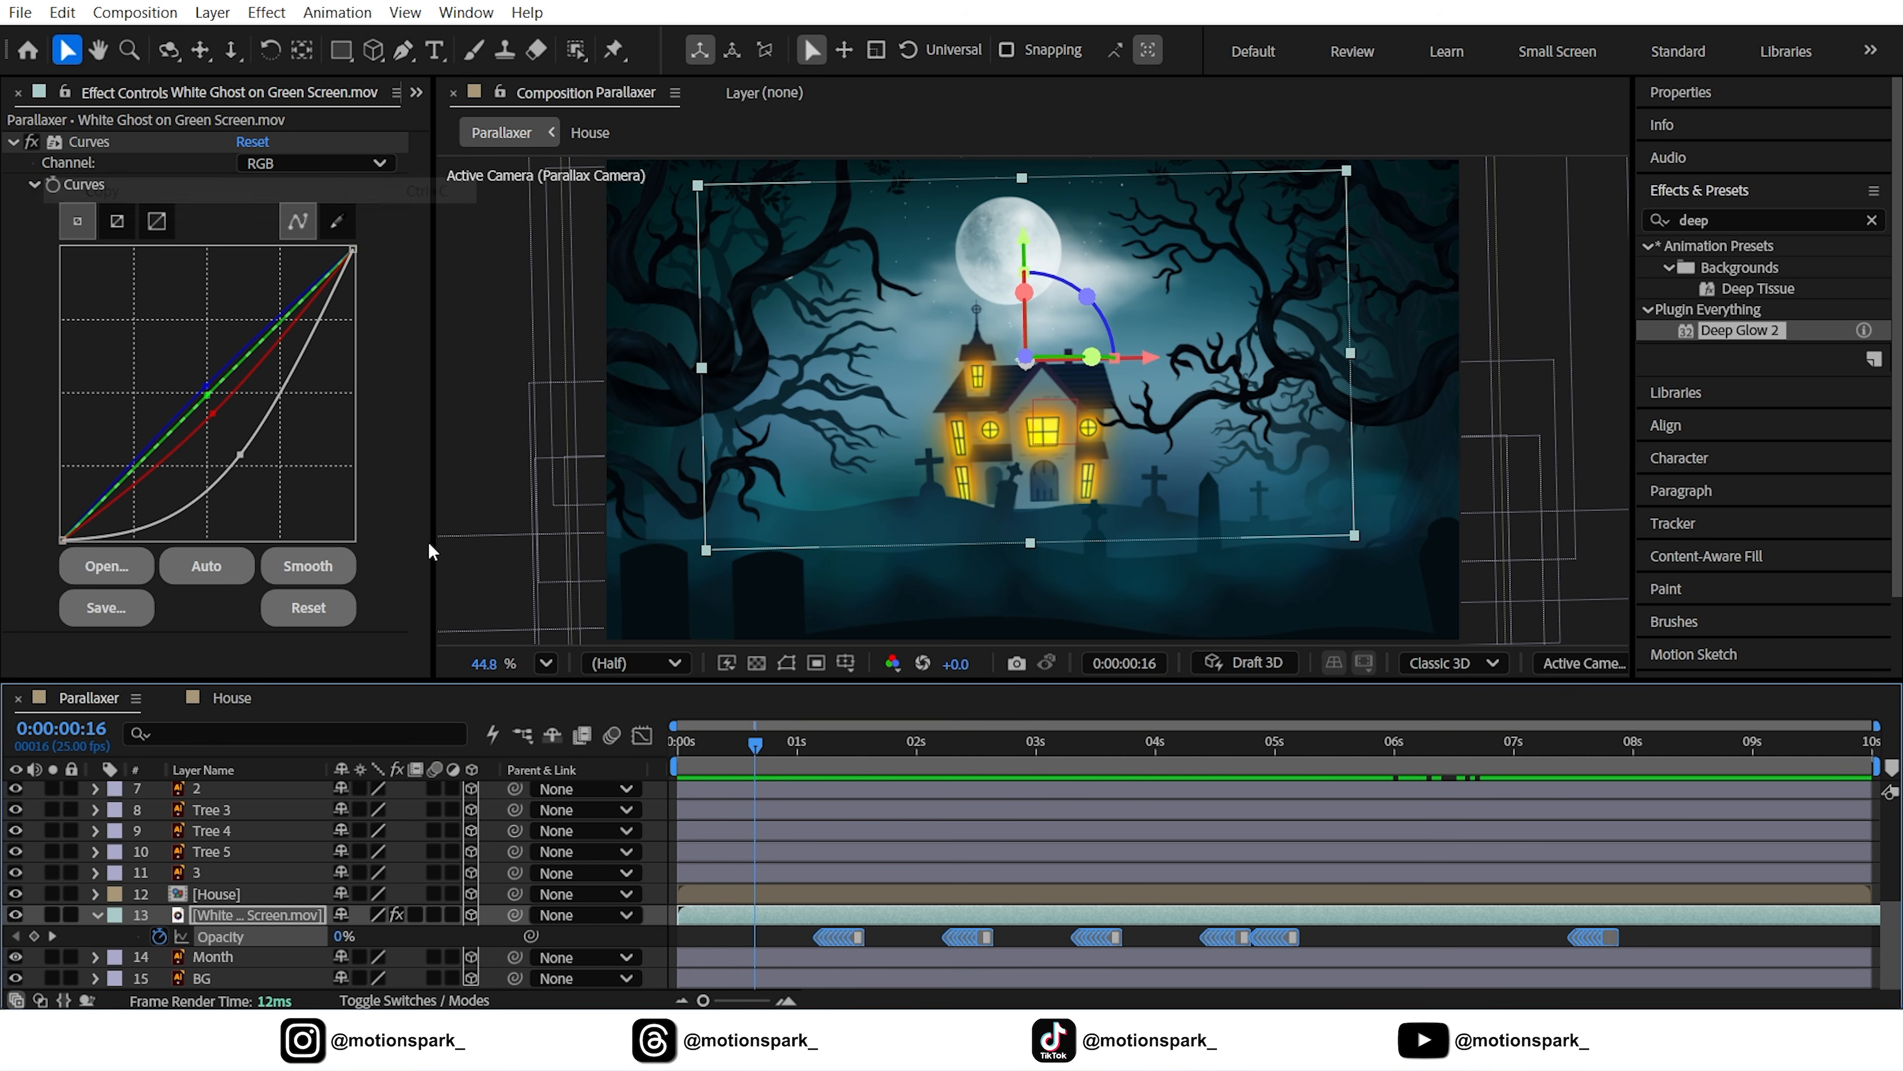
pyautogui.click(52, 936)
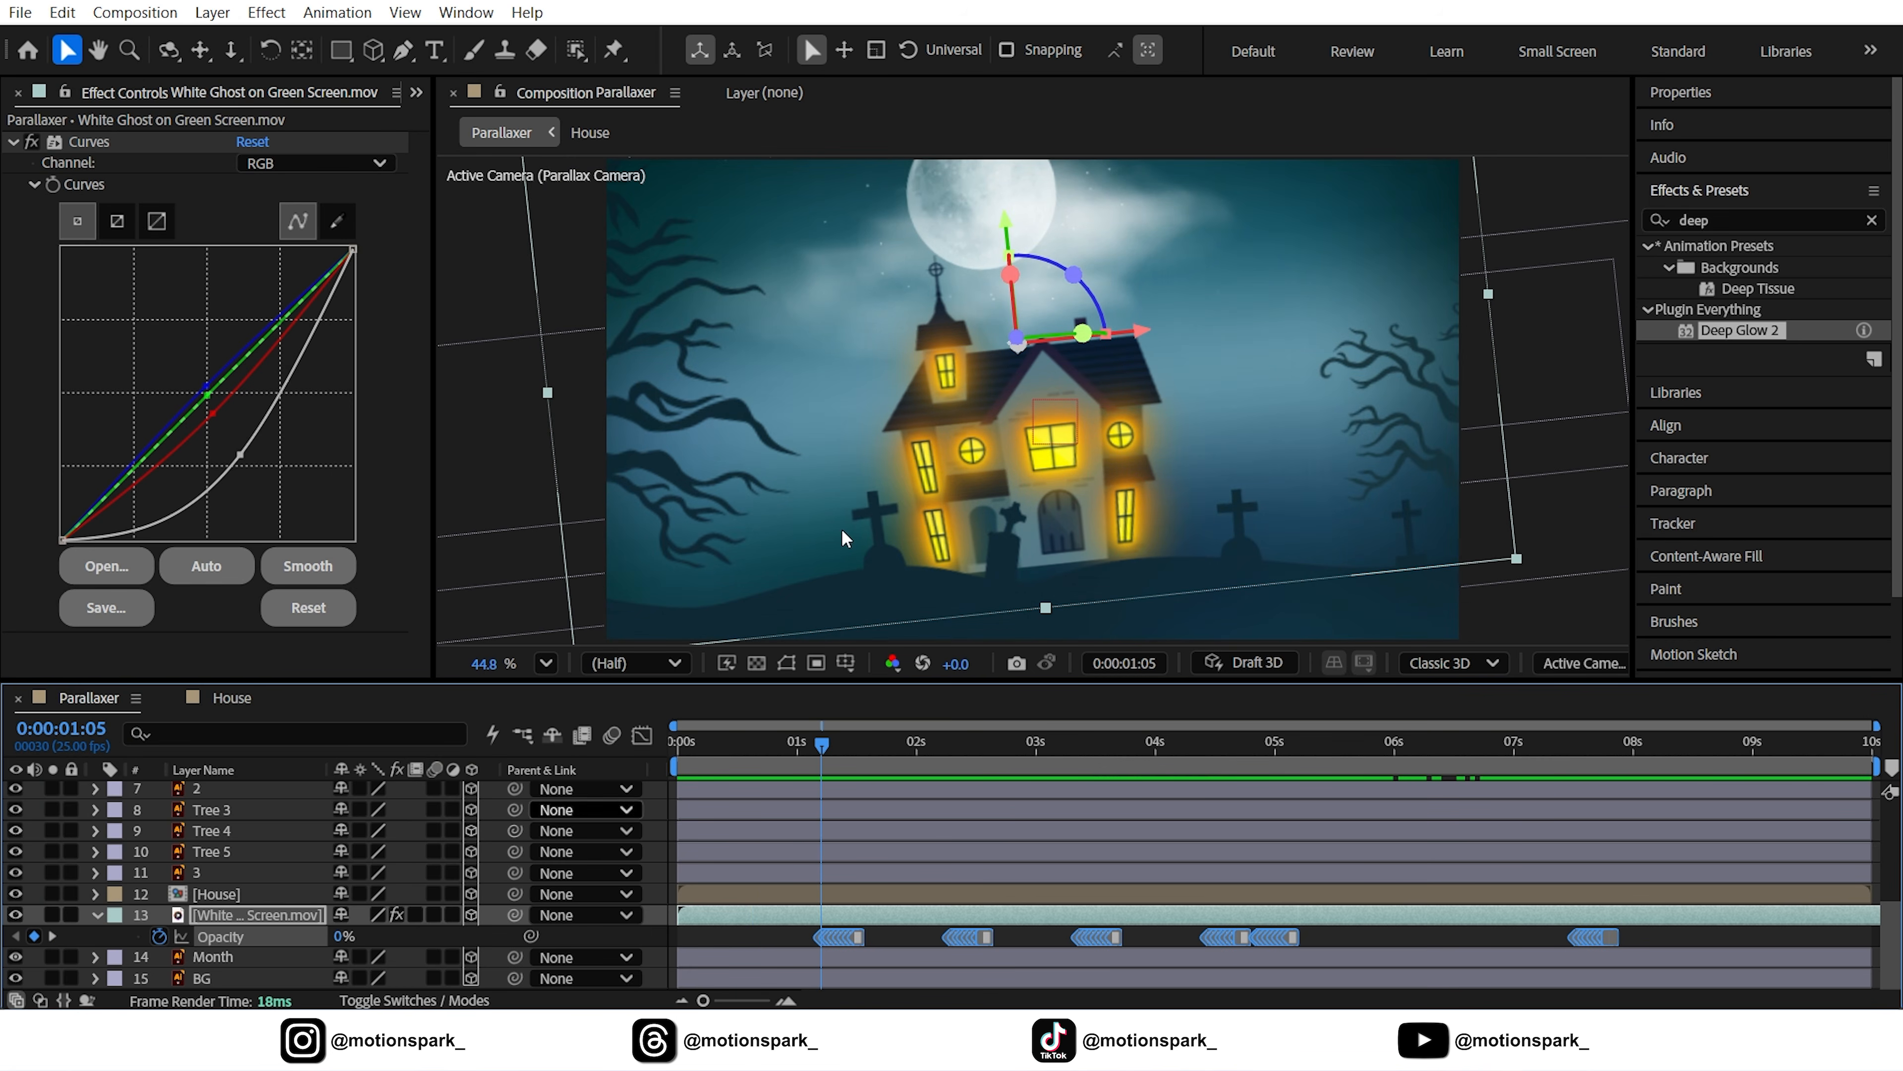
pyautogui.click(607, 927)
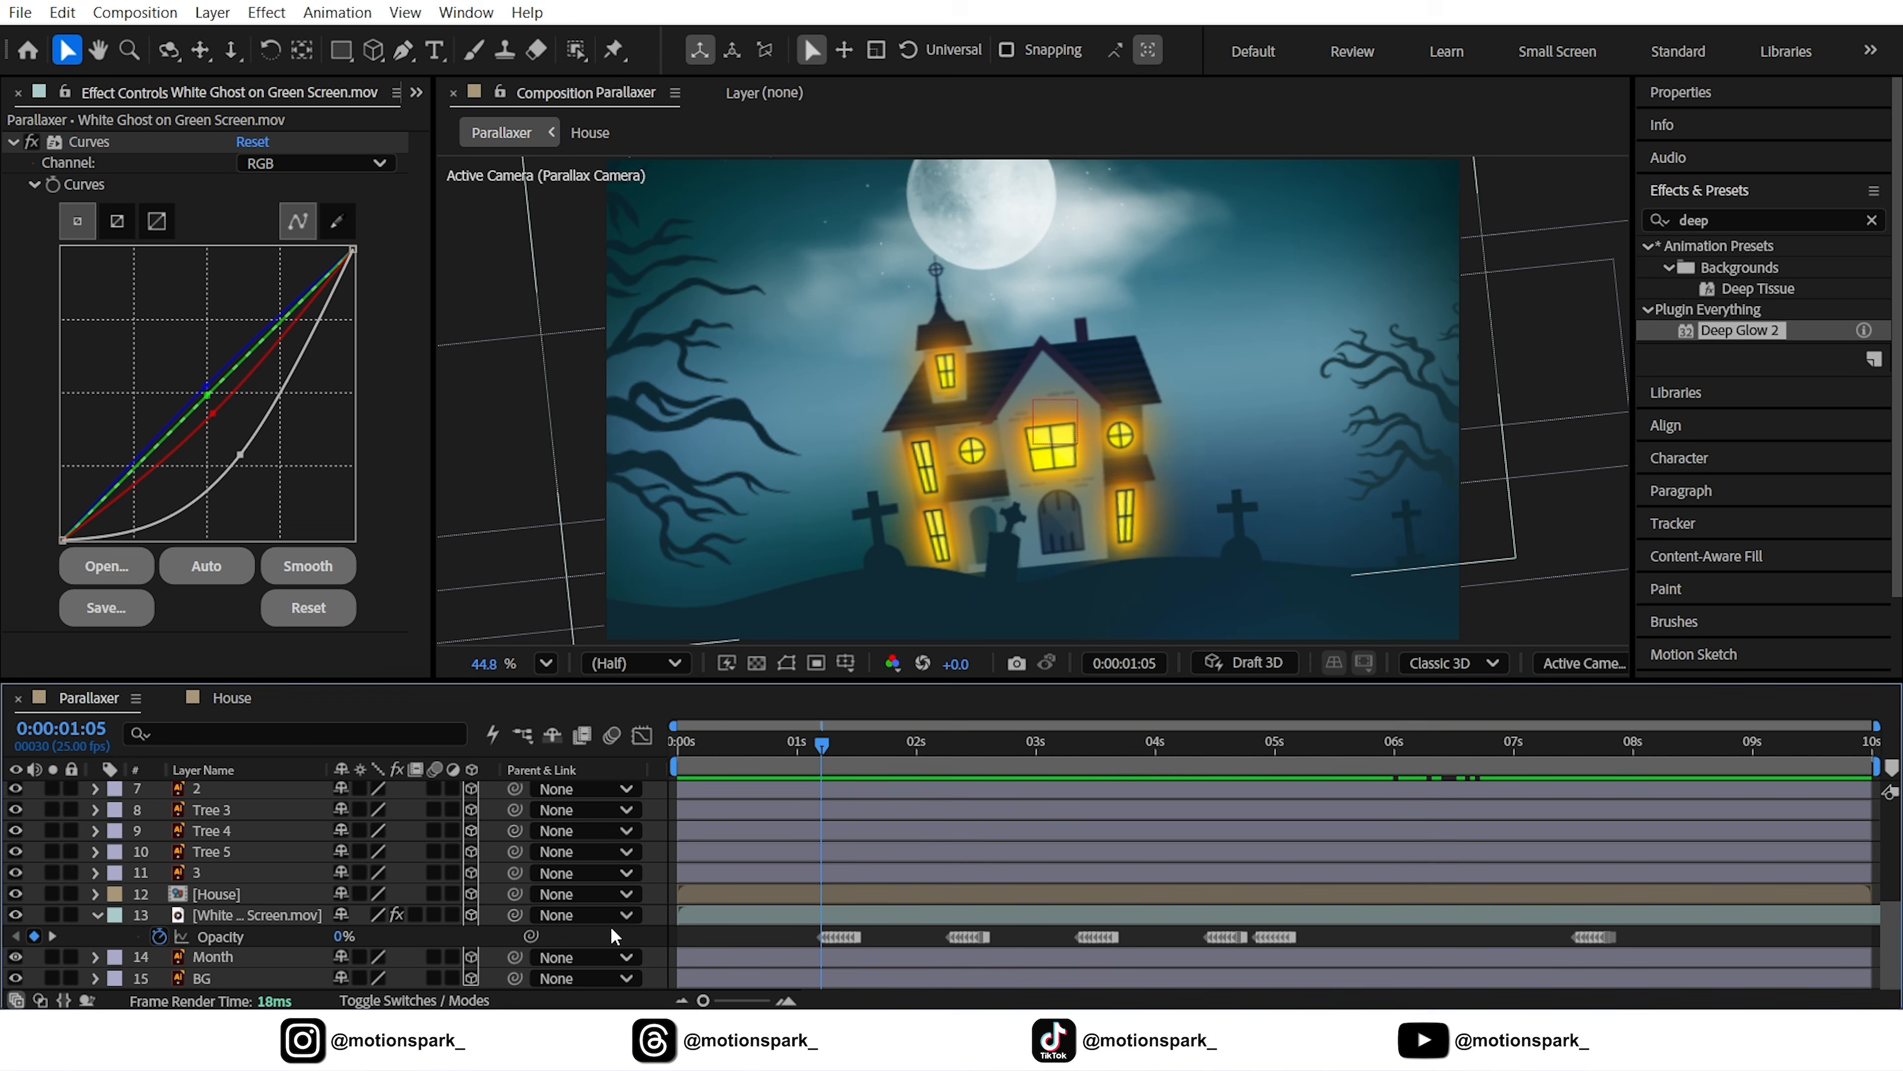
# Paste the ghost's Opacity flicker onto the House precomp's Light layer, preview it, and return to Parallaxer
pyautogui.doubleClick(223, 896)
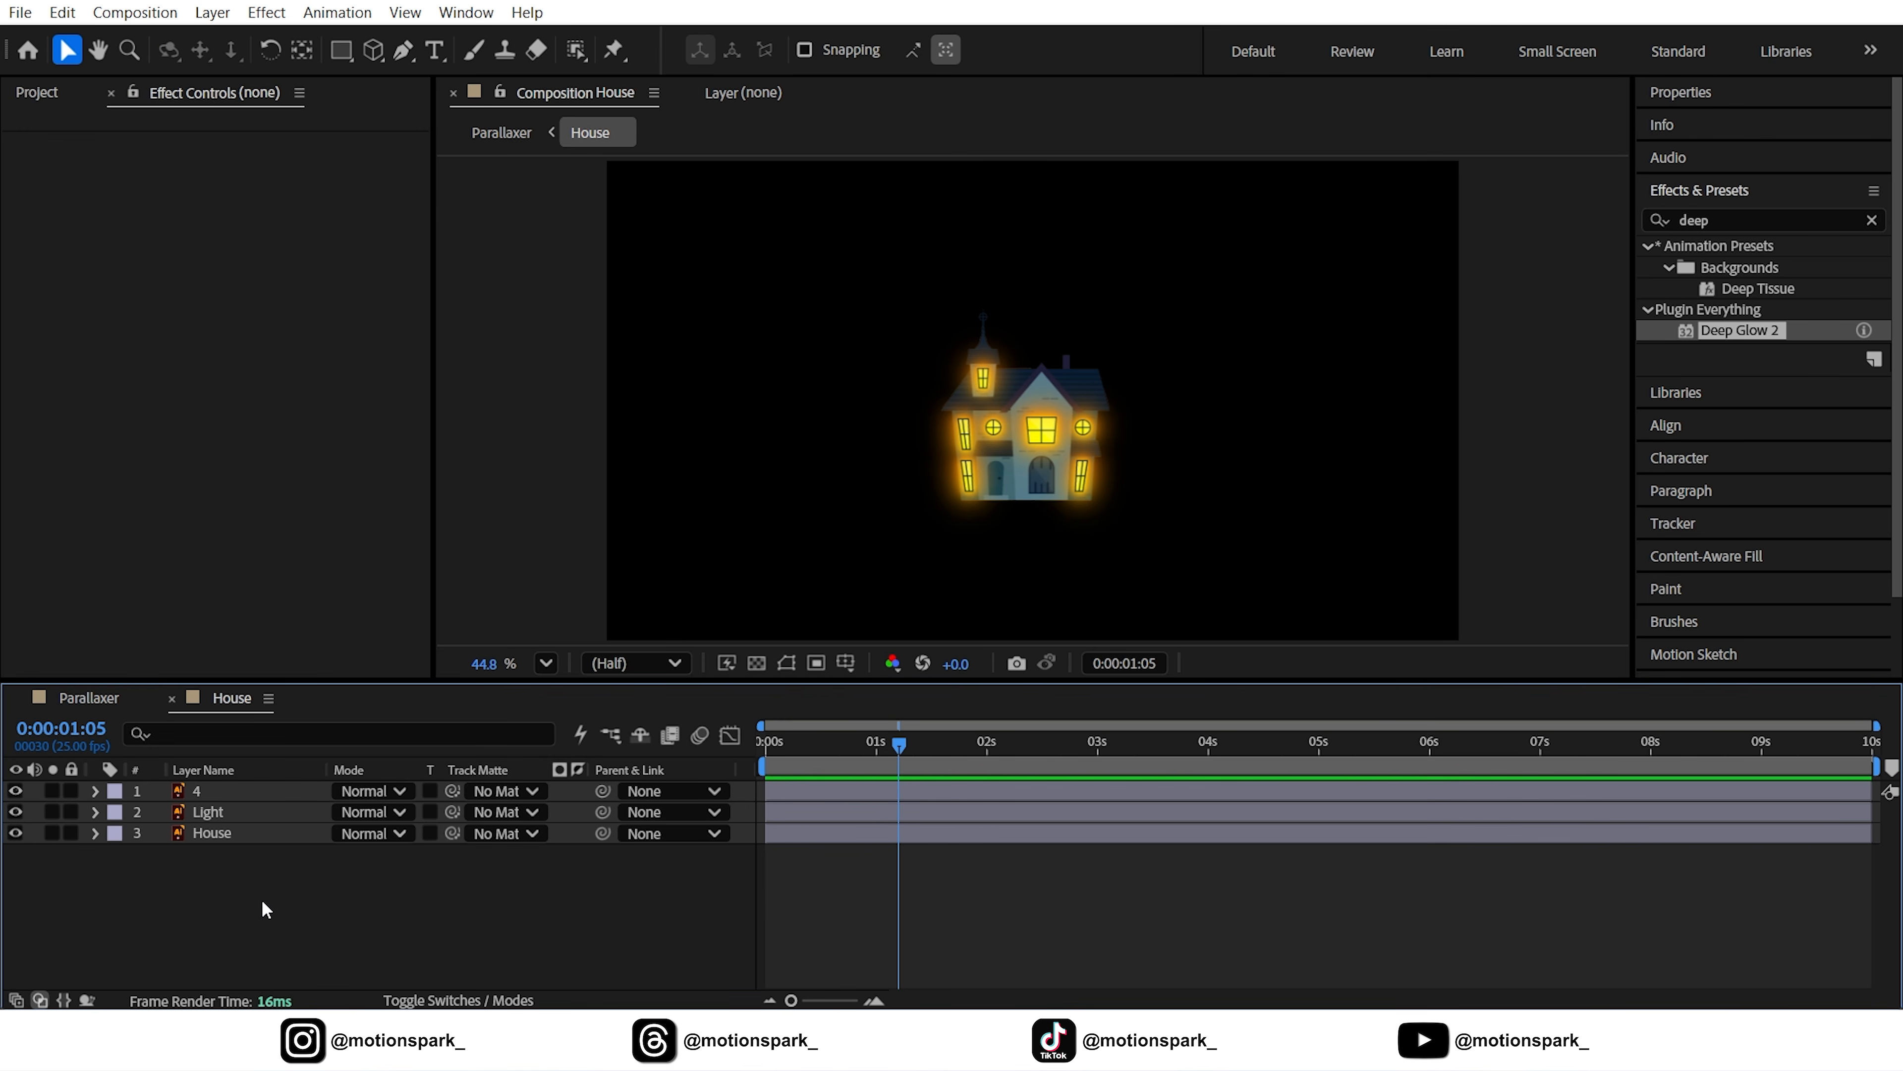
pyautogui.click(240, 814)
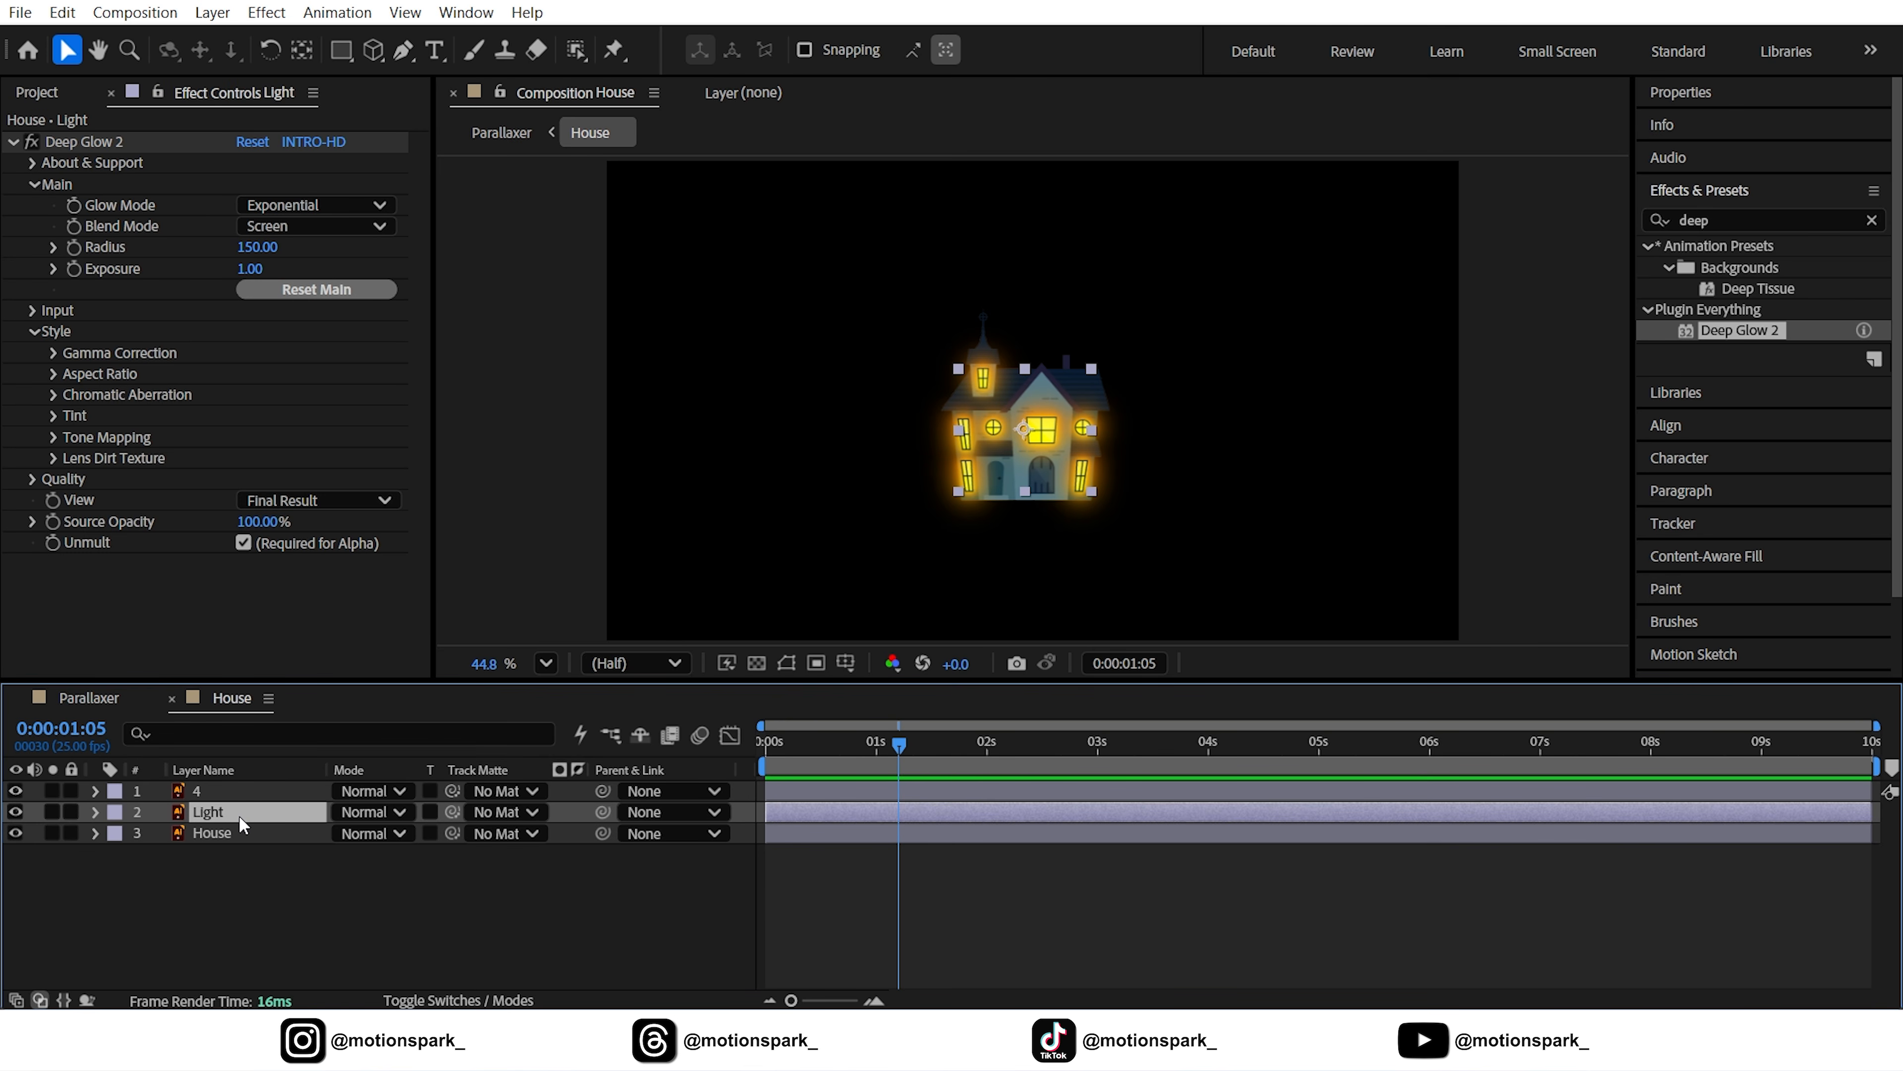
pyautogui.press('t')
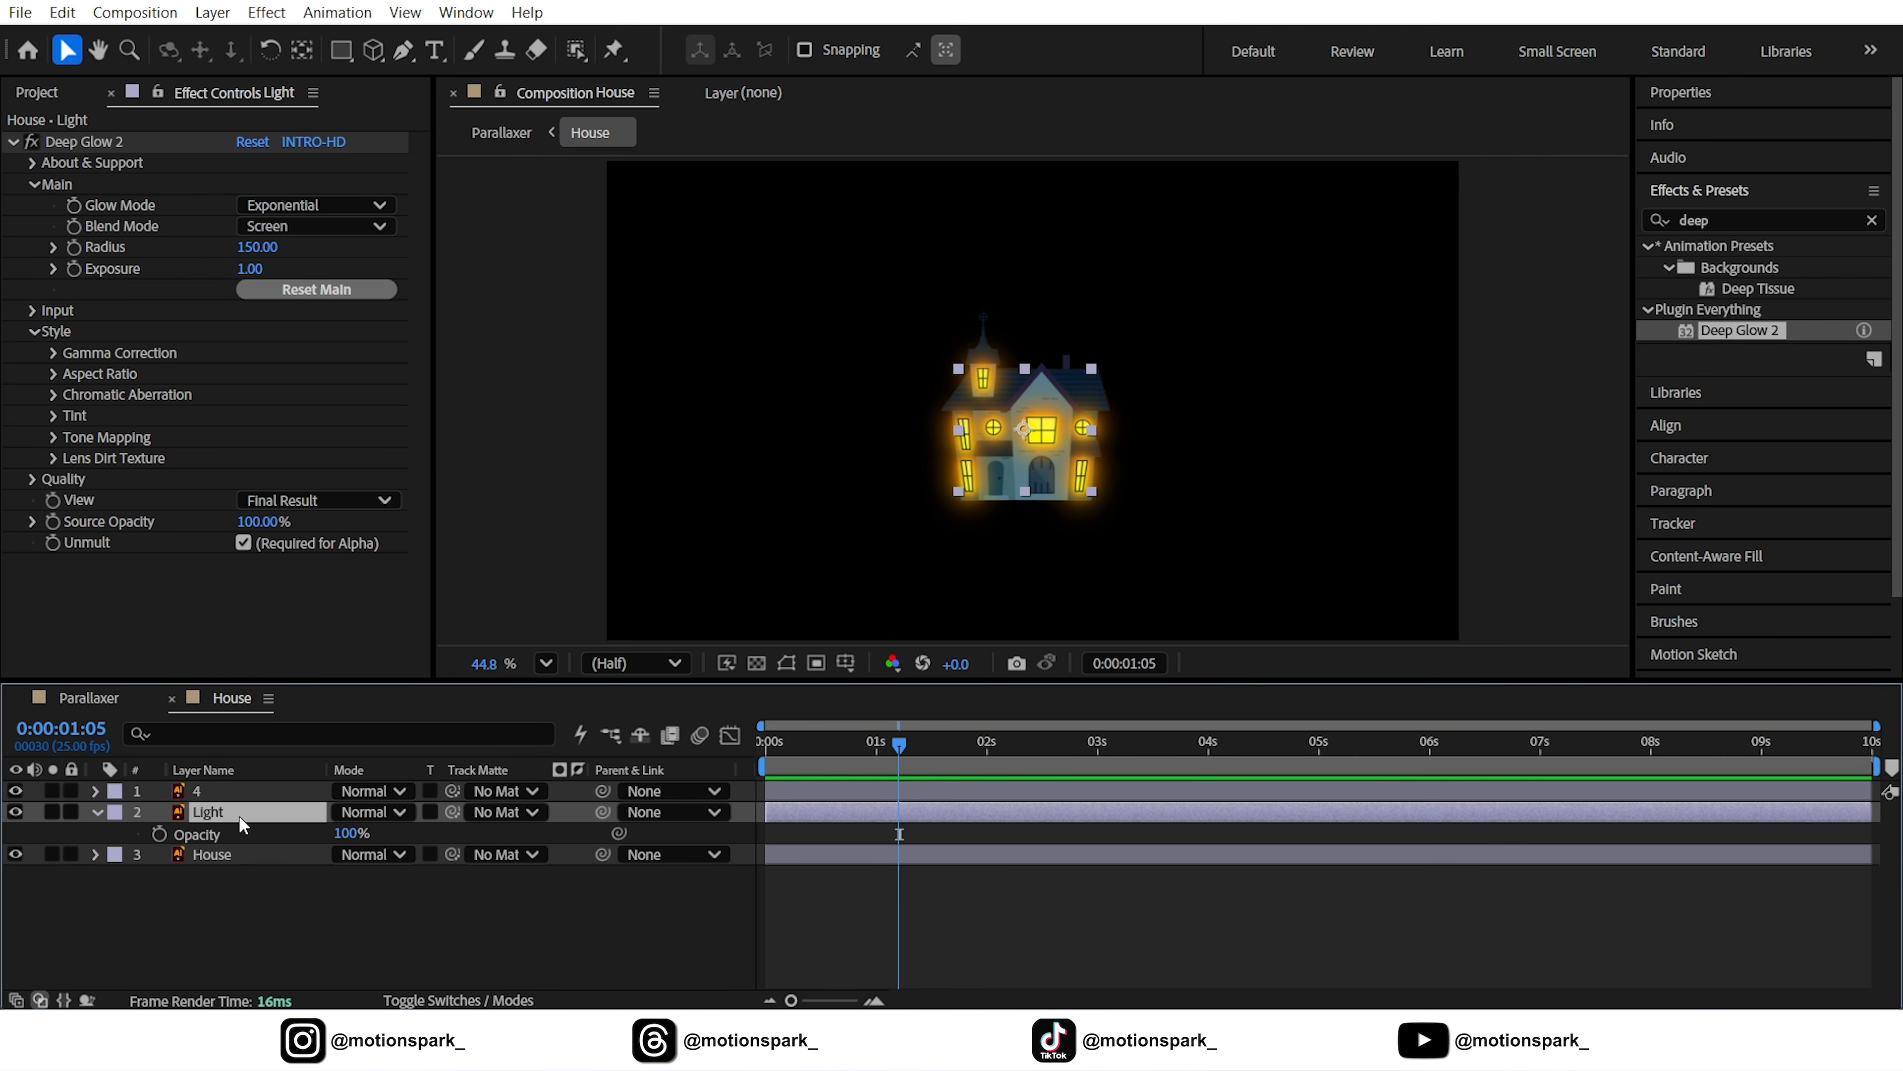
pyautogui.press('pageup')
pyautogui.press('pageup')
pyautogui.click(226, 838)
pyautogui.hotkey('ctrl', 'v')
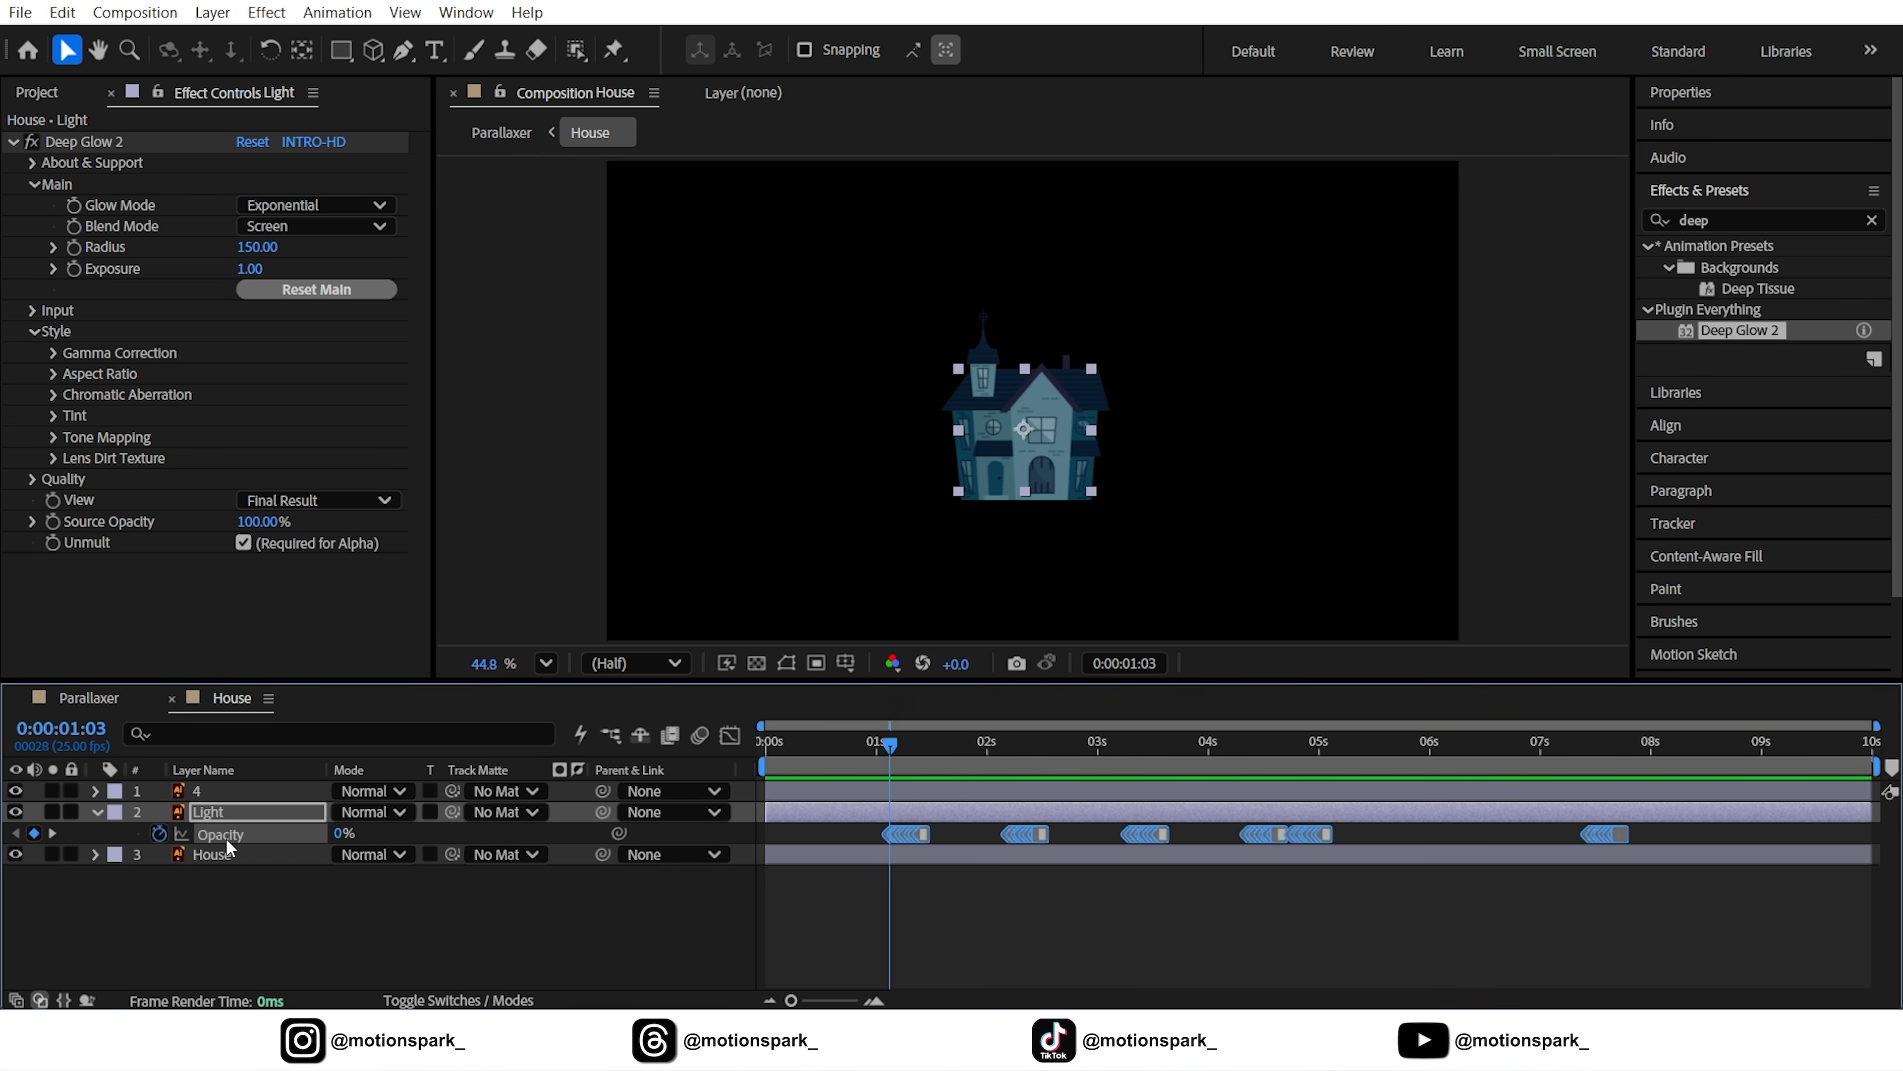
pyautogui.click(515, 946)
pyautogui.press('space')
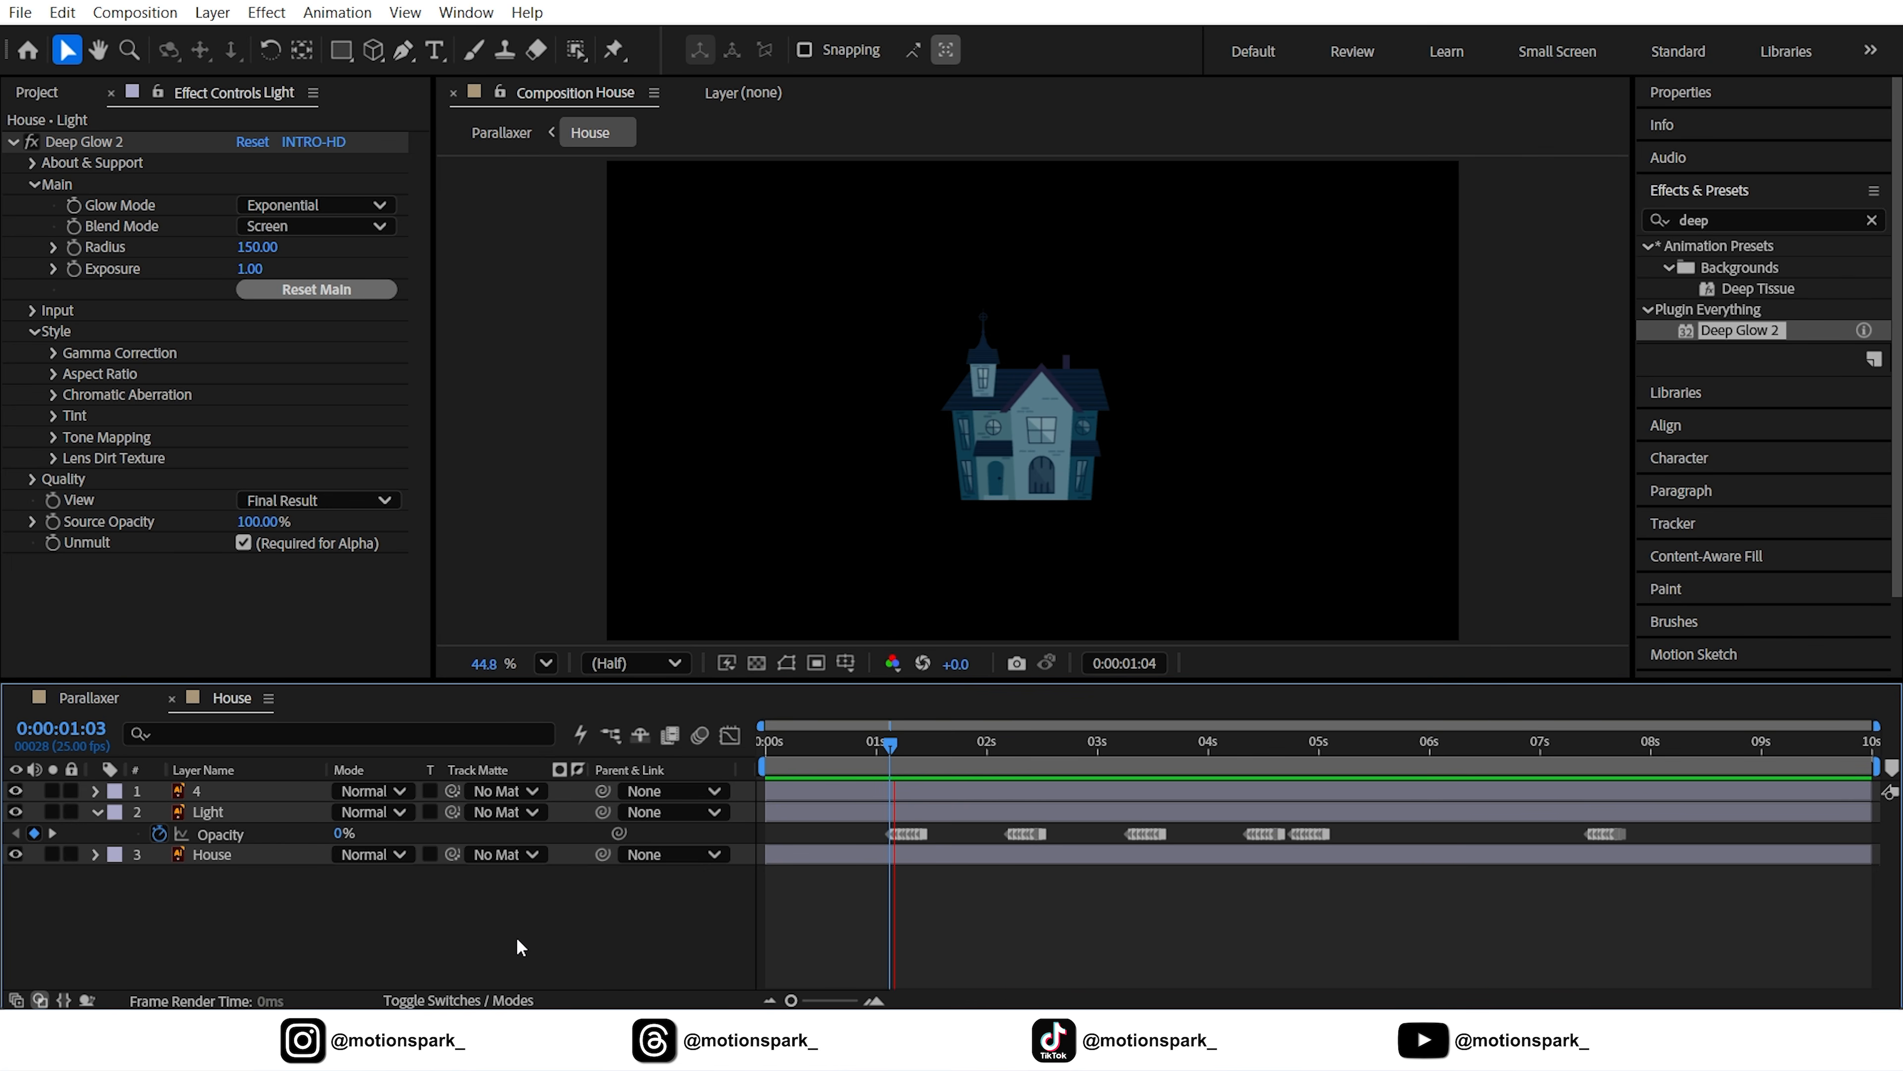
pyautogui.press('space')
pyautogui.click(82, 697)
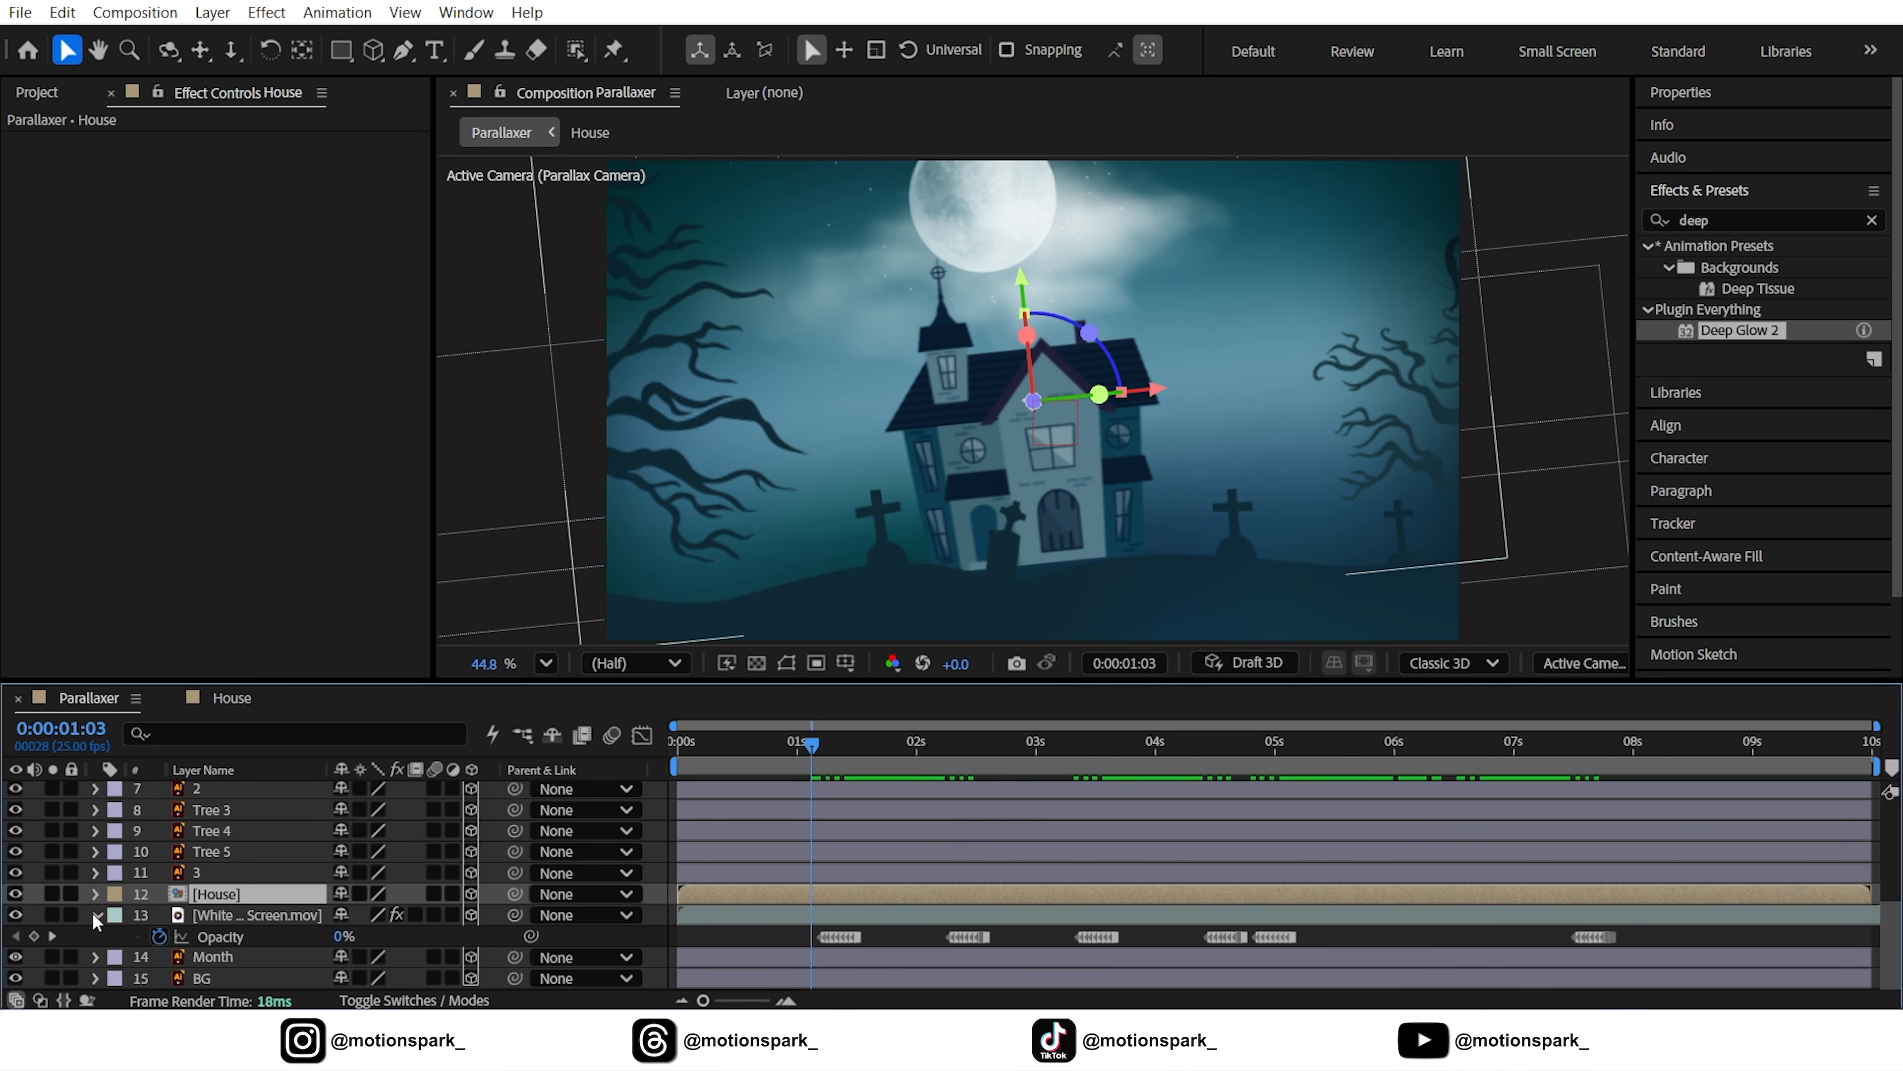
# Scrub from the first frame to check the ghost and window glow
pyautogui.scroll(1, 92, 910)
pyautogui.moveTo(754, 747); pyautogui.dragTo(651, 756)
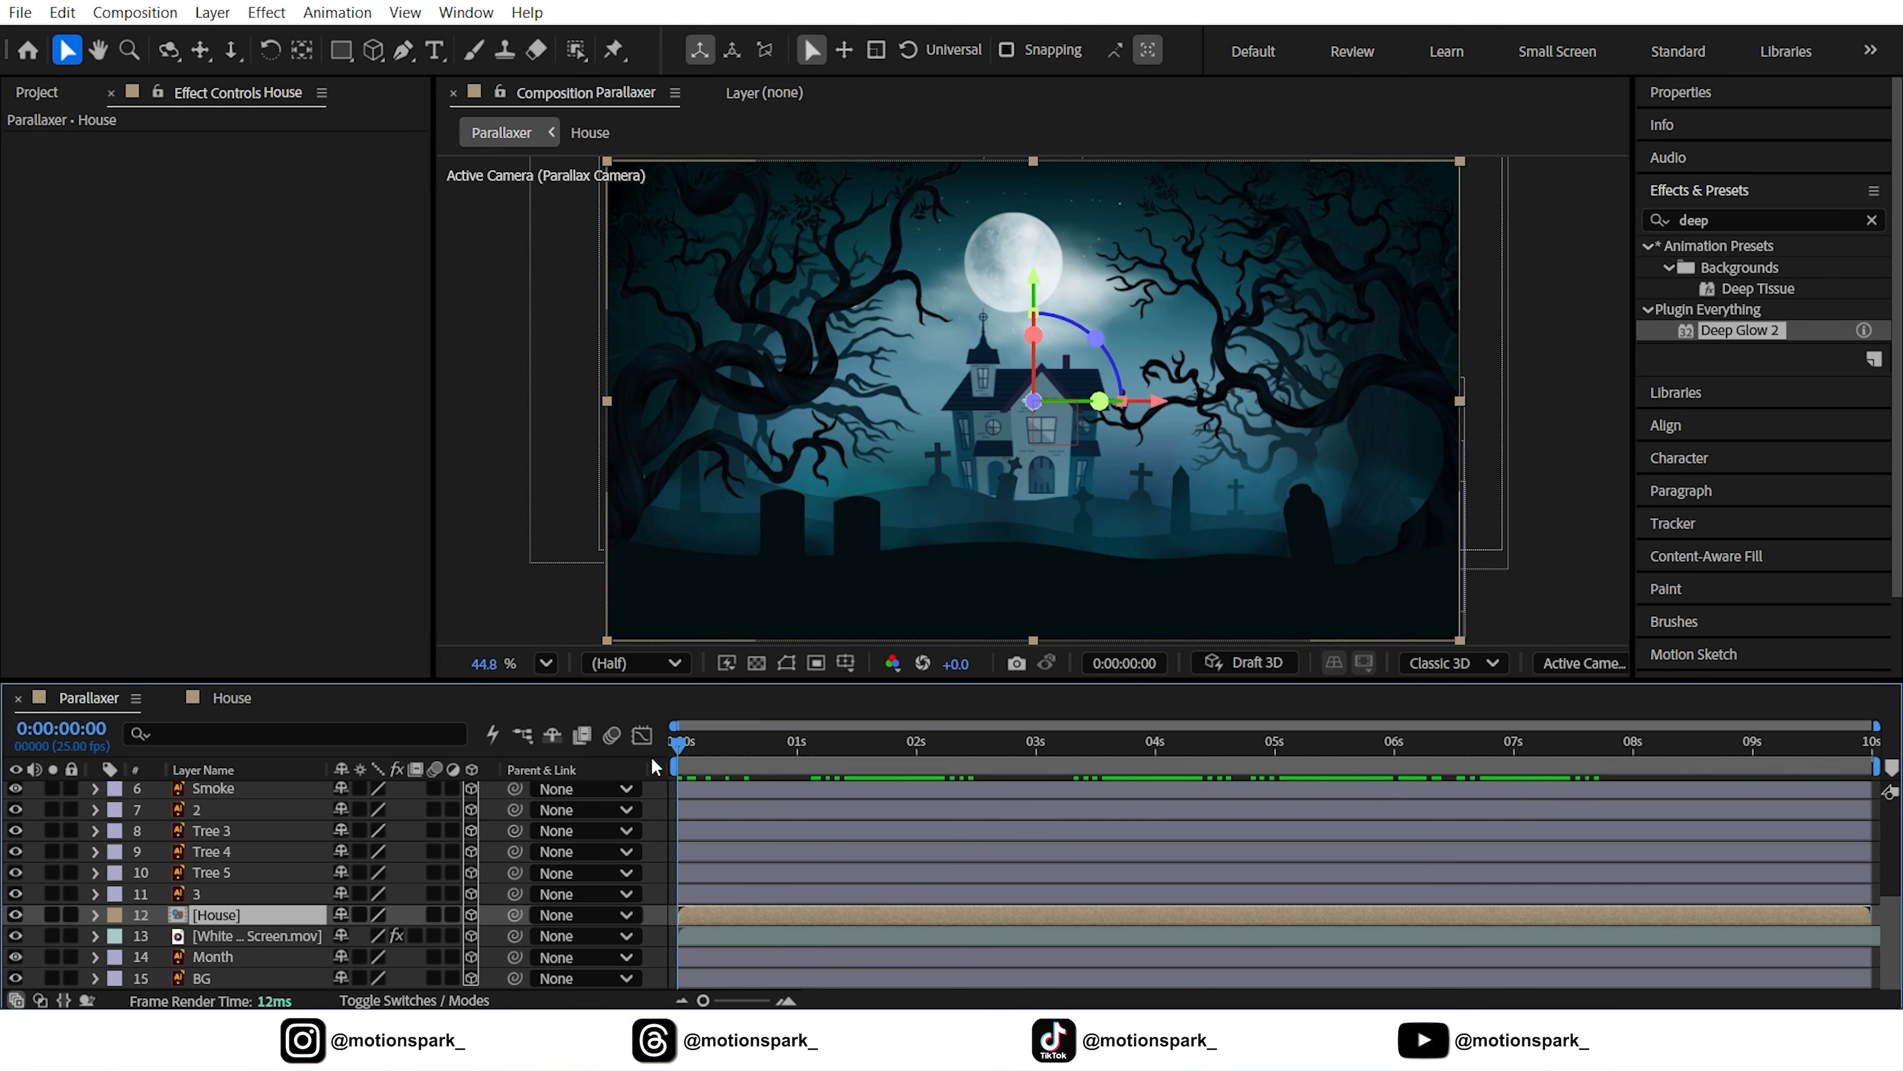
pyautogui.click(666, 842)
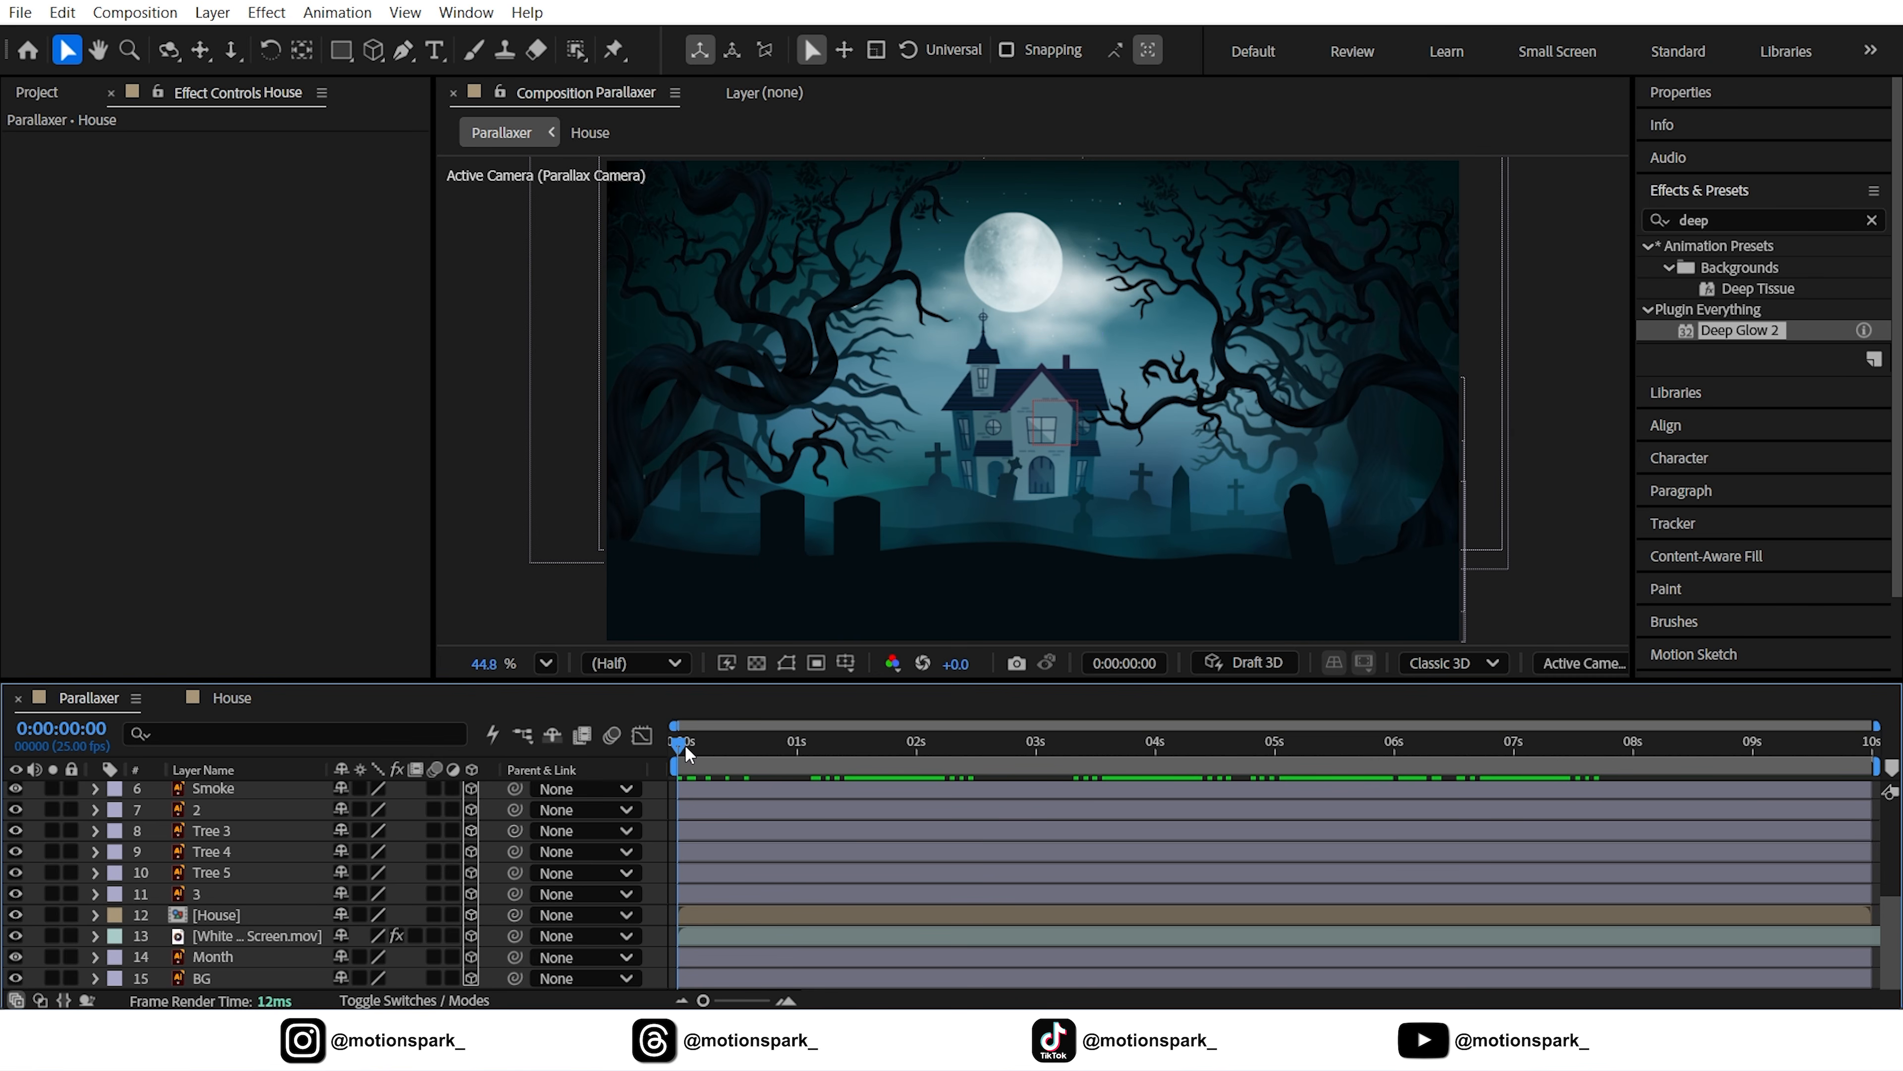
pyautogui.moveTo(685, 749); pyautogui.dragTo(622, 784)
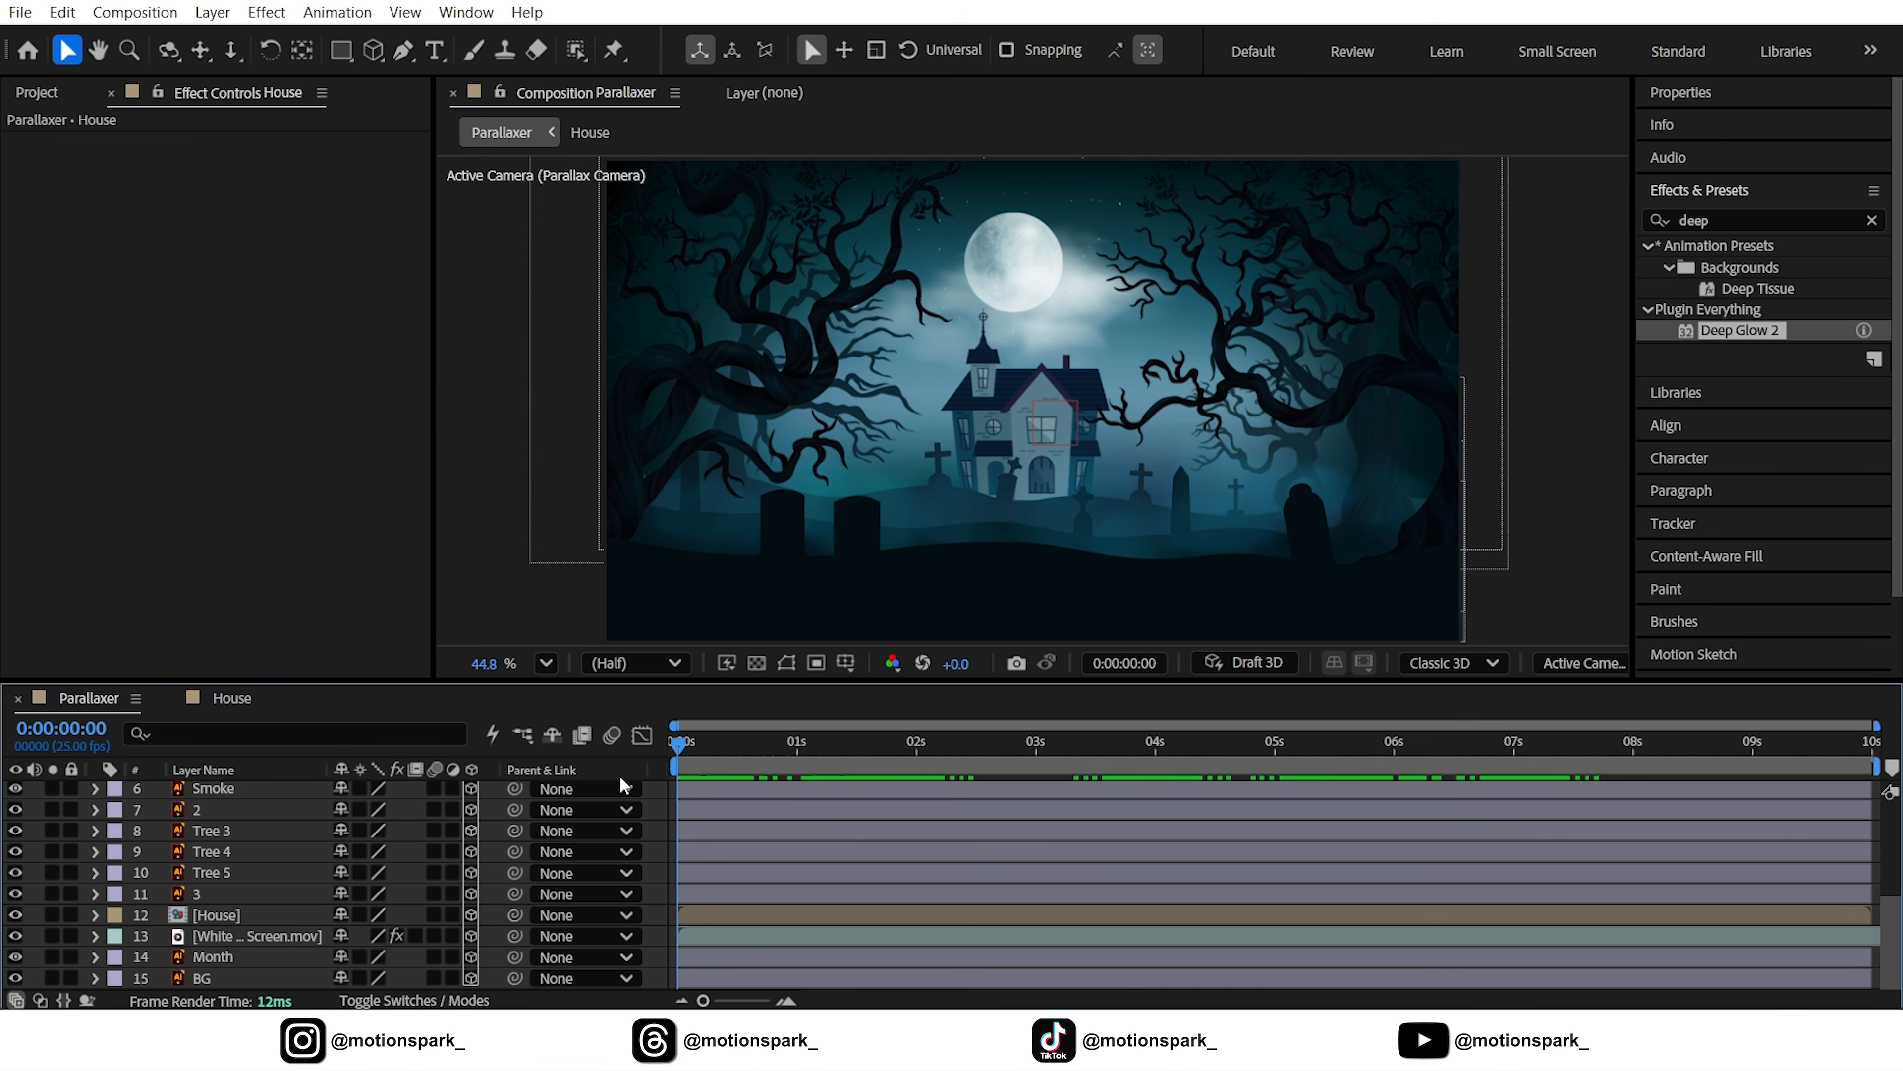
pyautogui.click(679, 829)
pyautogui.click(656, 816)
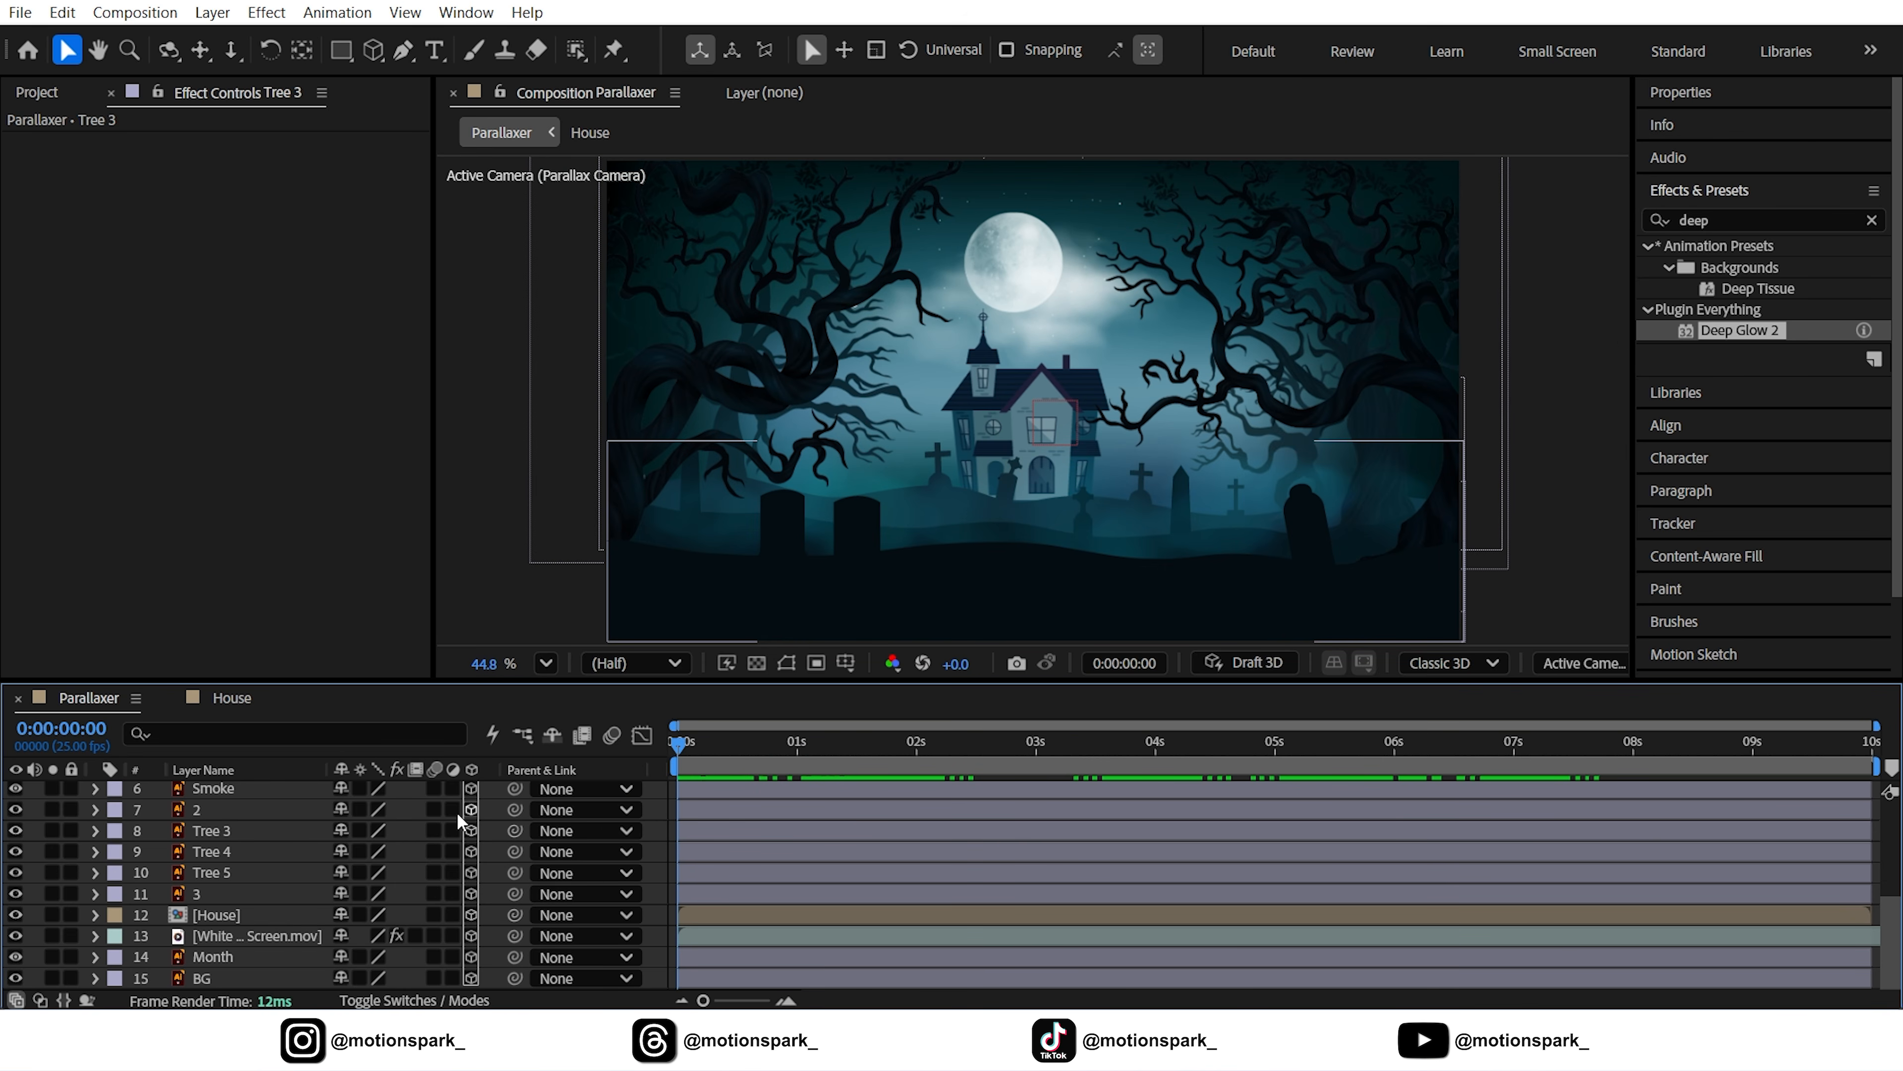
# Turn on motion blur for all layers and the composition, then preview the scene
pyautogui.click(217, 957)
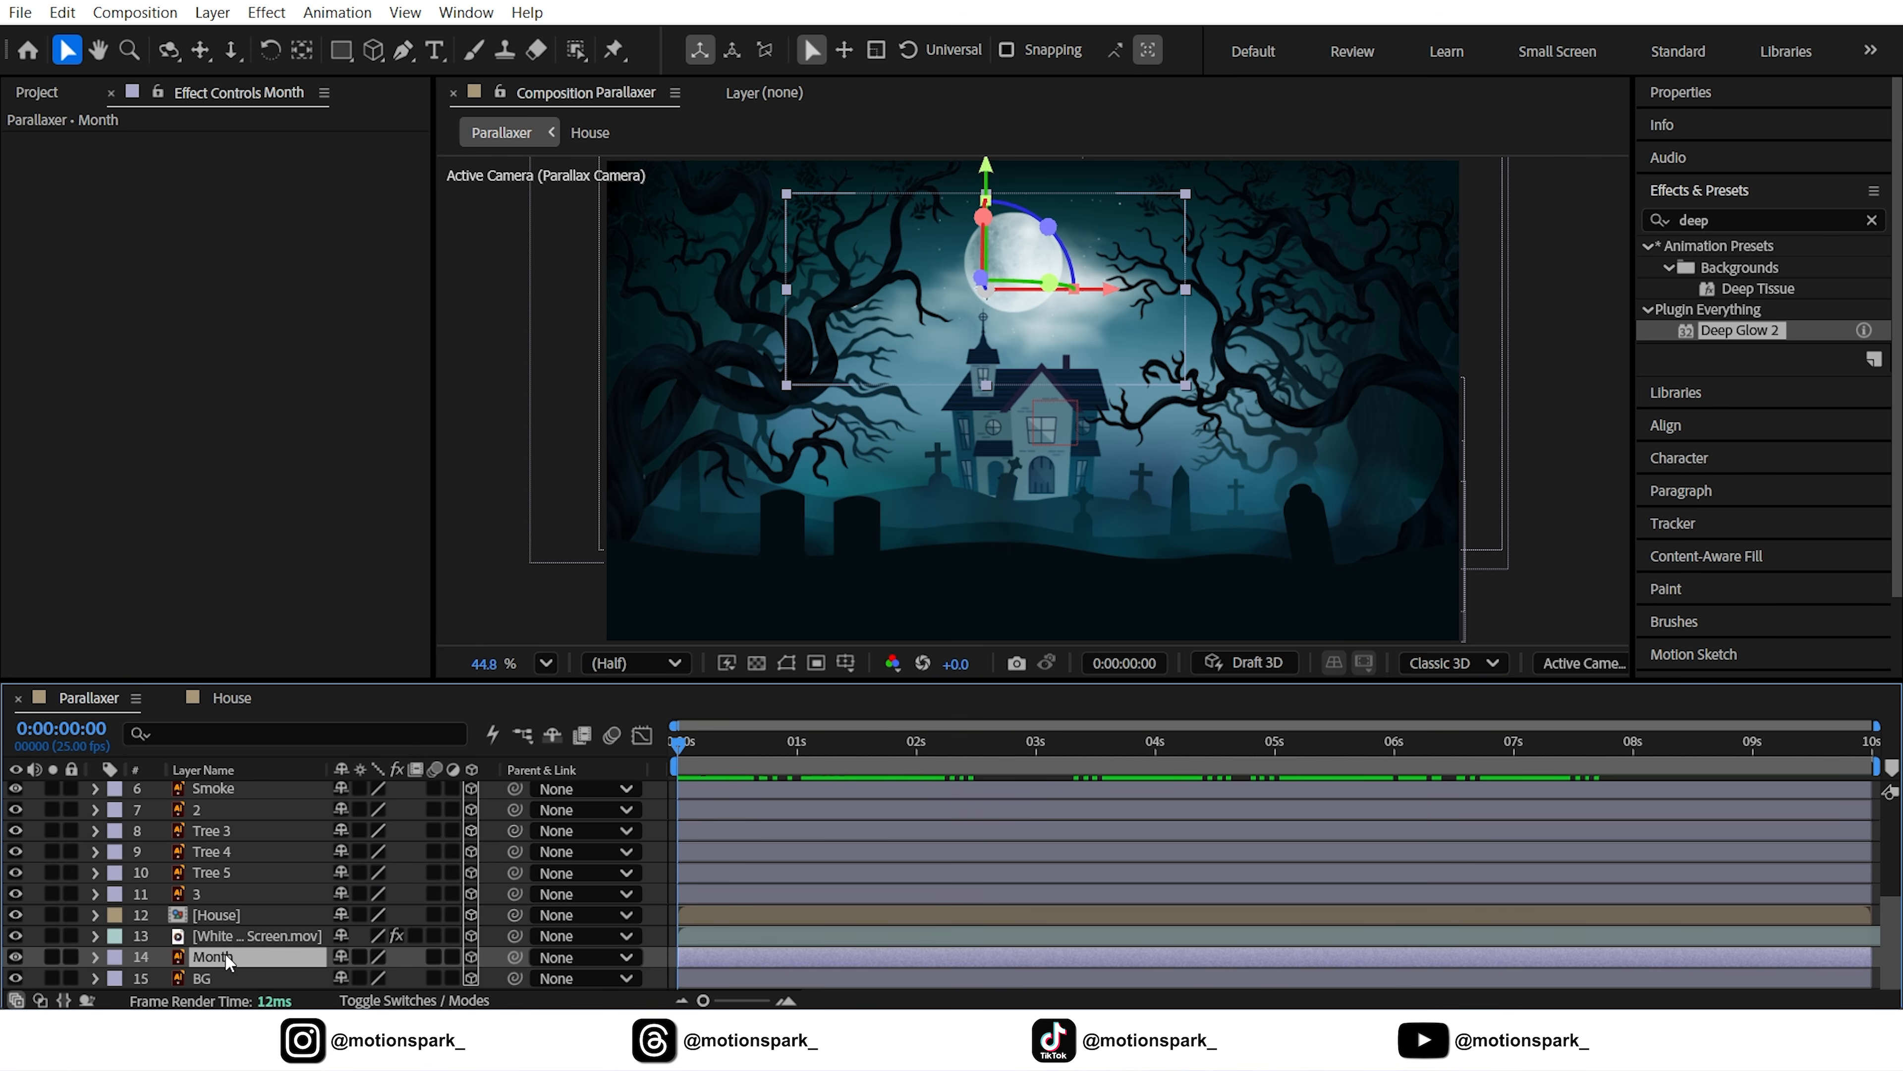
pyautogui.hotkey('ctrl', 'a')
pyautogui.click(433, 792)
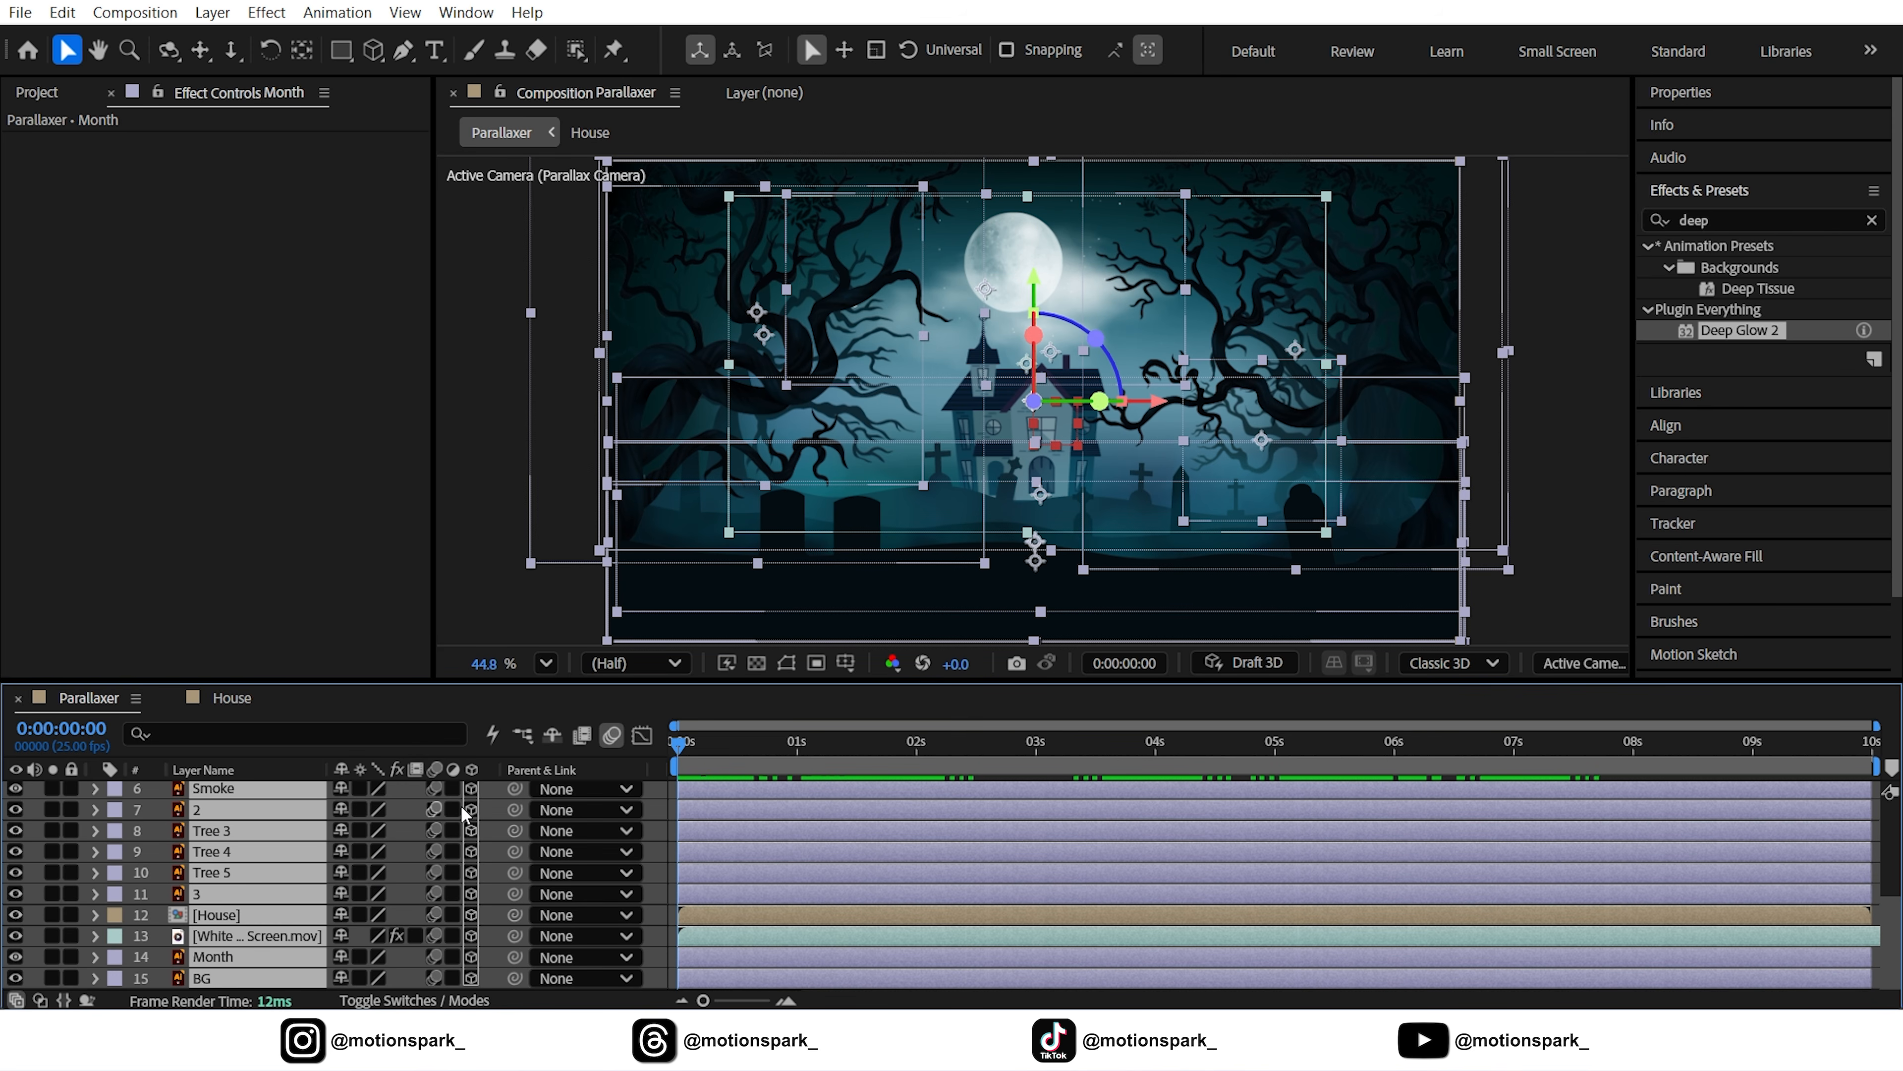
pyautogui.click(653, 814)
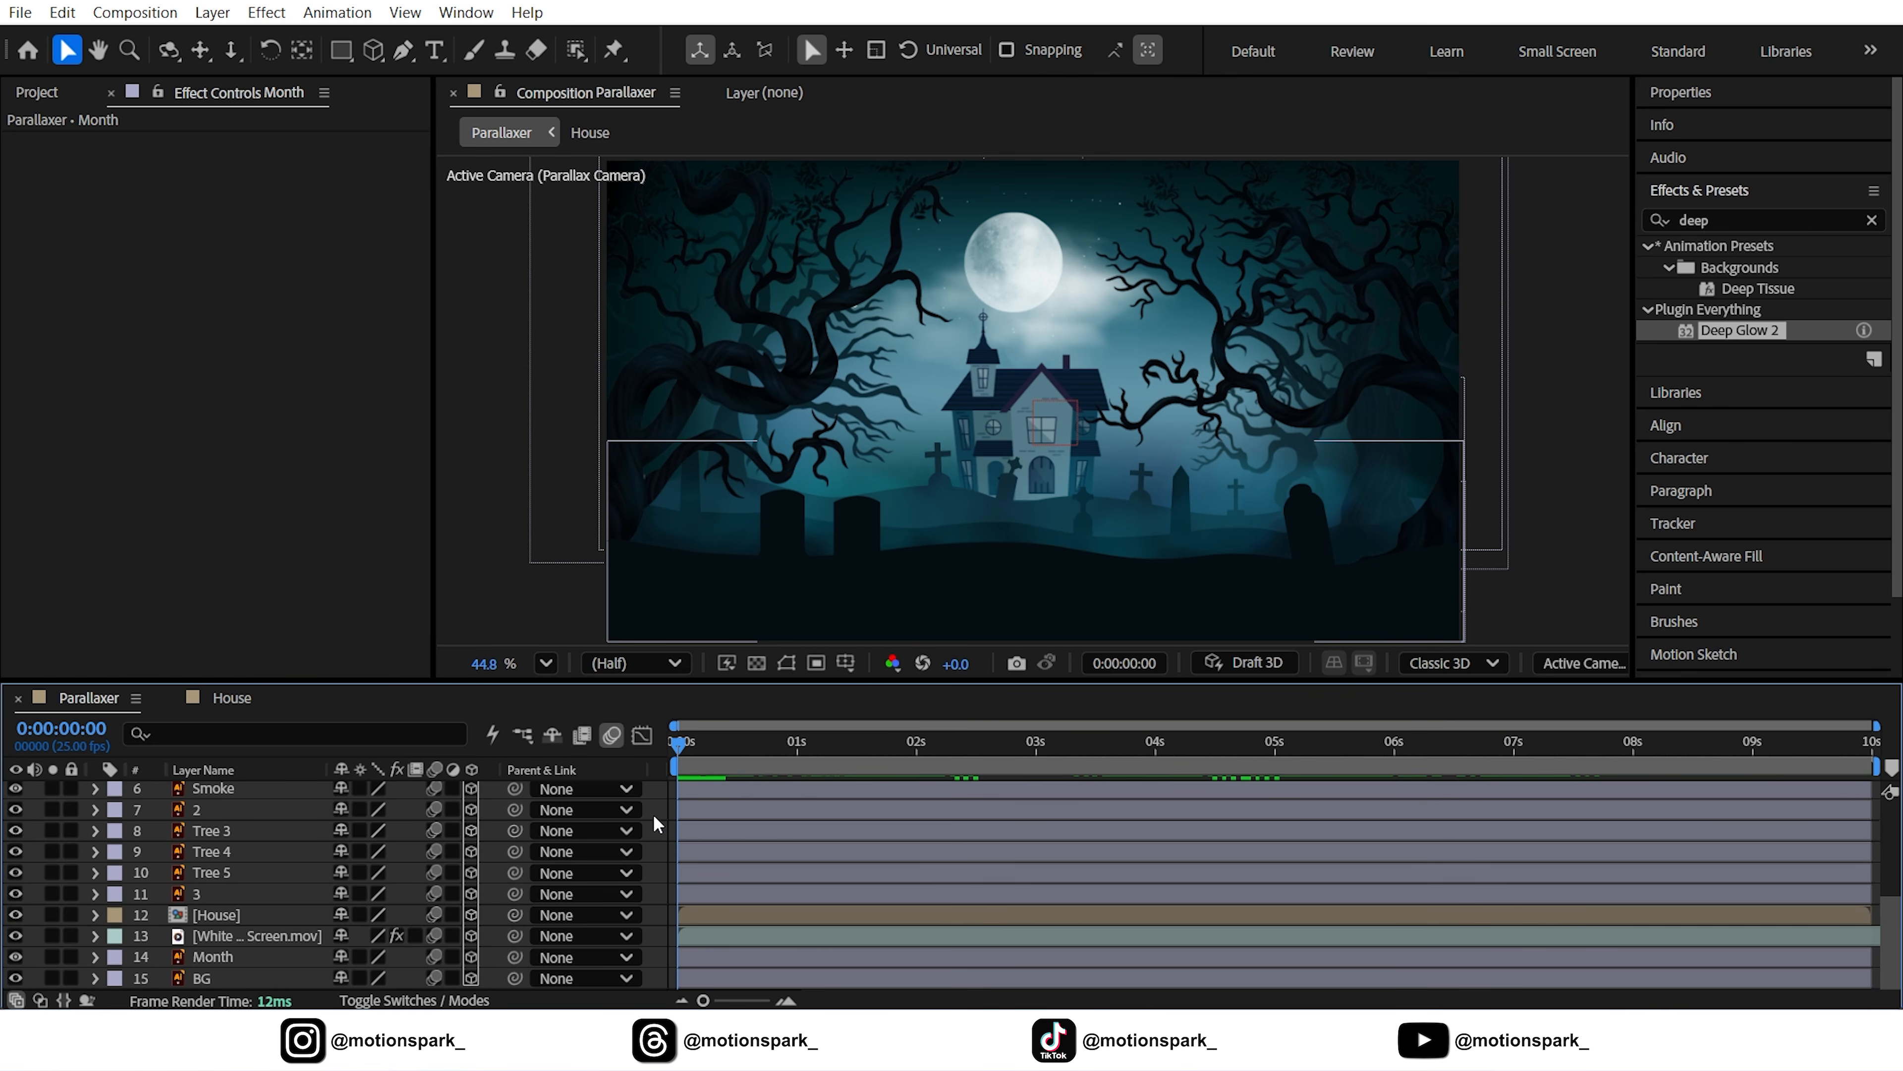
pyautogui.click(59, 94)
pyautogui.press('space')
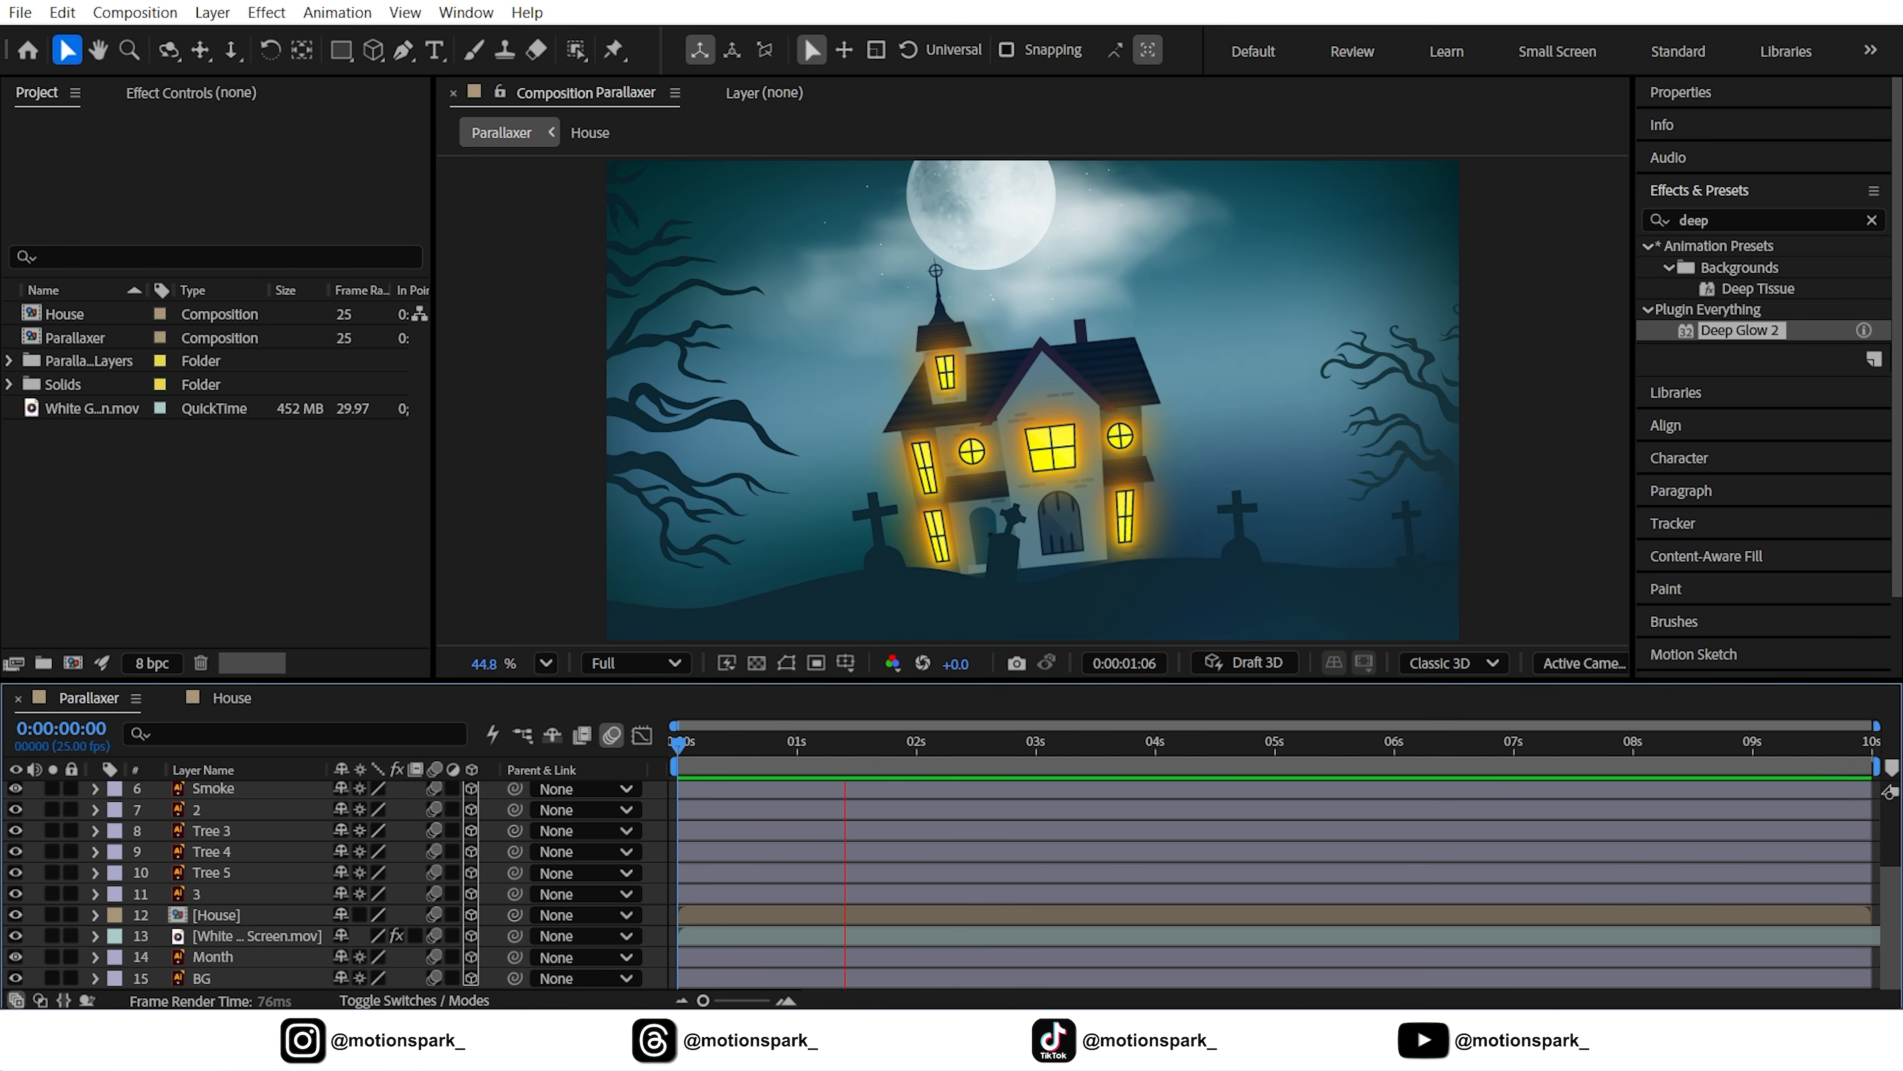